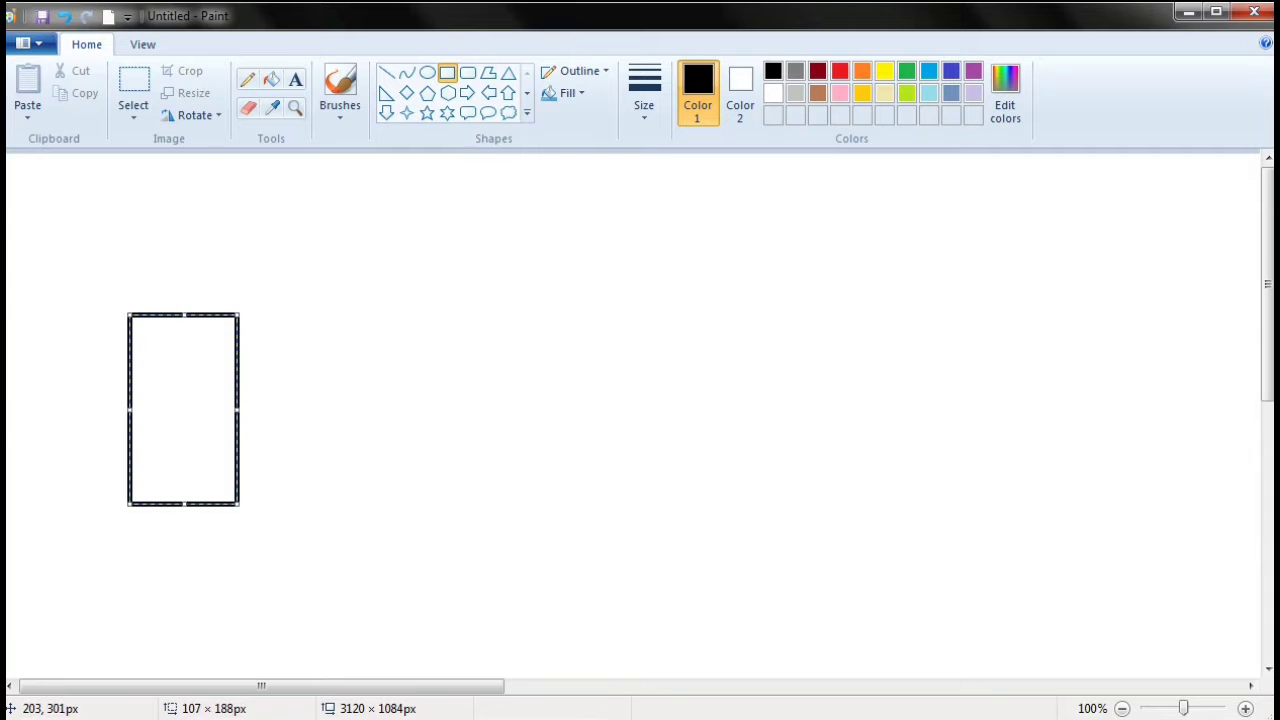
- Draw a smaller black-outlined rectangle against the lower left side of the tall rectangle, with their bottom edges aligned
left_click(416, 429)
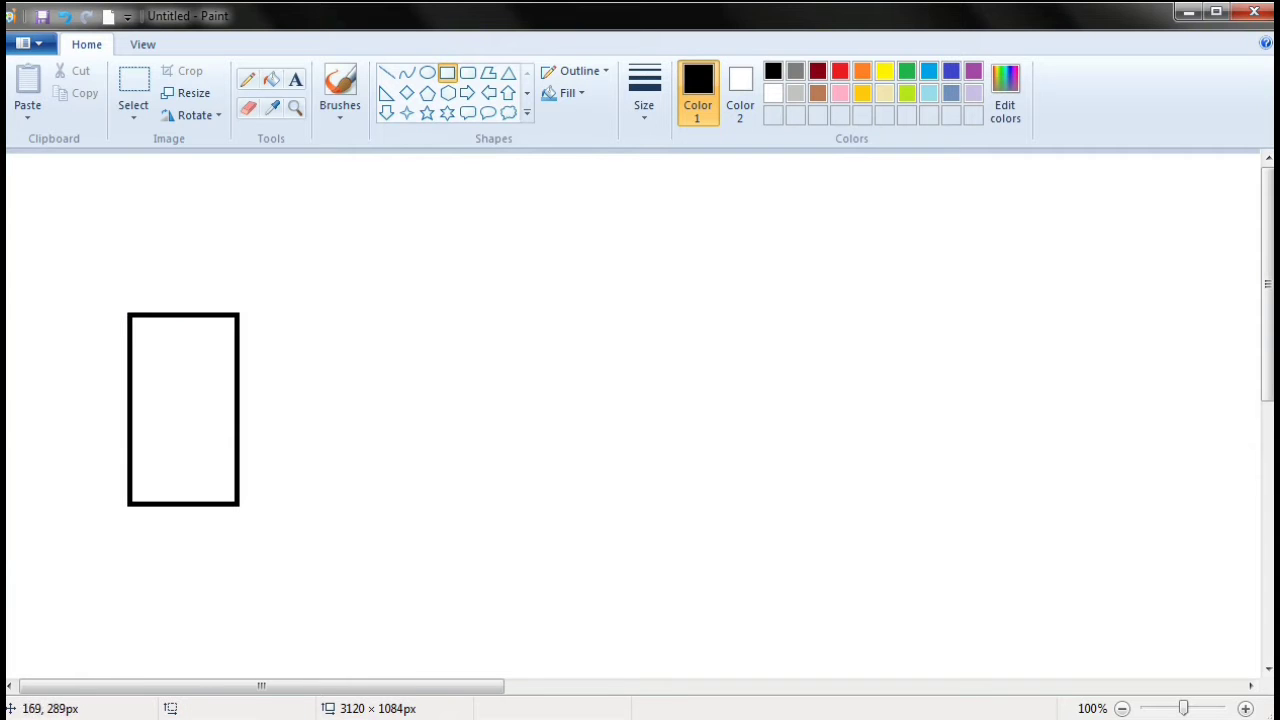
left_click_drag(127, 414, 46, 498)
left_click(175, 252)
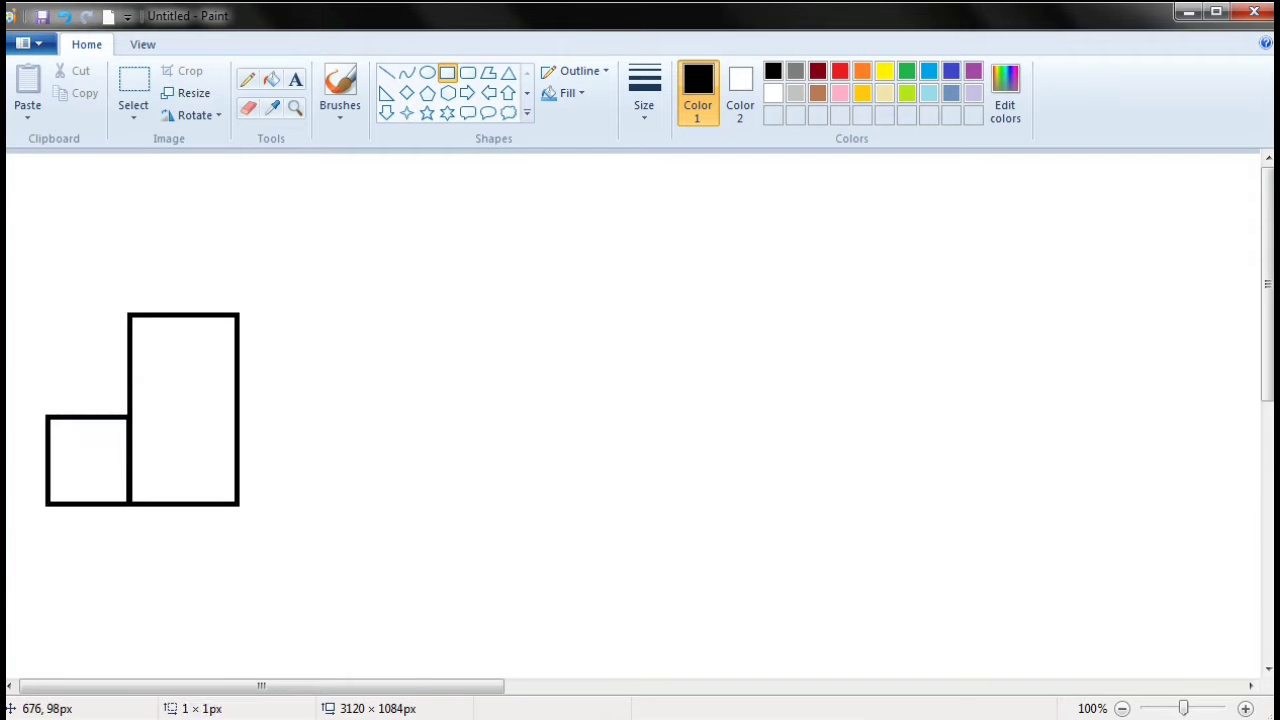
- Draw a curve bulging outward from the smaller rectangle's left edge, joining its upper and lower corners to form a nose
left_click(406, 73)
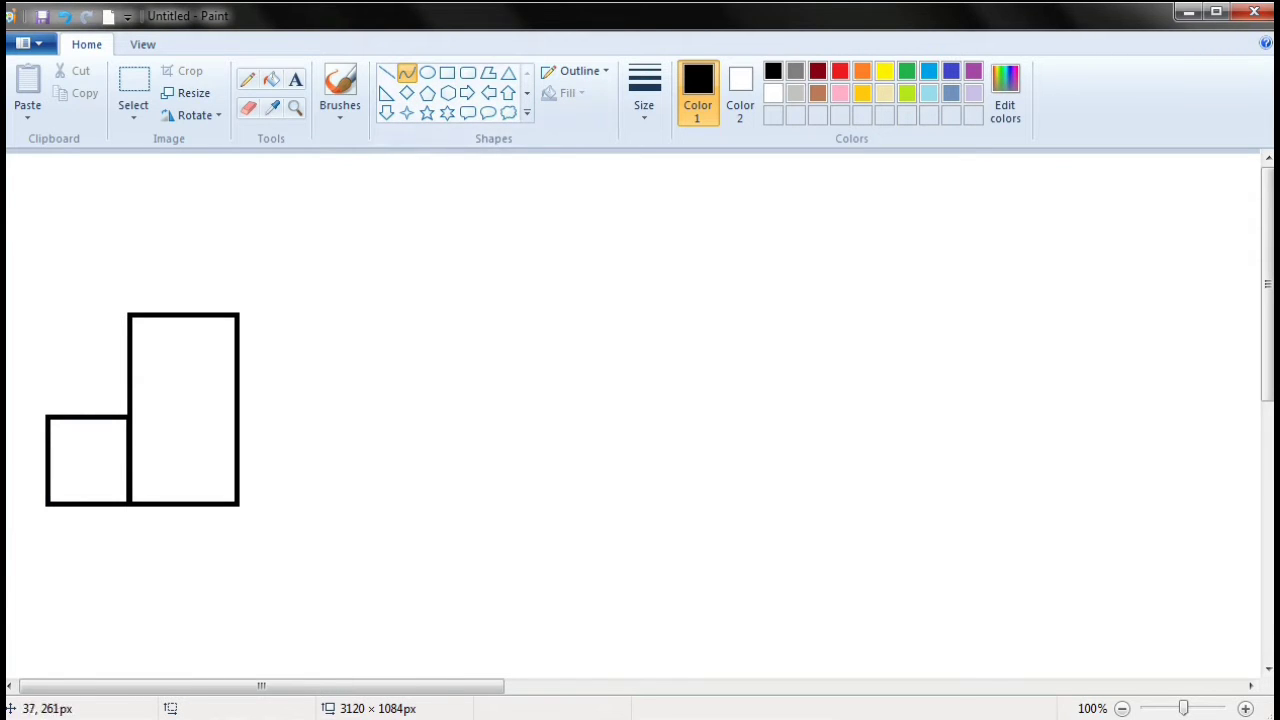
left_click_drag(46, 416, 15, 469)
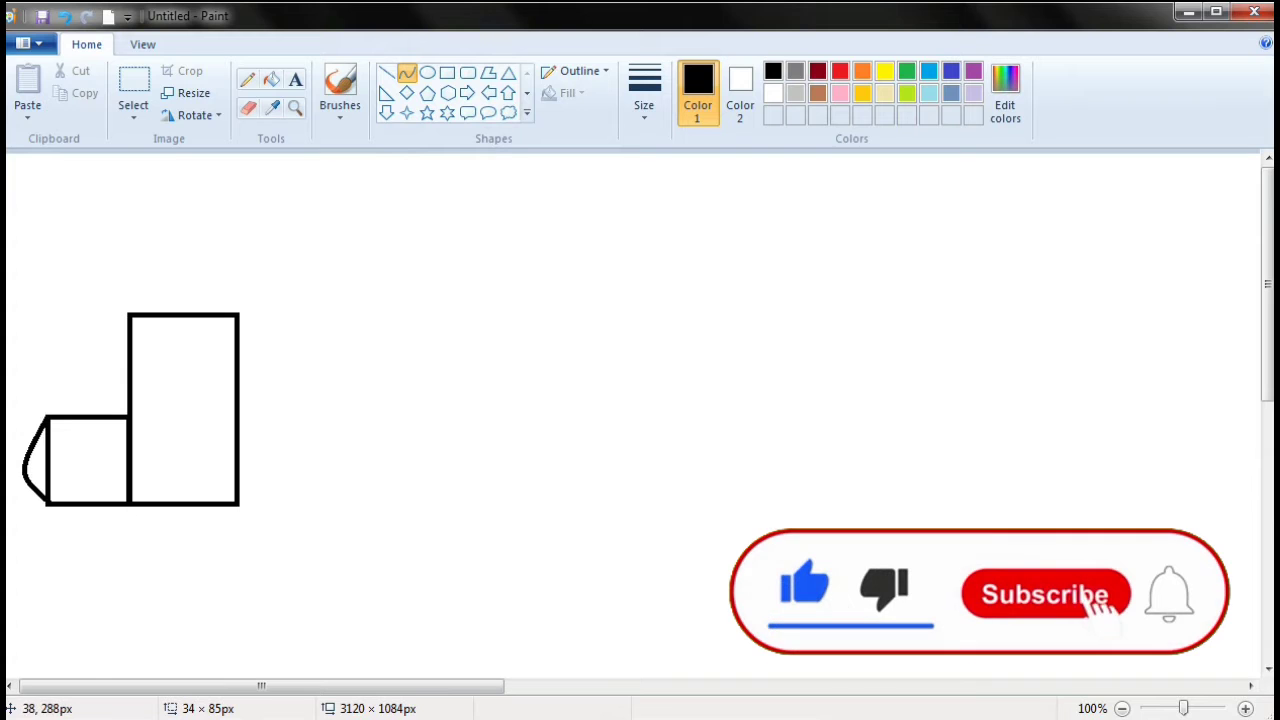
left_click(20, 457)
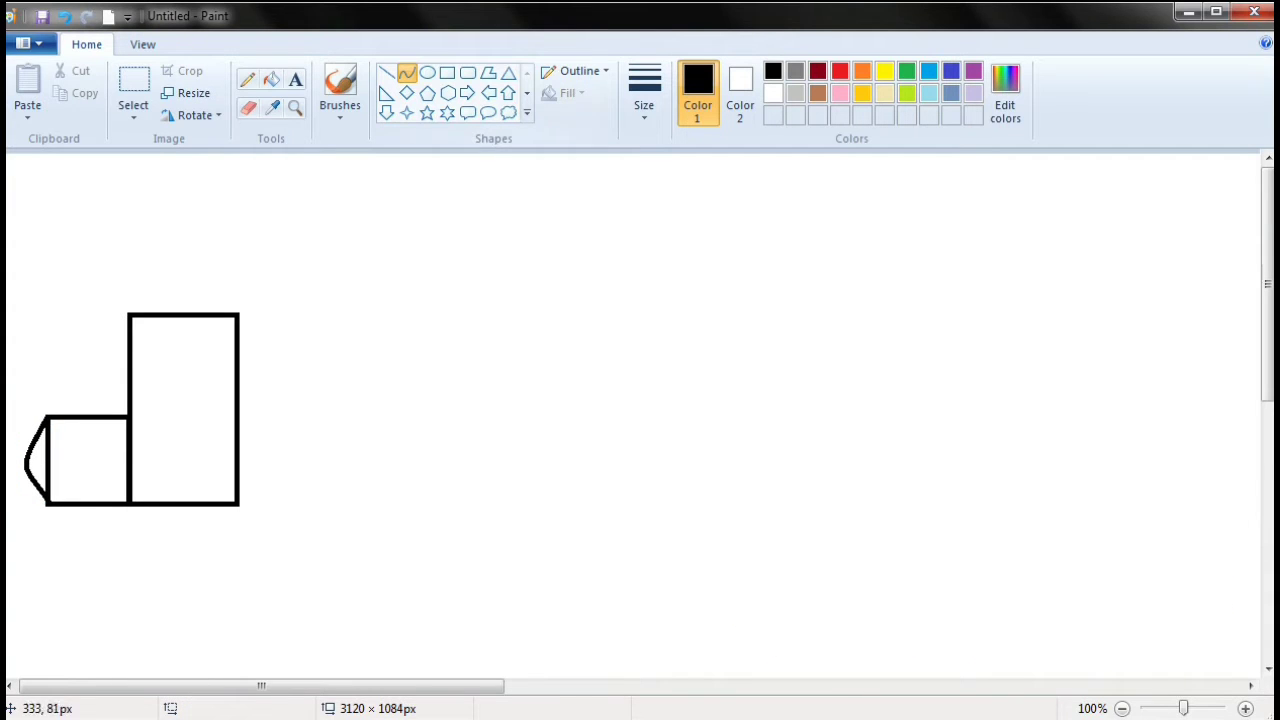
- Delete the wall dividing the two rectangles and repair the small rectangle's top edge with a line about 22 px long
left_click(133, 90)
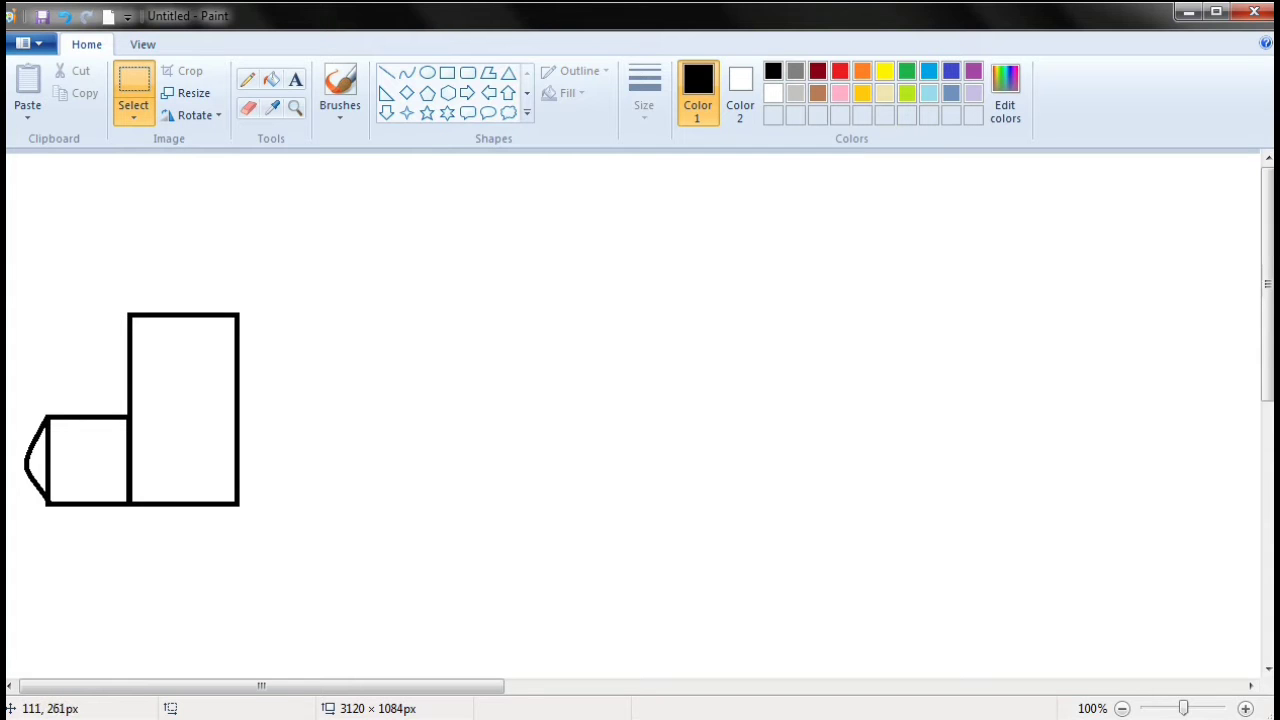
left_click_drag(118, 418, 146, 500)
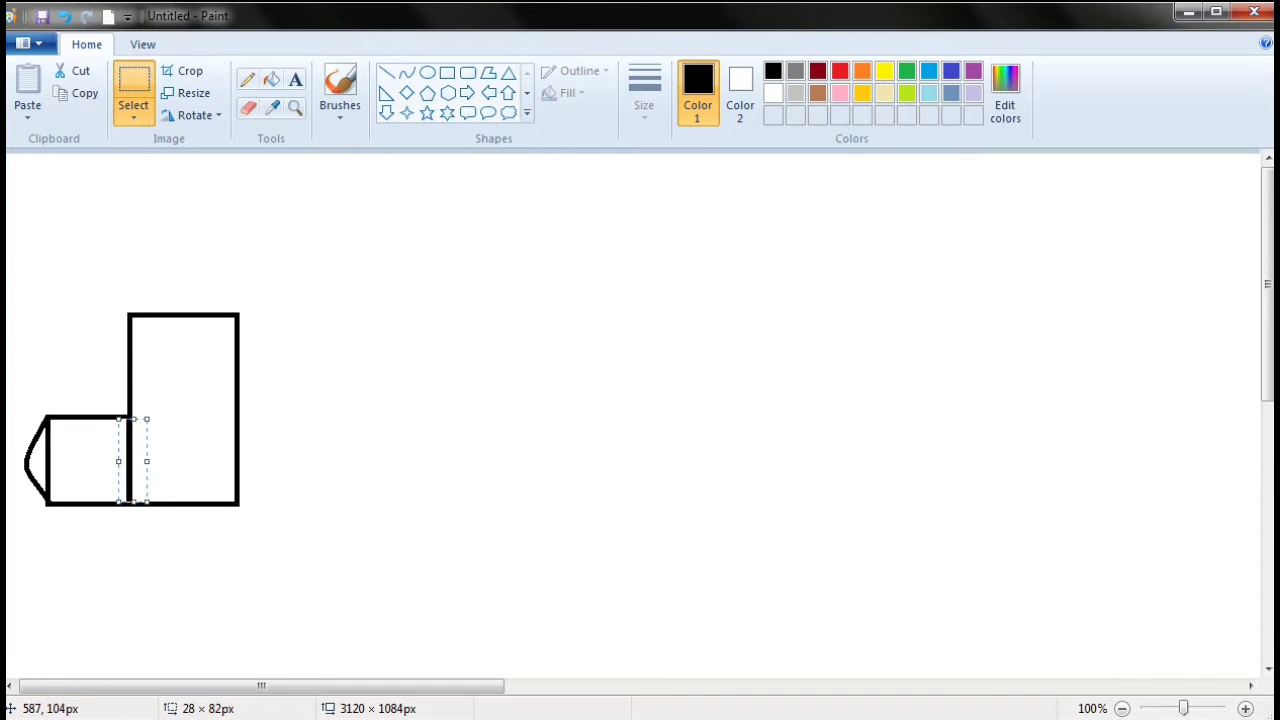
key("Delete")
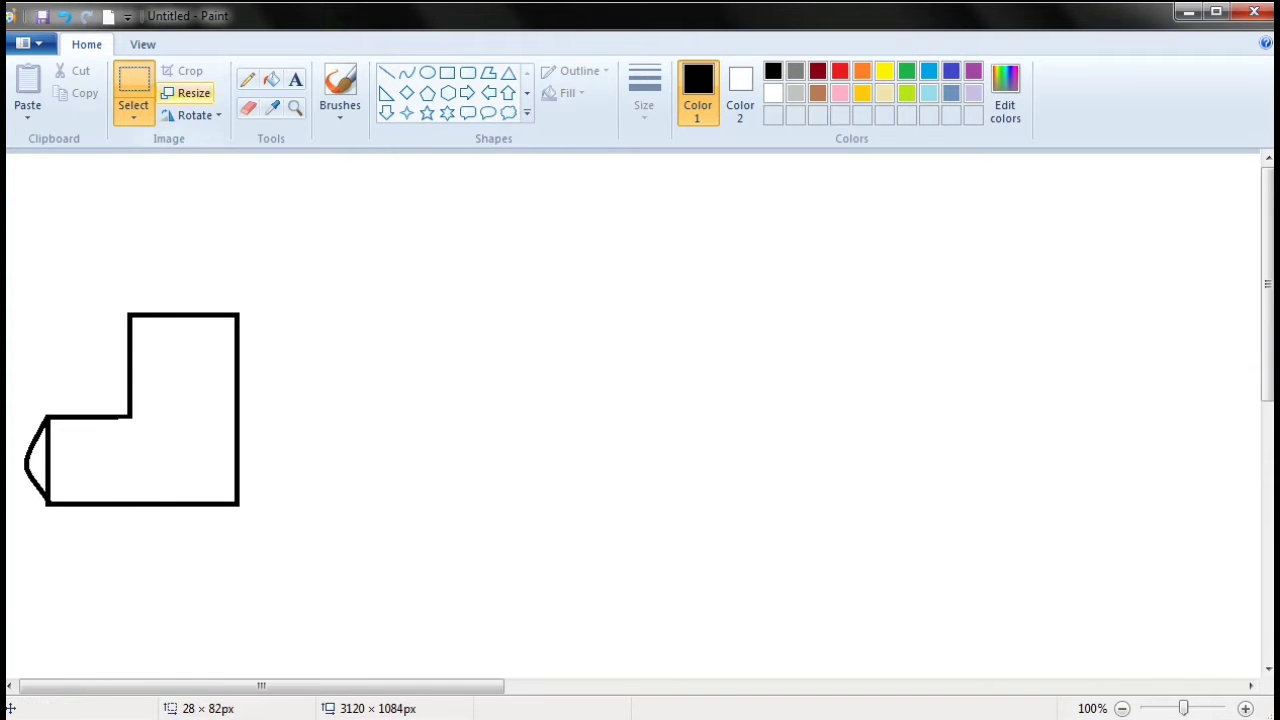
left_click(386, 73)
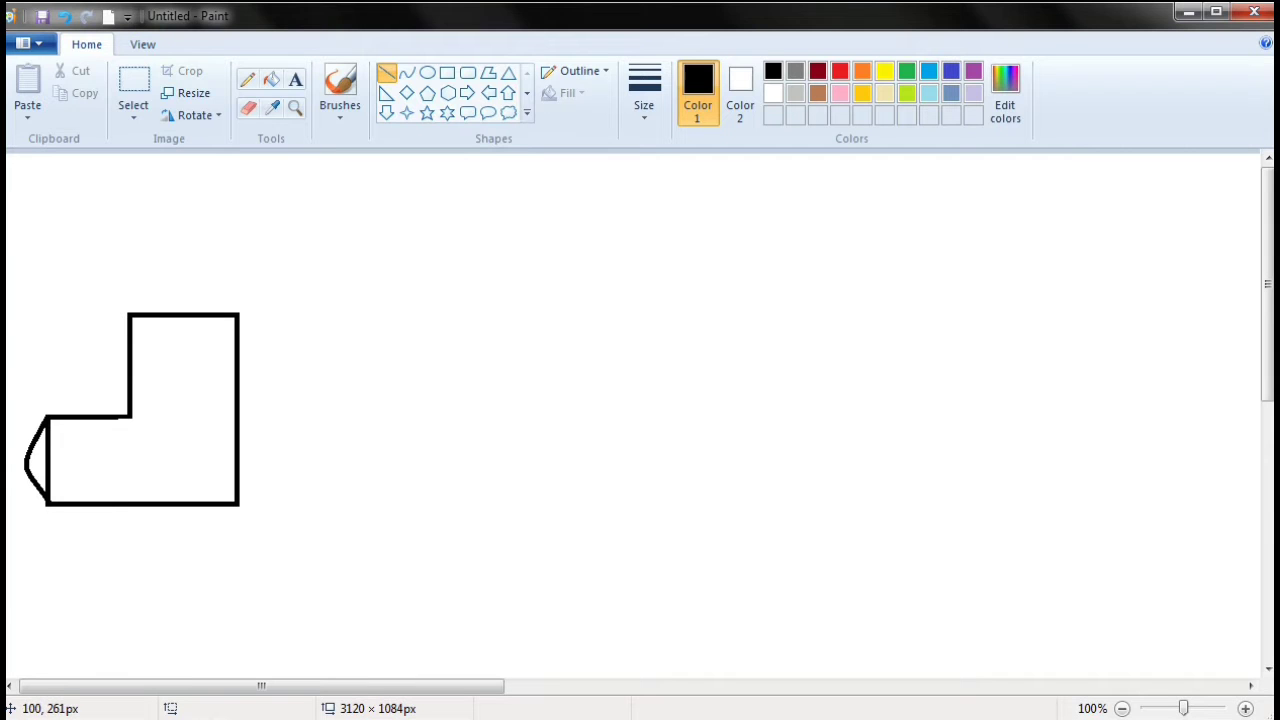
left_click_drag(107, 417, 128, 417)
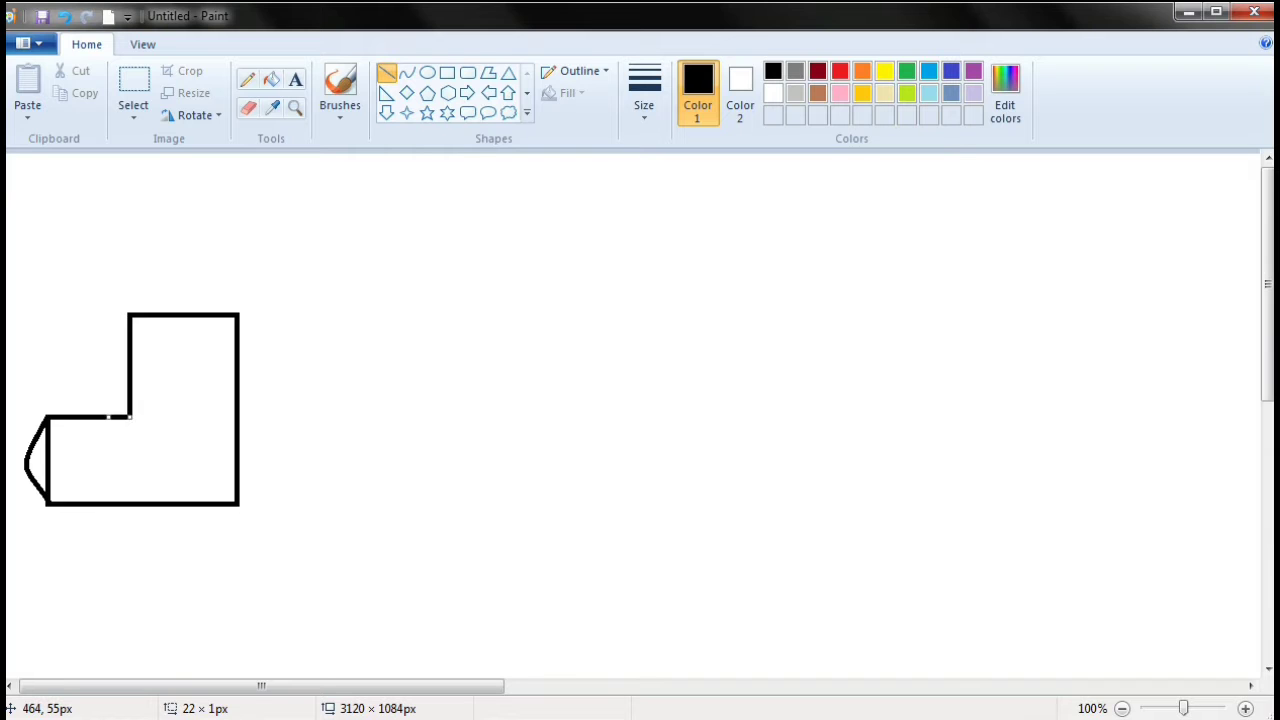
left_click(485, 240)
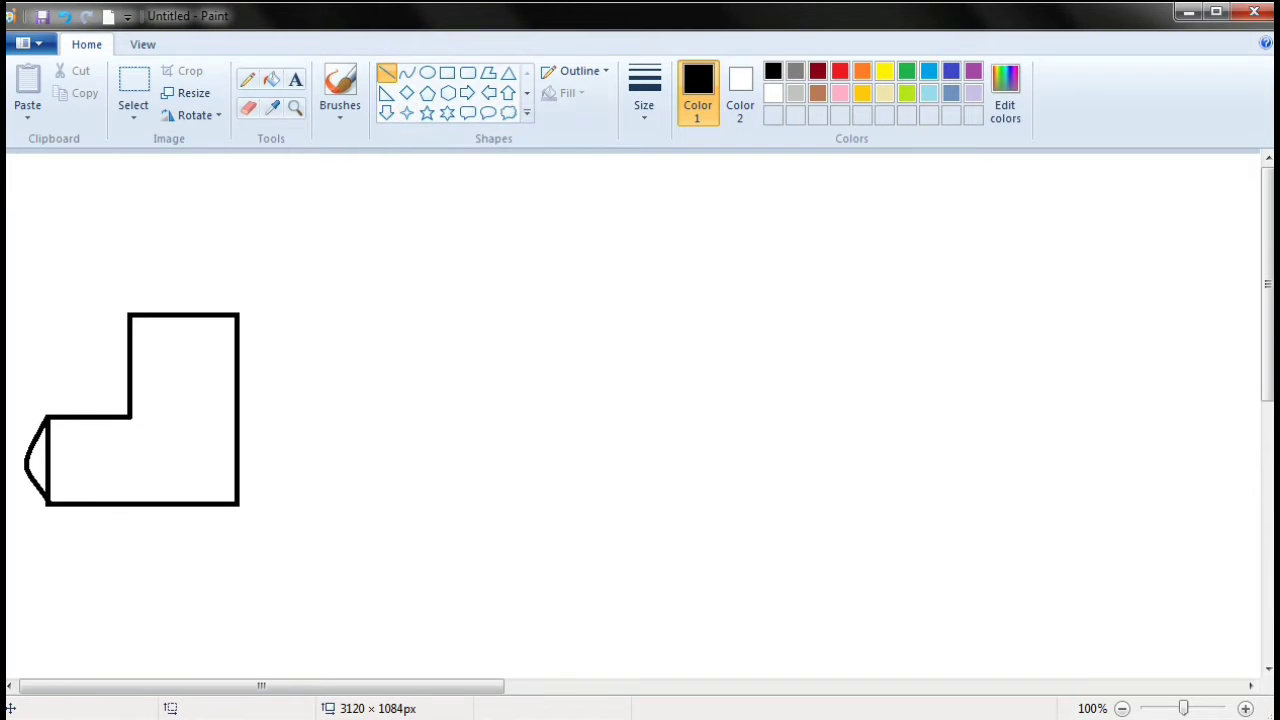
- Draw a wide, flat roof rectangle on top of the tall body section and shift it left until it is centered
left_click(447, 72)
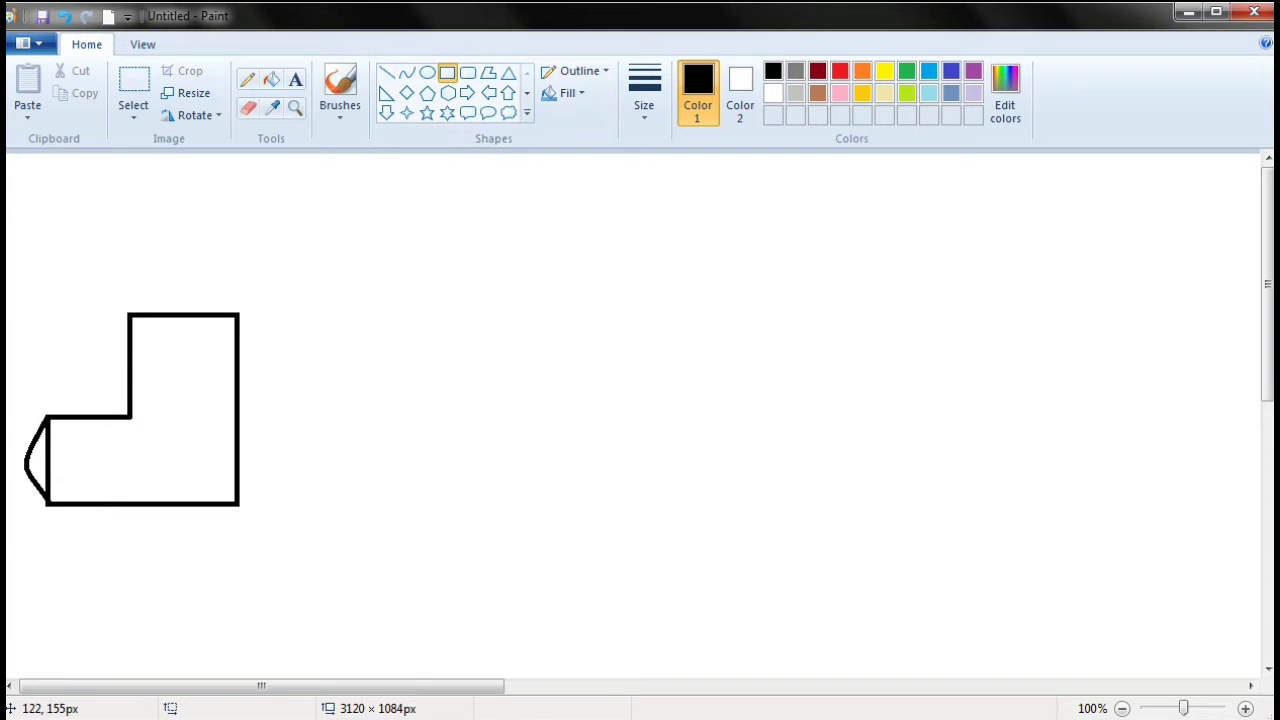
left_click_drag(128, 313, 325, 274)
key("Left")
key("Left")
key("Left")
key("Left")
key("Left")
key("Left")
key("Left")
key("Left")
key("Left")
key("Left")
key("Left")
key("Left")
key("Left")
key("Left")
key("Left")
key("Left")
key("Left")
key("Left")
key("Left")
key("Left")
key("Left")
key("Left")
key("Left")
key("Left")
left_click(462, 261)
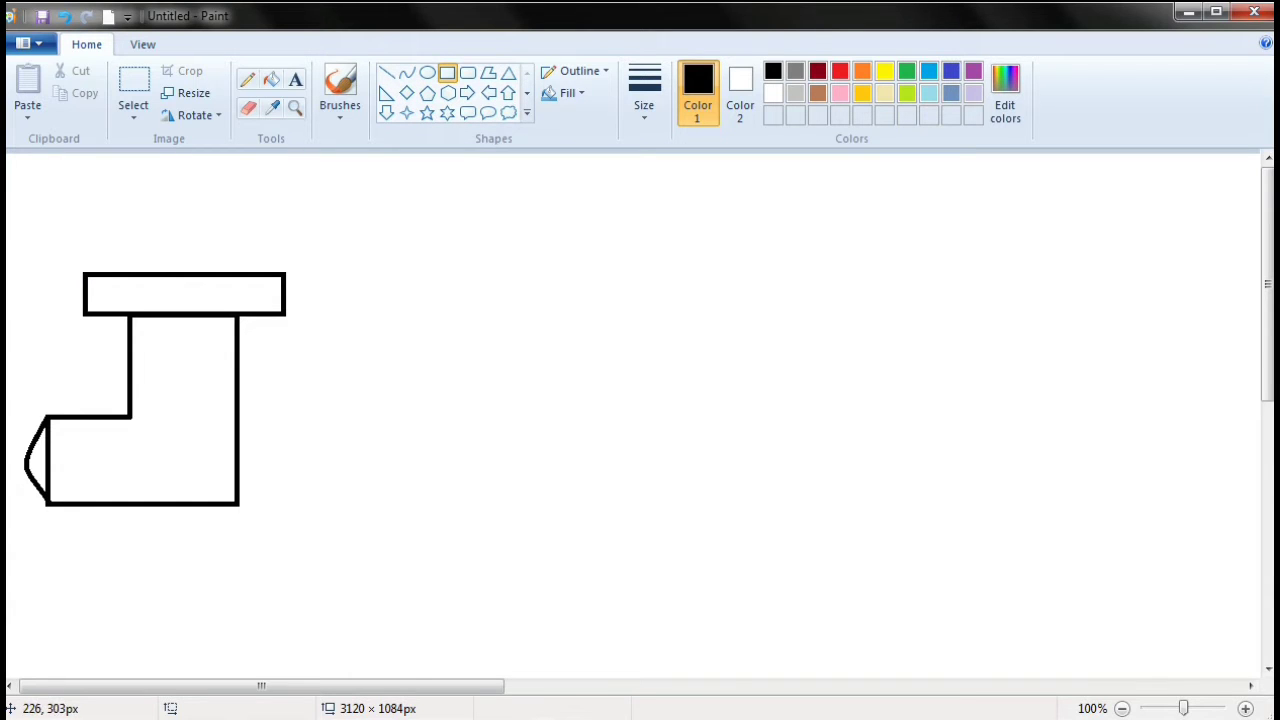
- Draw two stacked flat rectangles of equal width against the lower right side of the body
left_click_drag(238, 459, 236, 499)
left_click(376, 471)
left_click(490, 351)
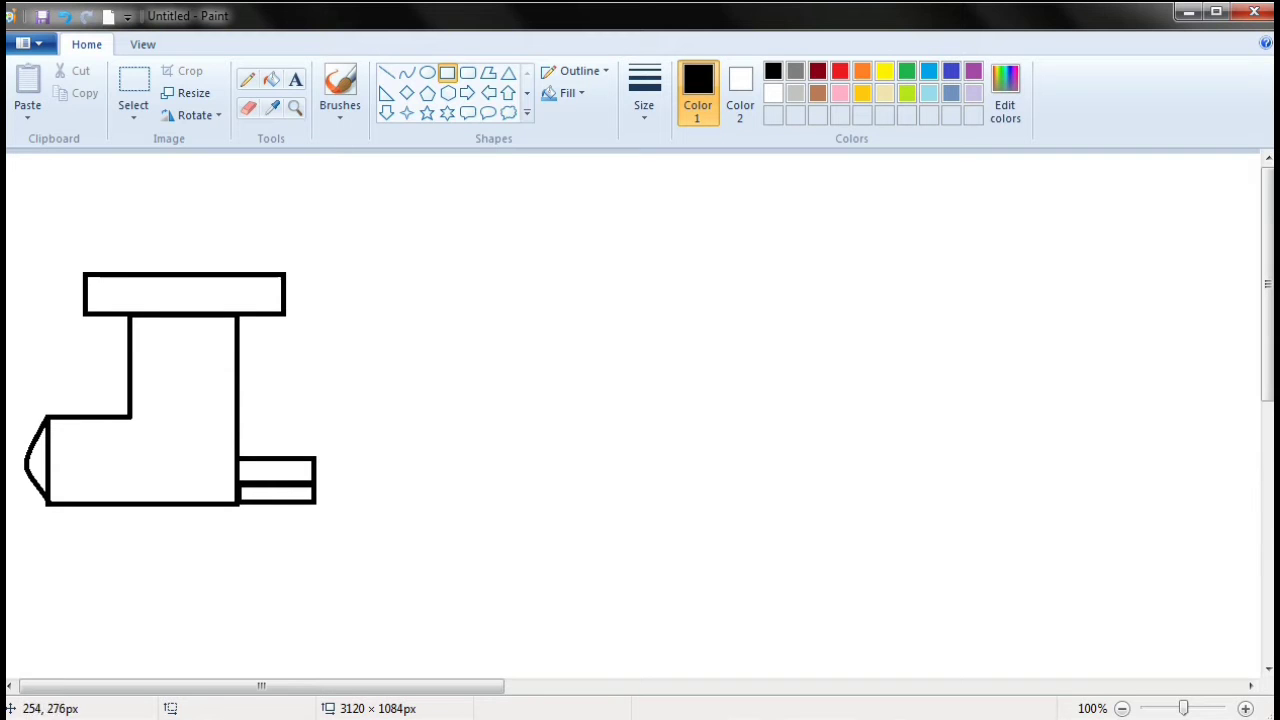
- Draw a bar about 54 × 14 px above the stacked rectangles and join it to them with a narrow rectangular connector
left_click_drag(250, 428, 304, 442)
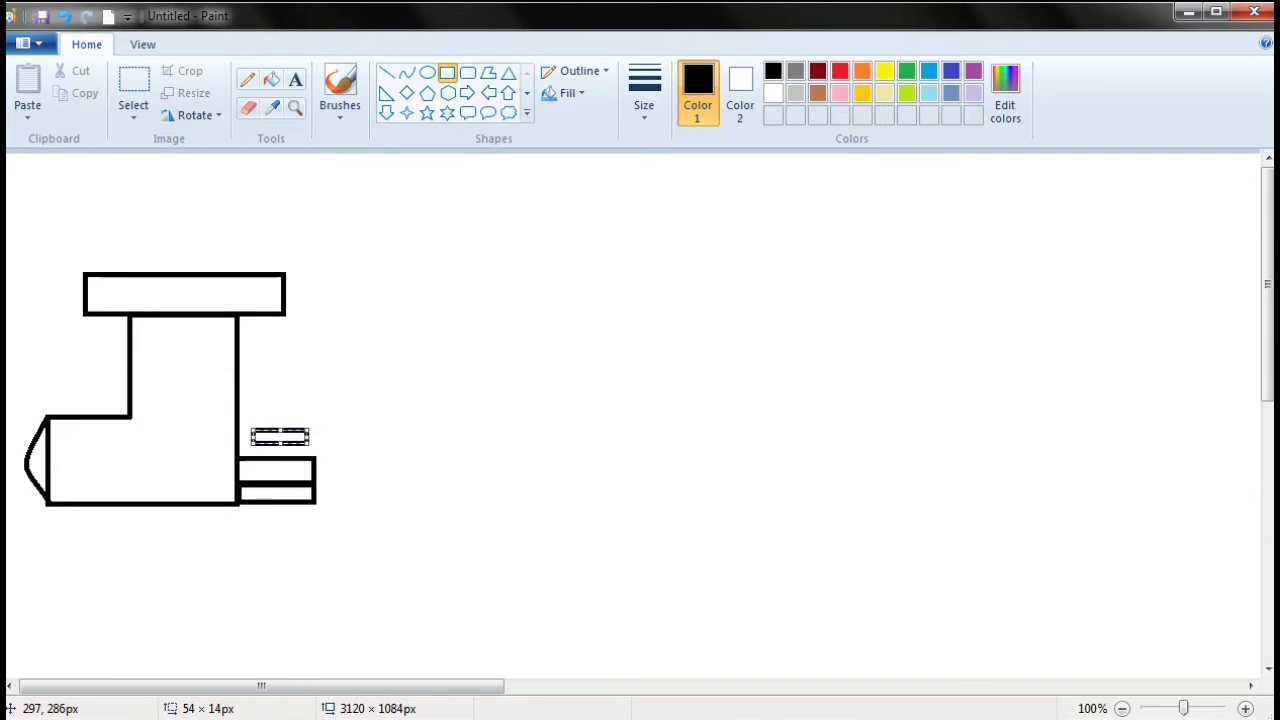
left_click(333, 451)
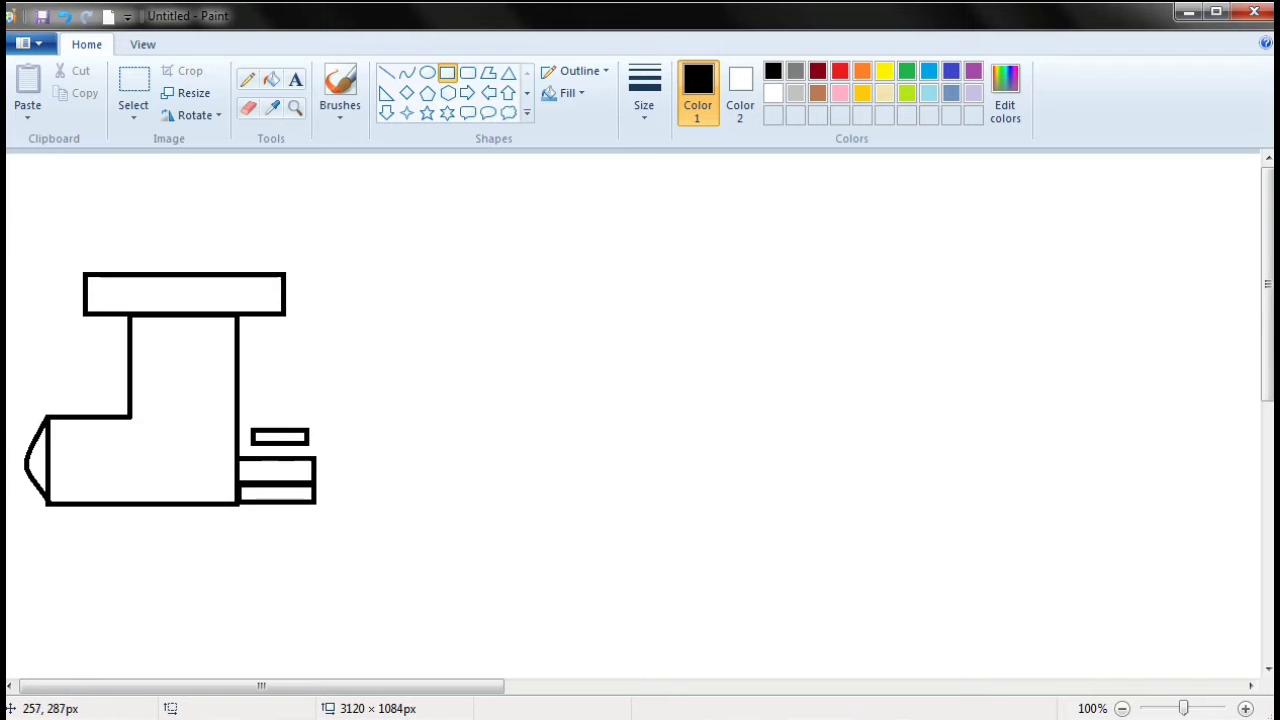
left_click_drag(265, 443, 288, 460)
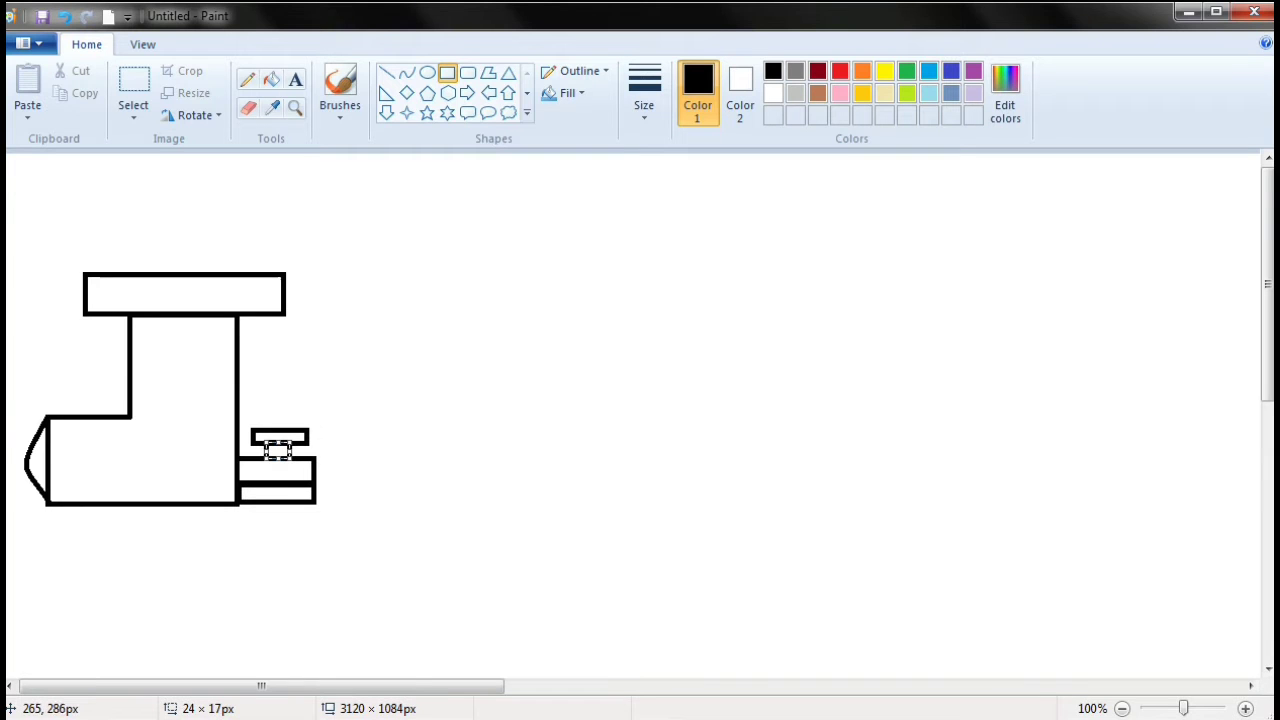
left_click_drag(280, 443, 265, 443)
left_click(585, 375)
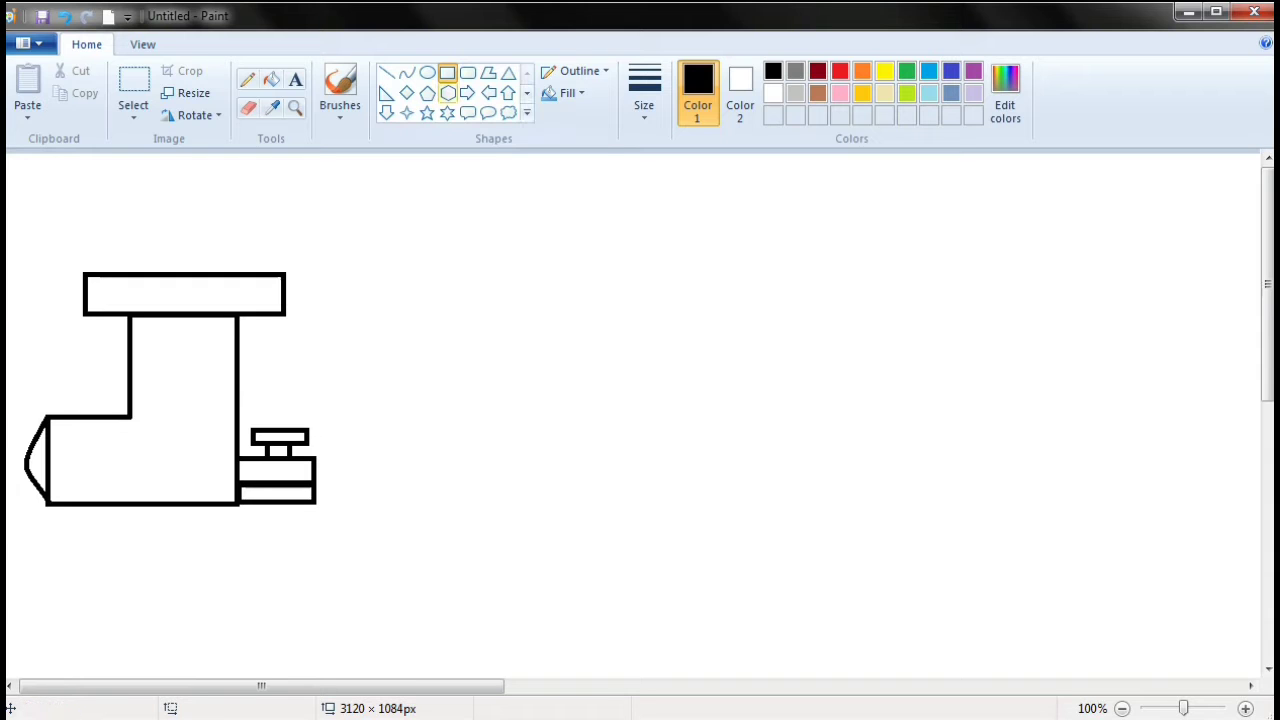
- Draw a small downward-pointing triangle with straight lines beneath the stacked rectangles
left_click(386, 74)
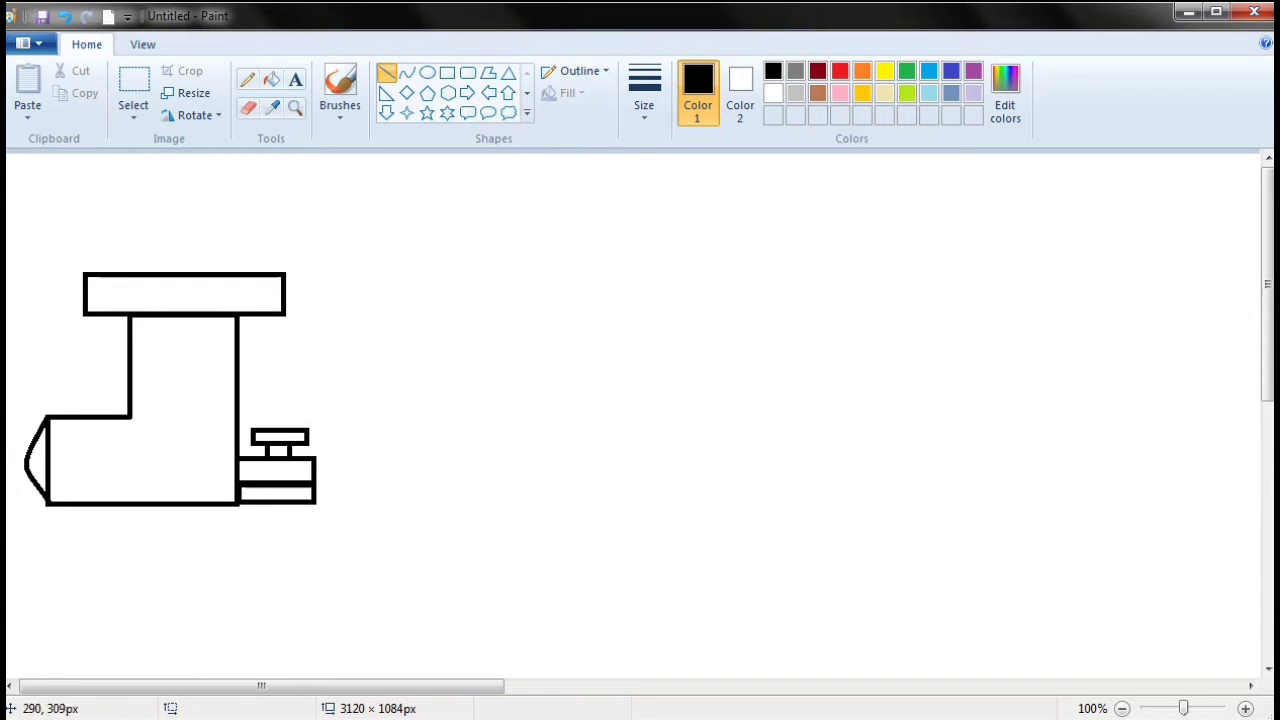
mouse_move(258, 504)
left_mouse_down()
mouse_move(267, 526)
mouse_move(284, 503)
left_mouse_up()
left_click(456, 454)
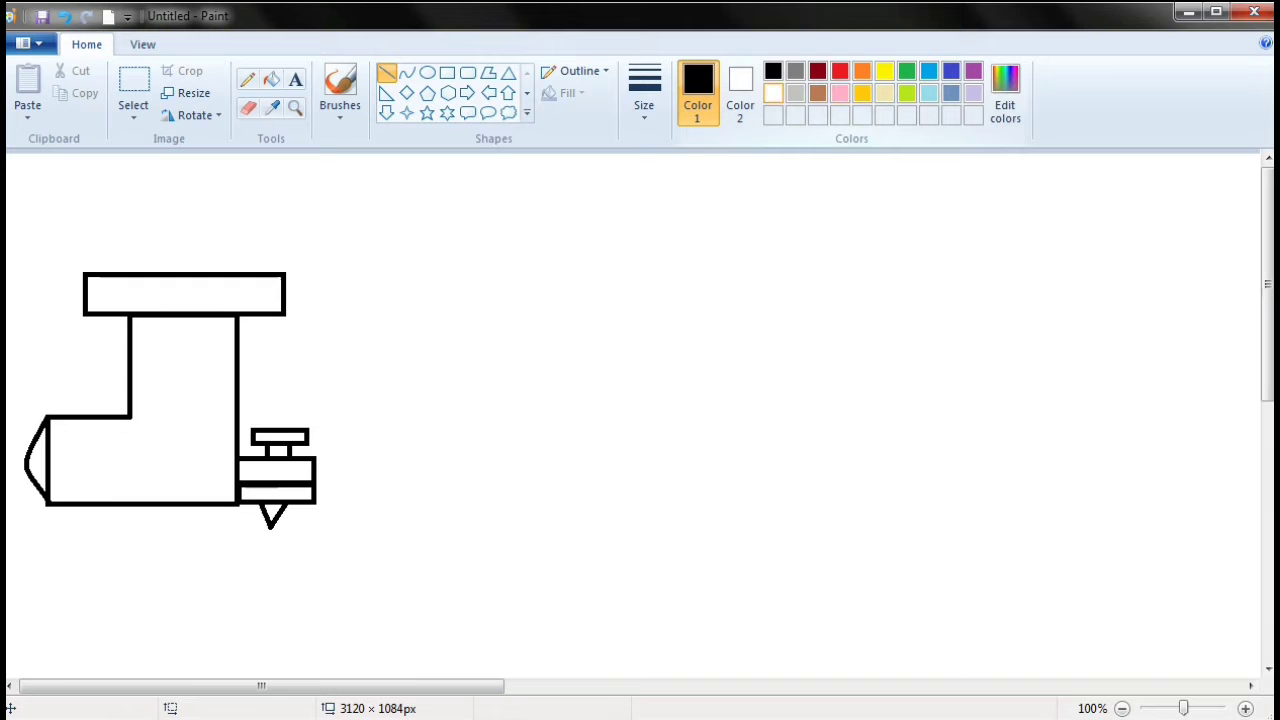
- Darken light gray to RGB 164, 164, 164, add it to the custom colors and make it Color 1
left_click(795, 93)
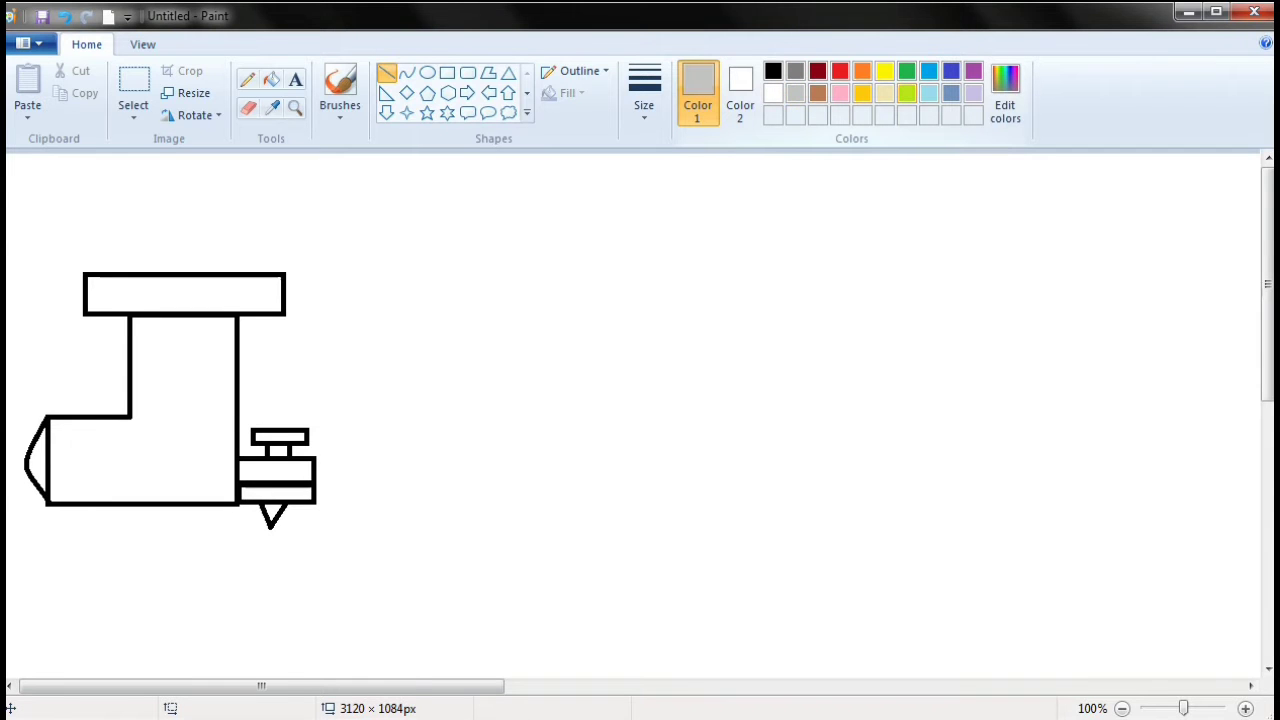
left_click(1005, 95)
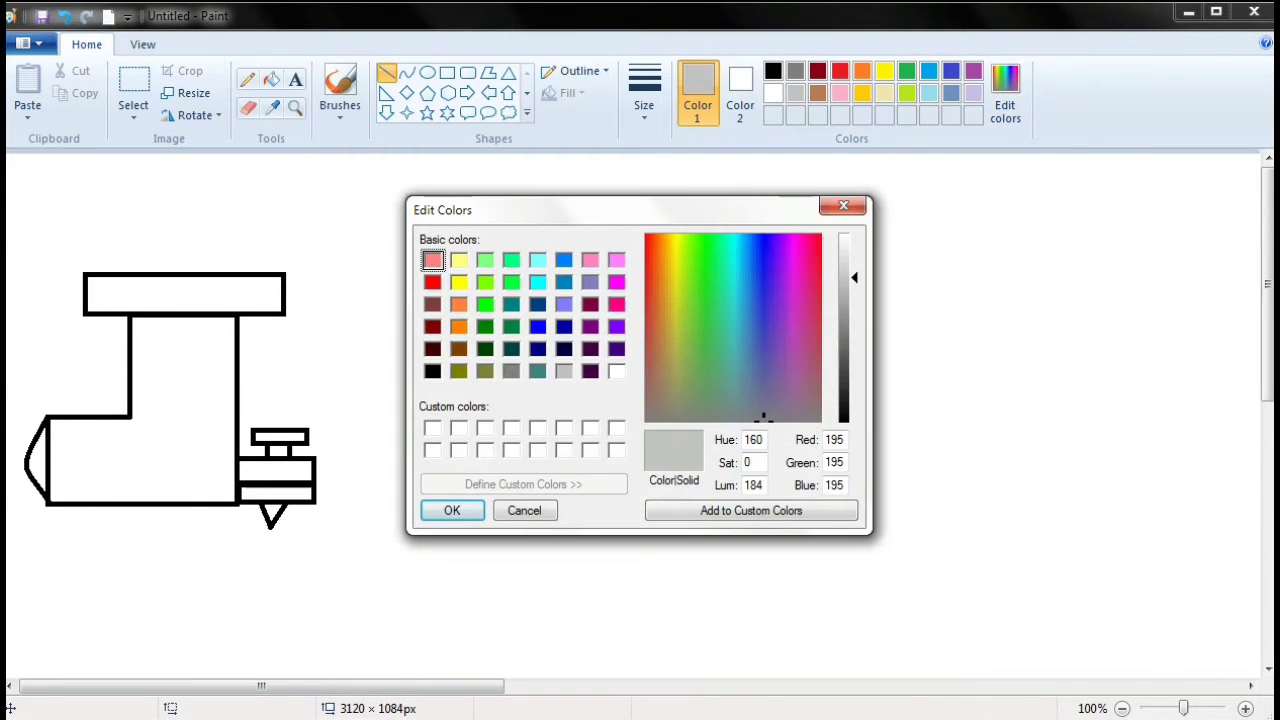
left_click(843, 300)
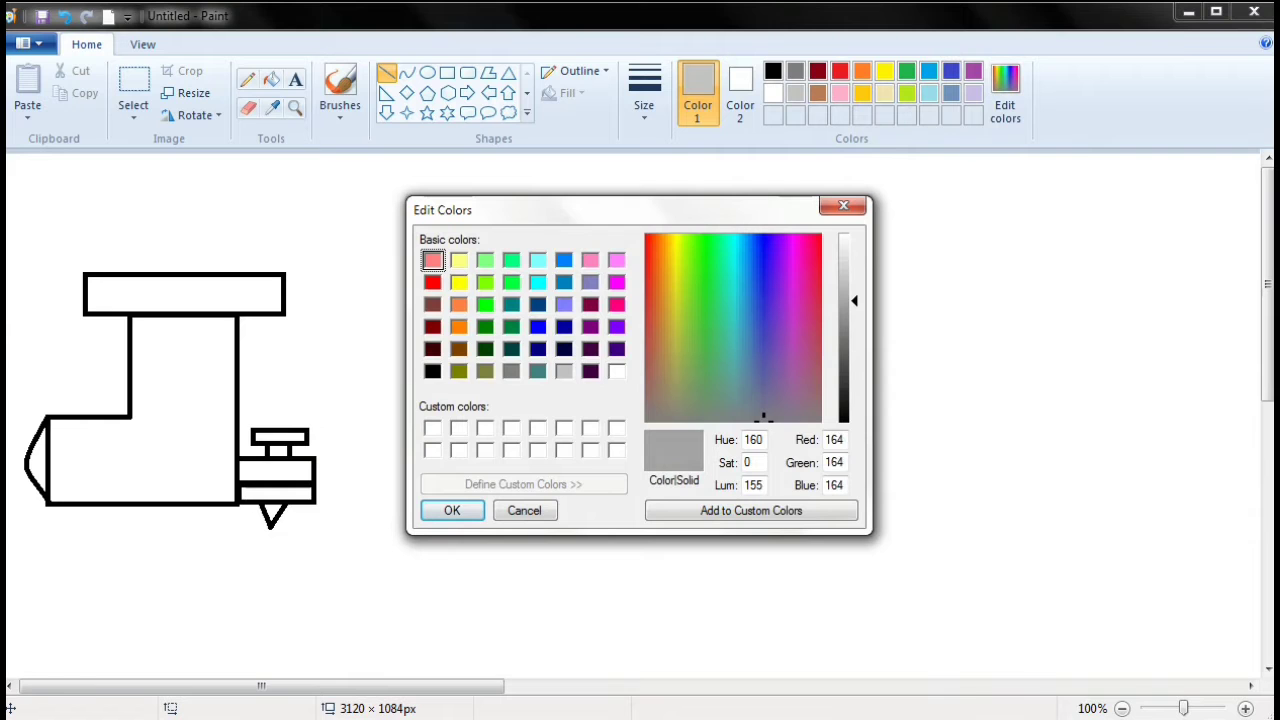
left_click(751, 510)
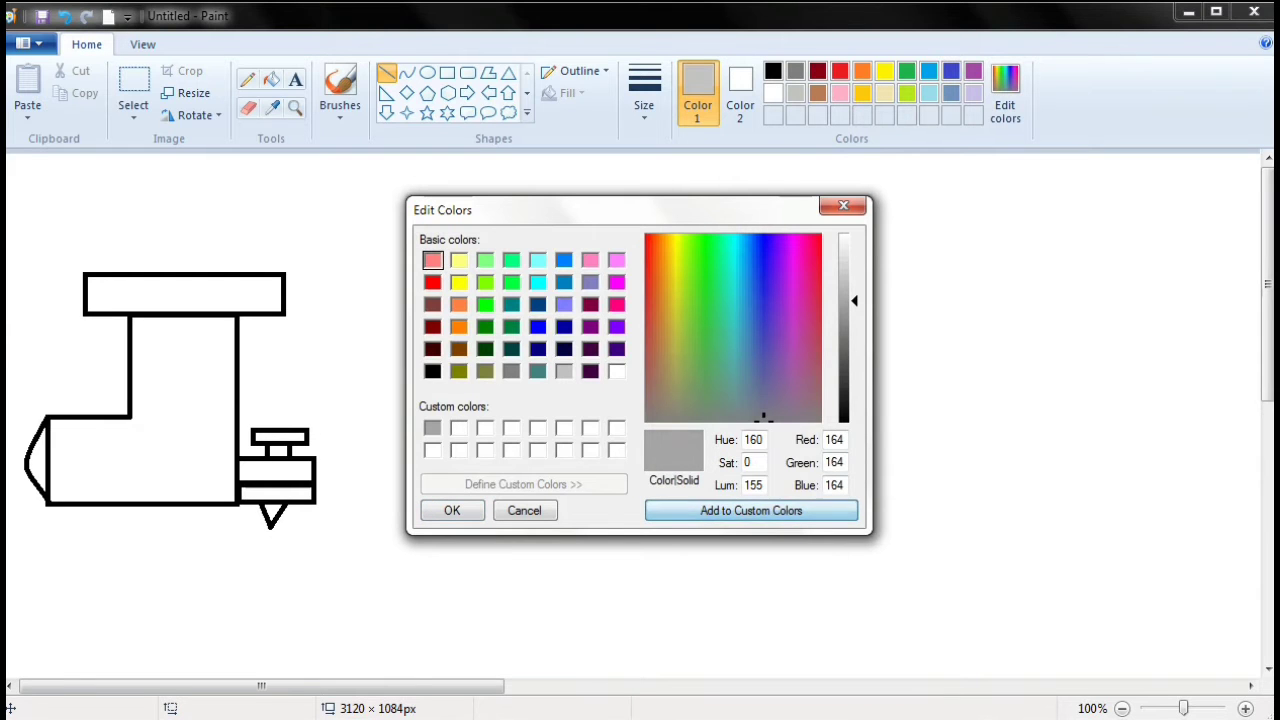
left_click(452, 510)
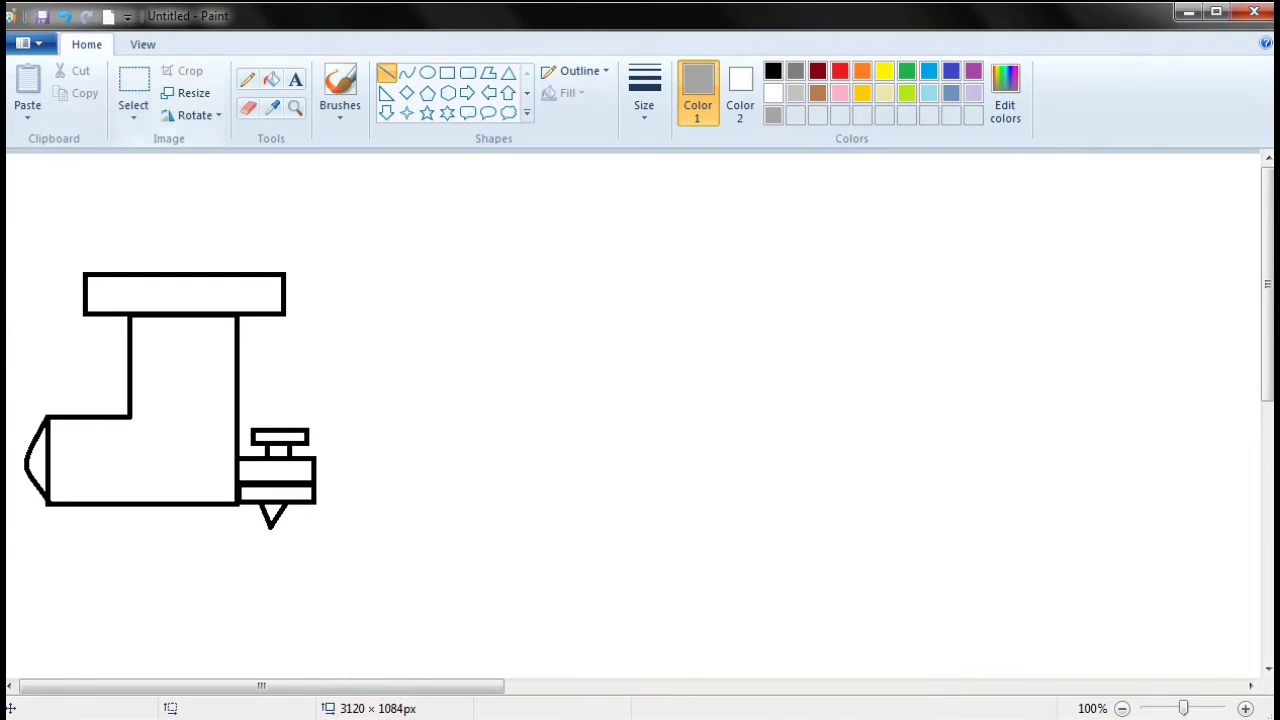
- Fill the two stacked rectangles with the custom gray, and the bar, connector and triangle with light gray
left_click(271, 79)
left_click(261, 464)
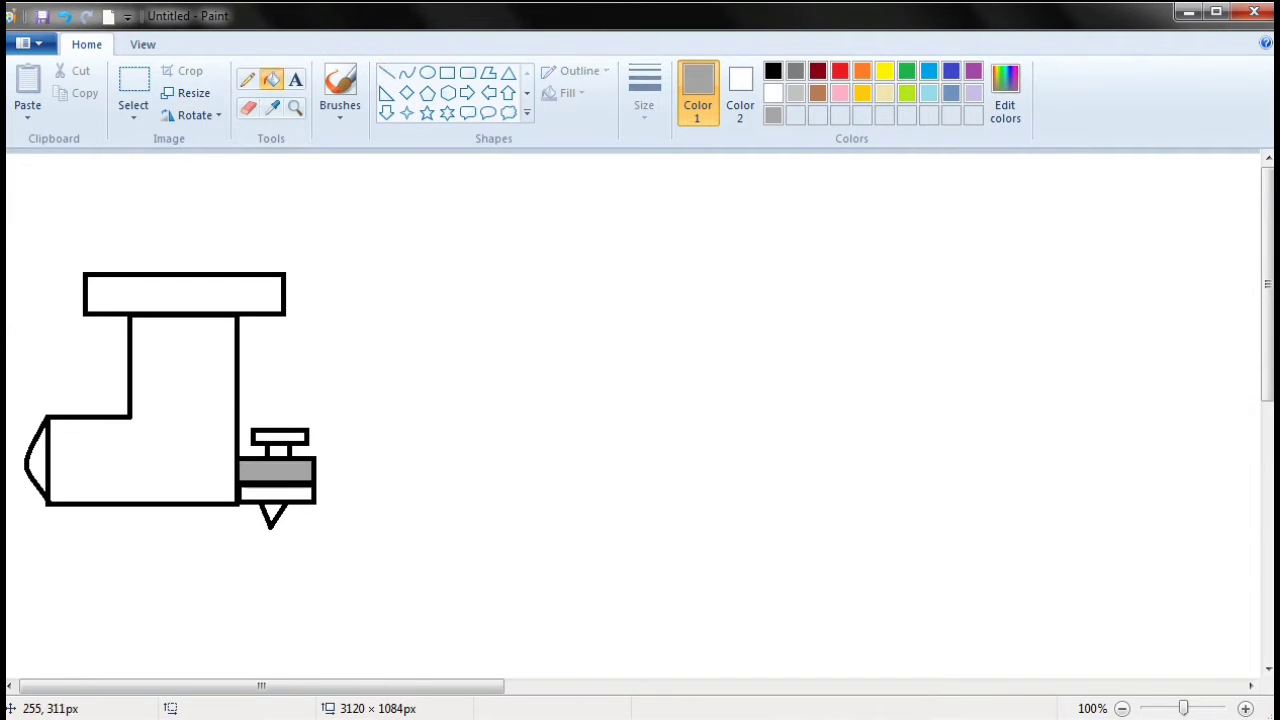
left_click(265, 493)
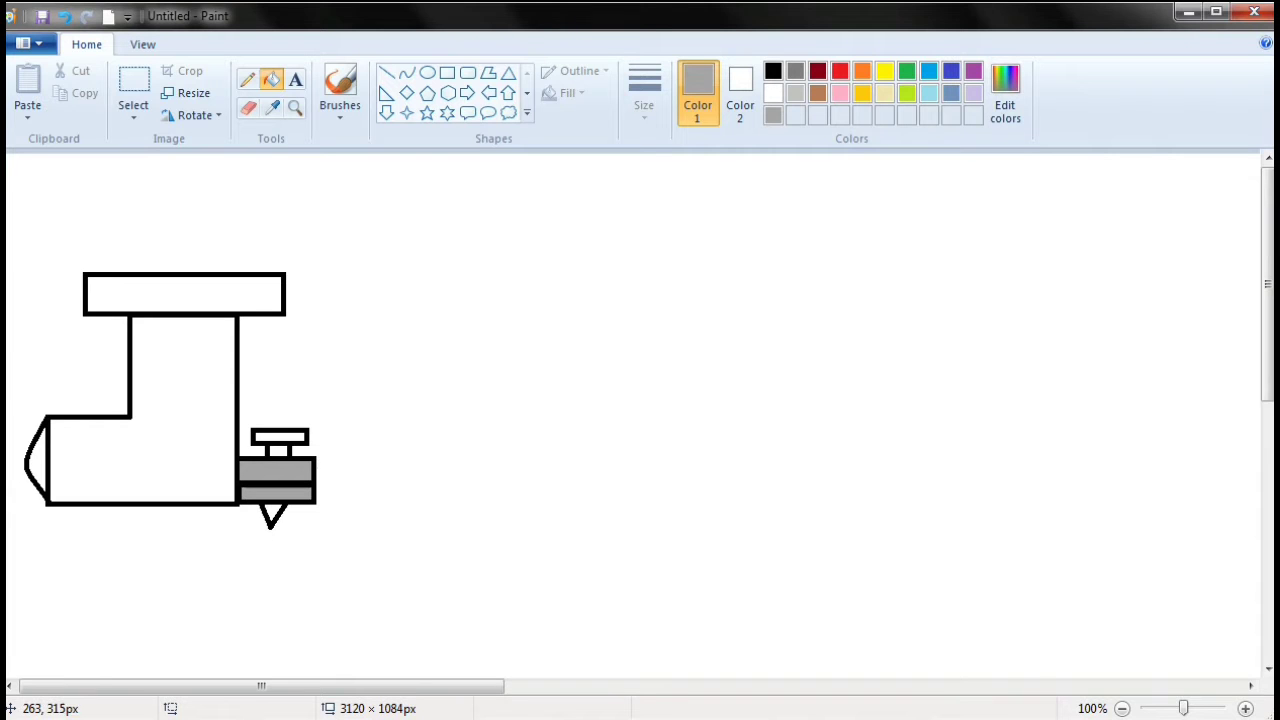
left_click(795, 93)
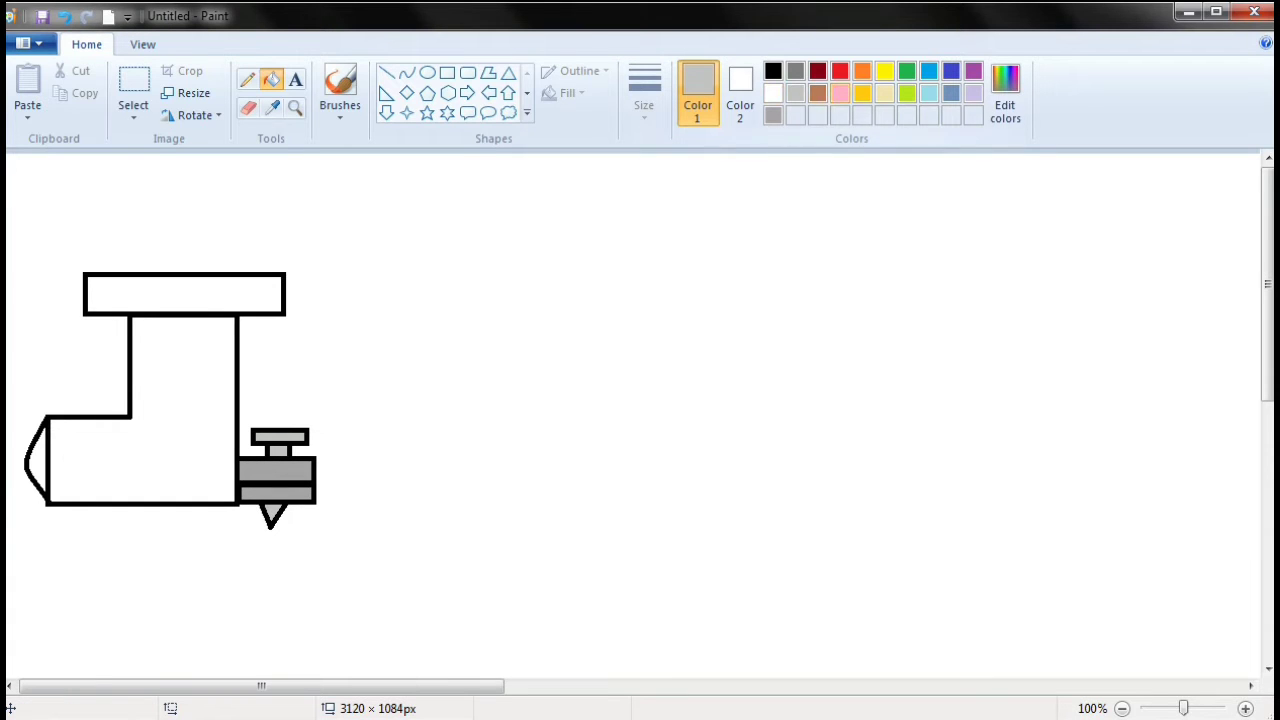
- Fill the body with lime green, the roof with indigo blue and the curved nose with red
left_click(907, 93)
left_click(210, 382)
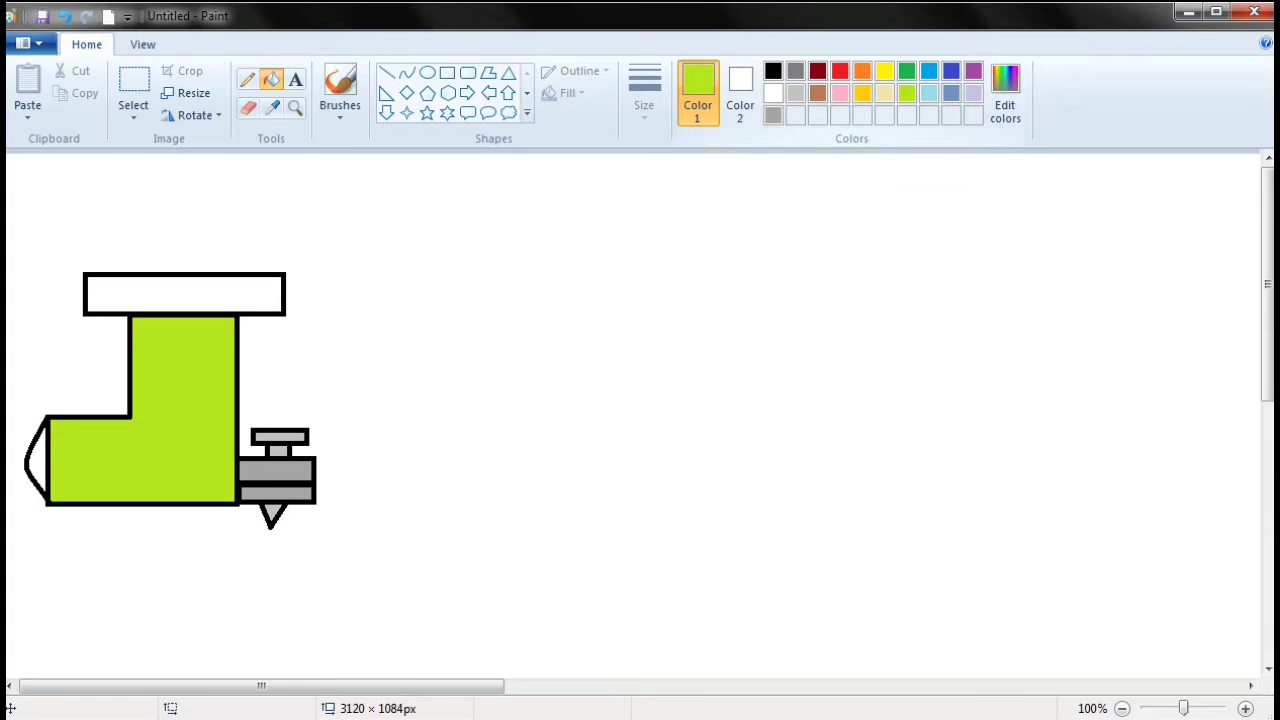
left_click(951, 71)
left_click(168, 292)
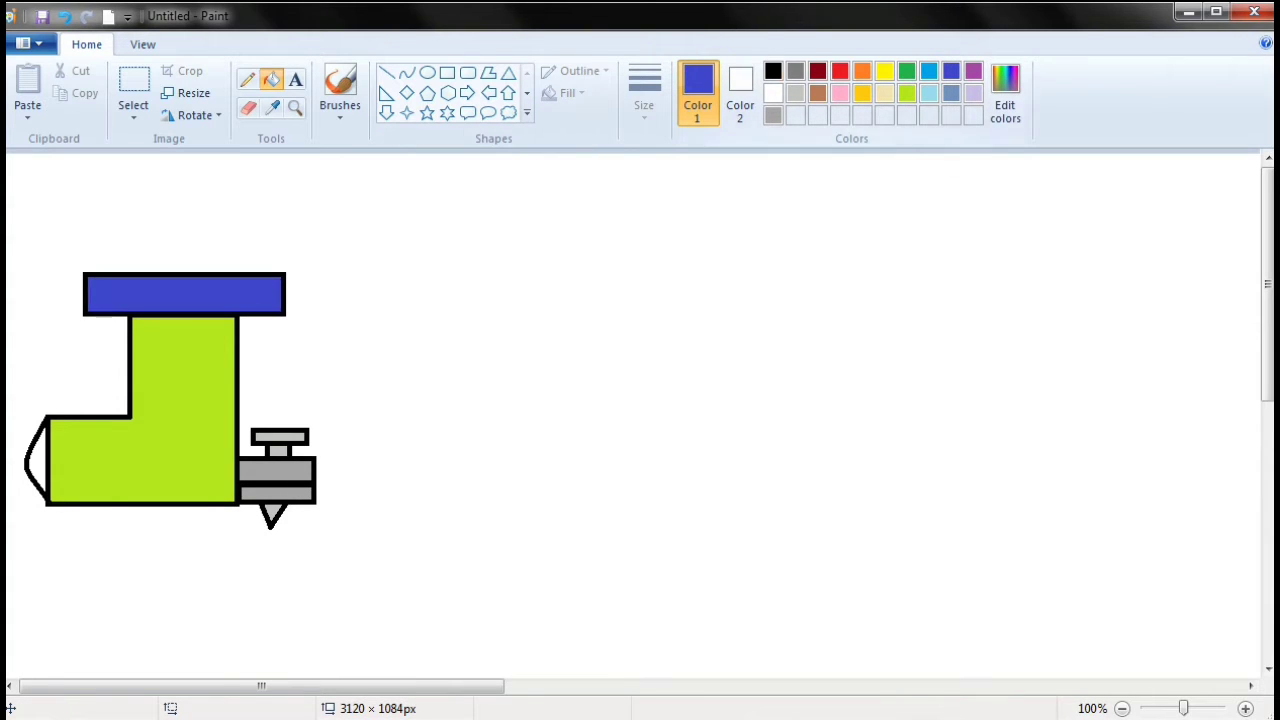
left_click(840, 71)
left_click(41, 455)
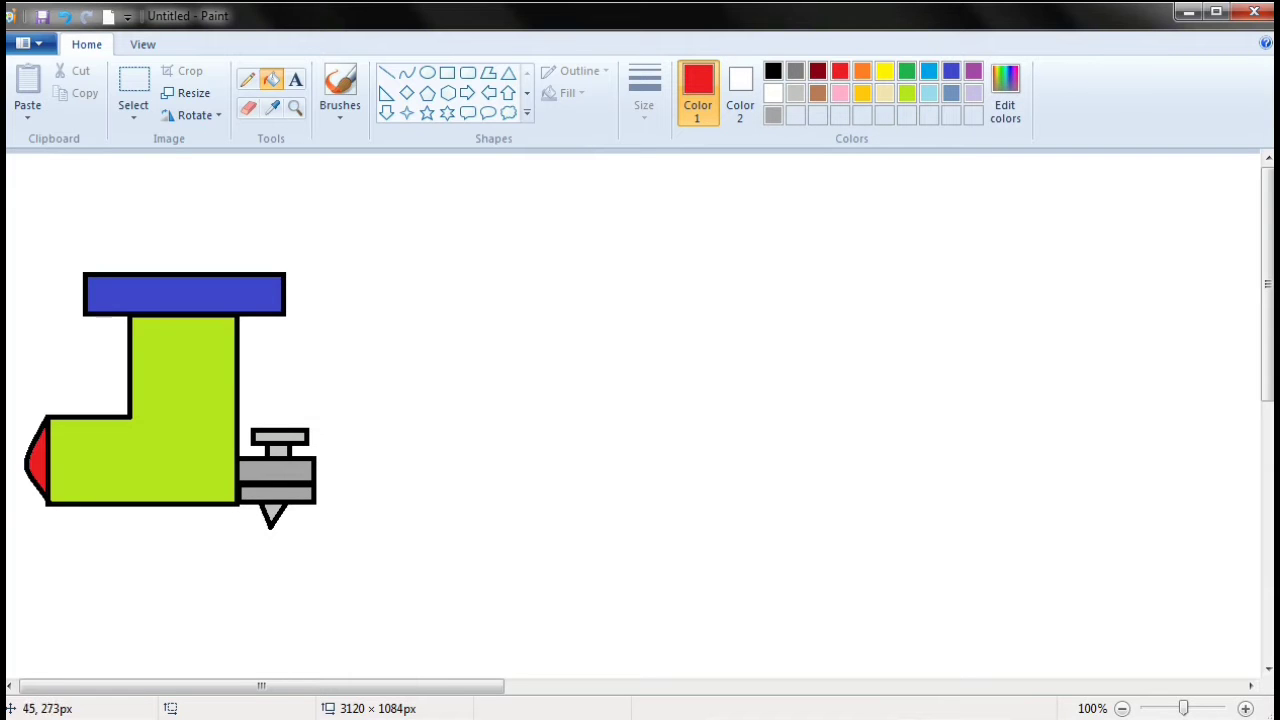
- Draw a black-outlined window rectangle in the upper part of the green body and widen it leftward to about 79 × 56 px
left_click(447, 73)
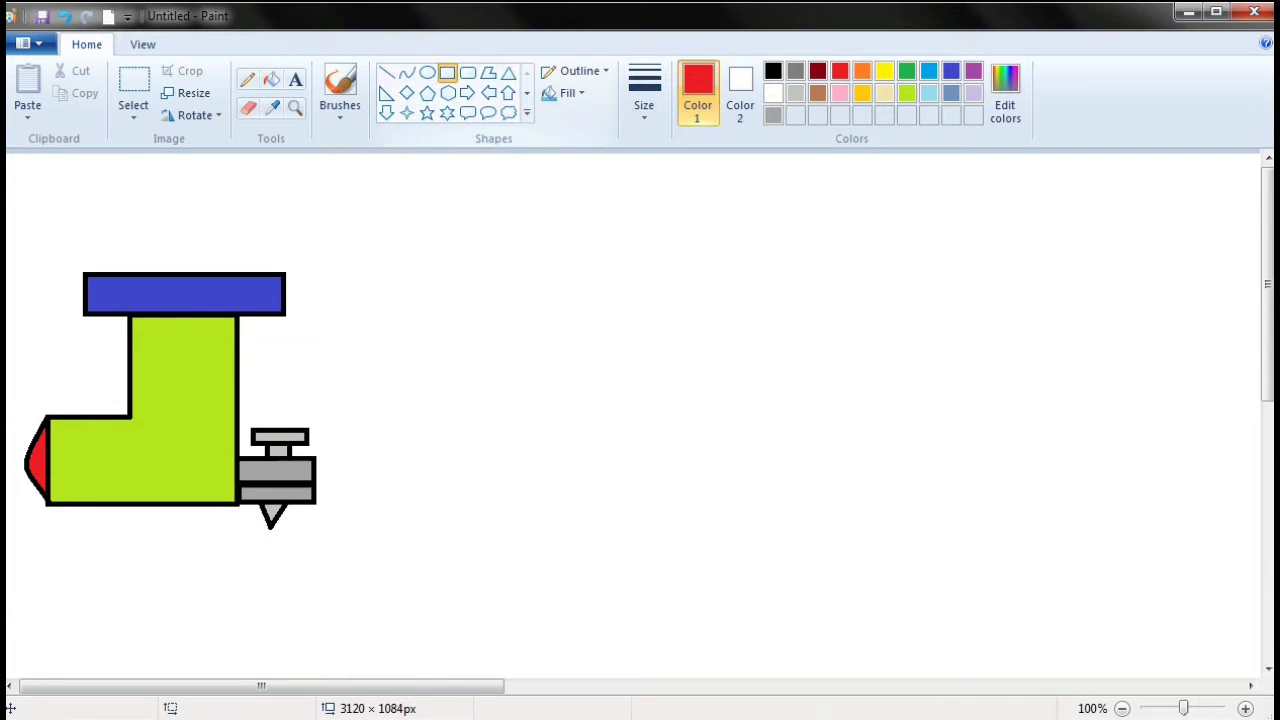
left_click(773, 71)
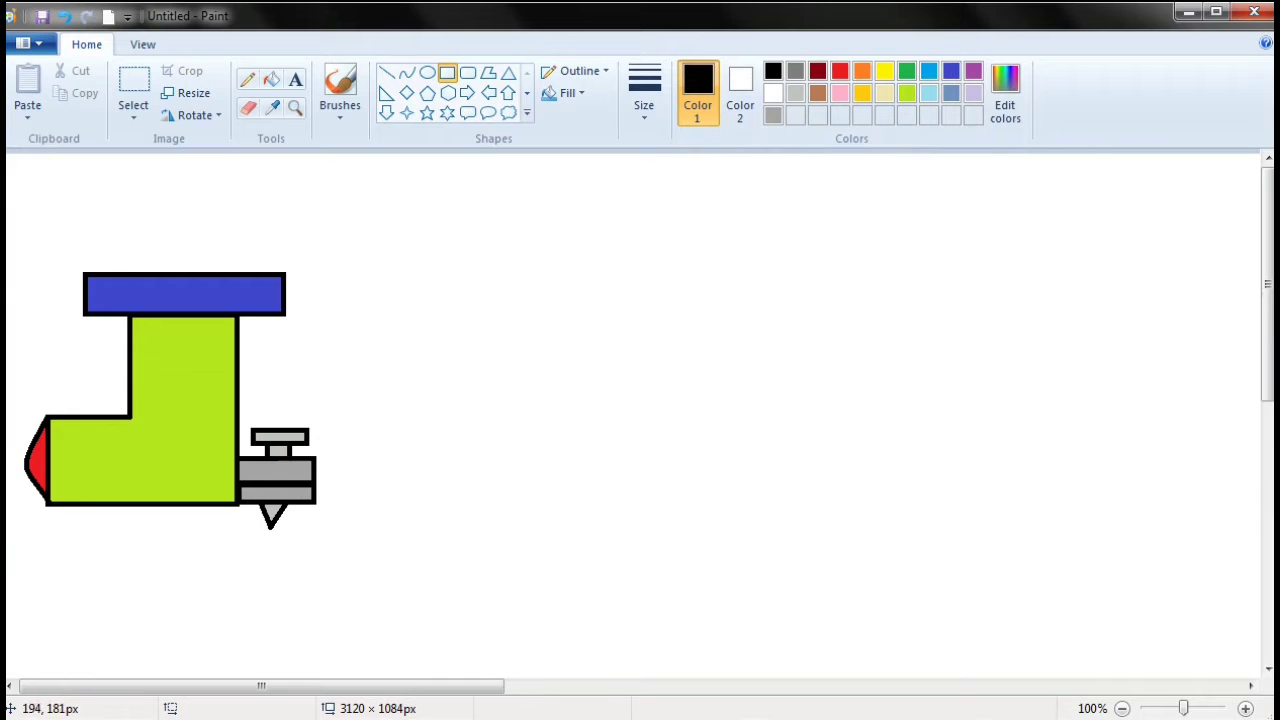
left_click_drag(156, 324, 233, 380)
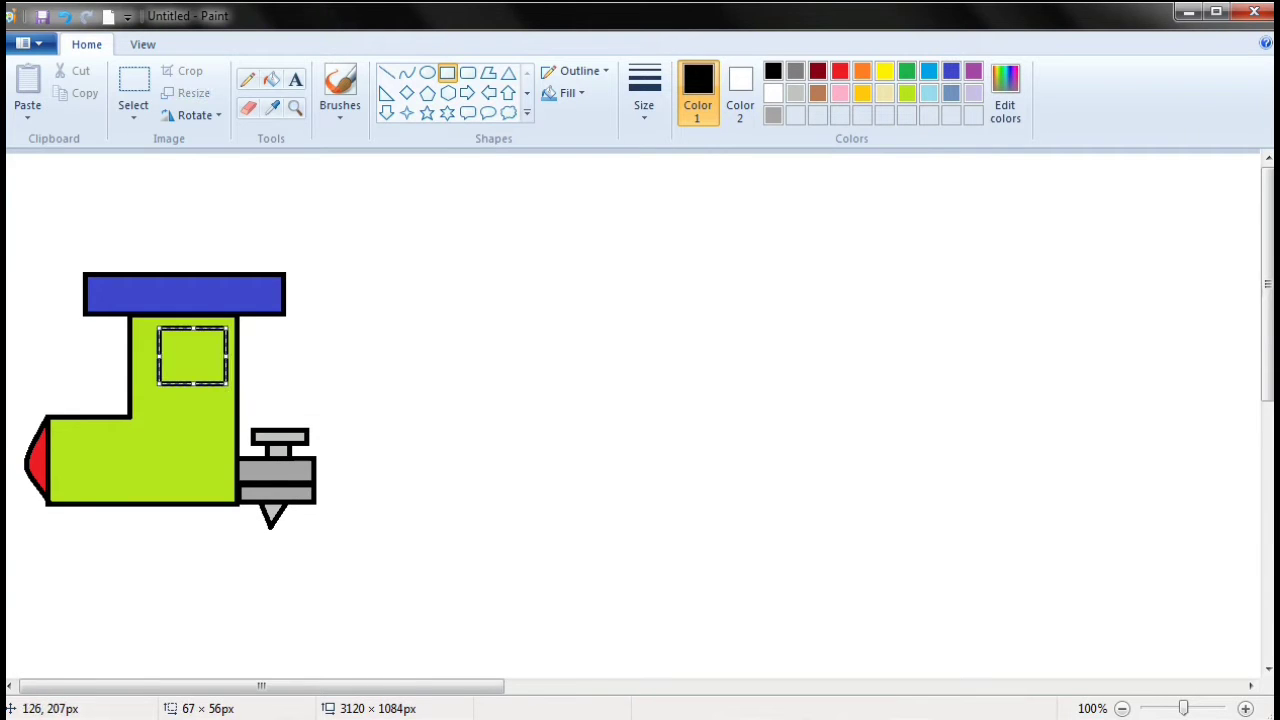
left_click_drag(157, 352, 145, 341)
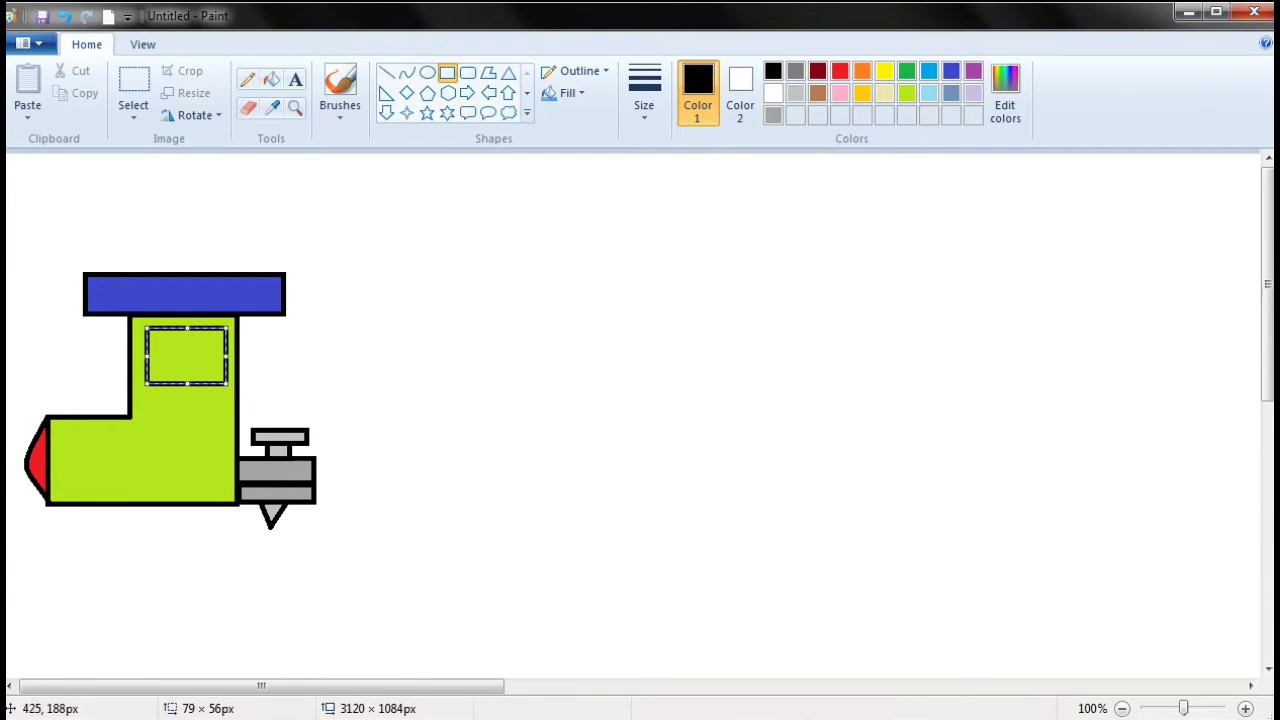
- Fill the window rectangle in the locomotive's cab with light turquoise
left_click(440, 339)
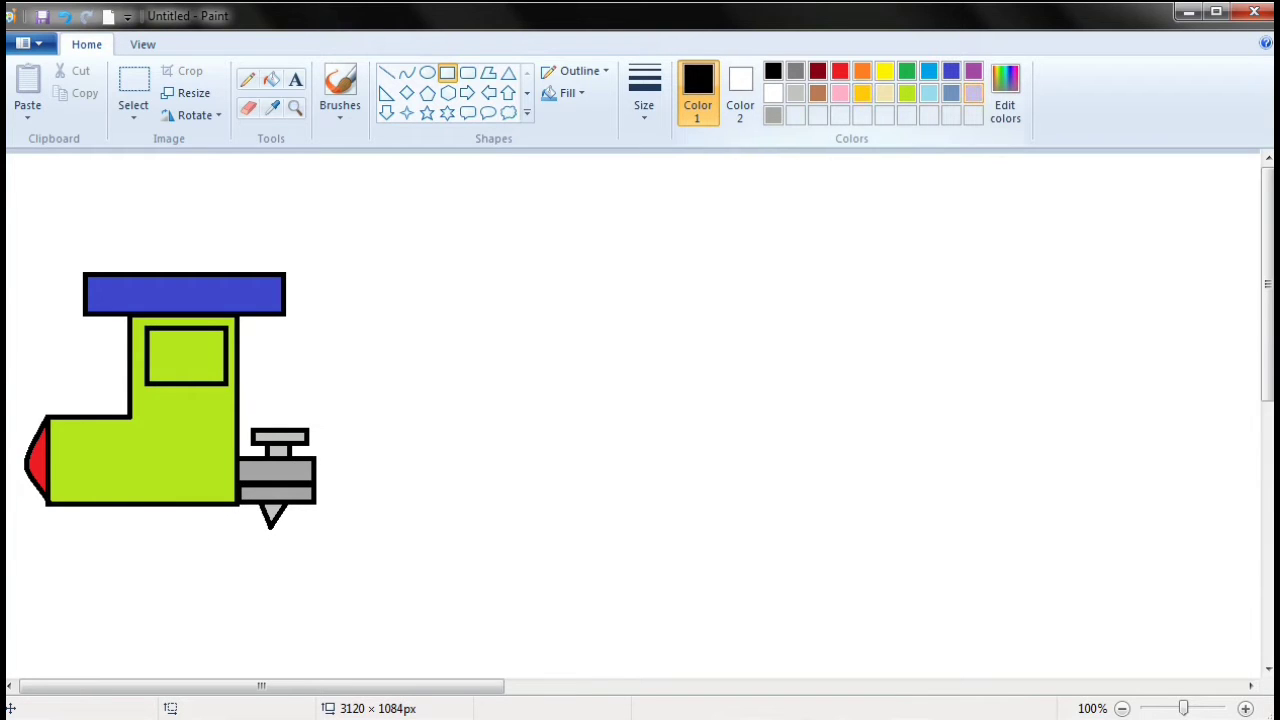
left_click(929, 93)
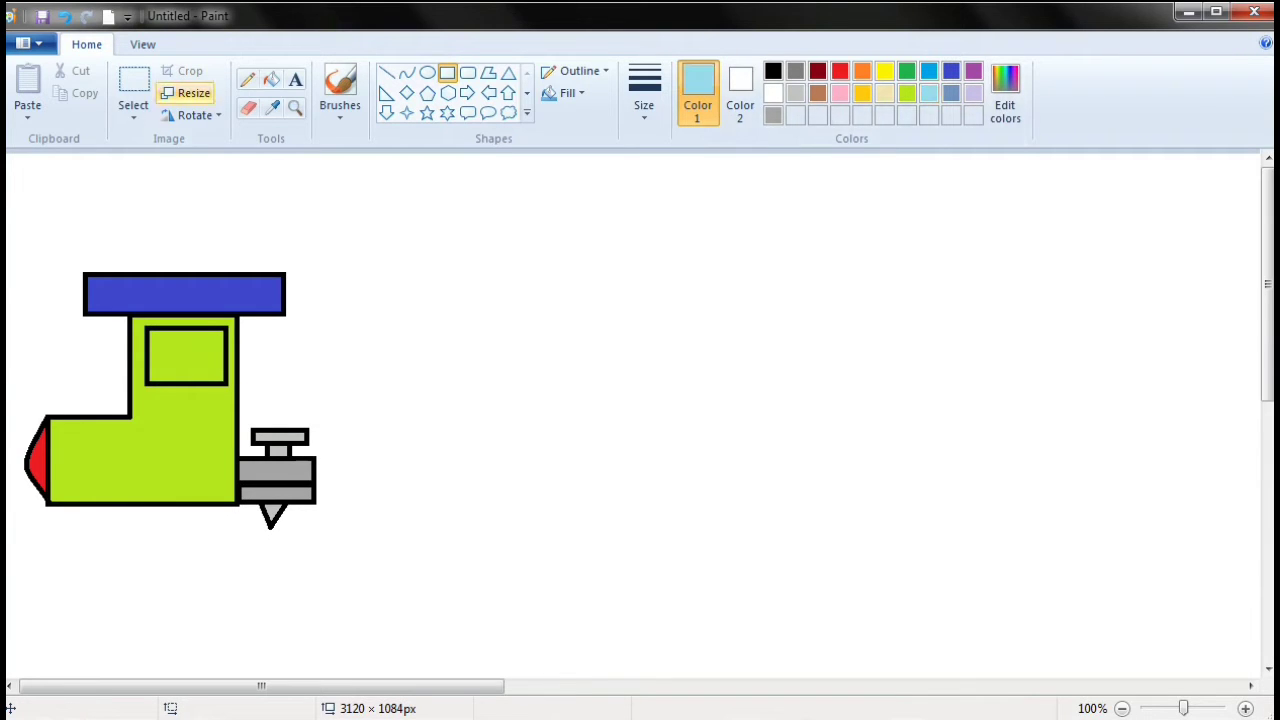
left_click(271, 79)
left_click(186, 350)
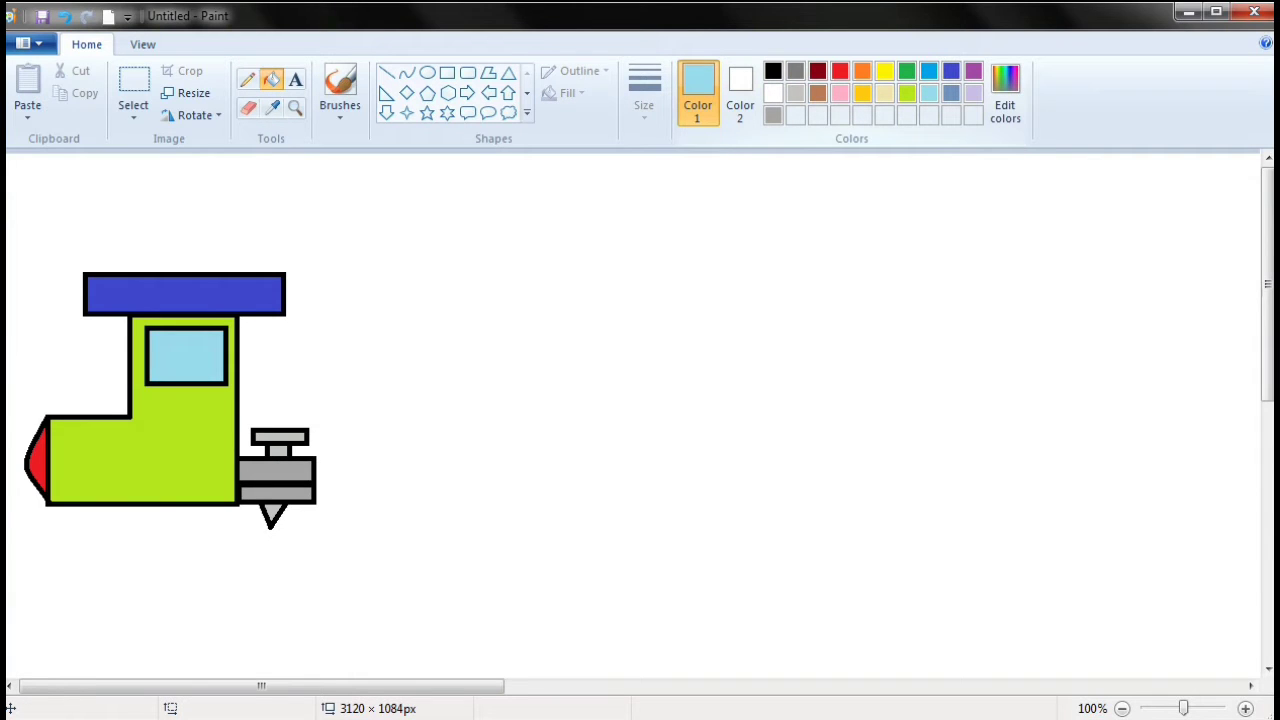
- Draw a tall, narrow black-outlined rectangle below the cab window, near the rear edge of the green body
left_click(773, 71)
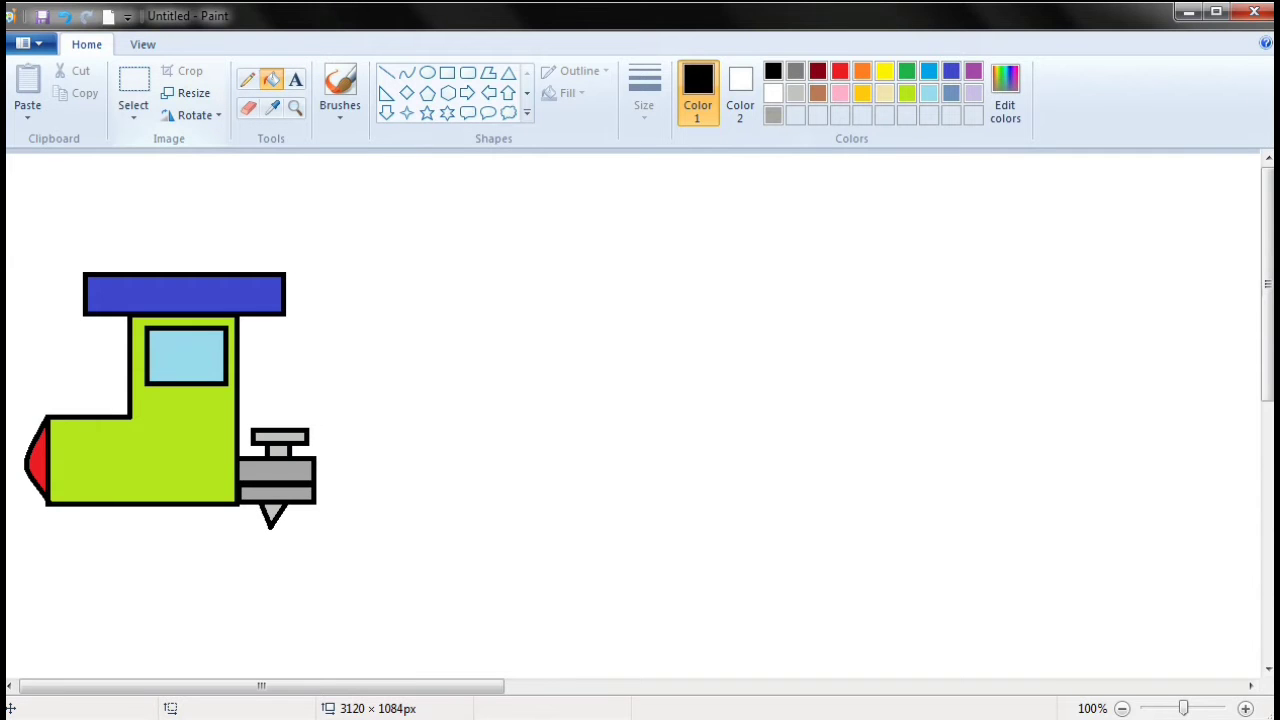
left_click(247, 79)
left_click(386, 73)
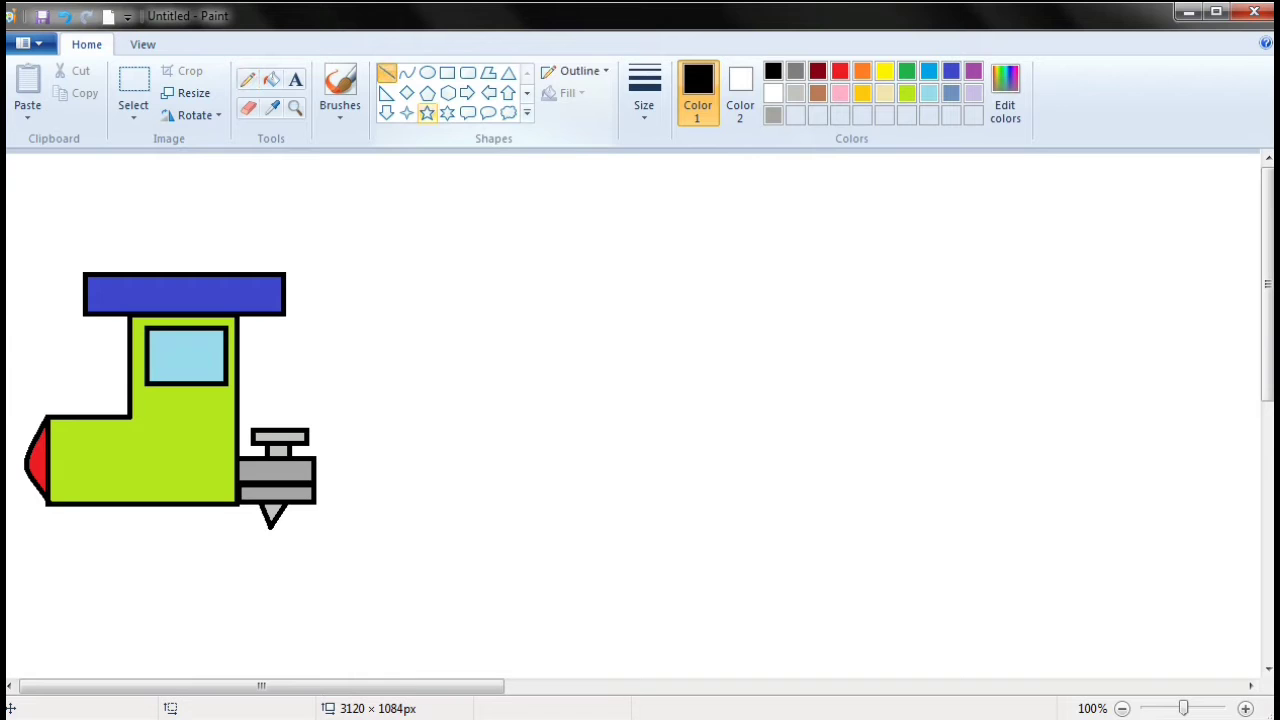
left_click(447, 73)
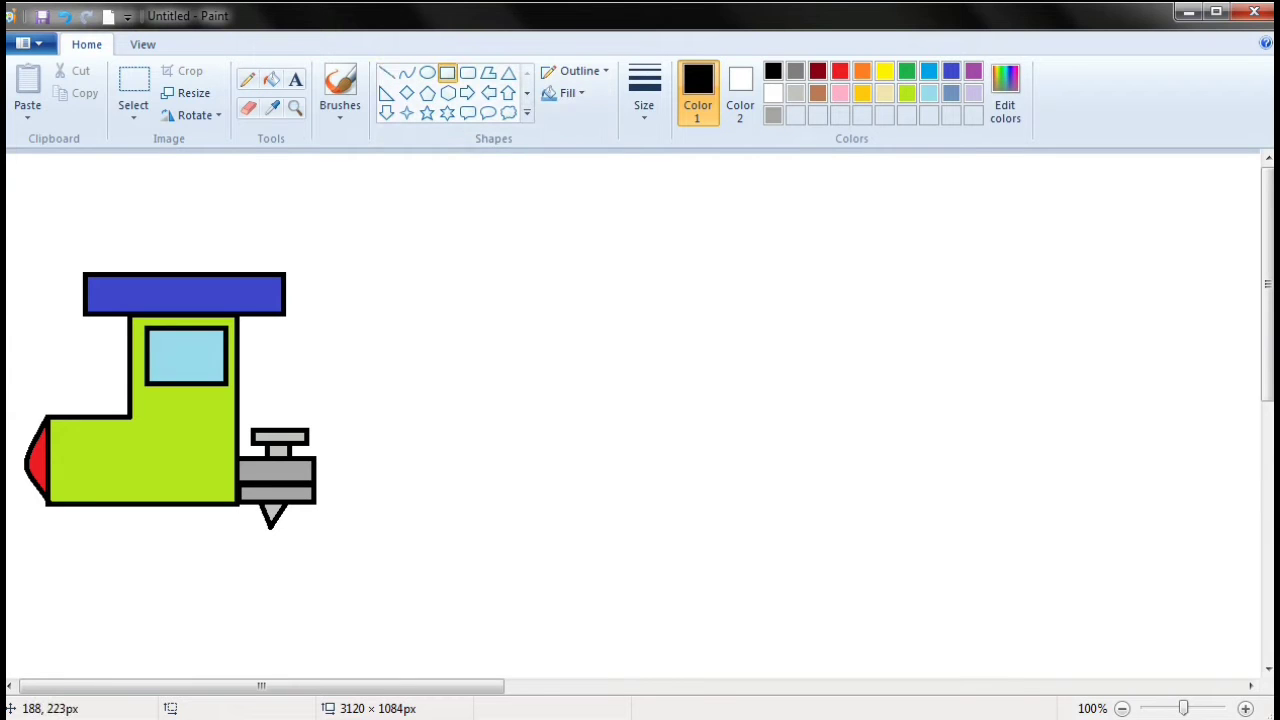
left_click_drag(202, 393, 222, 493)
left_click(411, 381)
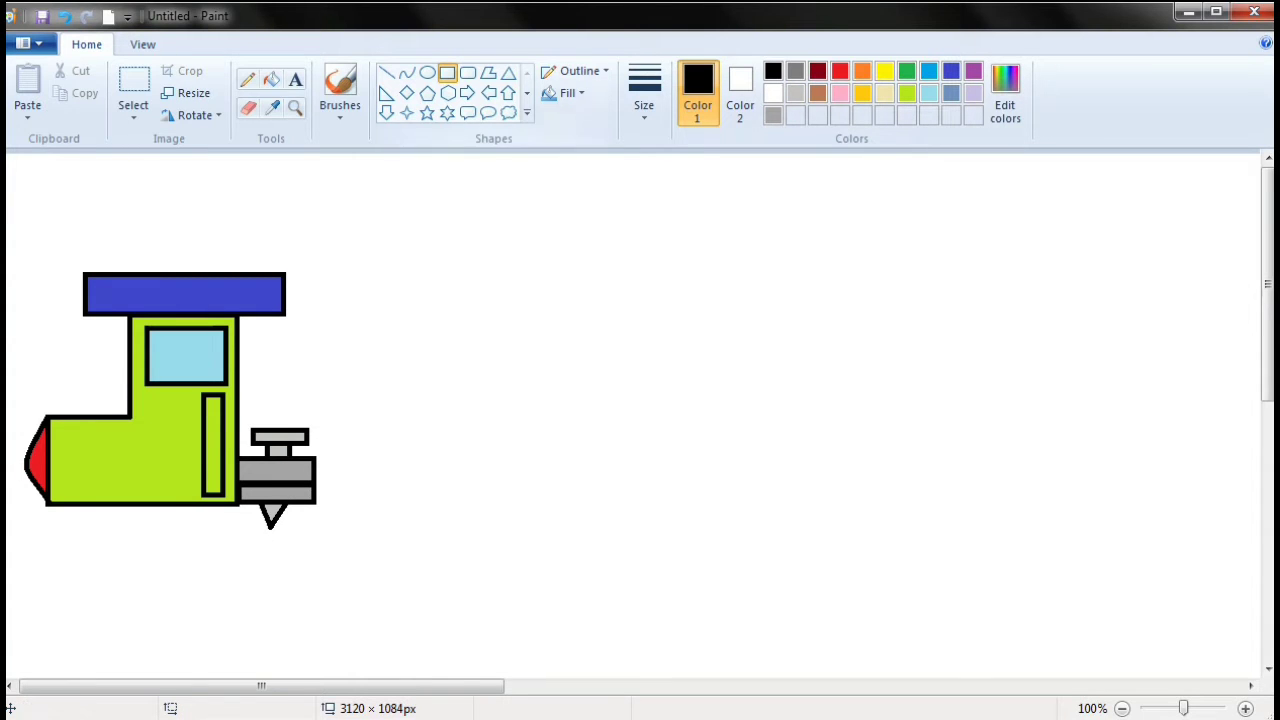
left_click(427, 73)
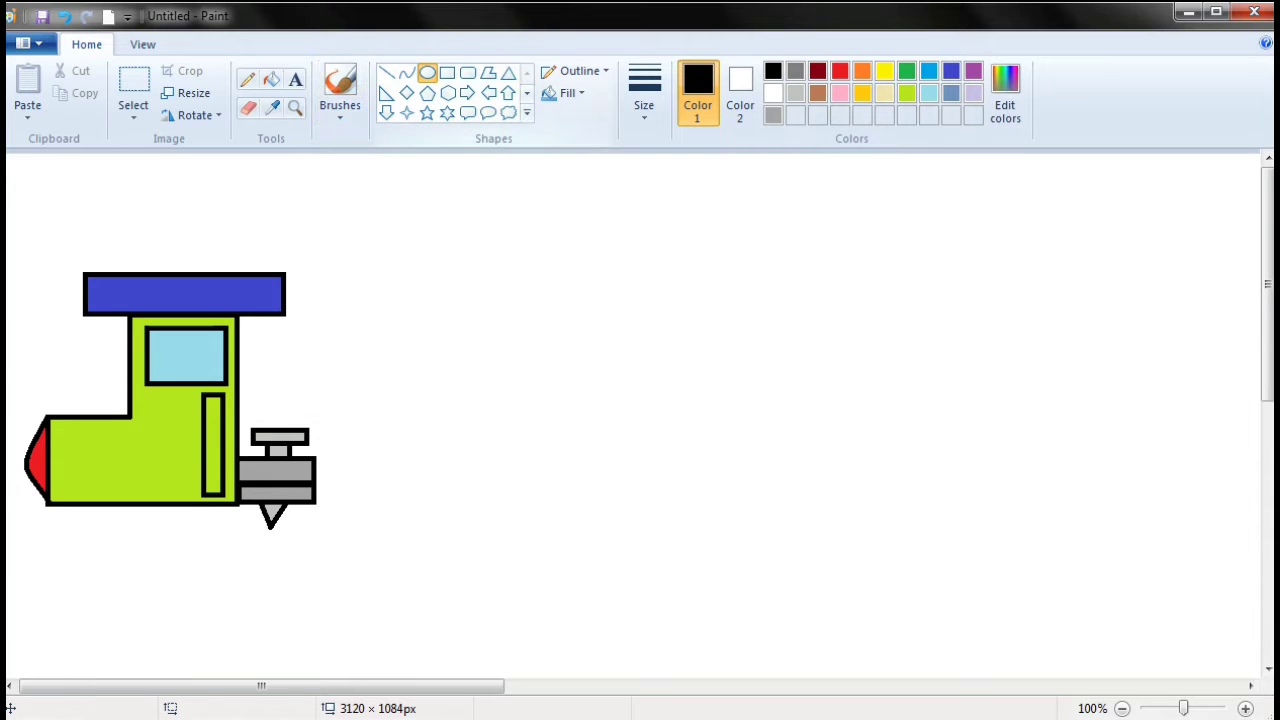
left_click(447, 73)
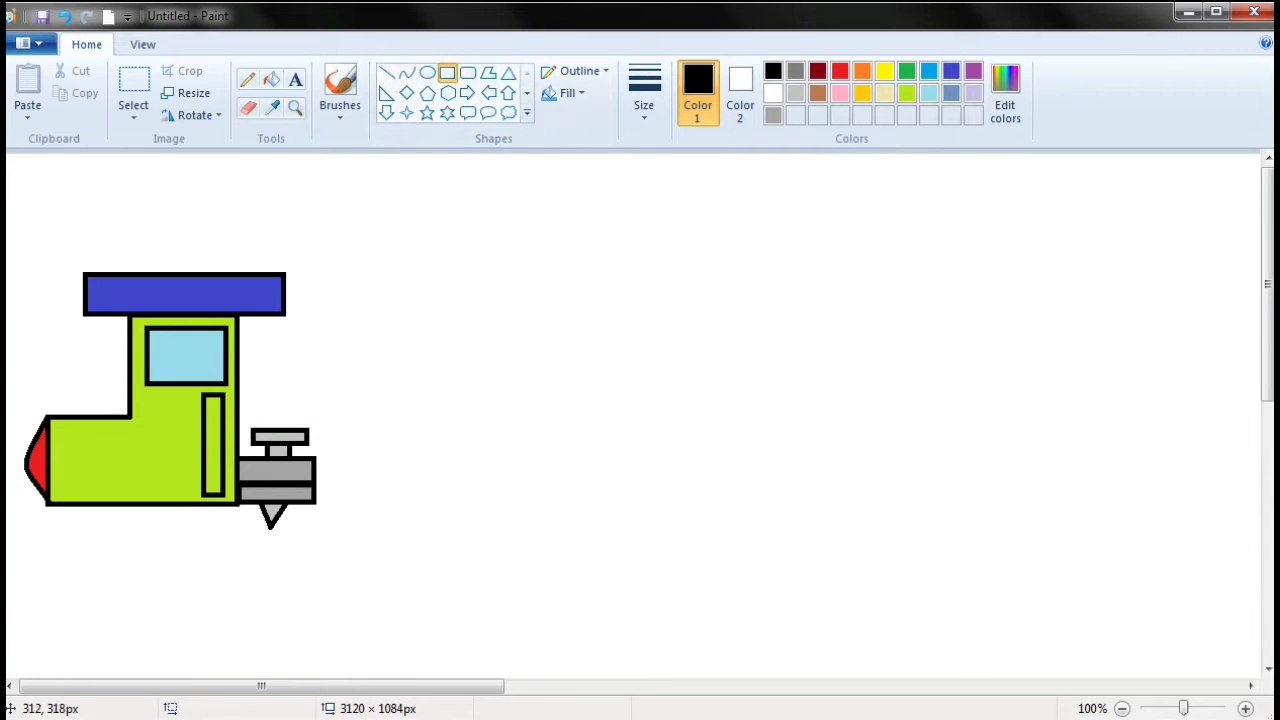
left_click_drag(308, 502, 628, 317)
left_click(774, 291)
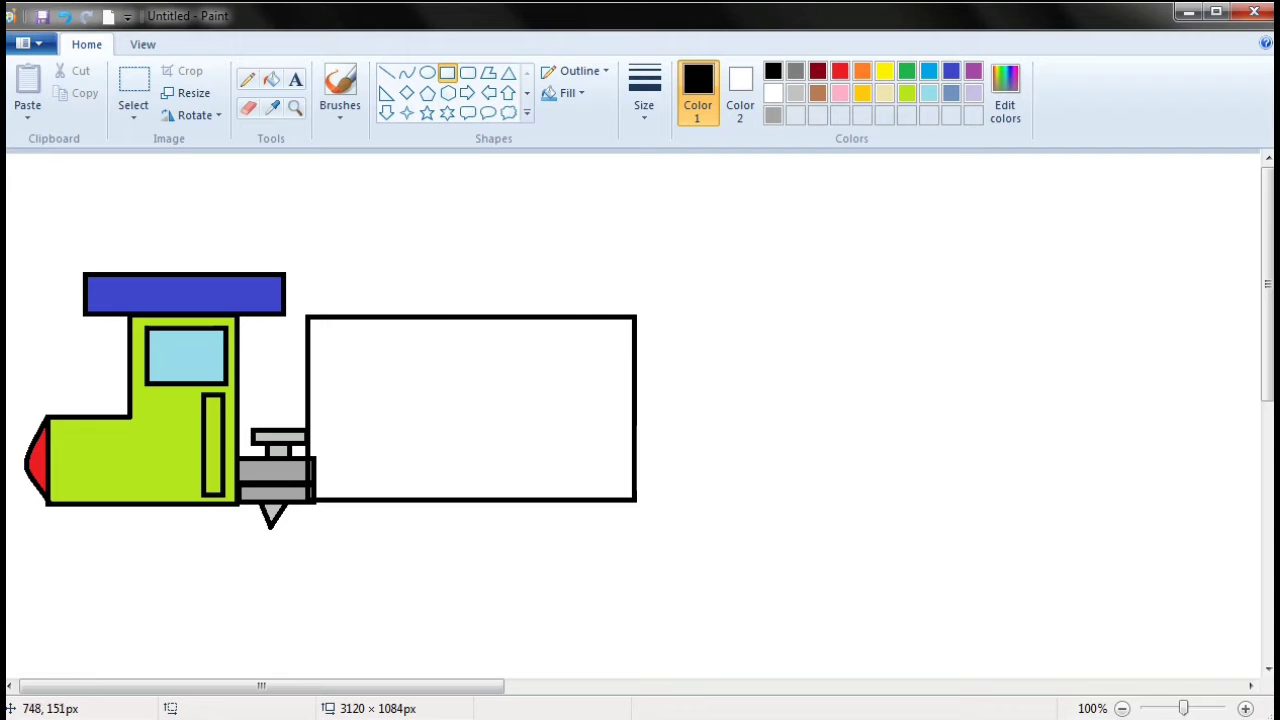
key("ctrl+z")
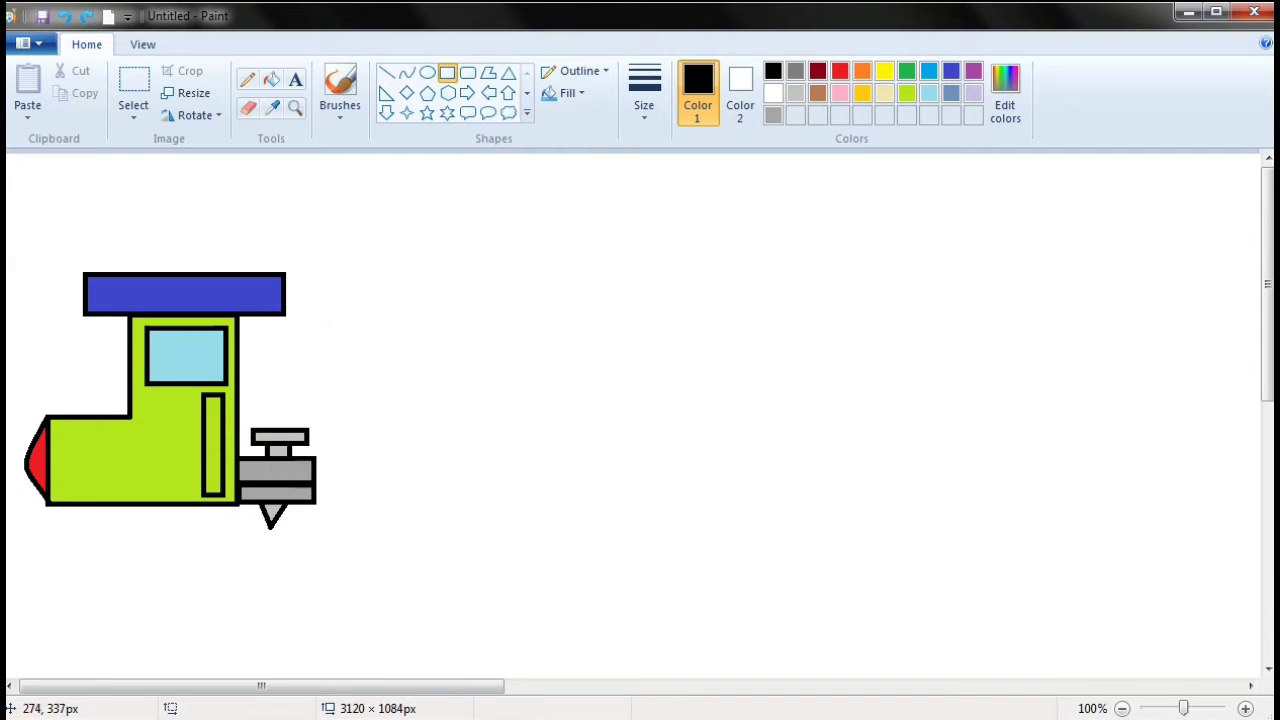
- Draw a black-outlined carriage body rectangle of about 276 × 198 px behind the coupling and nudge its front edge onto the coupling's end
left_click_drag(310, 498, 585, 299)
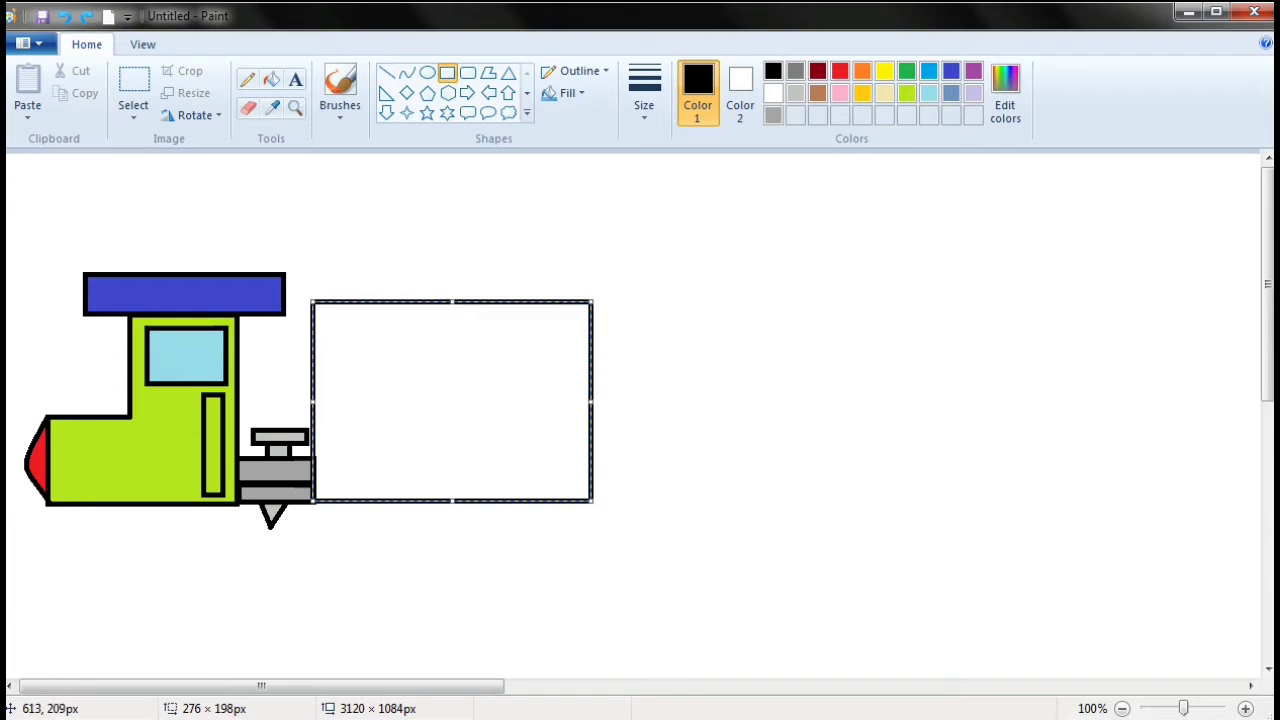
key("Right")
key("Right")
key("Right")
key("Right")
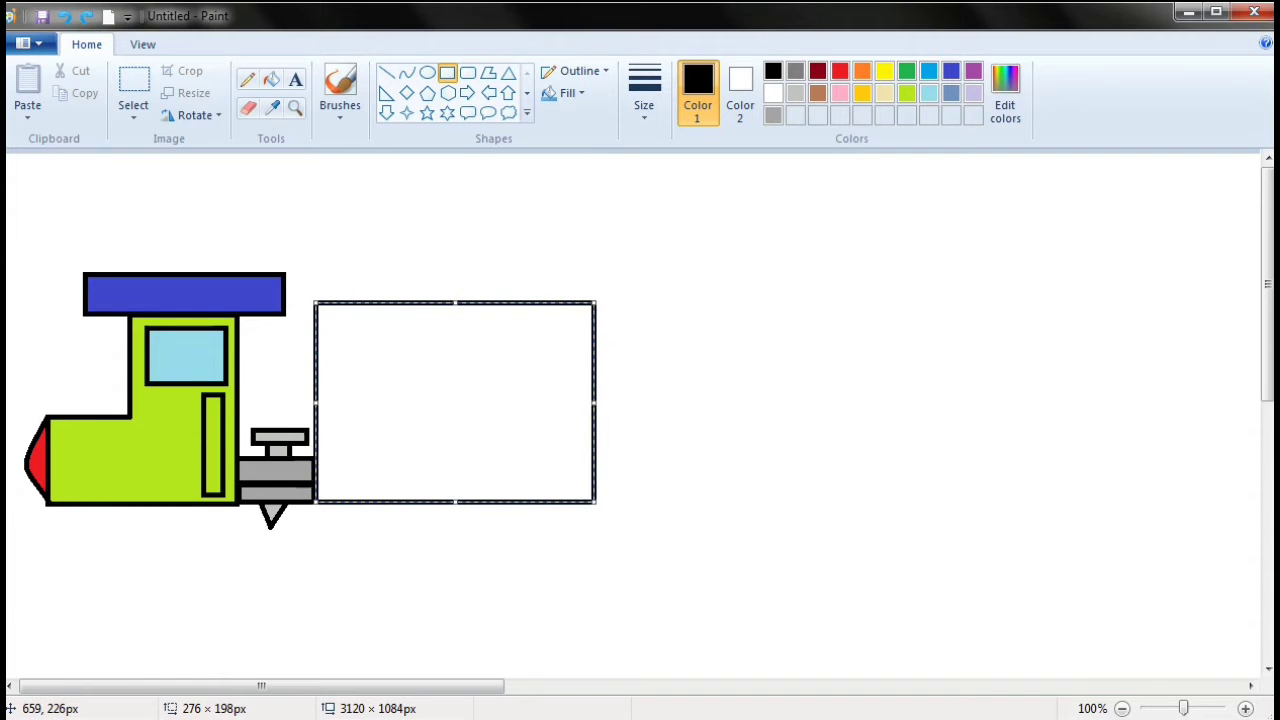
key("Left")
key("Left")
key("Left")
key("Left")
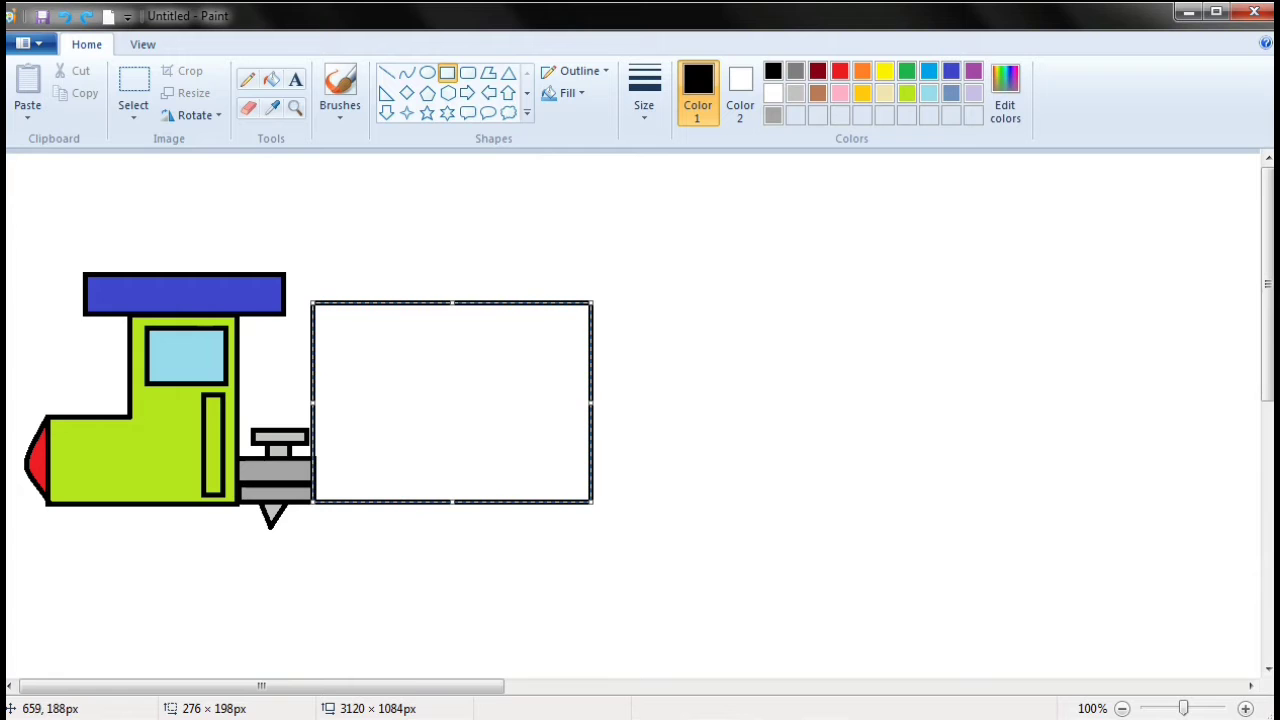
key("Right")
key("Right")
key("Escape")
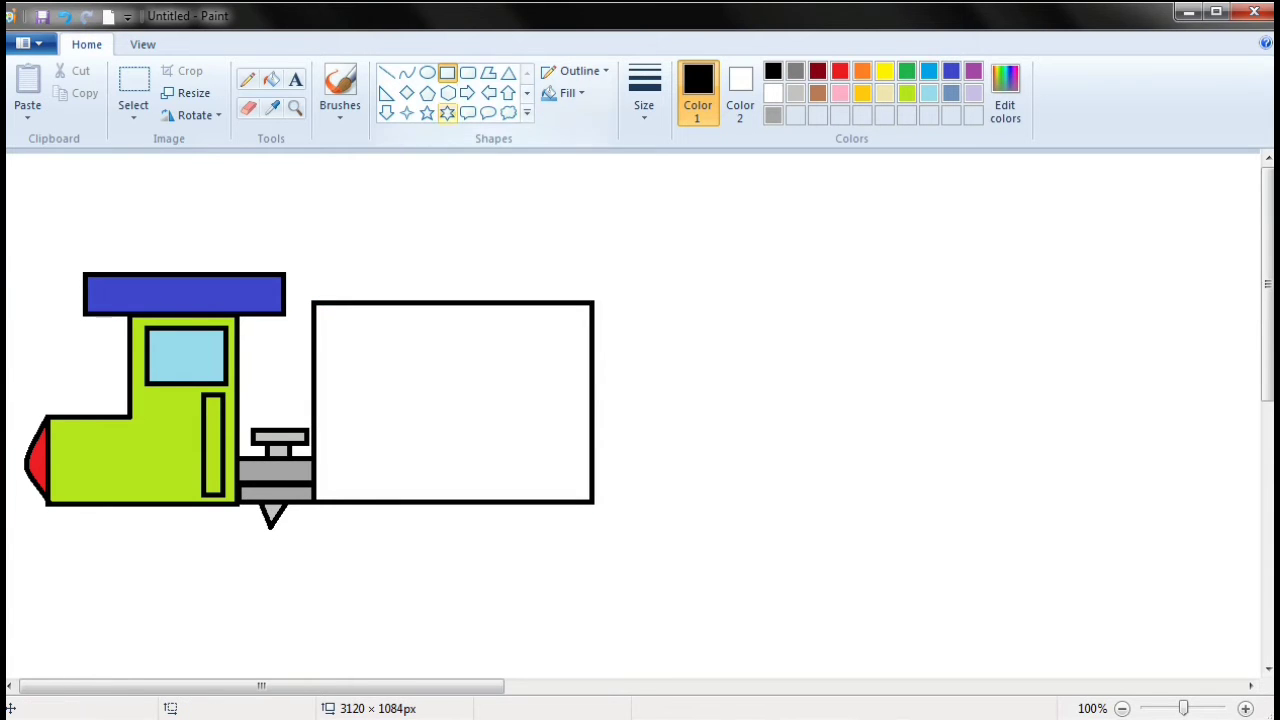
- Draw a long, flat roof rectangle on top of the carriage body, overhanging it at both ends
left_click(386, 73)
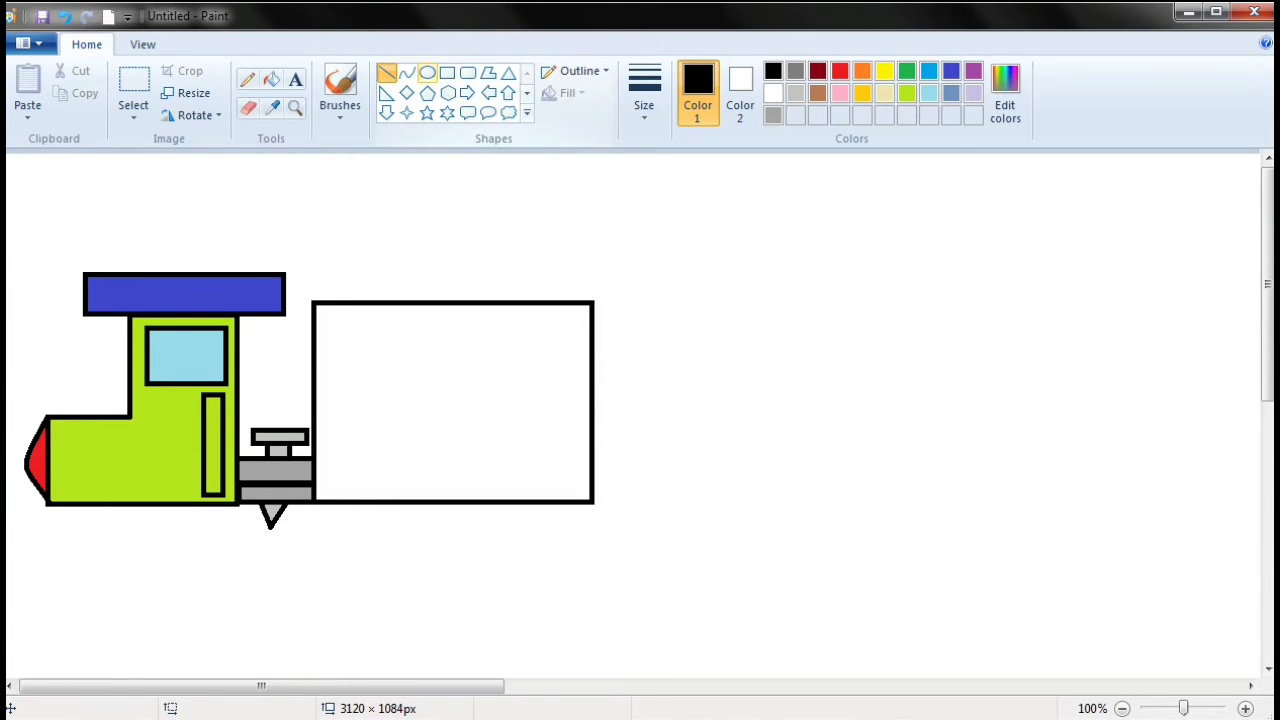
left_click(447, 73)
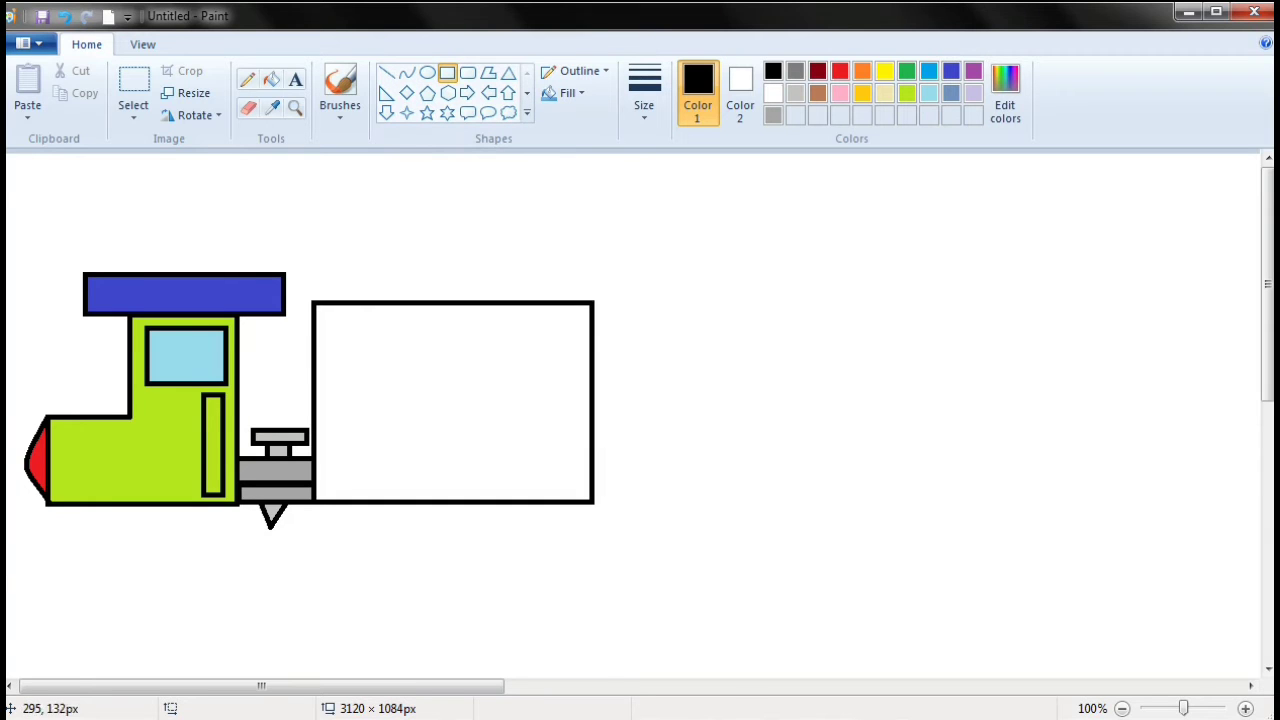
left_click_drag(298, 268, 629, 301)
left_click(690, 340)
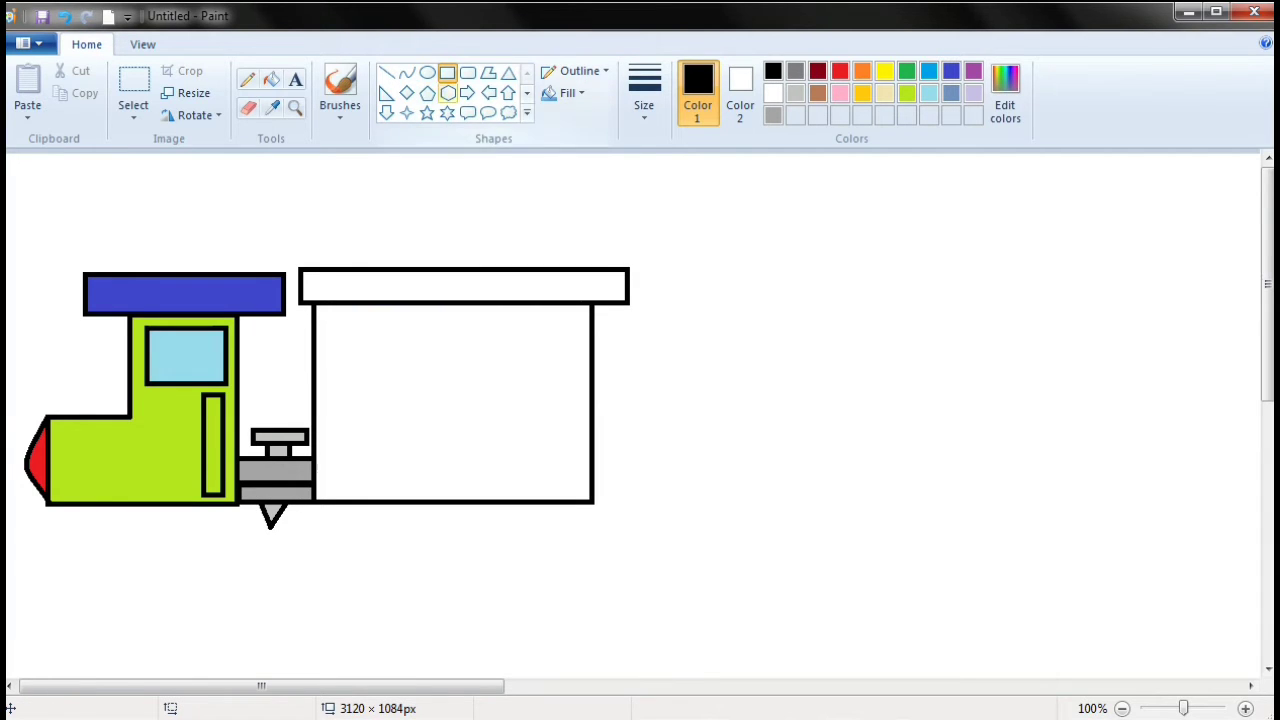
- Draw three upright window rectangles side by side in the upper part of the carriage body
left_click_drag(348, 310, 403, 402)
left_click(743, 330)
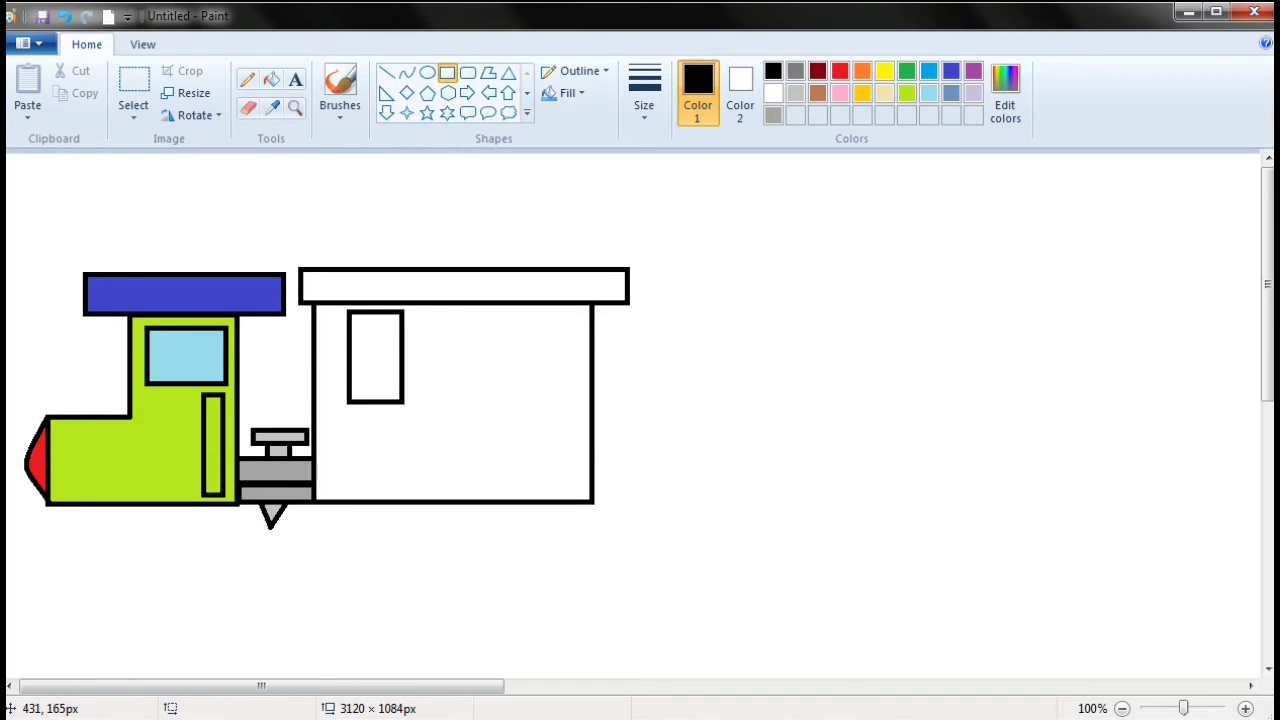
left_click_drag(428, 310, 480, 402)
left_click(777, 351)
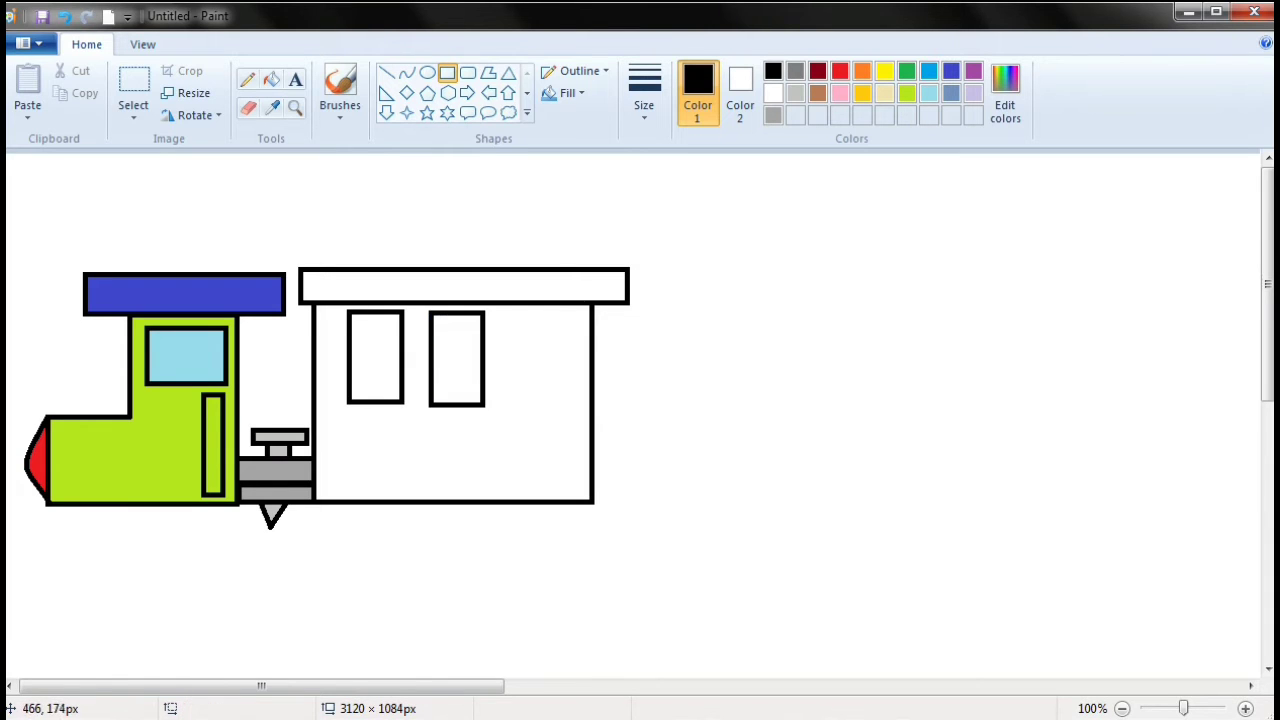
mouse_move(515, 309)
left_mouse_down()
mouse_move(584, 385)
mouse_move(573, 403)
left_mouse_up()
left_click(821, 307)
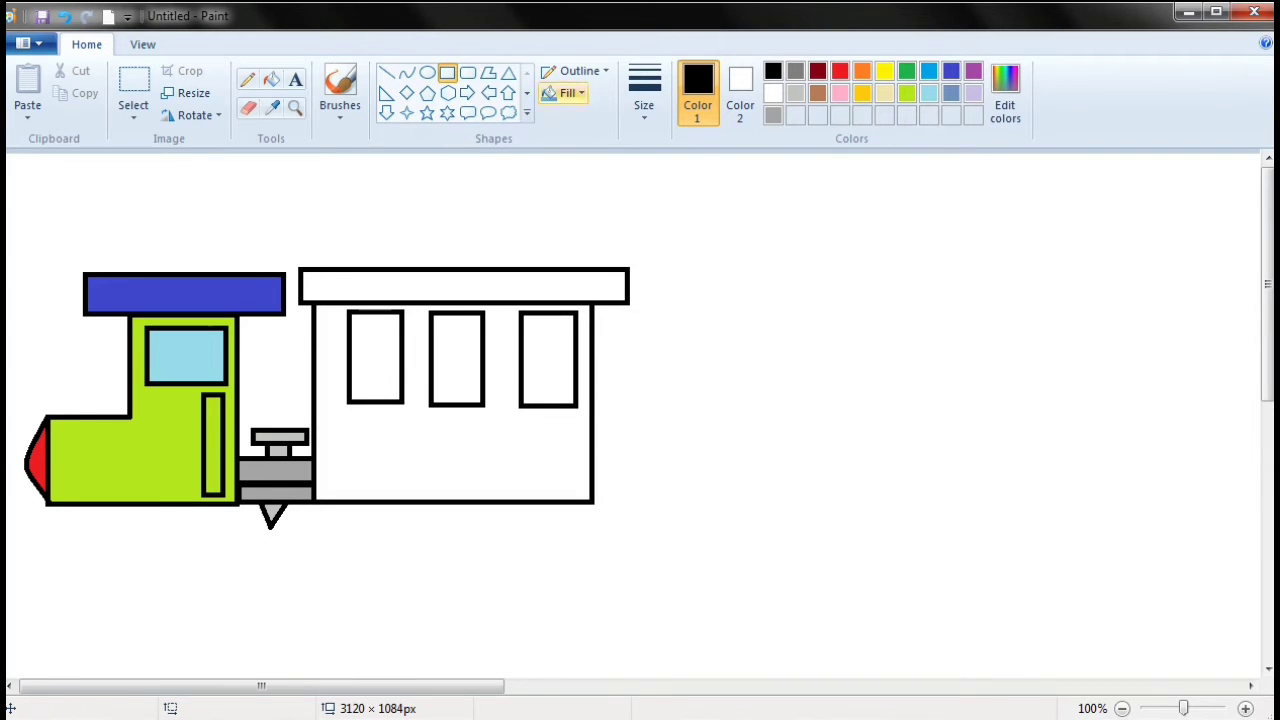
- Fill the carriage roof with red and the carriage body with lime green
left_click(795, 71)
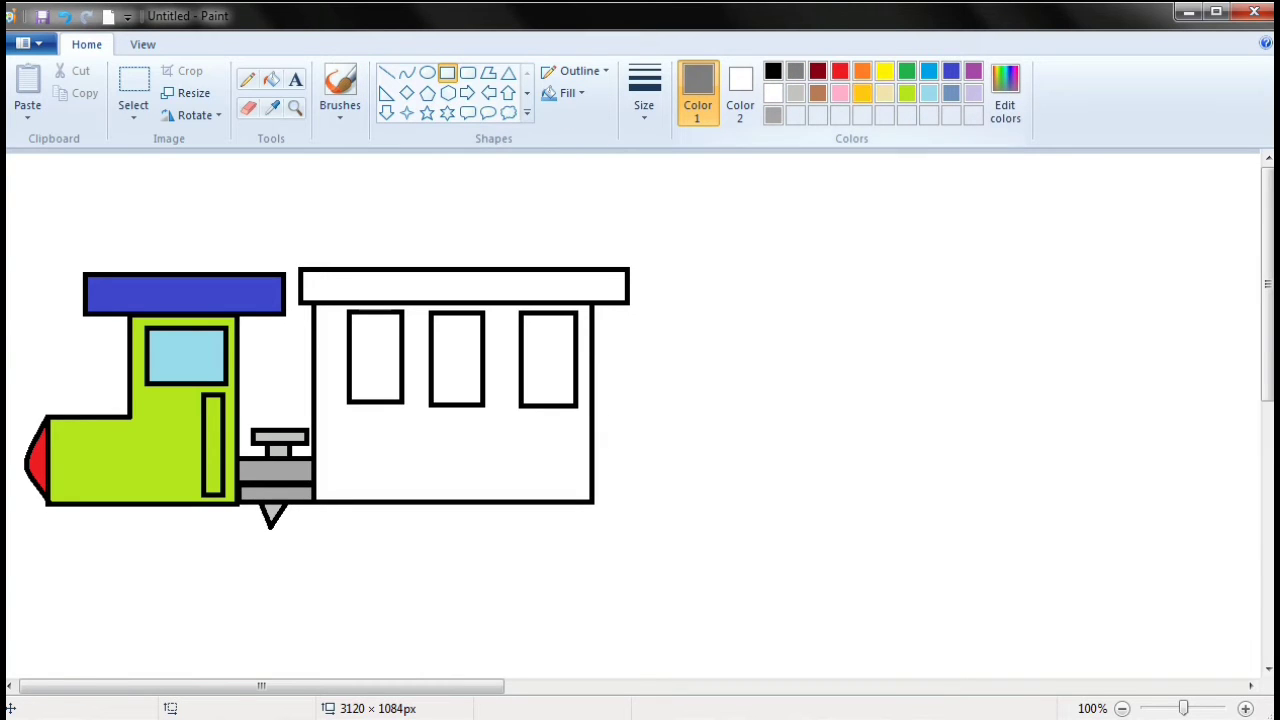
left_click(884, 93)
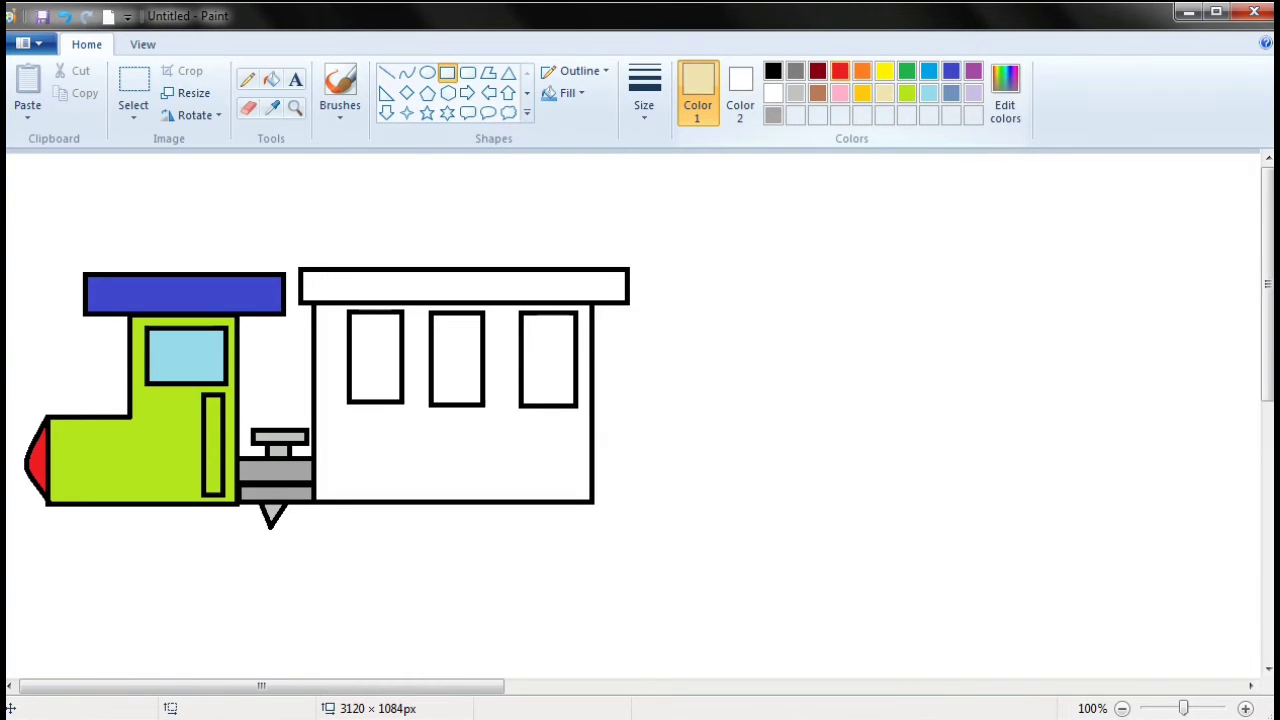
left_click(840, 71)
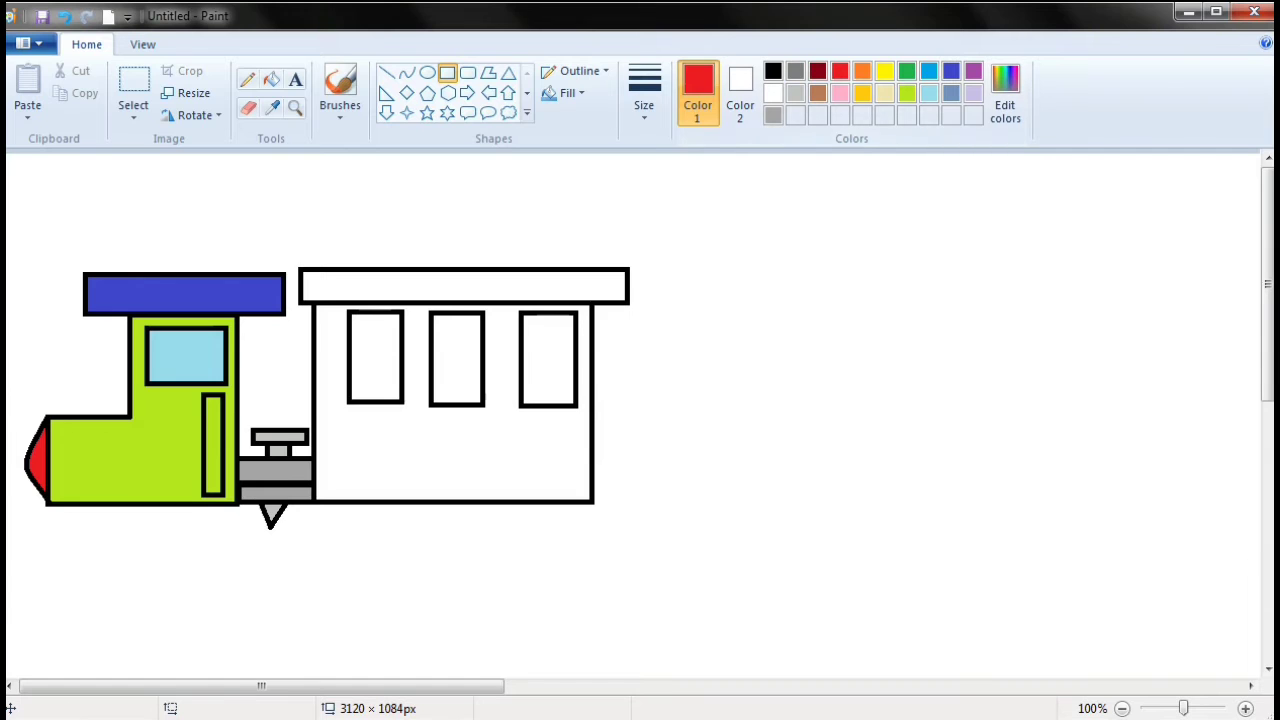
left_click(271, 79)
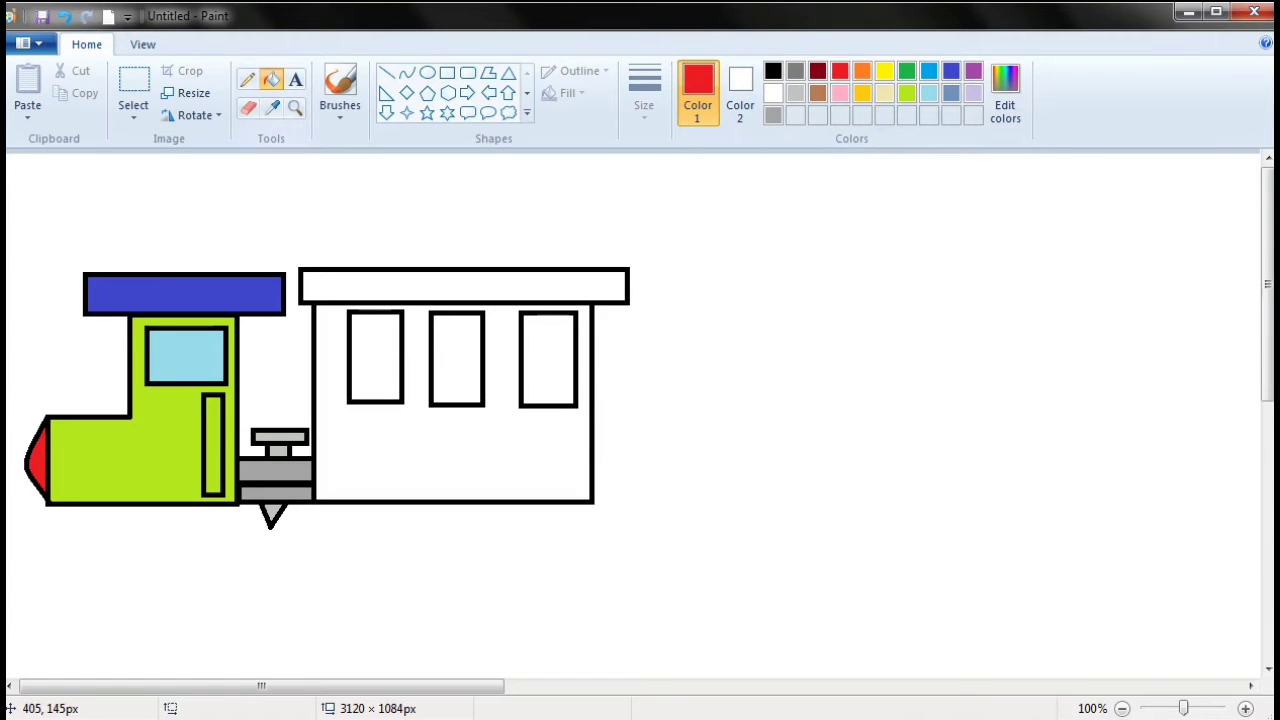
left_click(407, 287)
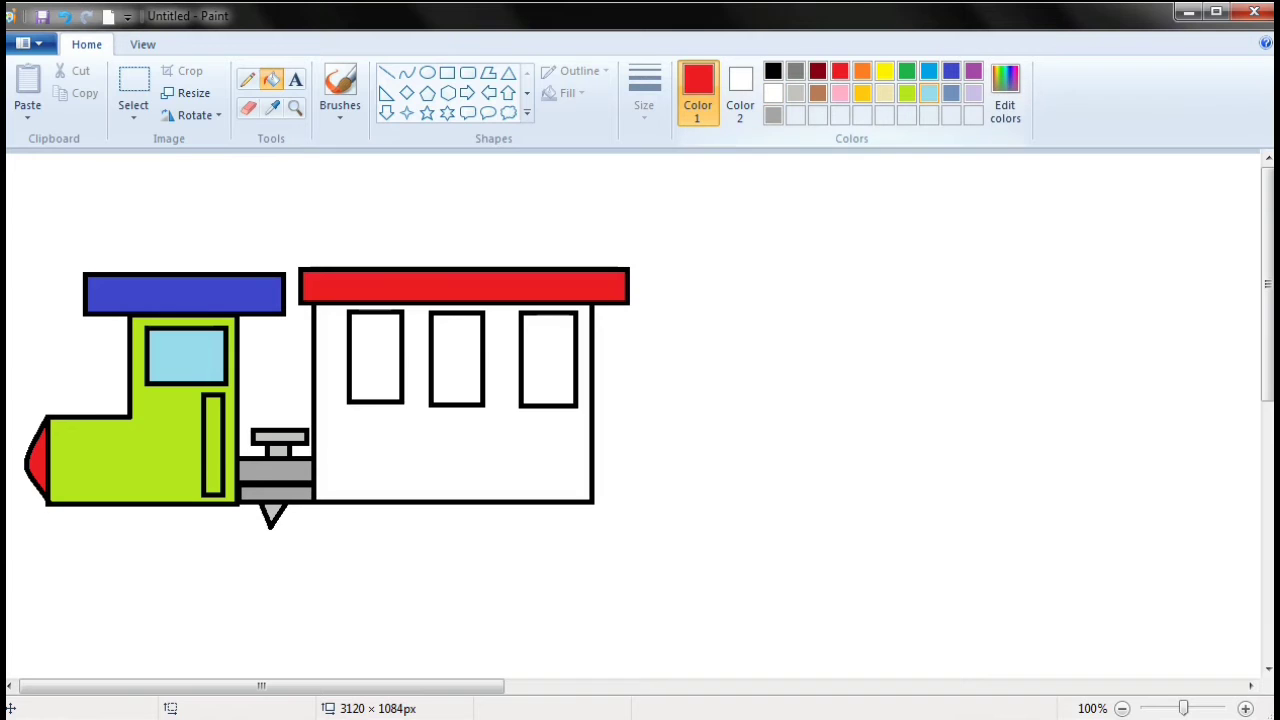
left_click(907, 93)
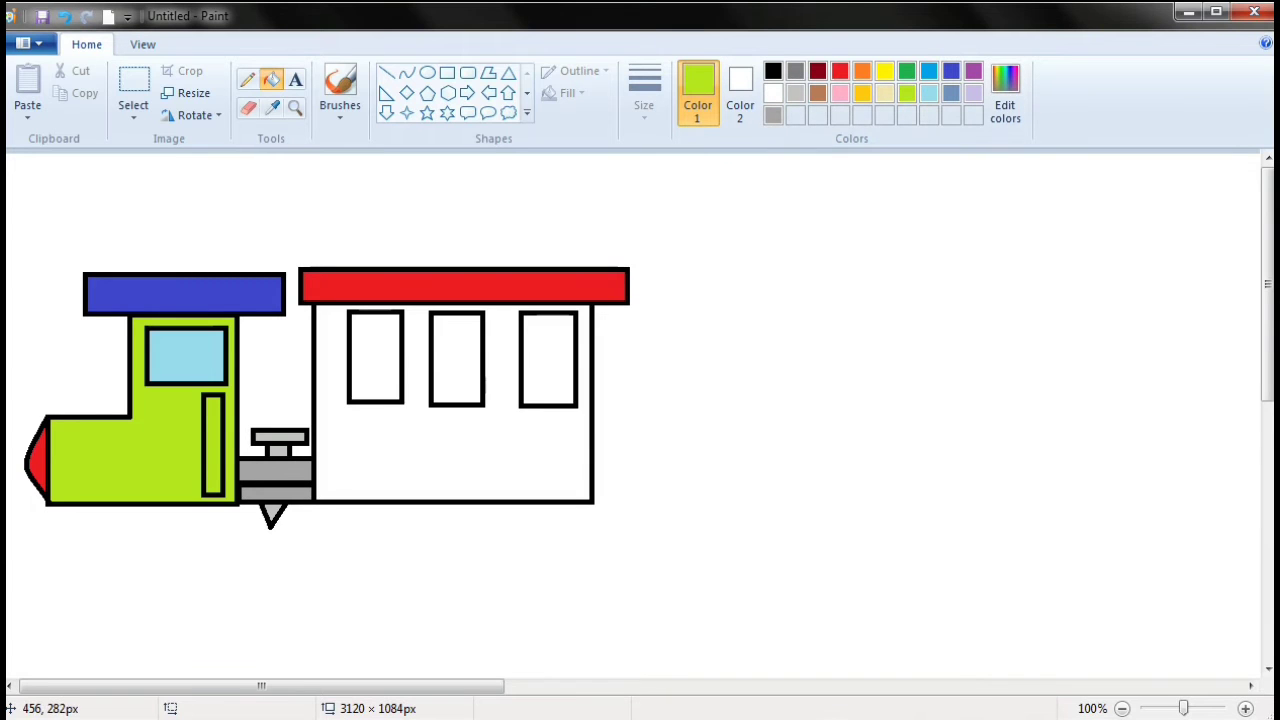
left_click(472, 440)
- Fill the carriage's middle and rear windows with light turquoise and the front window with turquoise
left_click(929, 93)
left_click(535, 352)
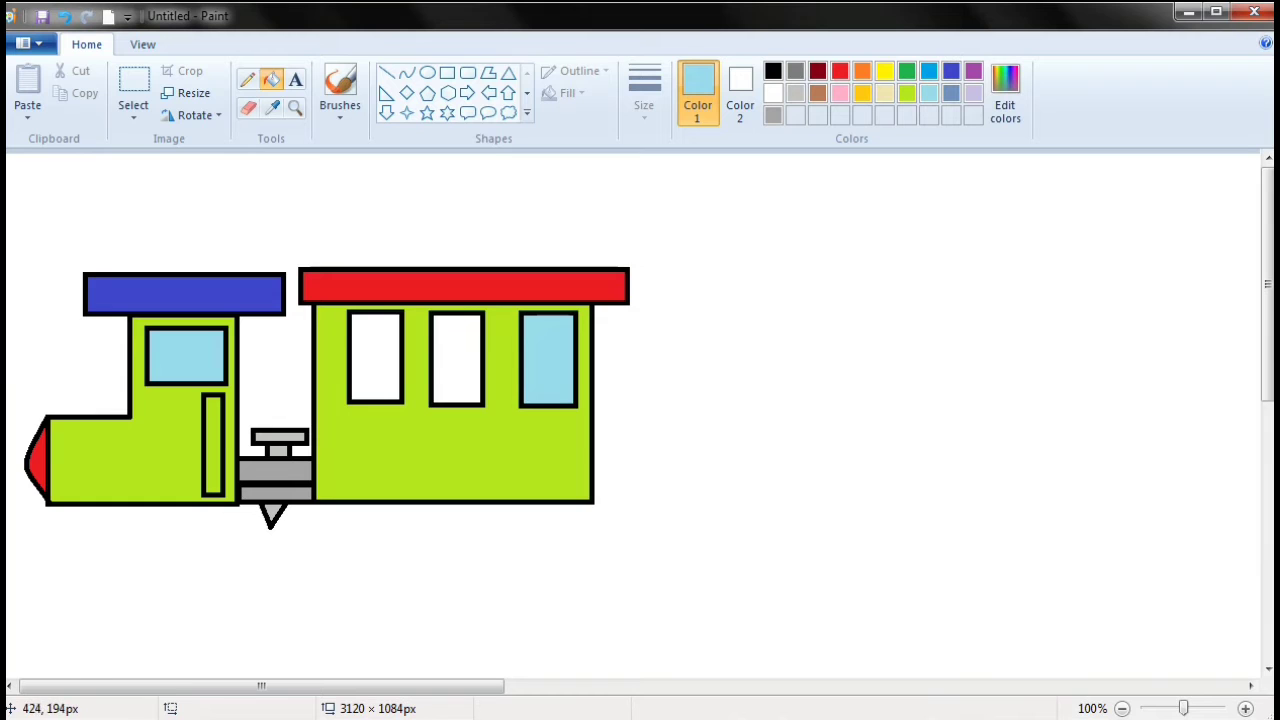
left_click(462, 346)
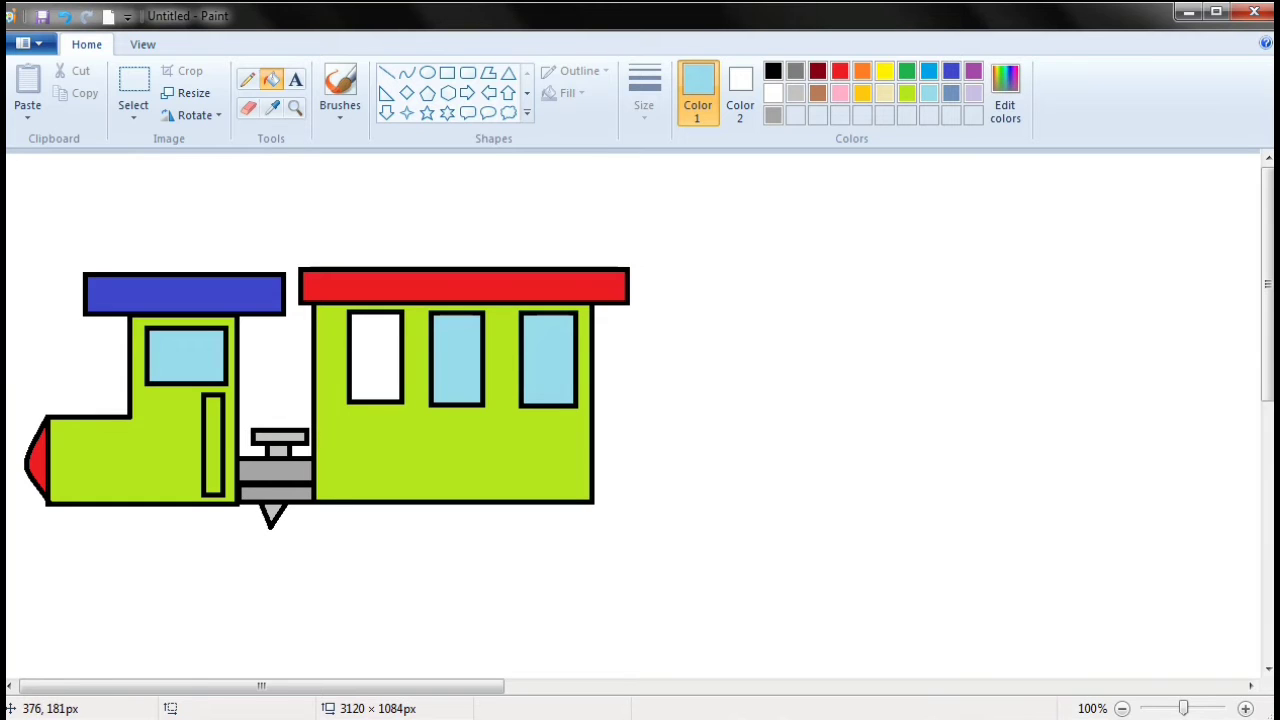
left_click(929, 71)
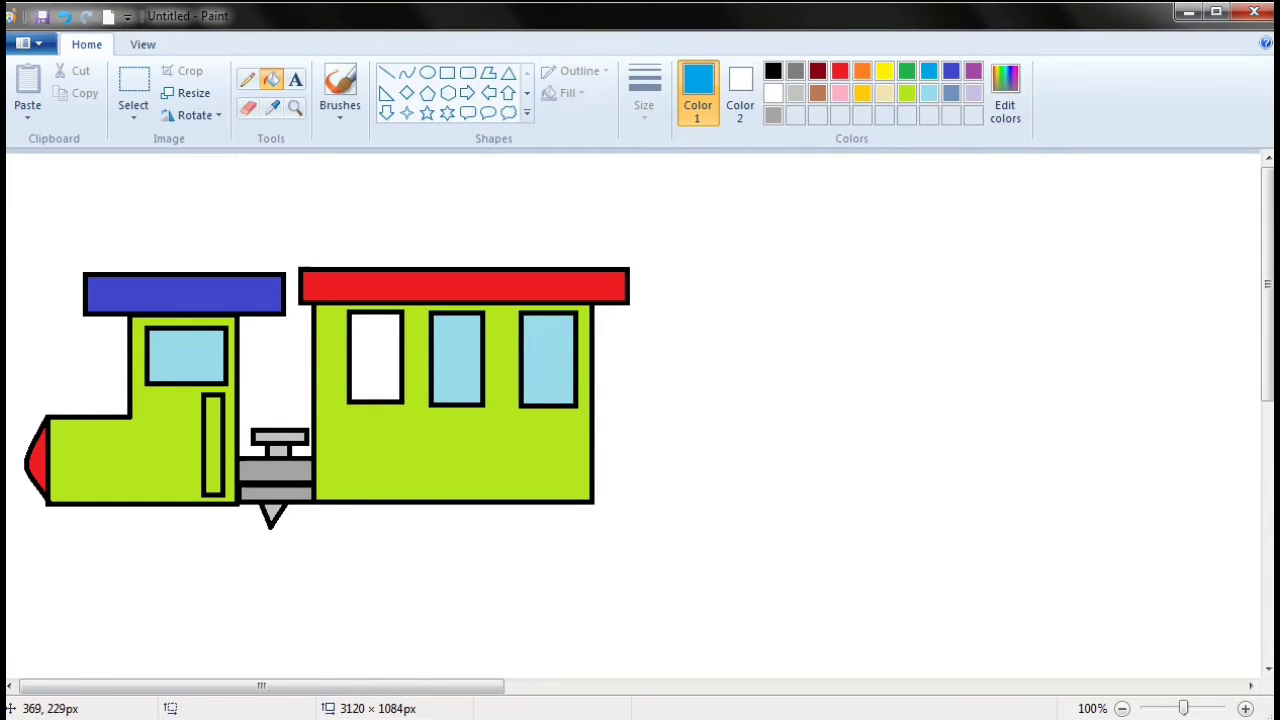
left_click(375, 382)
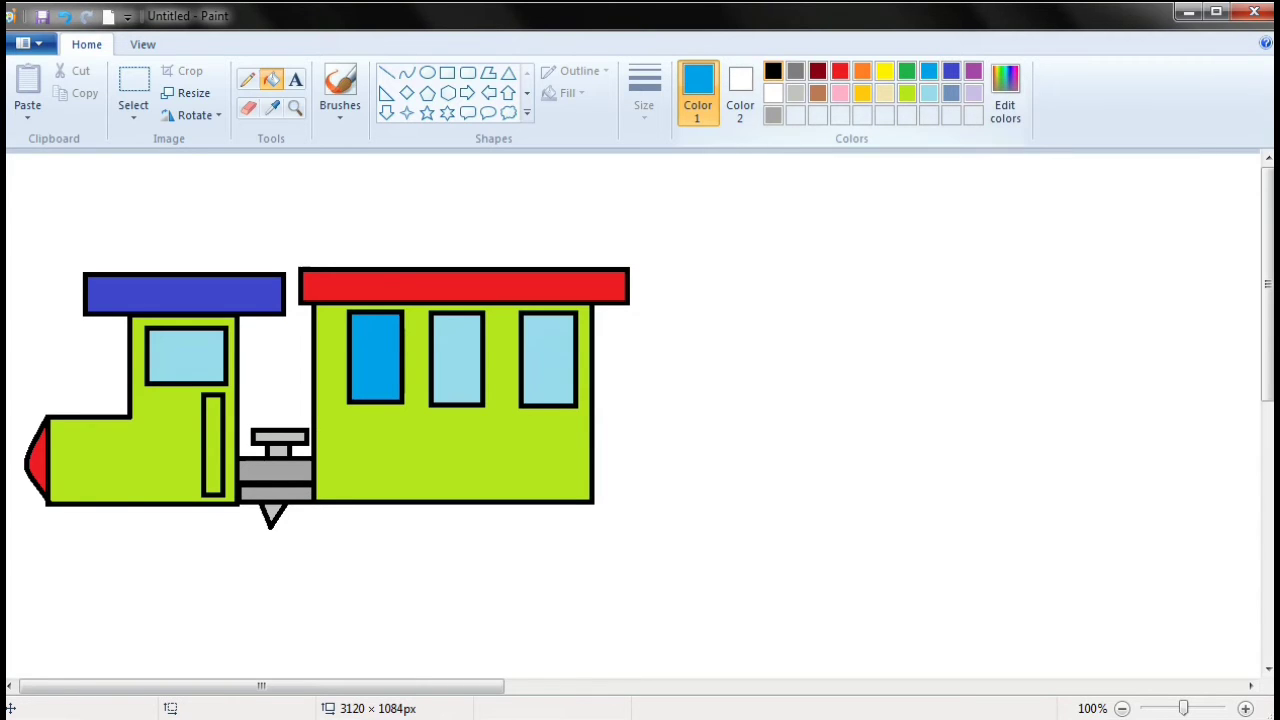
- Draw two stacked black-outlined coupling rectangles at the carriage's lower rear edge, the lower one about 70 × 23 px
left_click(773, 71)
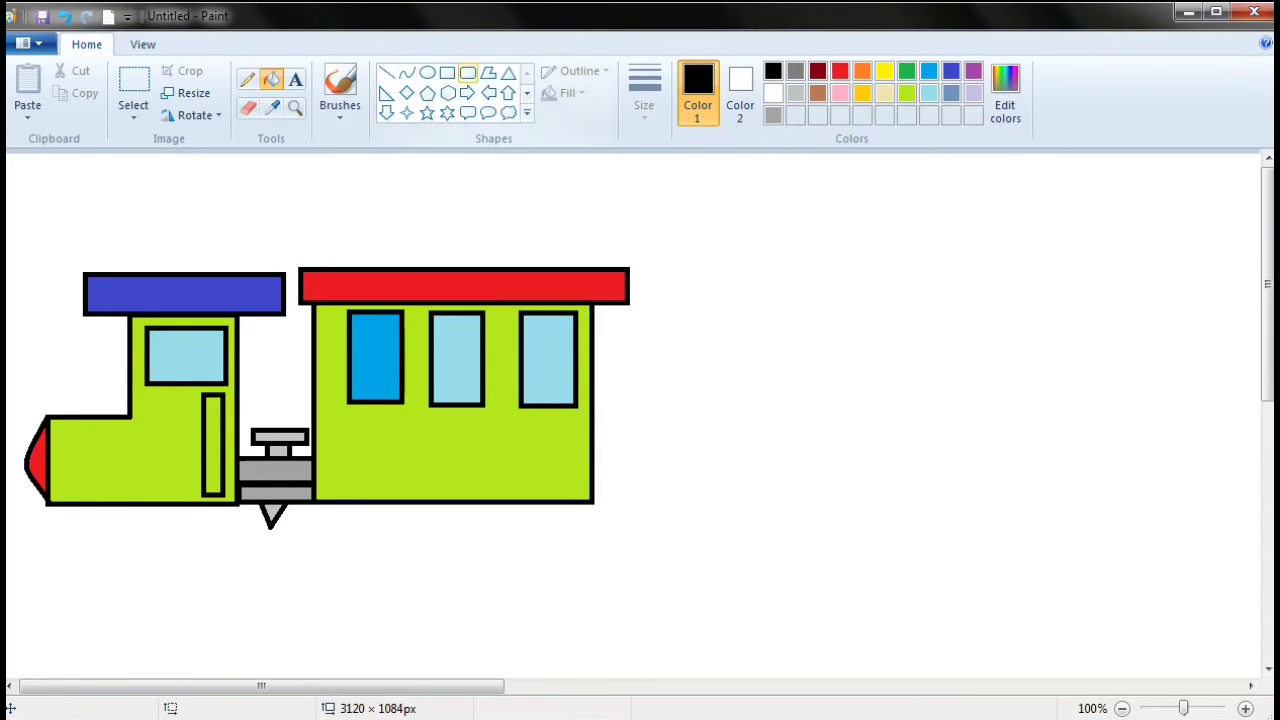
left_click(447, 72)
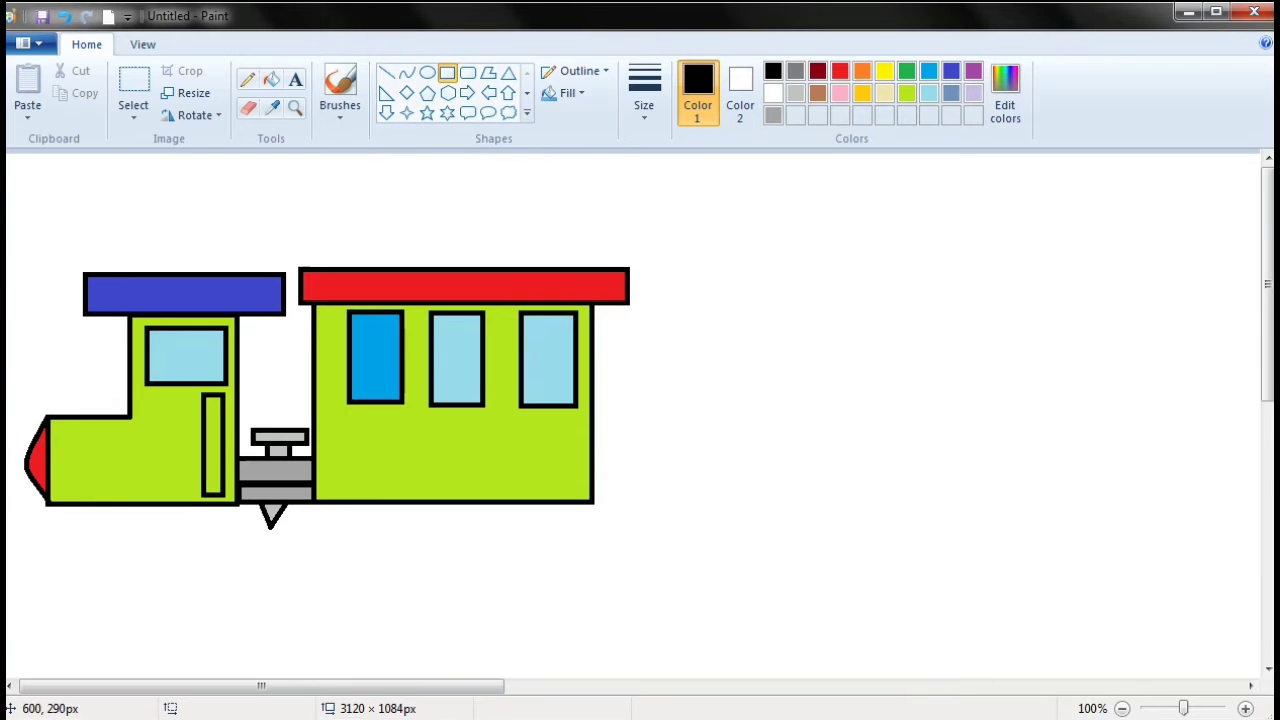
left_click_drag(595, 445, 663, 470)
left_click(736, 457)
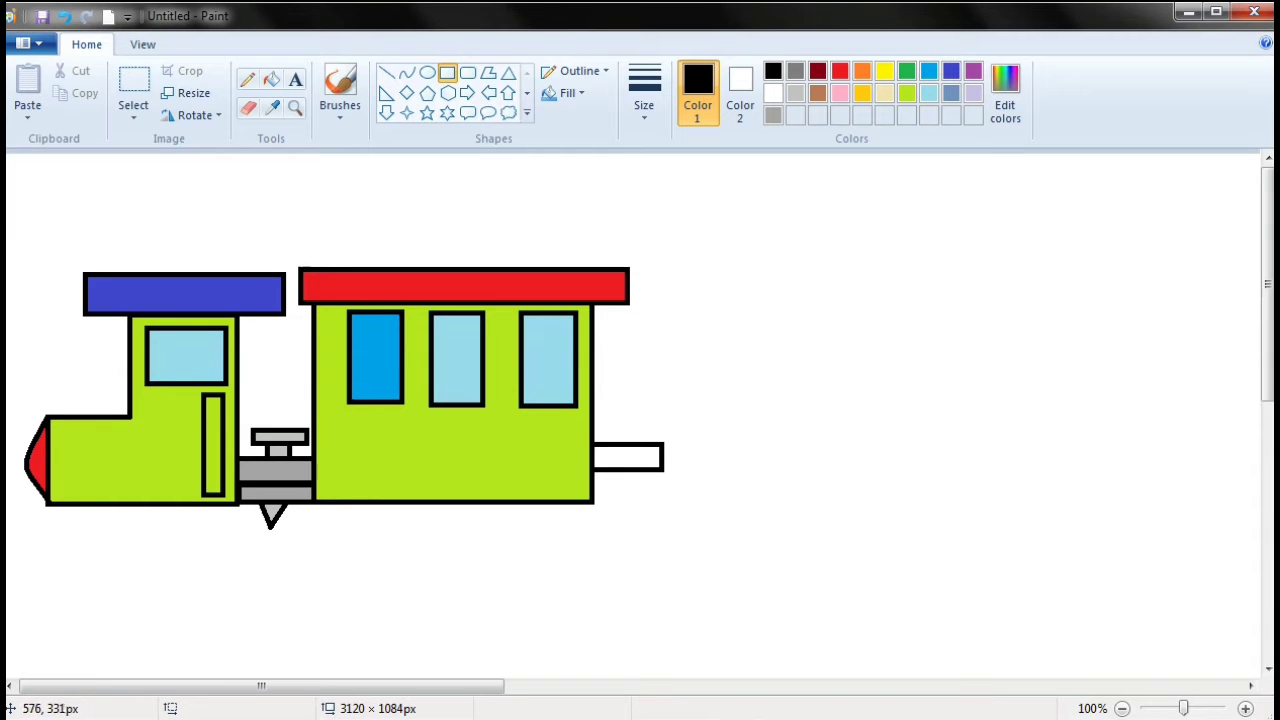
left_click_drag(594, 492, 663, 481)
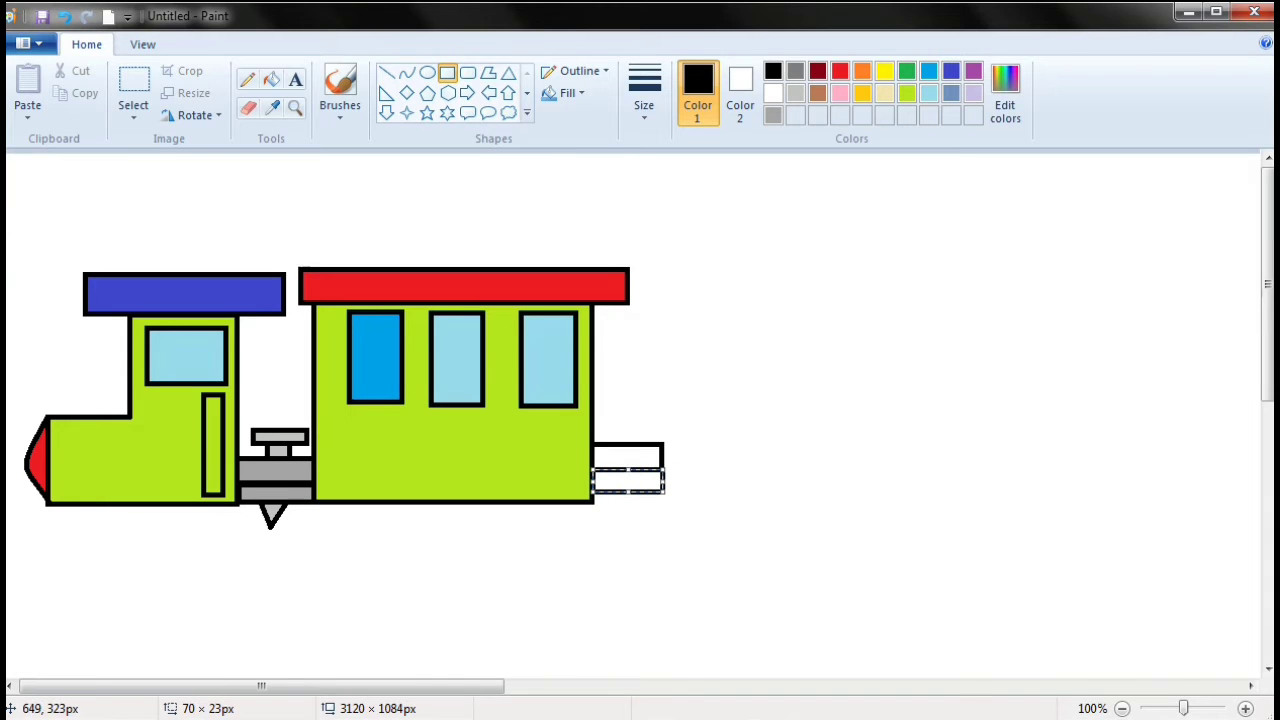
- Draw a 51 × 21 px cap rectangle above the rear coupling and a 19 × 18 px stem rectangle joining it to the coupling
left_click(741, 446)
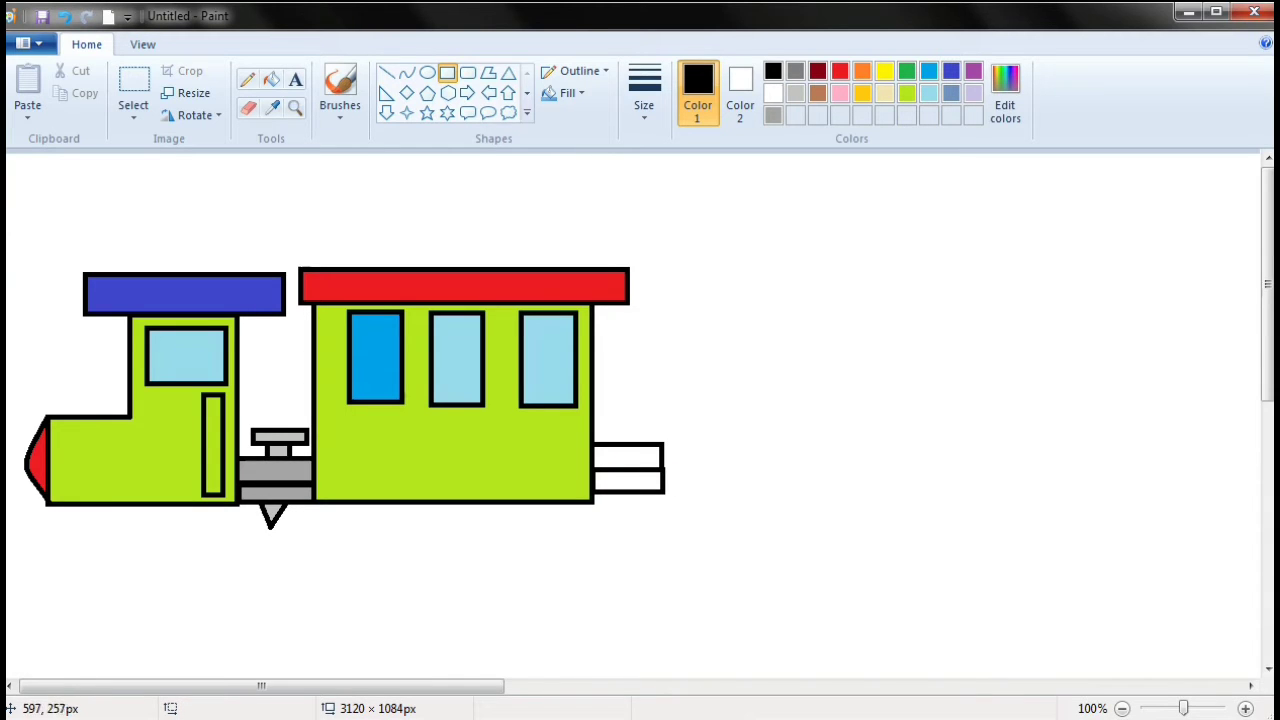
mouse_move(610, 404)
left_mouse_down()
mouse_move(671, 429)
mouse_move(661, 425)
left_mouse_up()
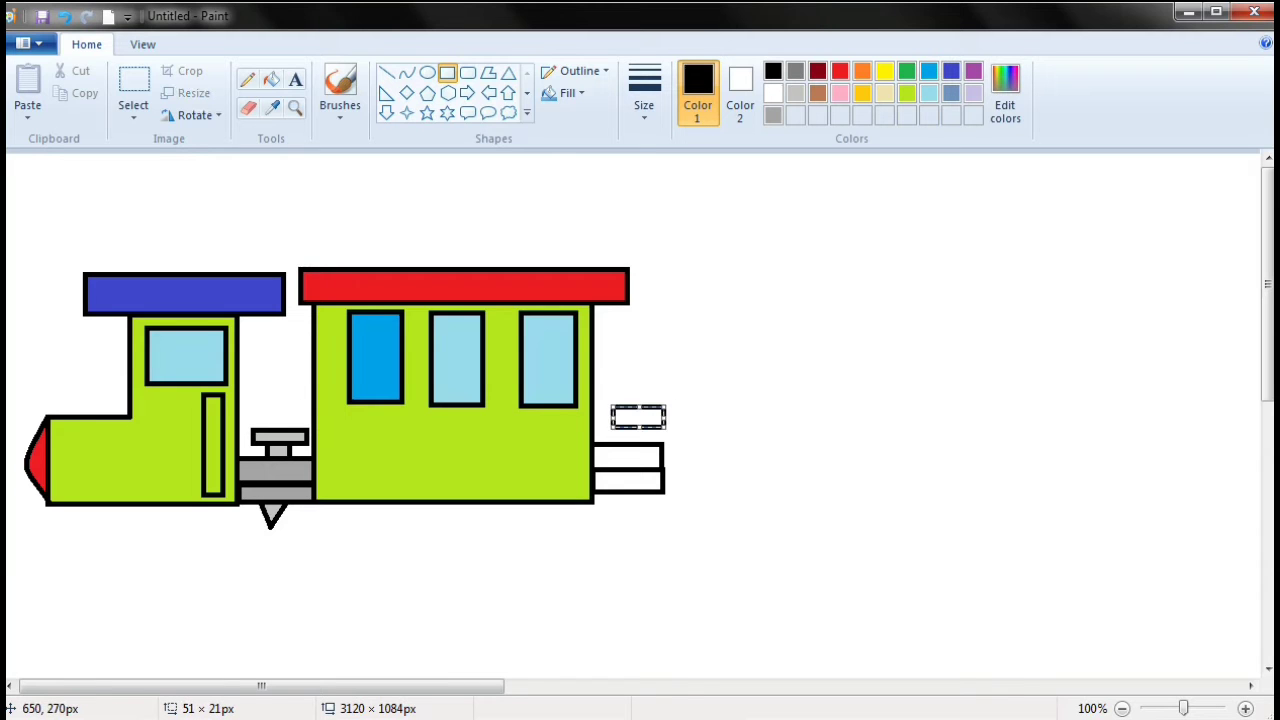
key("Left")
key("Left")
key("Left")
key("Left")
key("Left")
key("Left")
key("Left")
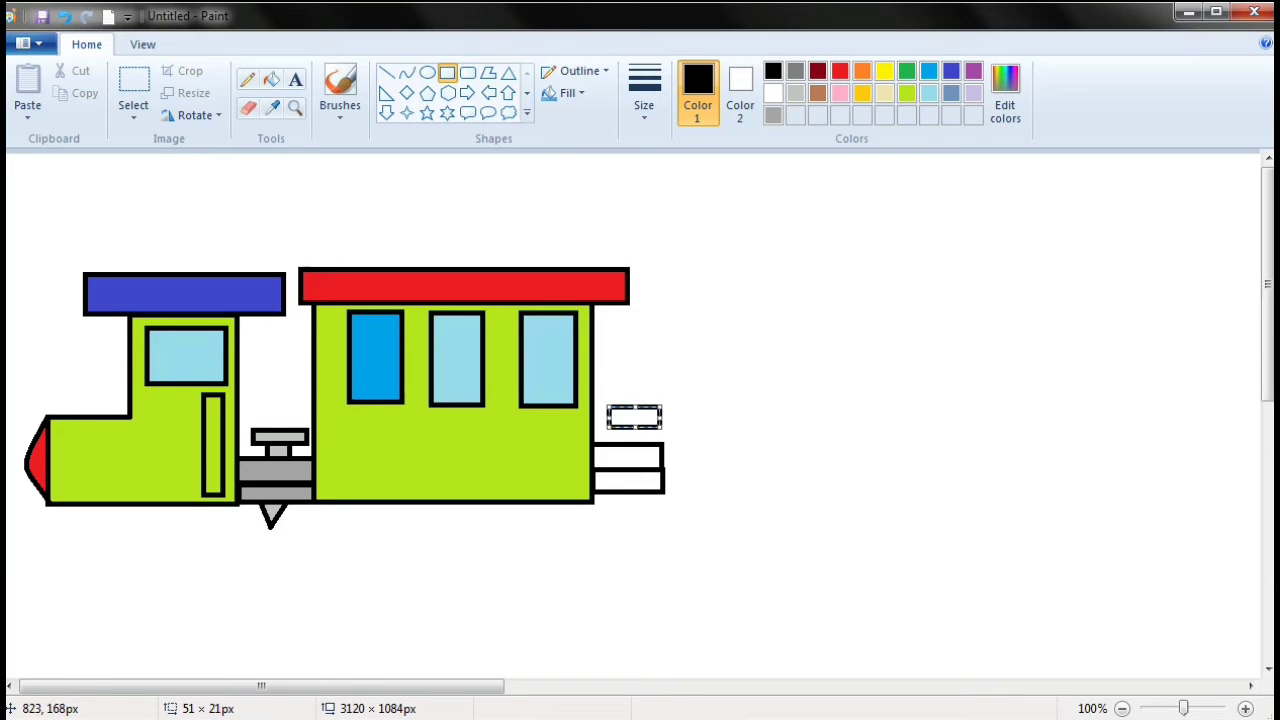
key("Left")
key("Left")
left_click(803, 261)
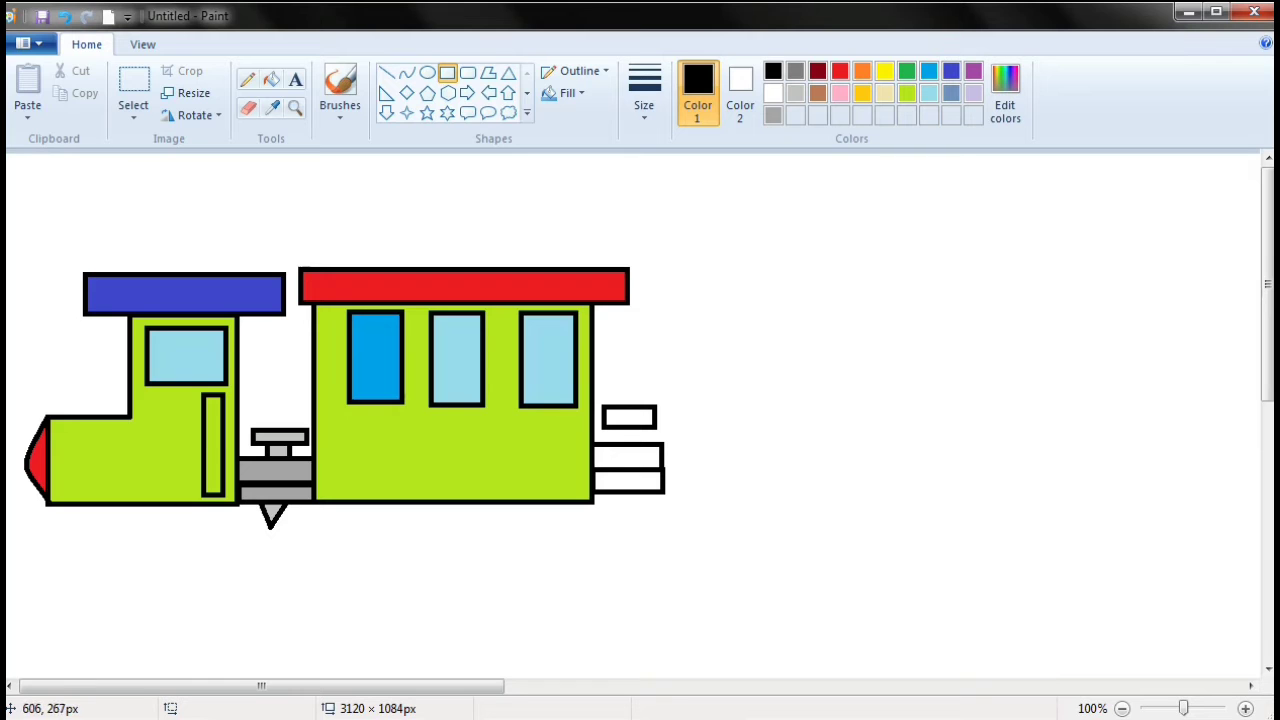
left_click_drag(621, 424, 640, 442)
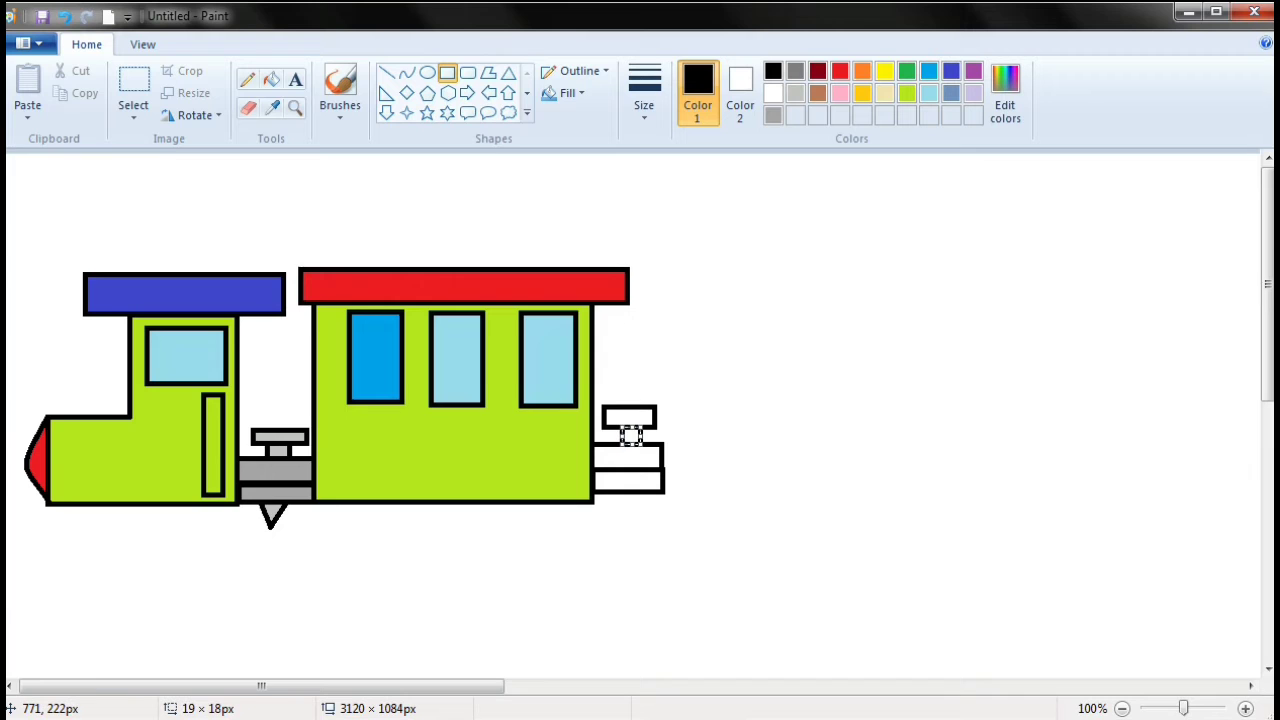
key("Return")
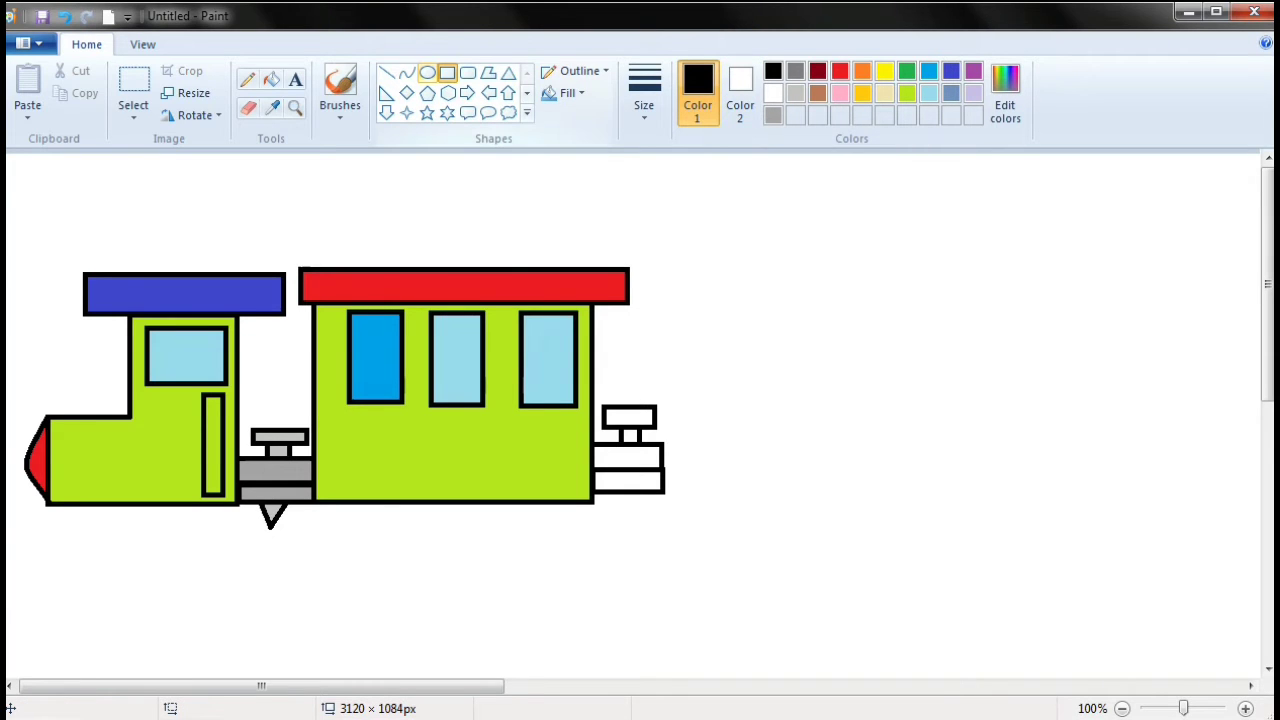
- Draw a downward-pointing V from two black lines beneath the rear coupling's lower rectangle
left_click(386, 72)
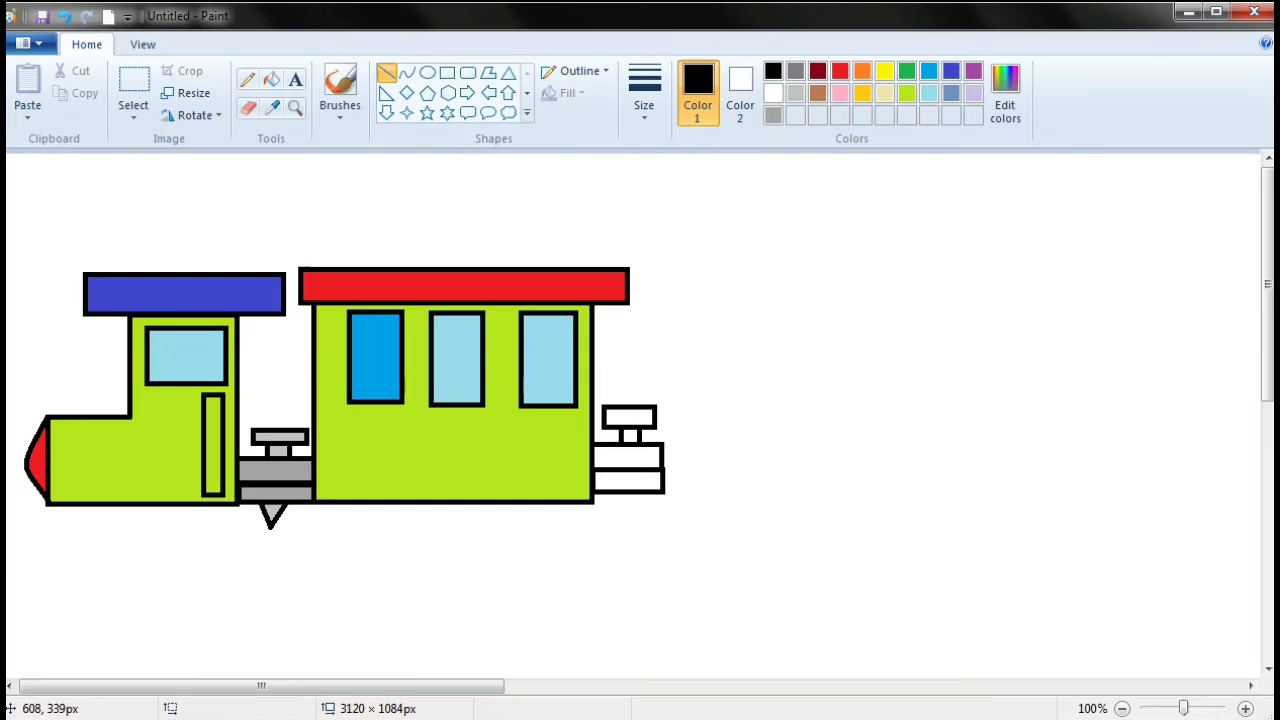
left_click_drag(619, 490, 626, 524)
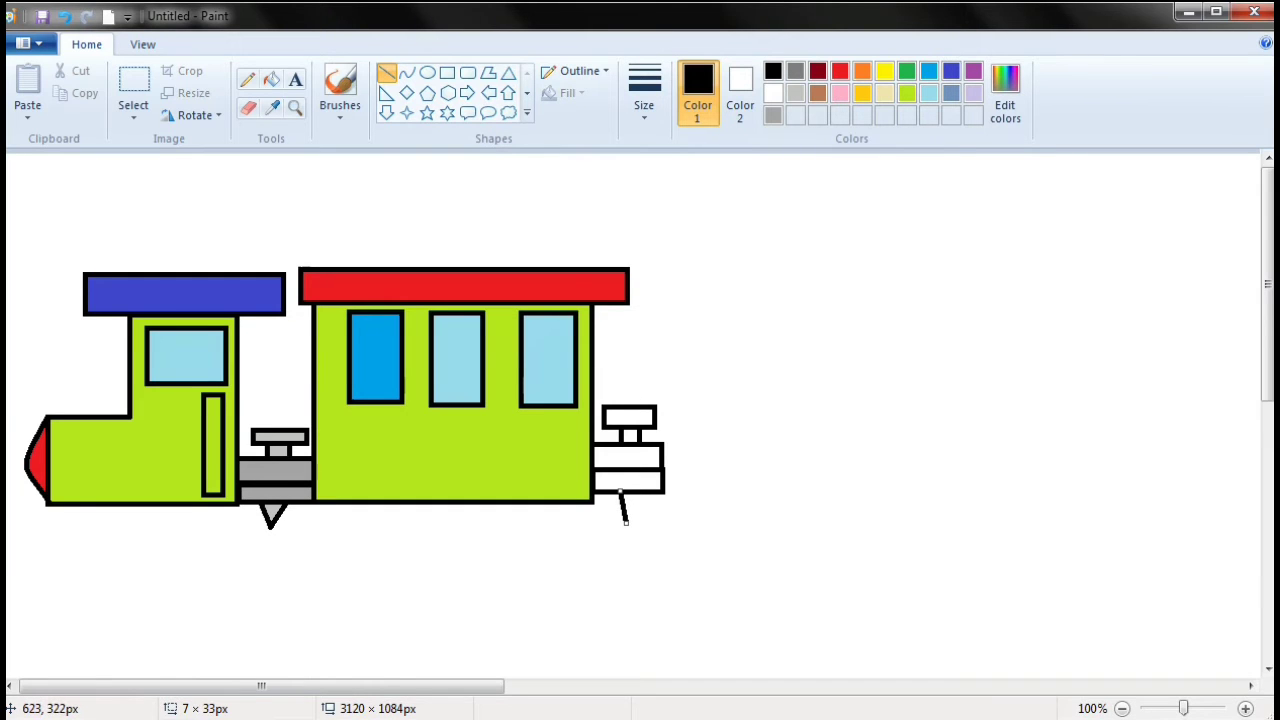
left_click(694, 537)
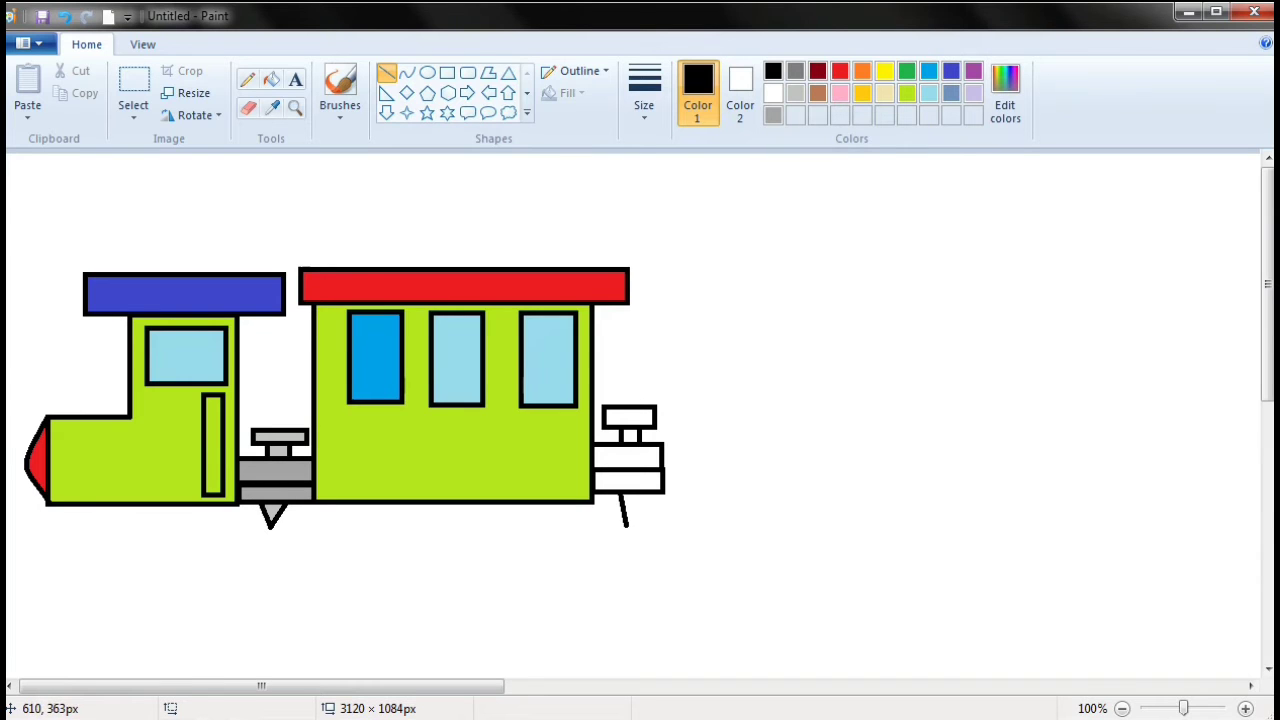
mouse_move(627, 526)
left_mouse_down()
mouse_move(630, 481)
mouse_move(640, 492)
left_mouse_up()
left_click(875, 343)
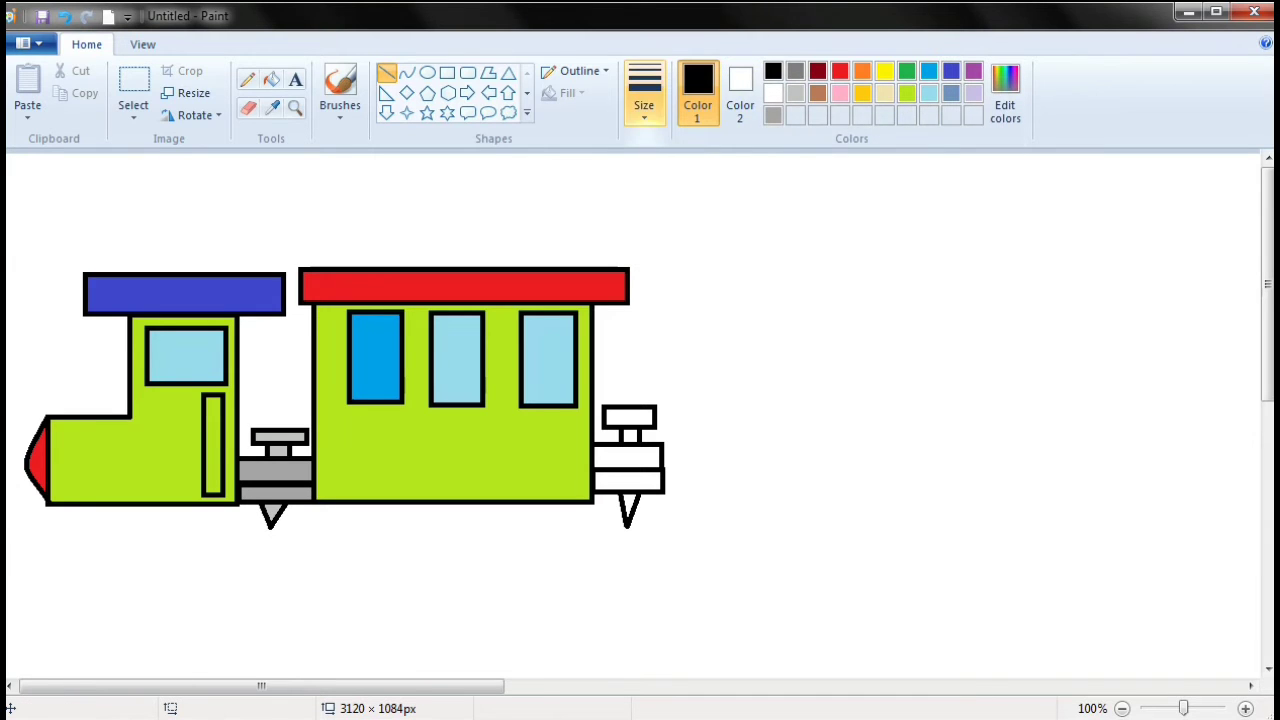
- Fill the rear coupling's two stacked rectangles with the custom gray and its cap, stem and lower point with light gray
left_click(773, 115)
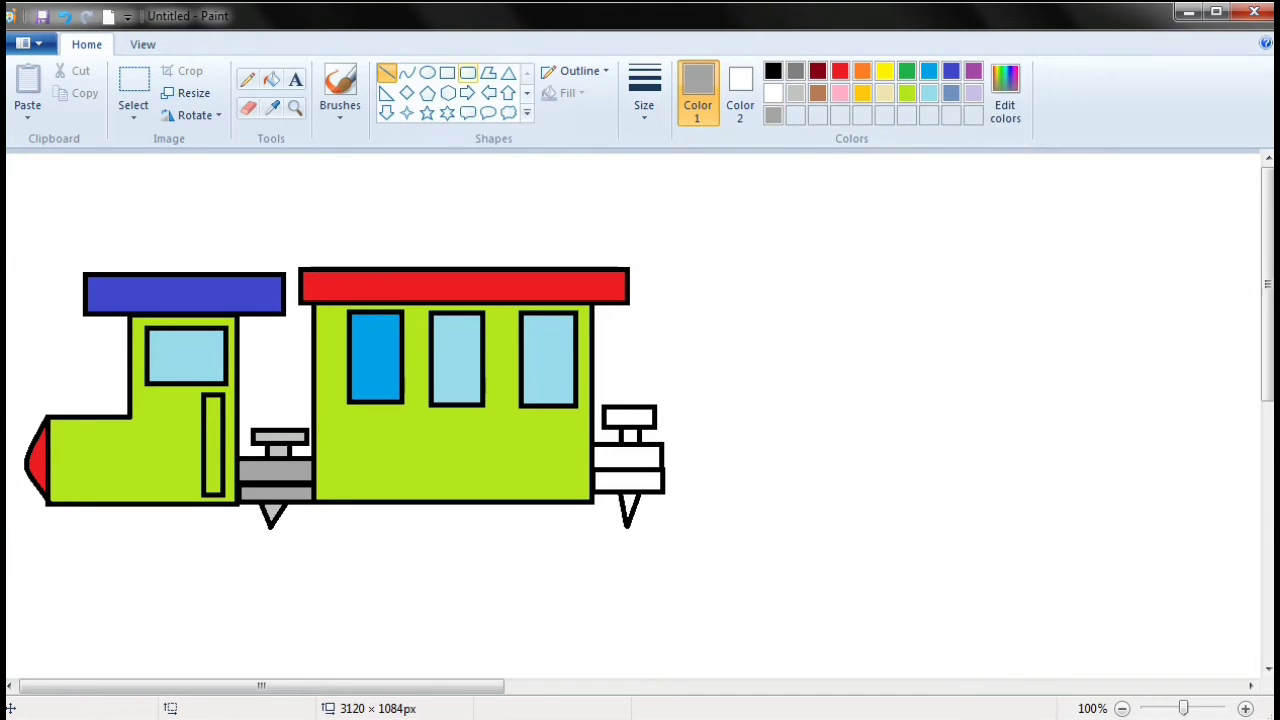
left_click(271, 79)
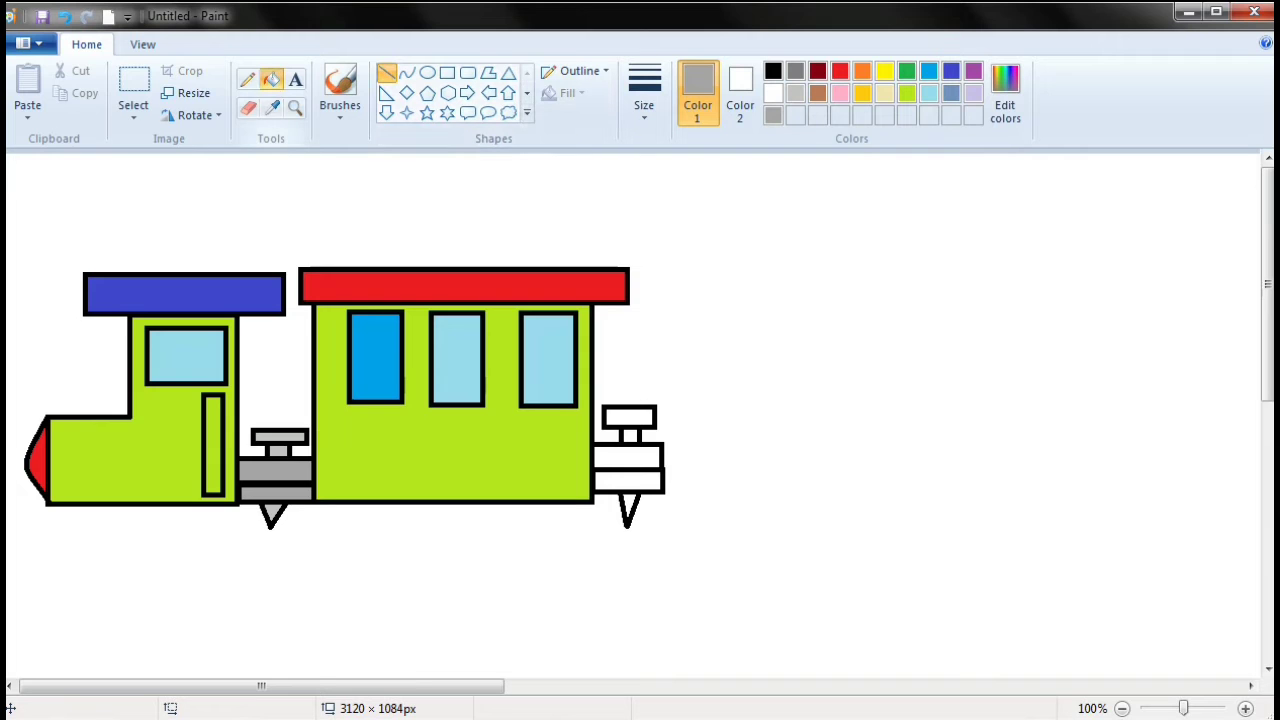
left_click(628, 452)
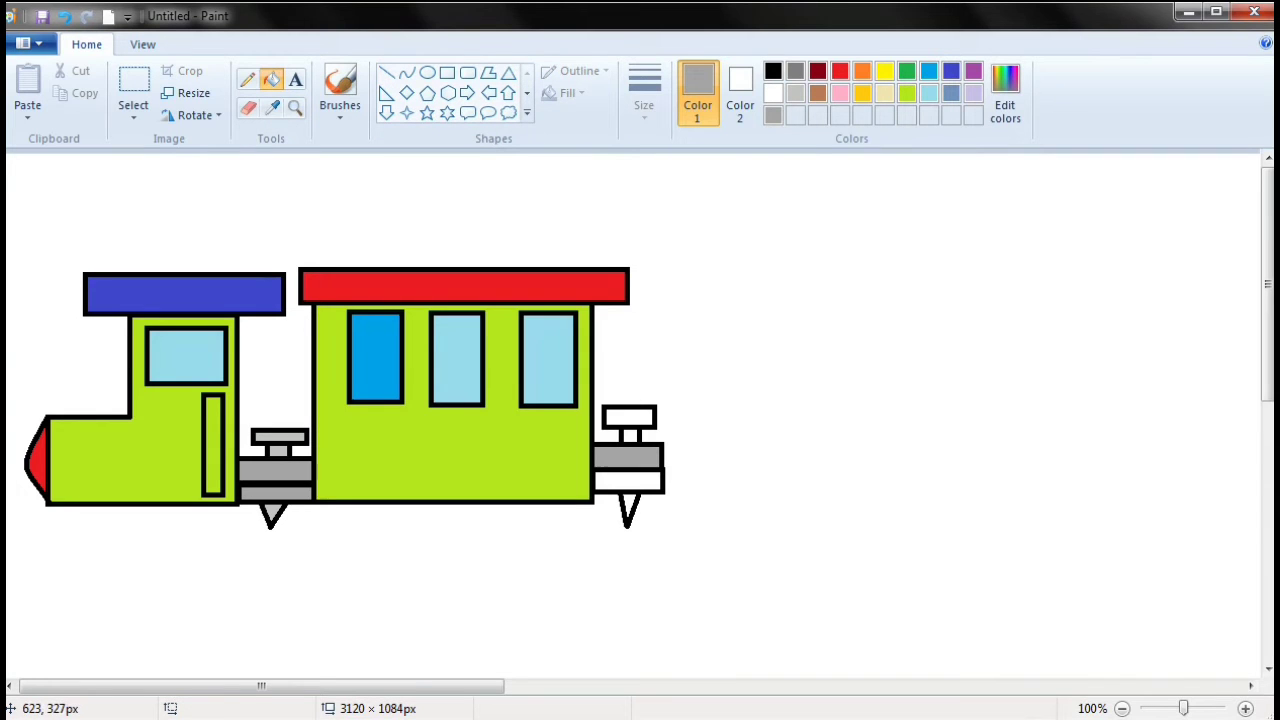
left_click(627, 479)
left_click(795, 93)
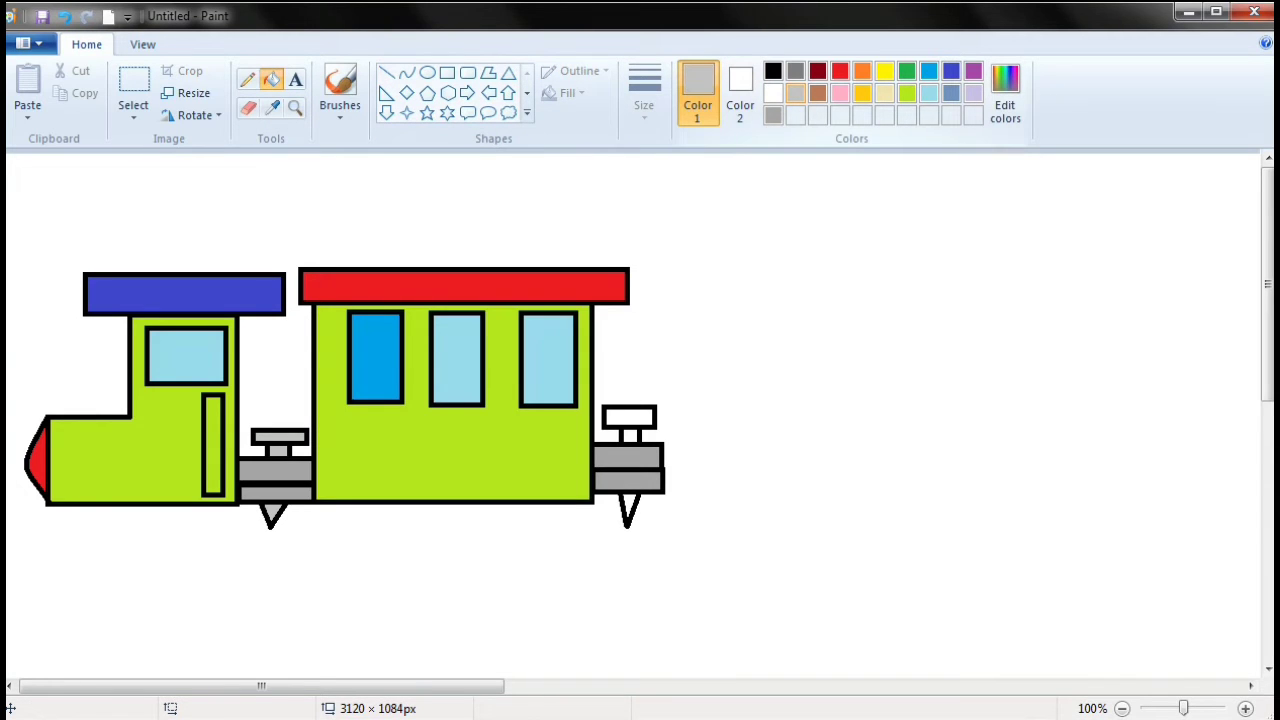
left_click(620, 415)
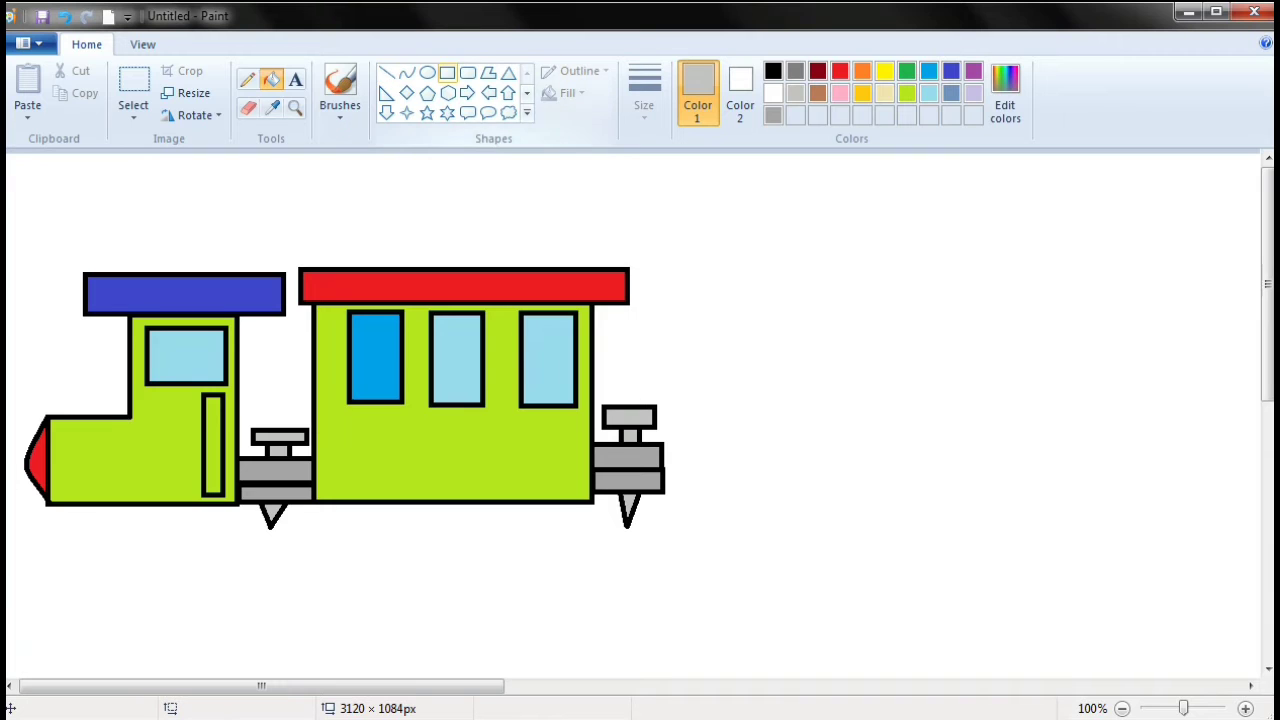
- Draw a black-outlined second carriage body of about 182 × 207 px starting at the rear end of the coupling
left_click(447, 72)
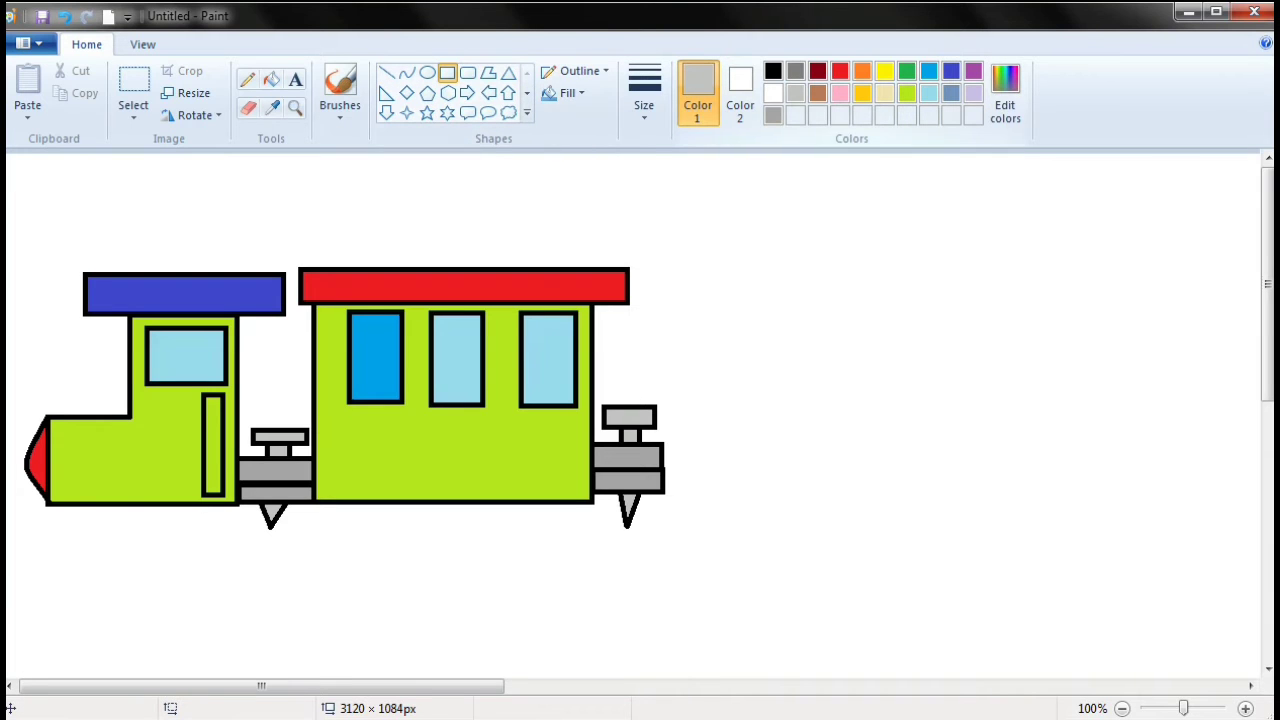
left_click(773, 71)
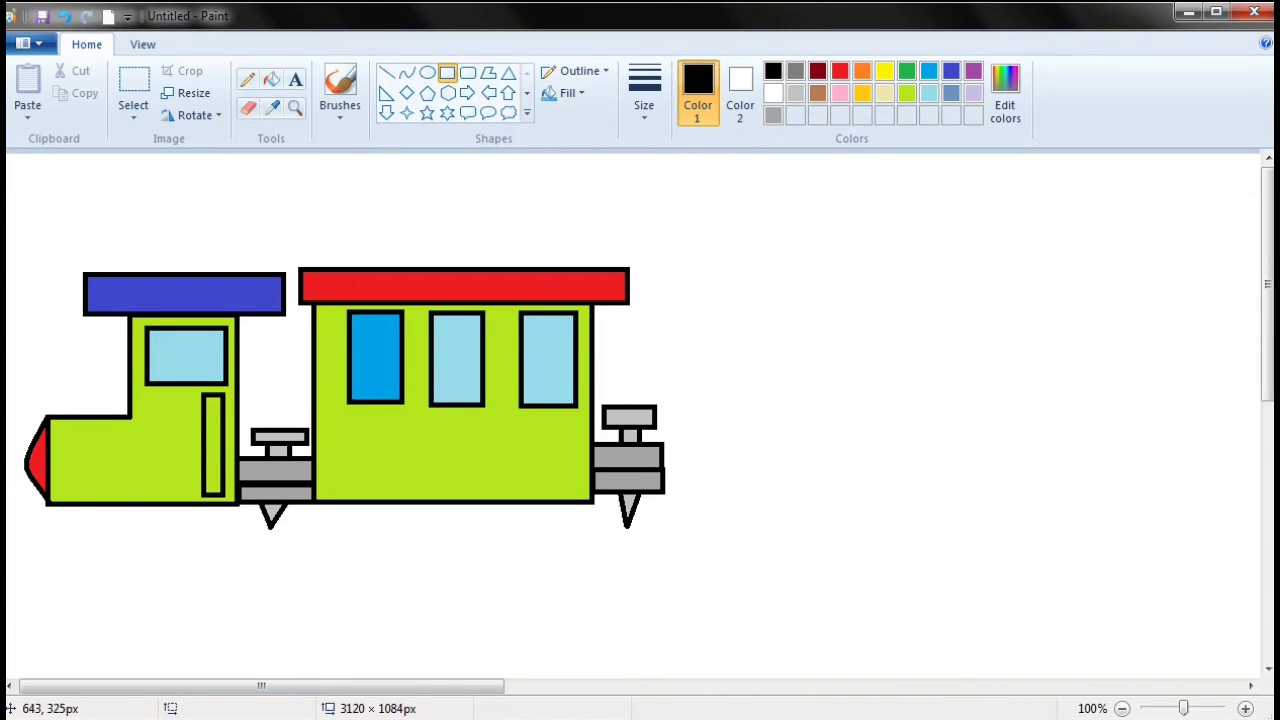
left_click_drag(661, 491, 846, 283)
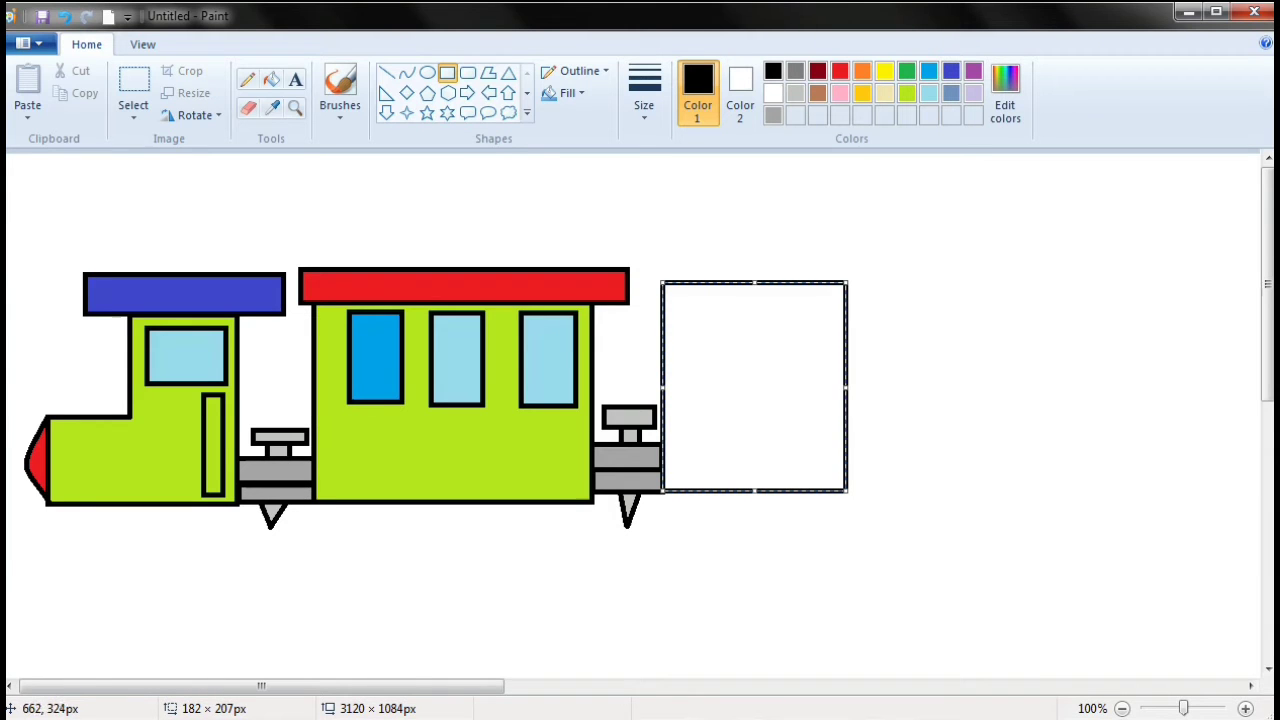
left_click(850, 379)
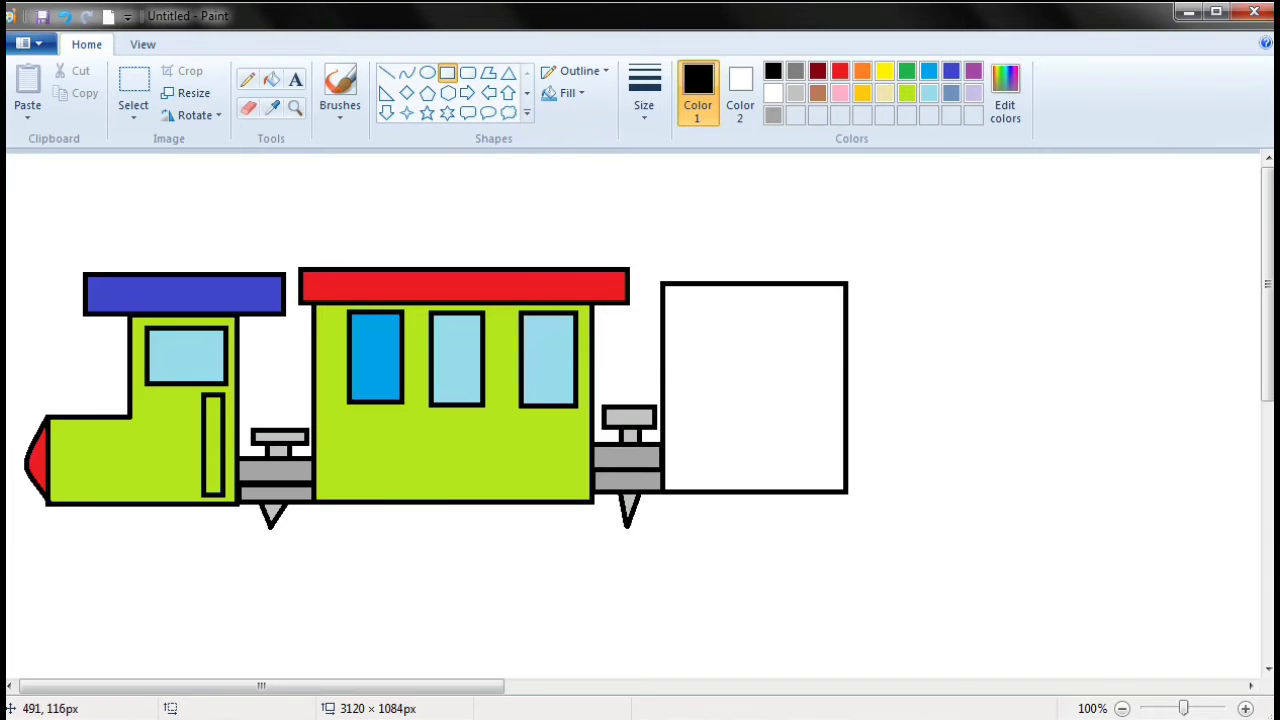
- Draw a roof rectangle of about 151 × 26 px centered on top of the second carriage body
mouse_move(496, 266)
left_mouse_down()
mouse_move(483, 165)
mouse_move(453, 160)
mouse_move(451, 196)
mouse_move(287, 234)
mouse_move(505, 225)
mouse_move(394, 240)
mouse_move(364, 216)
mouse_move(342, 241)
left_mouse_up()
left_click_drag(446, 254, 776, 265)
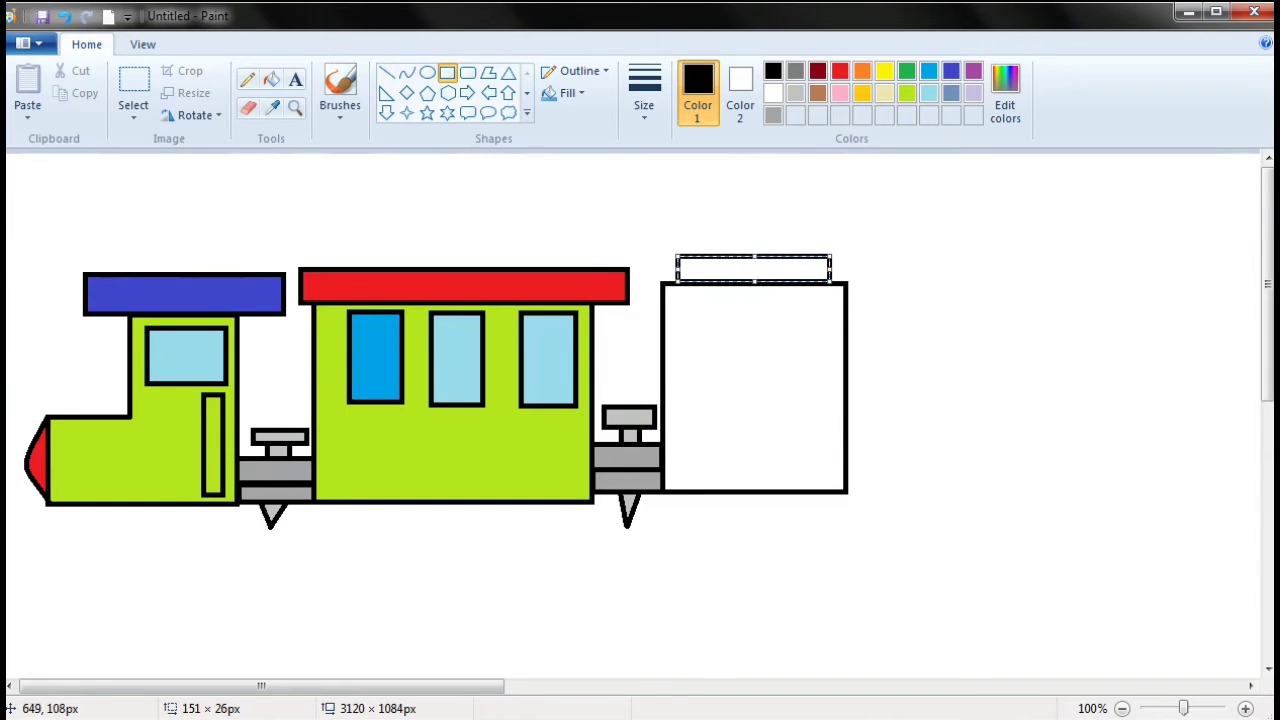
left_click(653, 176)
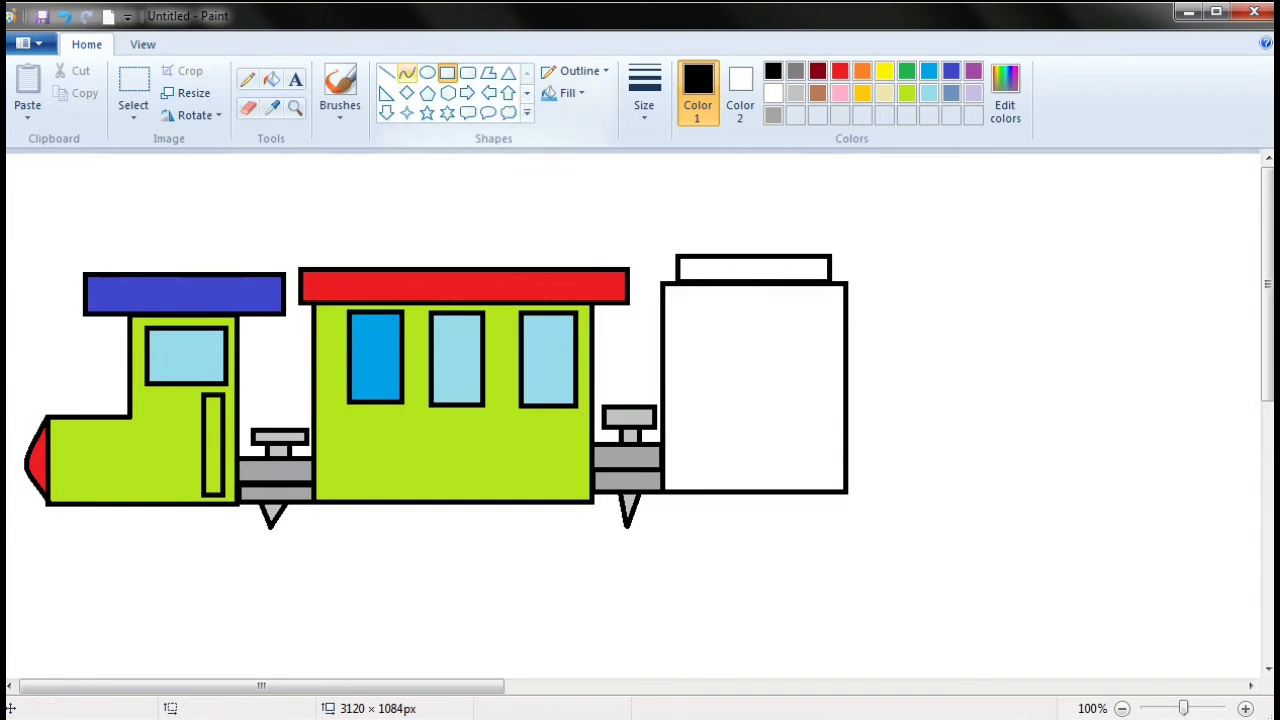
- Draw a wide window rectangle of about 142 × 75 px in the upper part of the second carriage, centered horizontally
left_click_drag(686, 301, 830, 377)
key("Left")
key("Left")
key("Left")
key("Left")
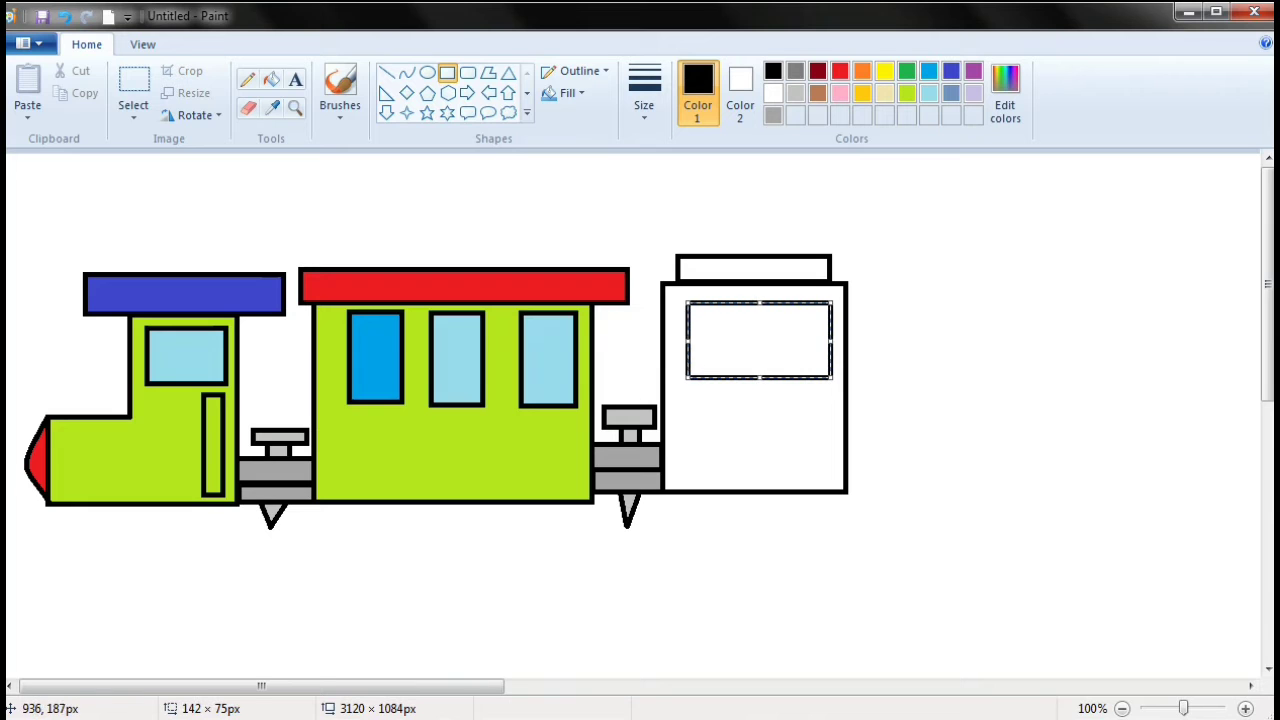
key("Right")
key("Right")
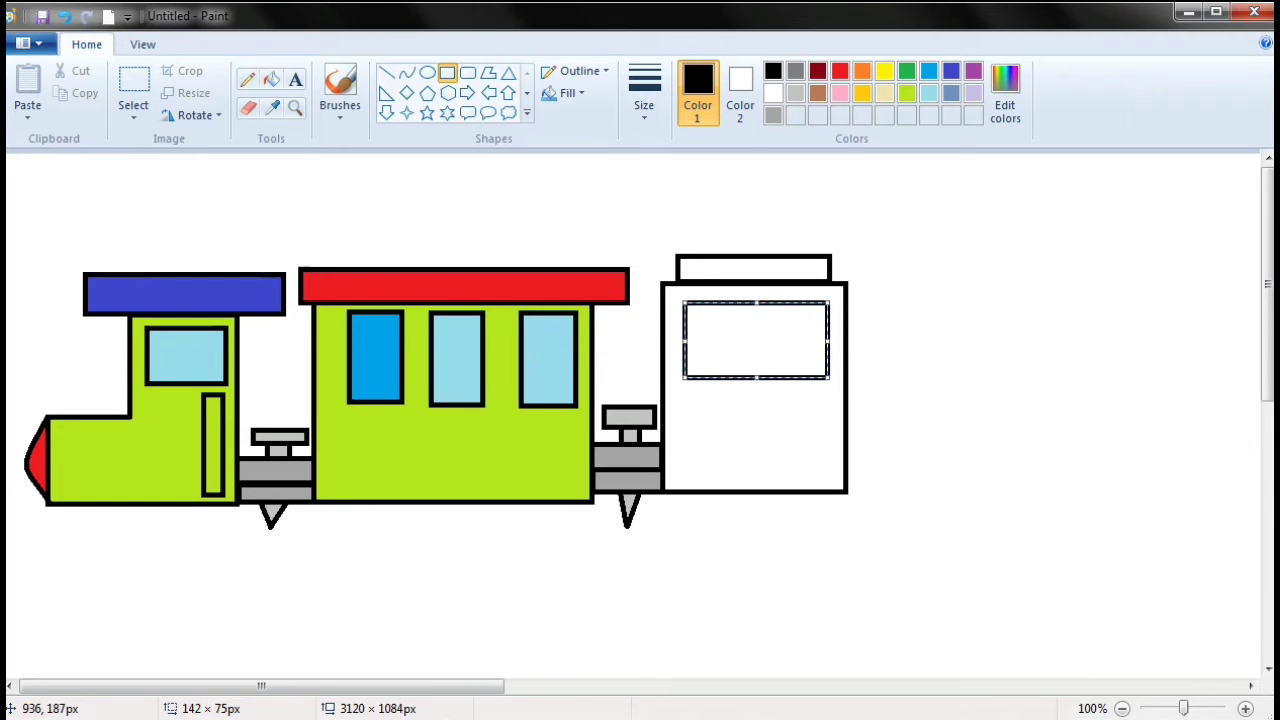
key("Left")
key("Left")
key("Escape")
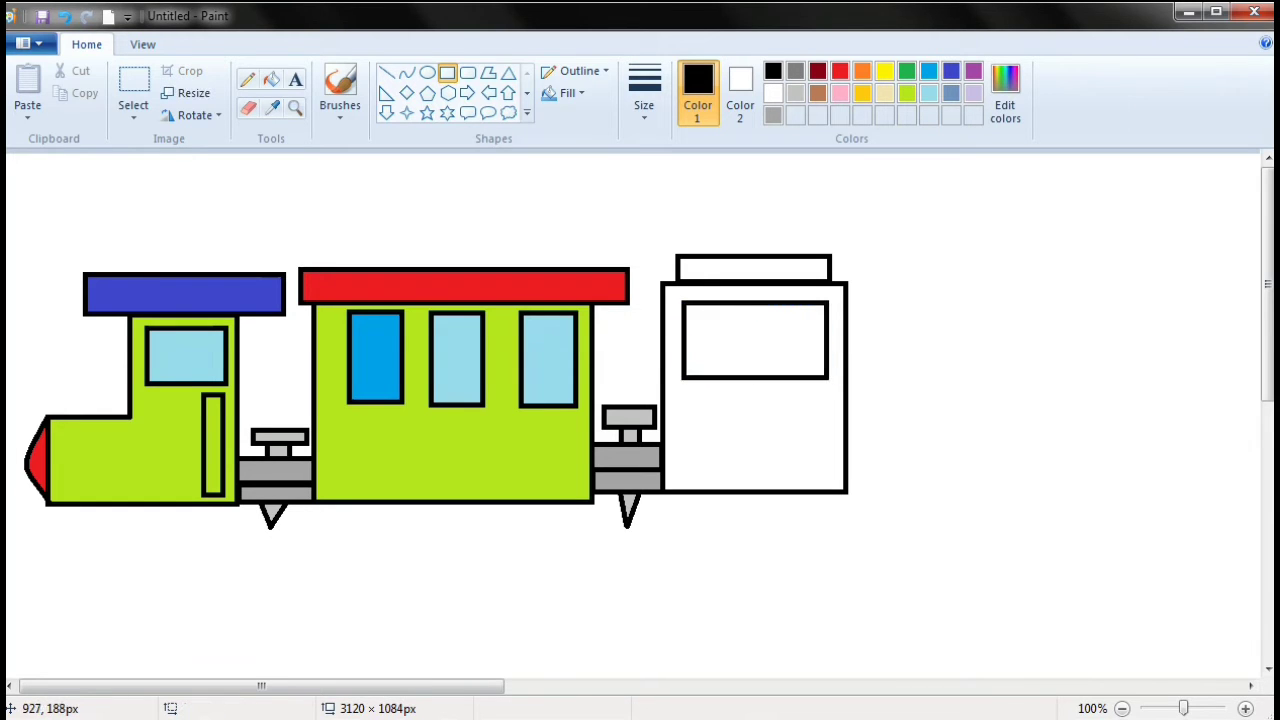
- Fill the second carriage's window with light turquoise
left_click(929, 92)
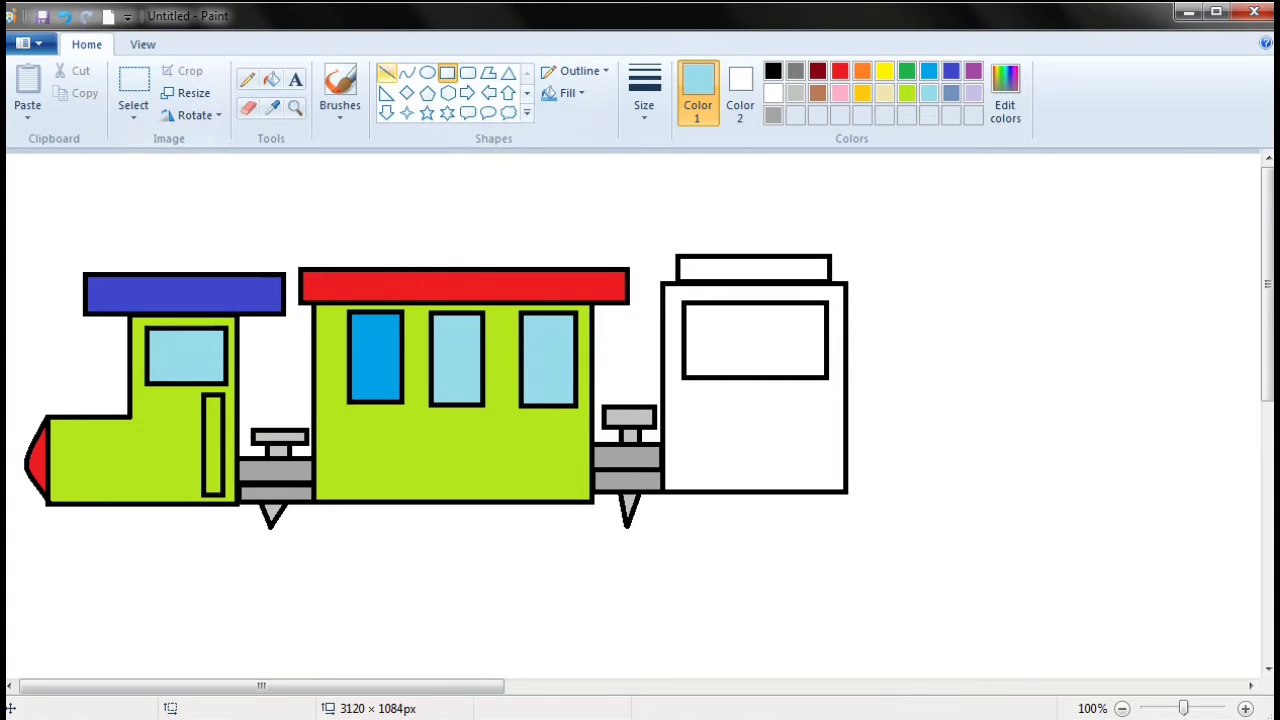
left_click(271, 79)
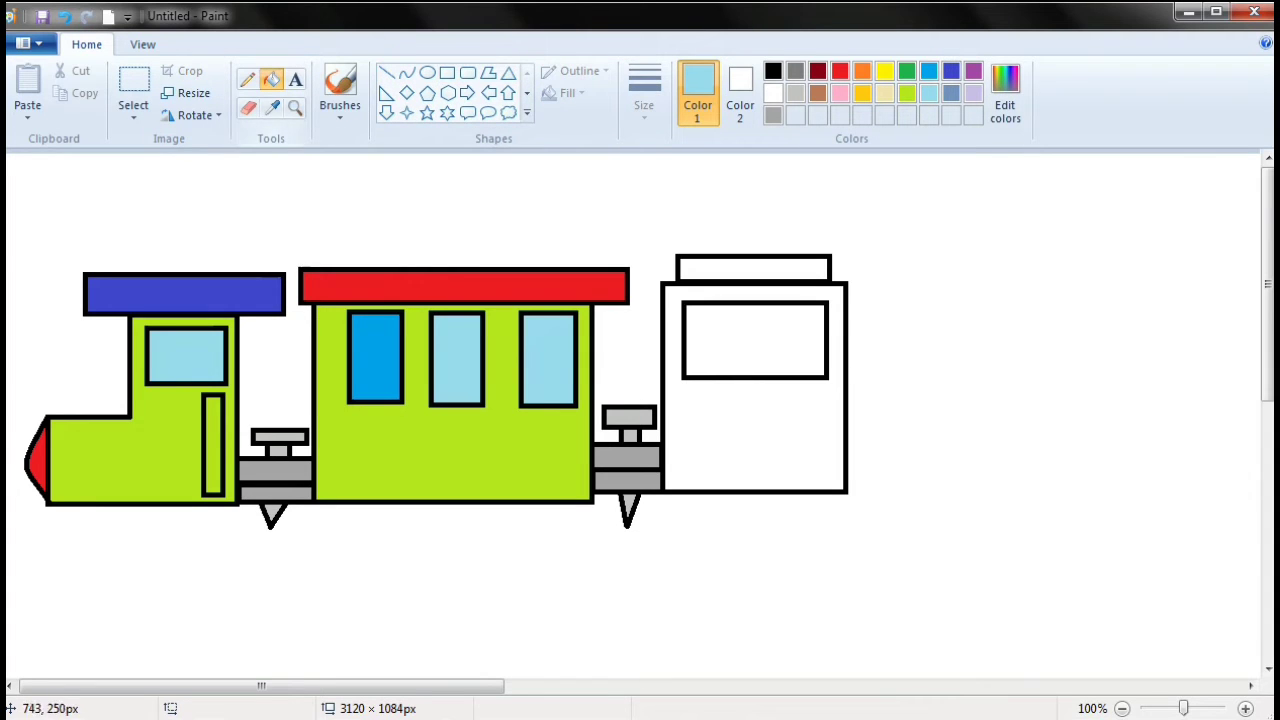
left_click(761, 339)
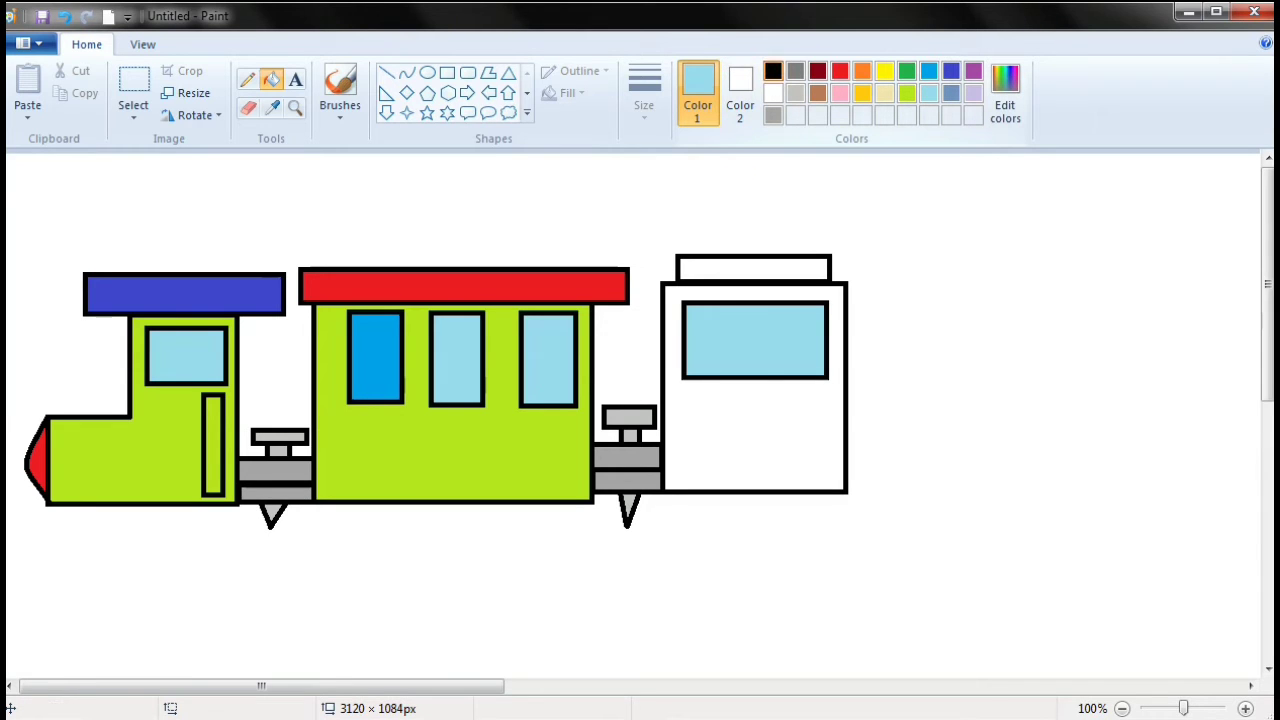
- Fill the second carriage's roof with red
left_click(773, 71)
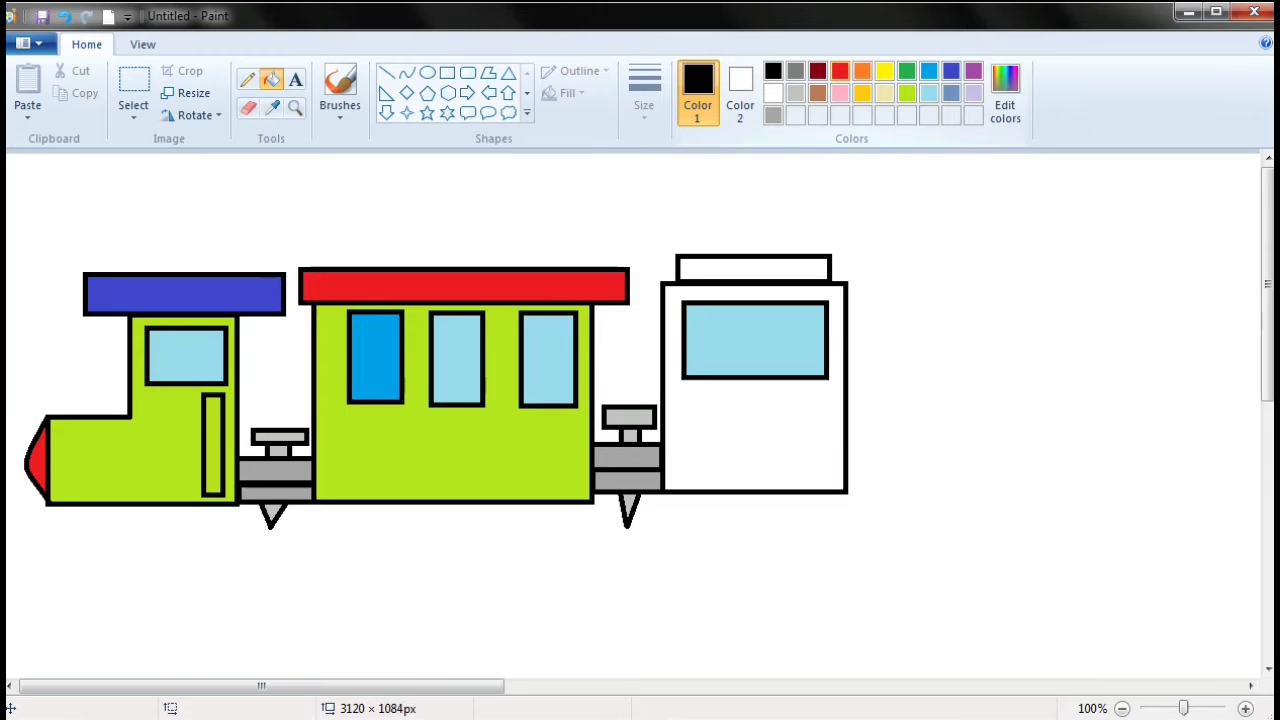
left_click(840, 71)
left_click(762, 267)
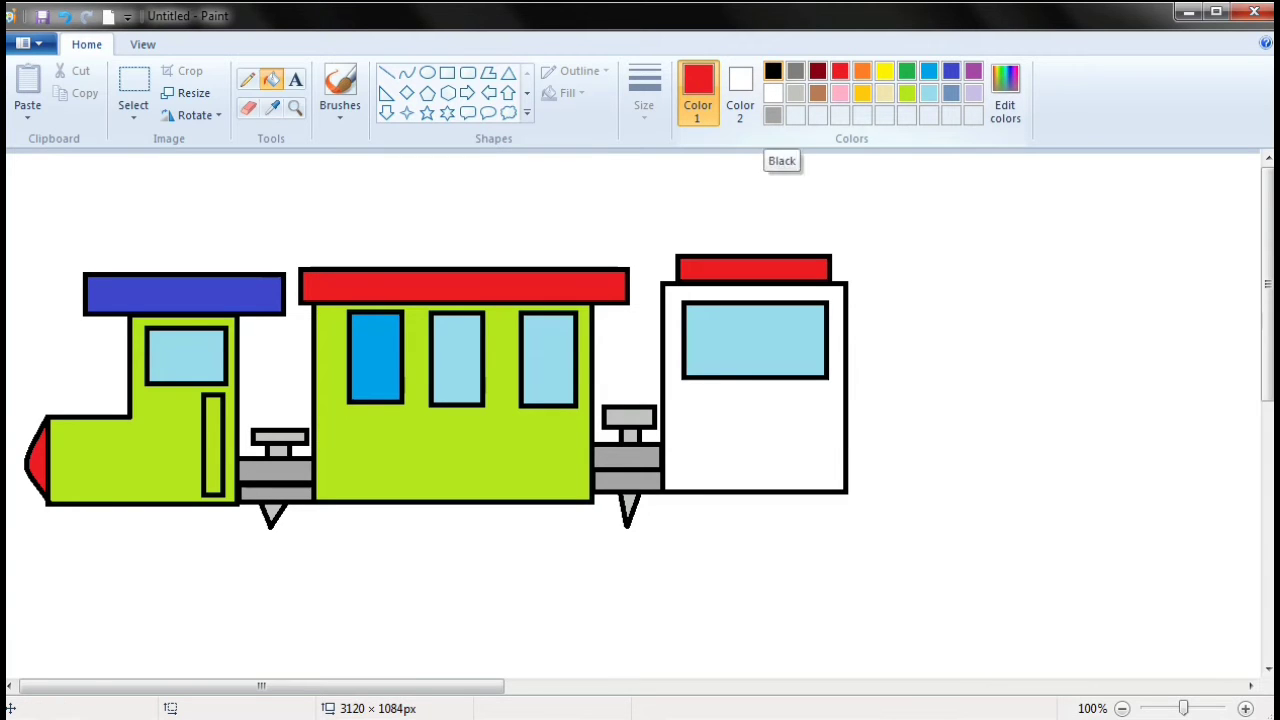
- Fill the second carriage's roof with yellow and its body with light yellow
left_click(884, 71)
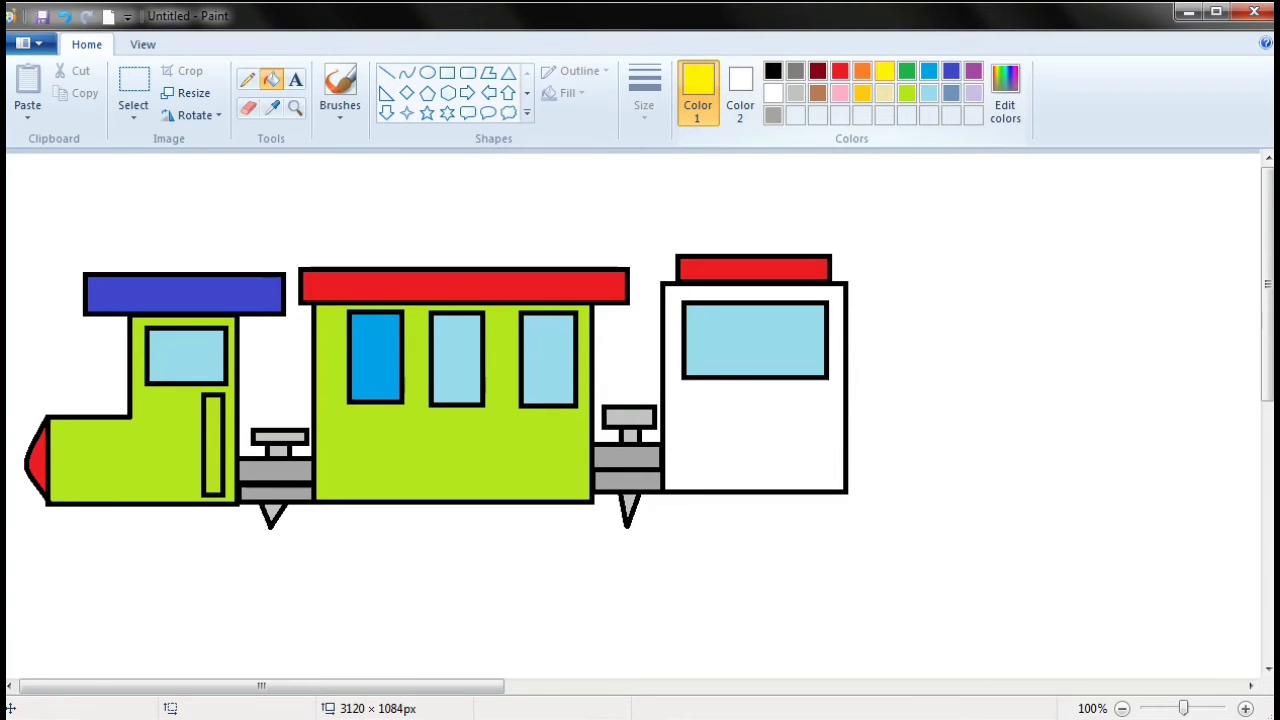
left_click(784, 267)
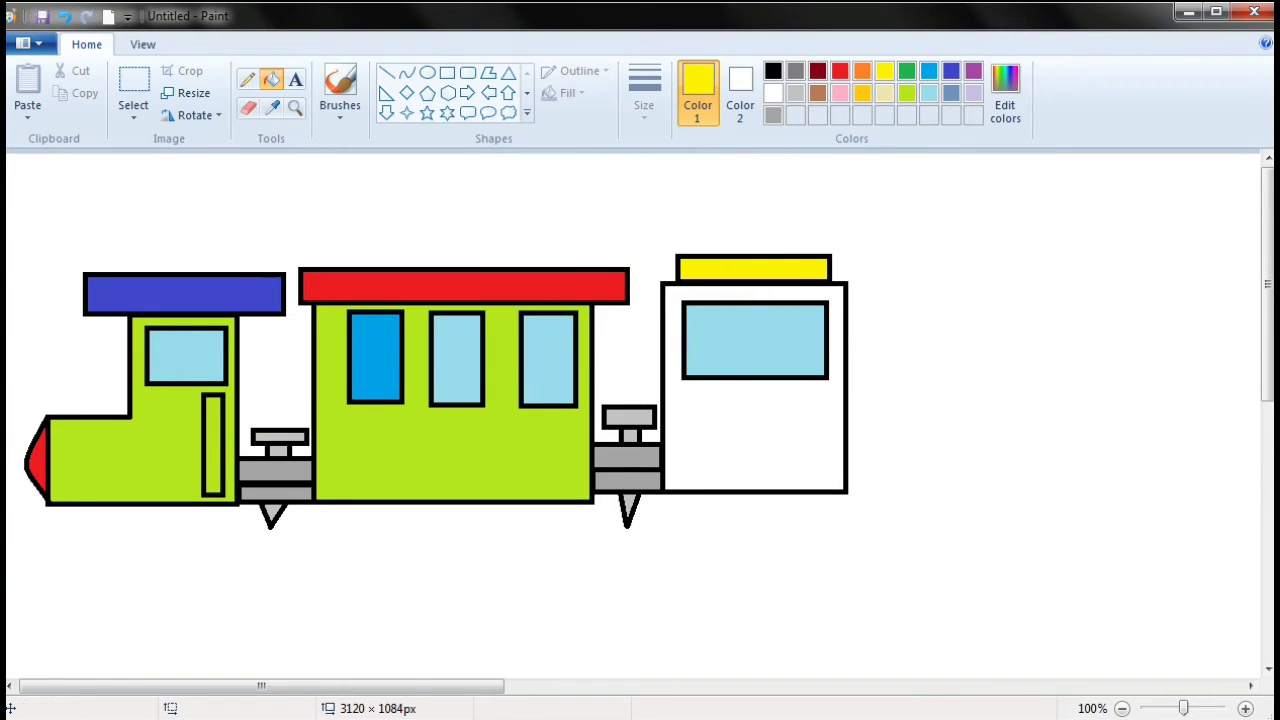
left_click(884, 93)
left_click(738, 441)
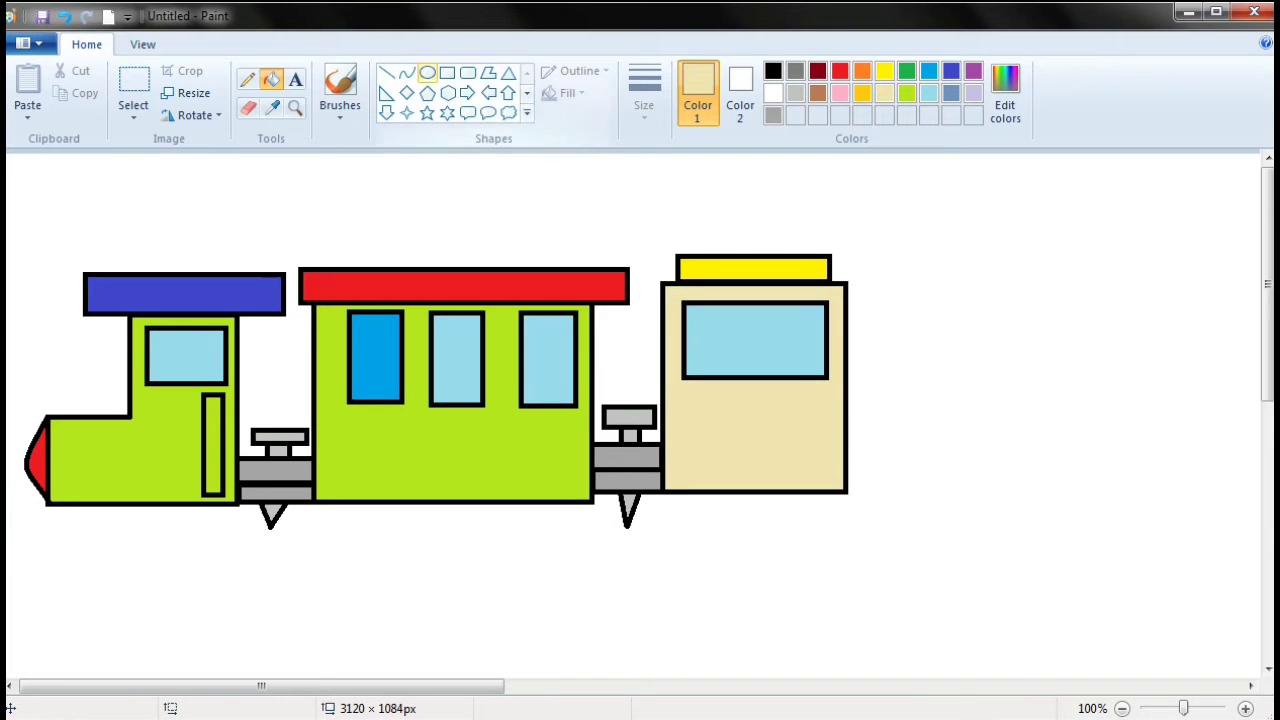
- Draw a black-outlined coupling rectangle extending from the second carriage's lower rear edge
left_click(447, 72)
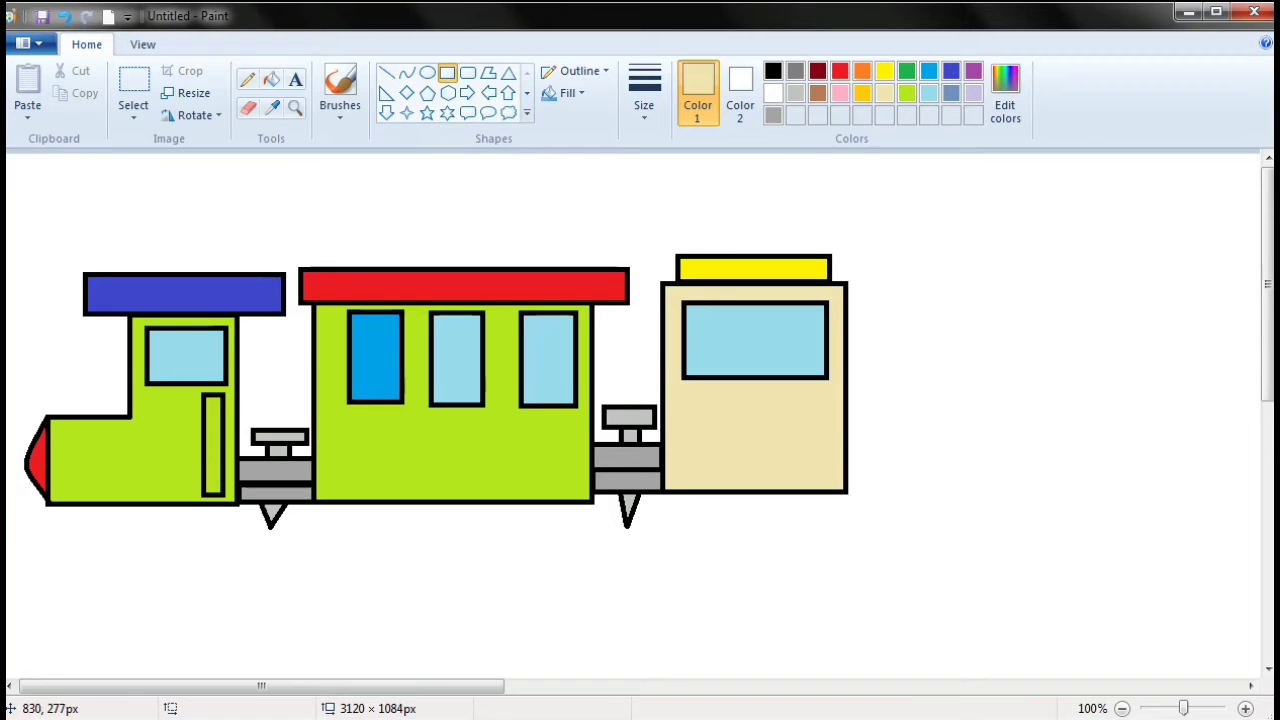
left_click(773, 71)
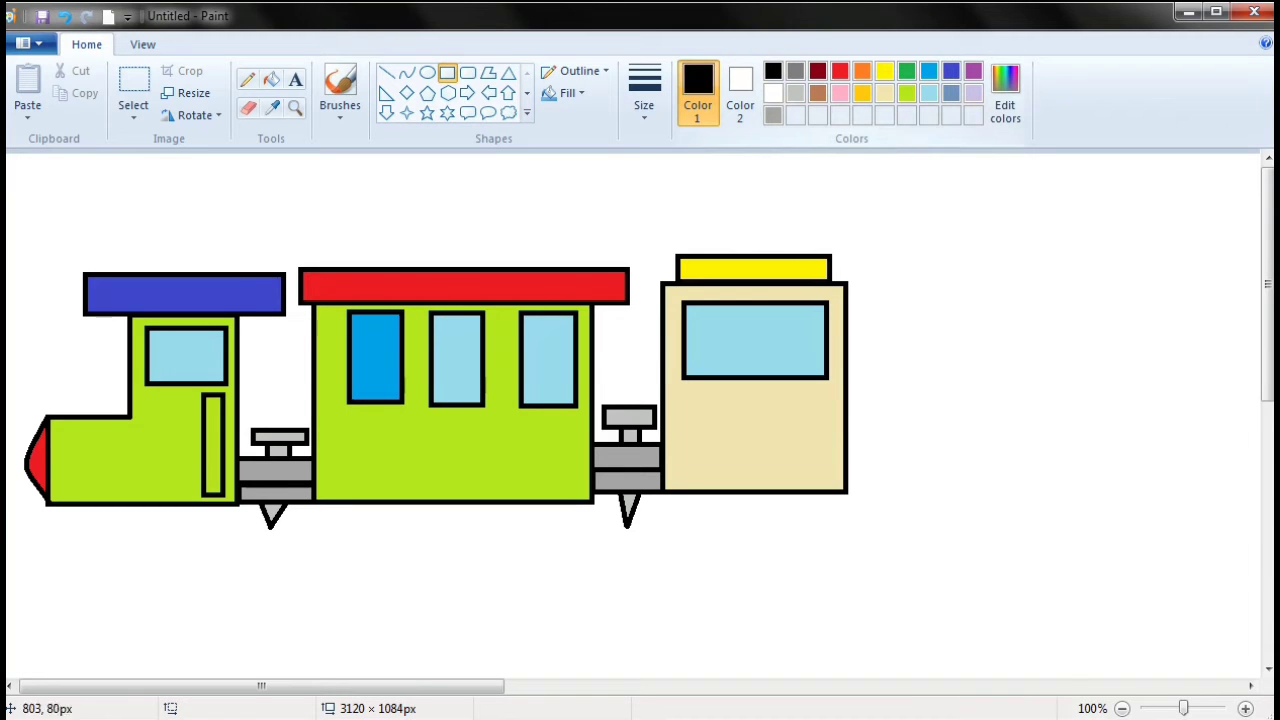
mouse_move(848, 490)
left_mouse_down()
mouse_move(929, 435)
mouse_move(956, 453)
mouse_move(903, 474)
mouse_move(915, 472)
left_mouse_up()
left_click(1190, 375)
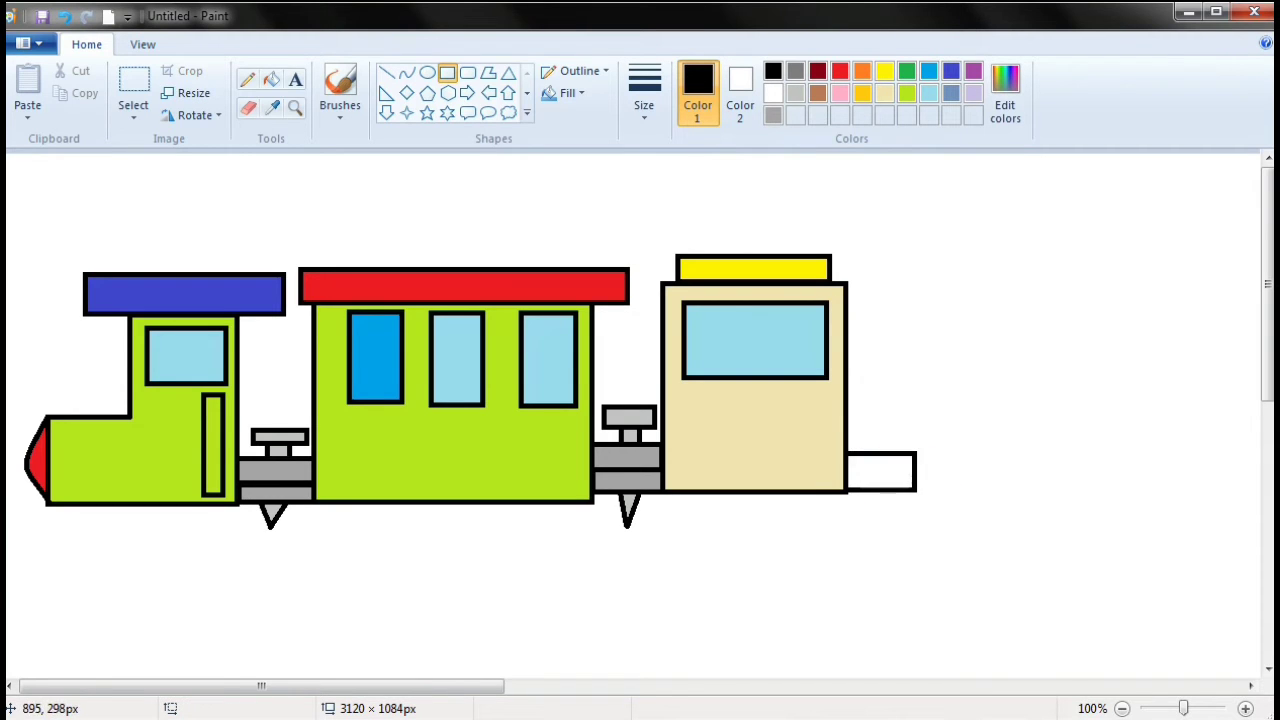
- Draw a second coupling rectangle, about 69 × 33 px, directly on top of the one behind the second carriage
mouse_move(911, 451)
left_mouse_down()
mouse_move(847, 407)
mouse_move(843, 419)
left_mouse_up()
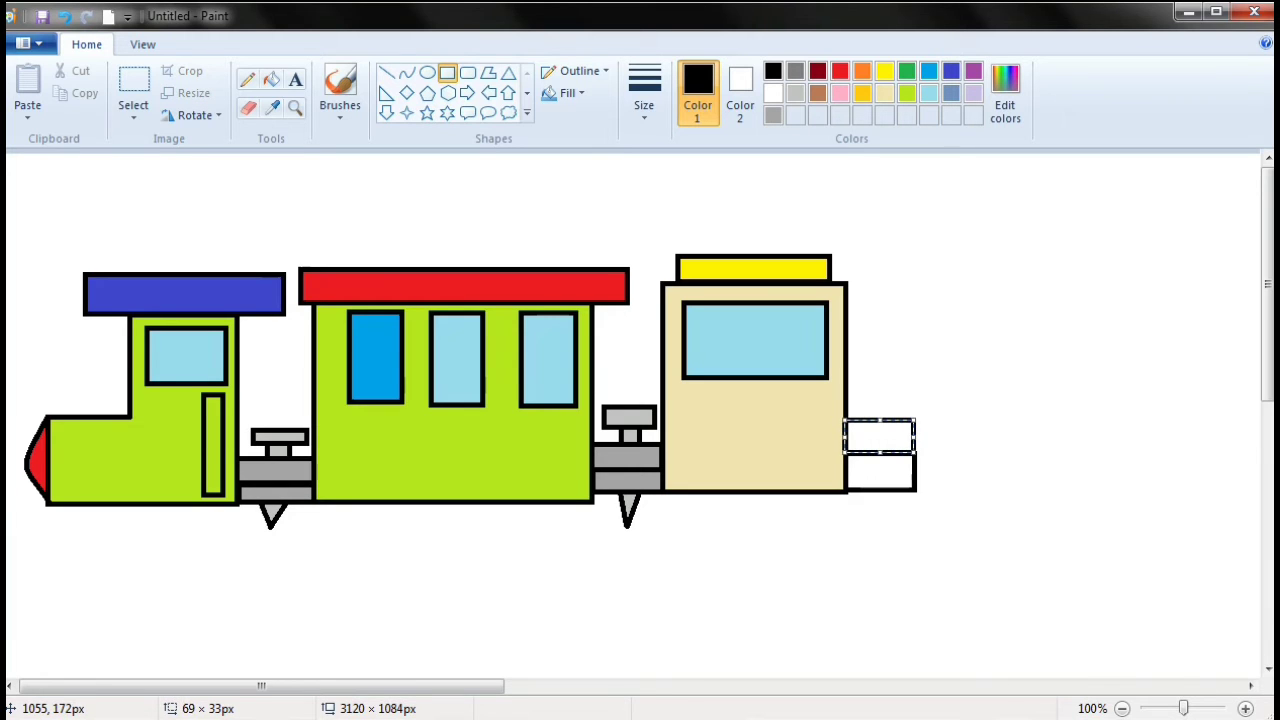
key("Down")
key("Down")
key("Down")
key("Down")
key("Up")
key("Up")
key("Escape")
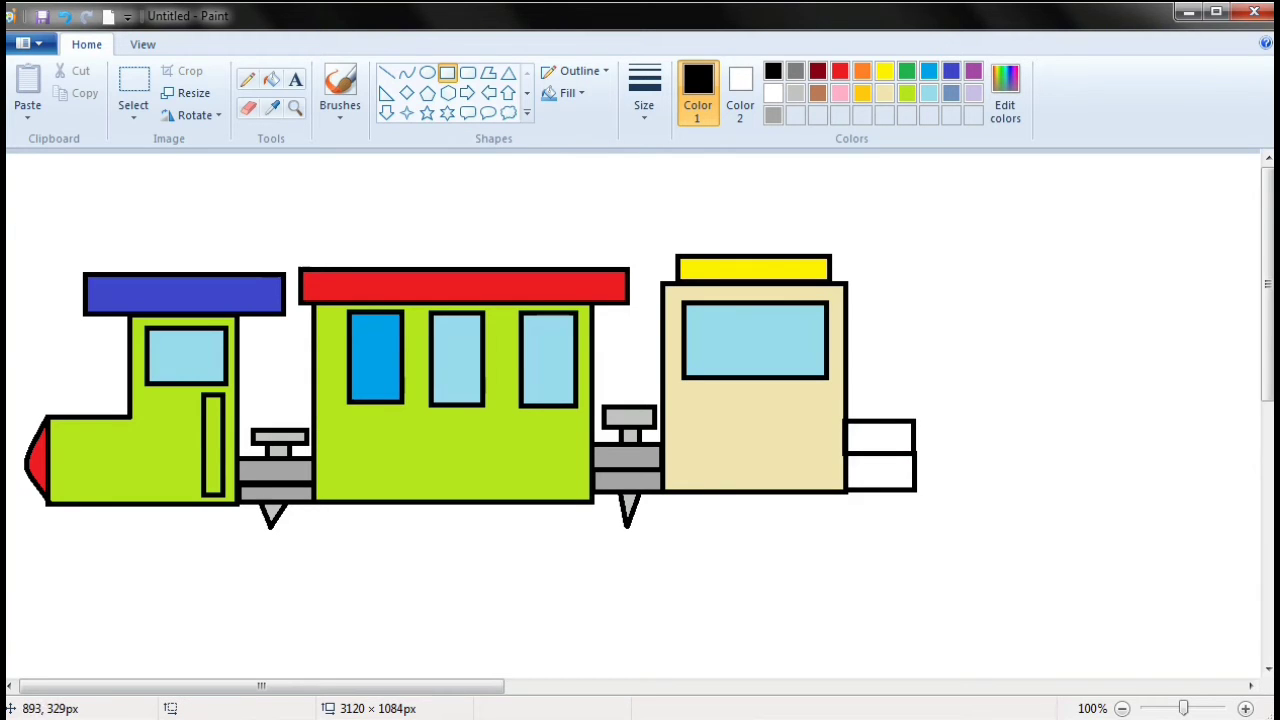
- Draw a long, flat wagon base rectangle behind the coupling and a rectangle of about 145 × 97 px on top of it
left_click_drag(916, 490, 1246, 441)
left_click(1076, 346)
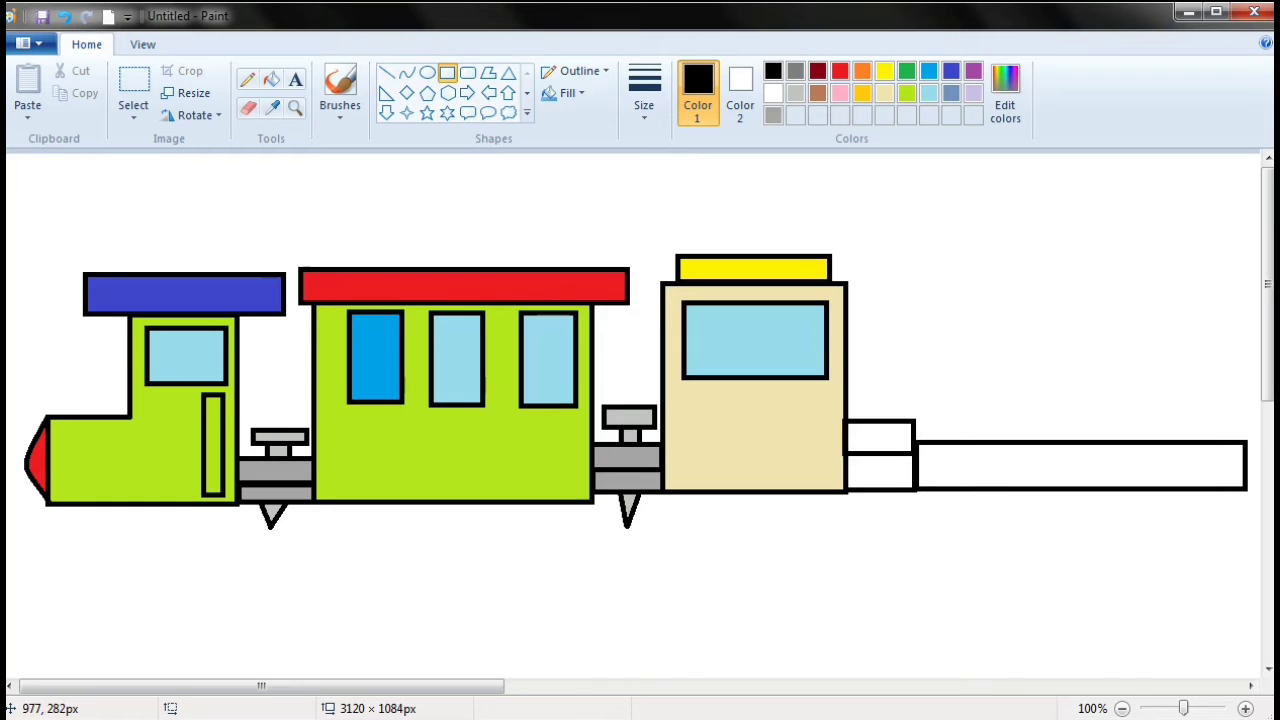
left_click_drag(1001, 440, 1148, 343)
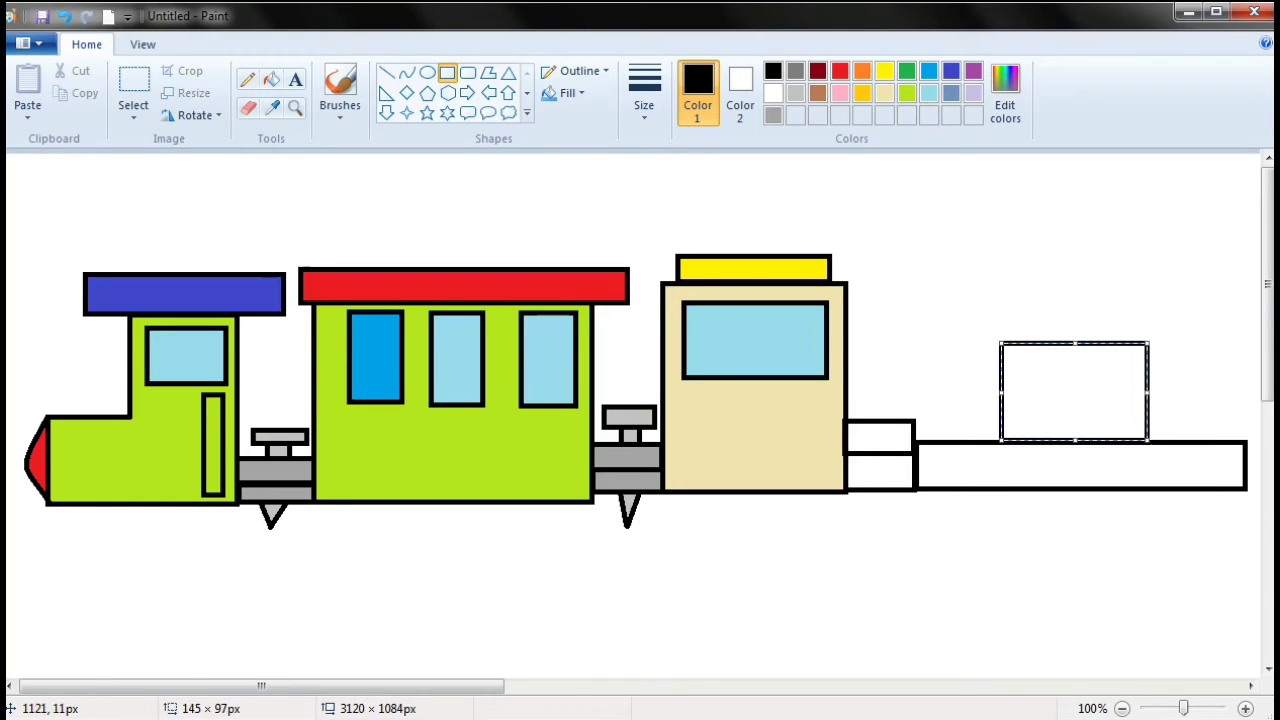
key("Down")
key("Down")
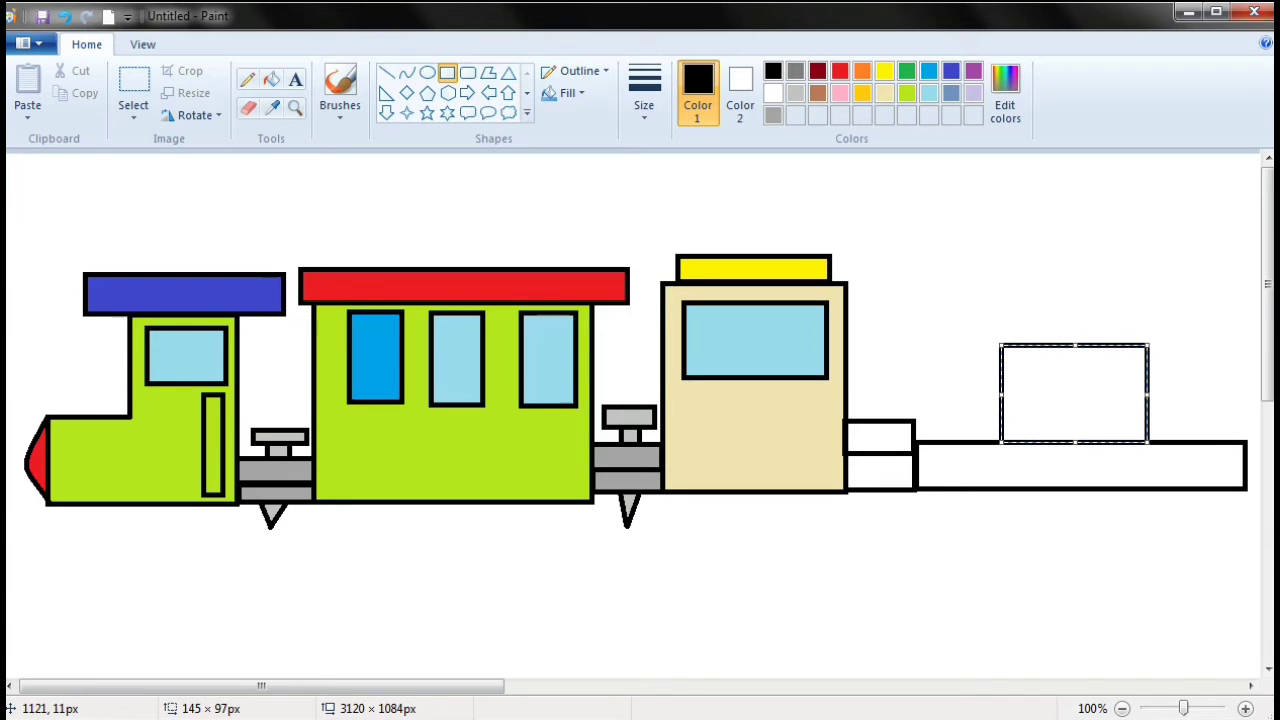
left_click(1072, 311)
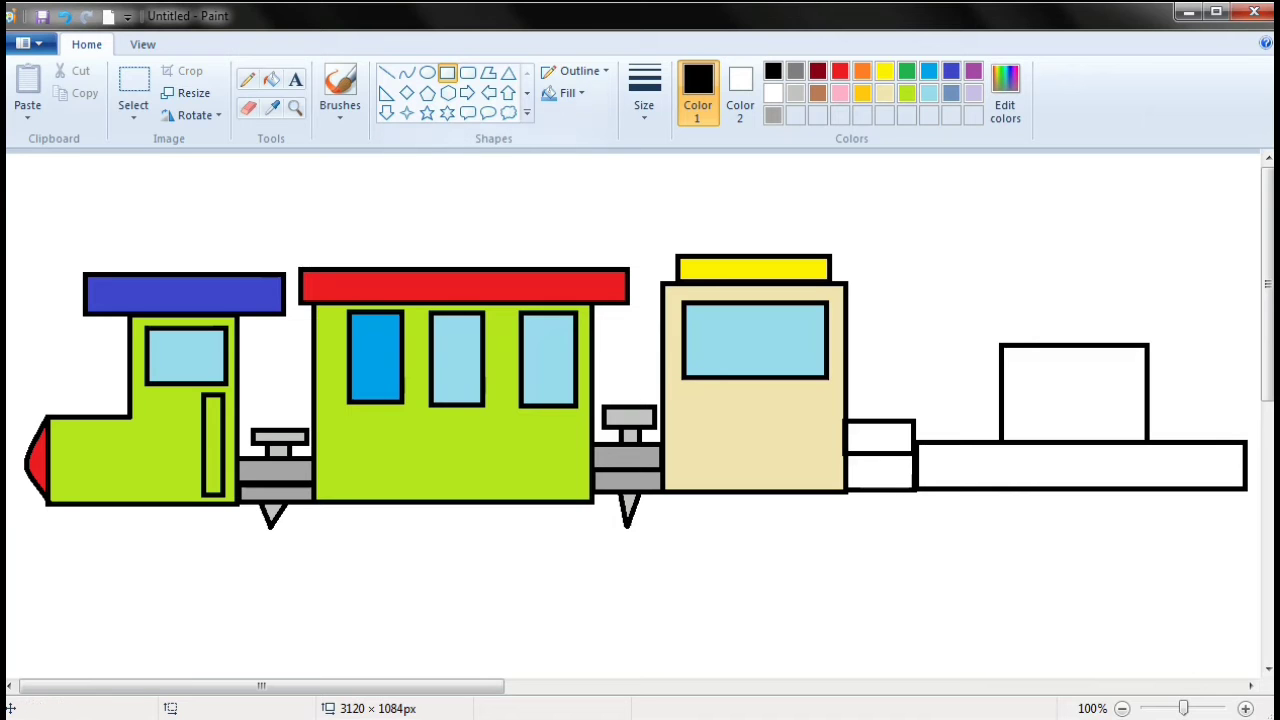
- Fill both coupling rectangles behind the second carriage with gray
left_click(773, 114)
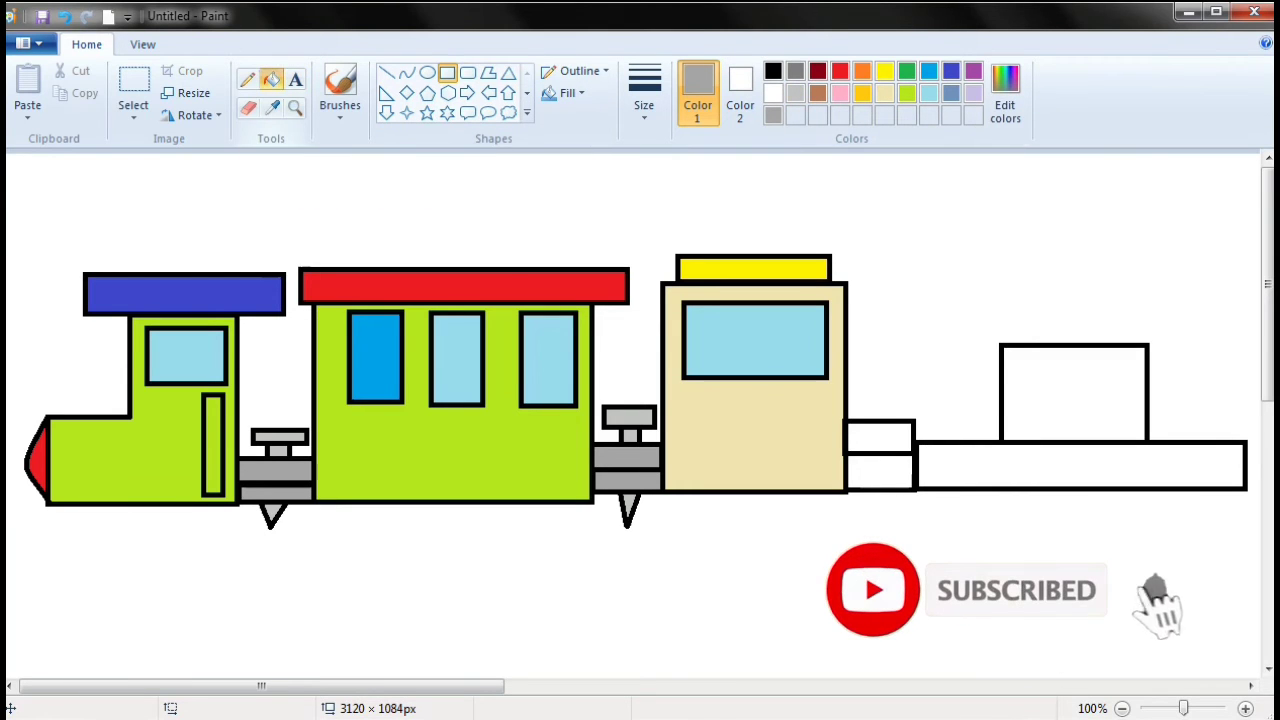
left_click(271, 79)
left_click(853, 443)
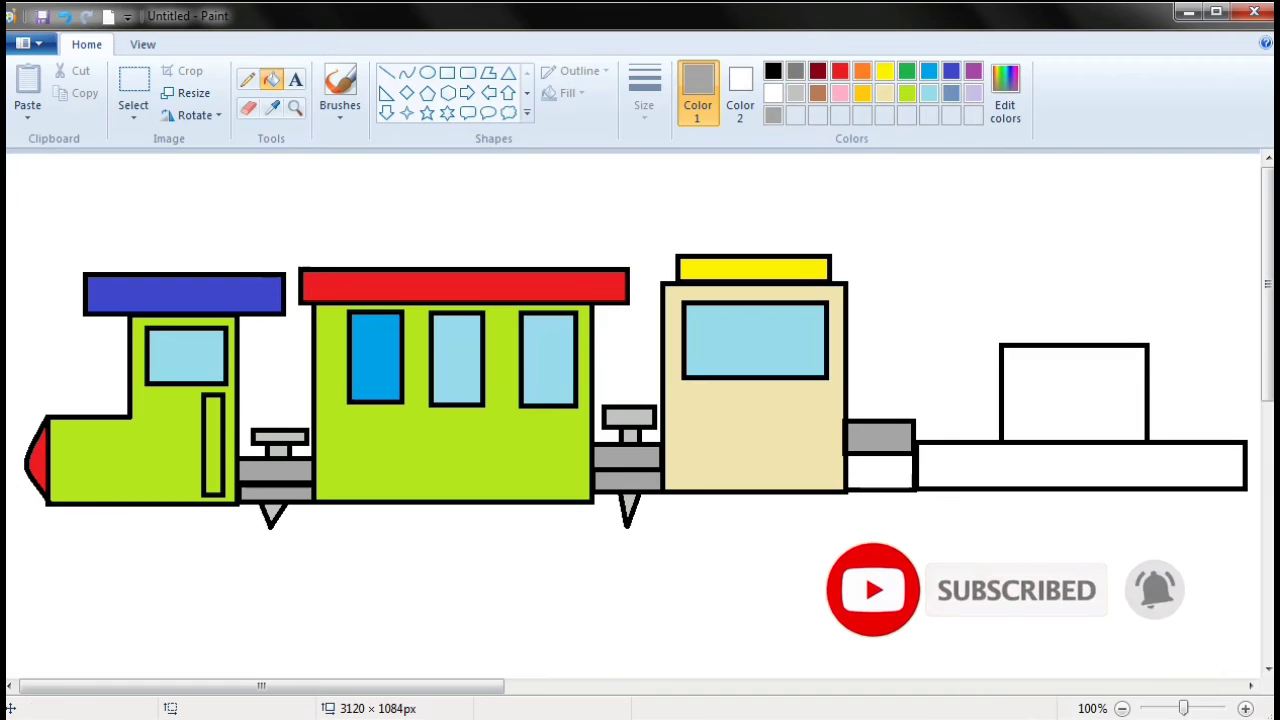
left_click(864, 471)
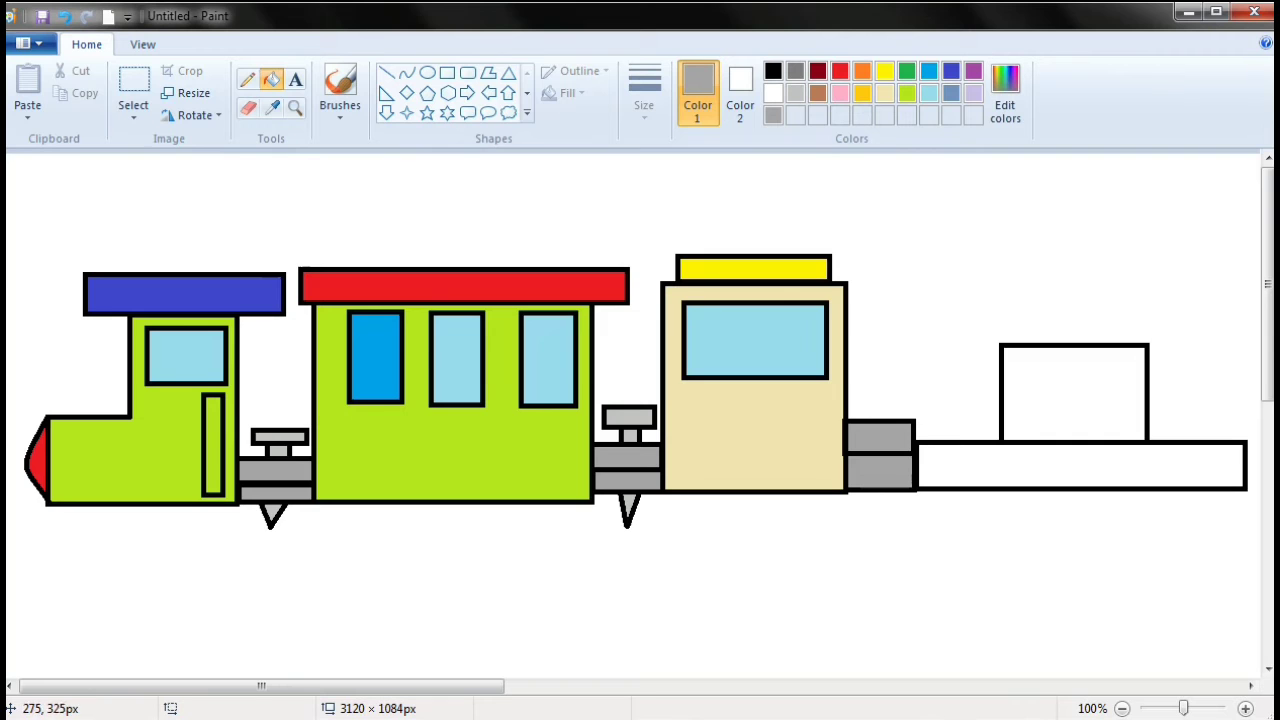
- Draw a crane arm's lower edge as a black line from the wagon's box up over the second carriage, plus a short end line
left_click(773, 71)
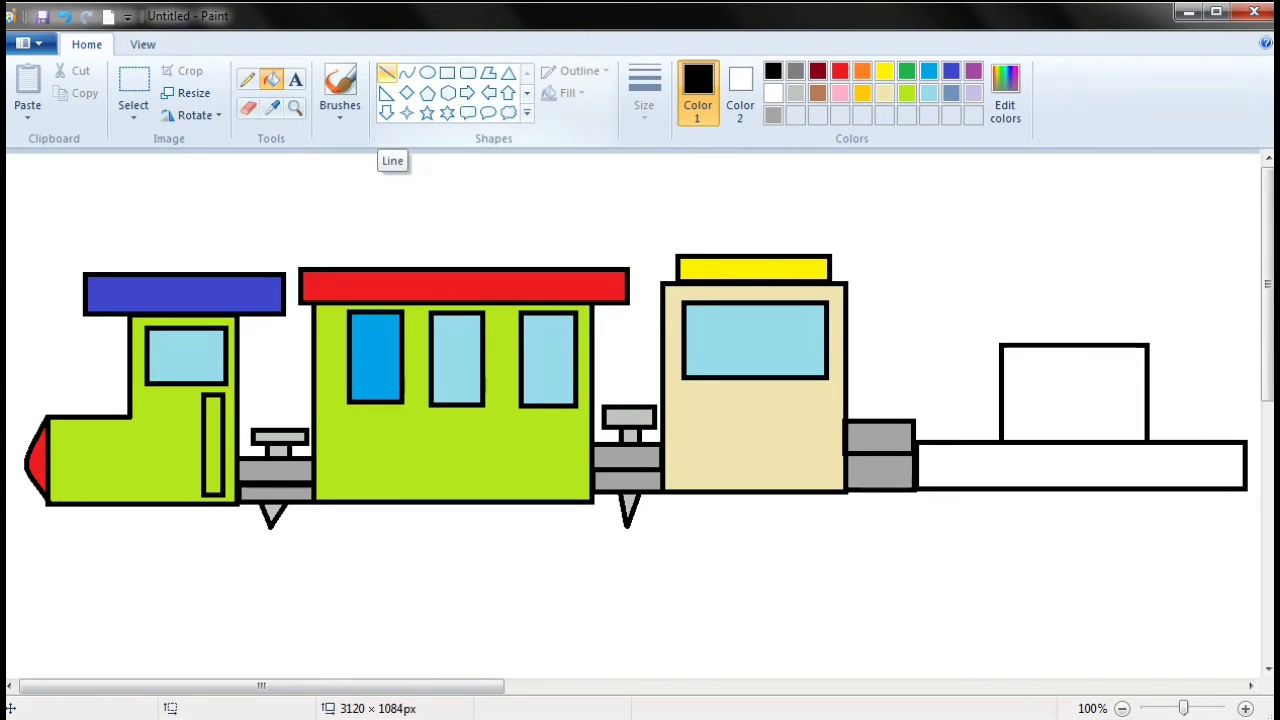
left_click(386, 73)
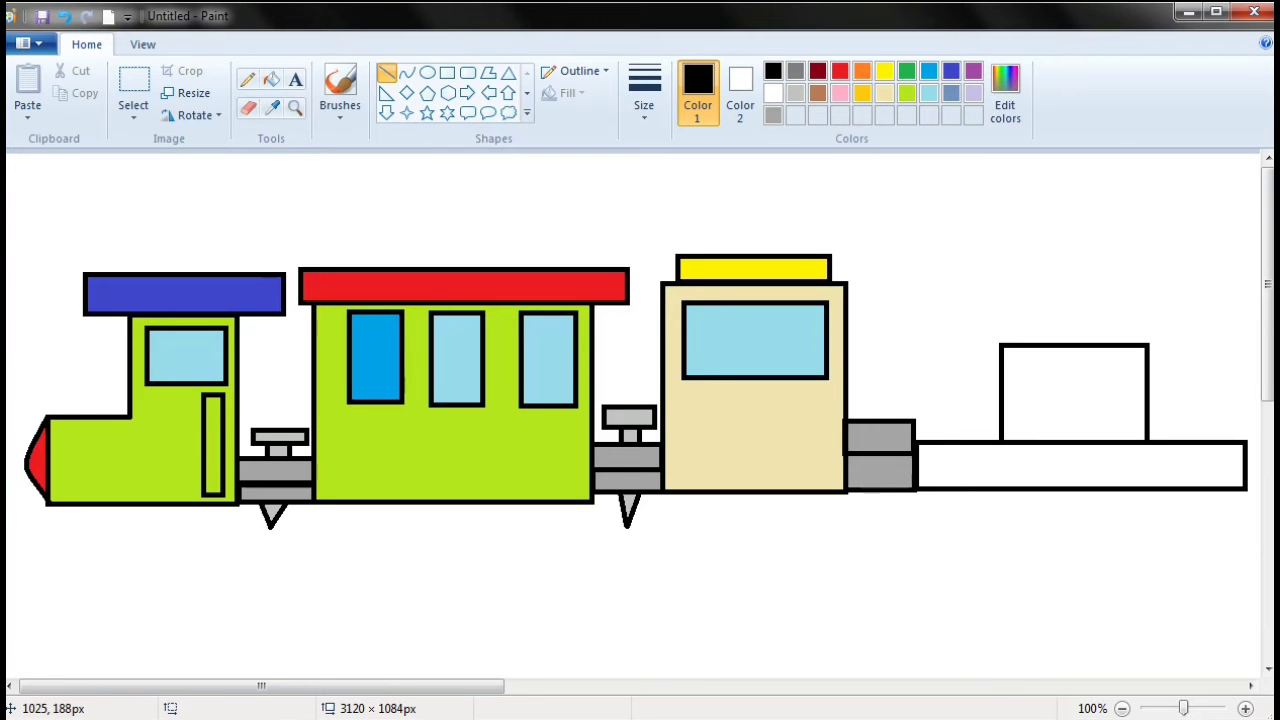
left_click_drag(1040, 343, 714, 191)
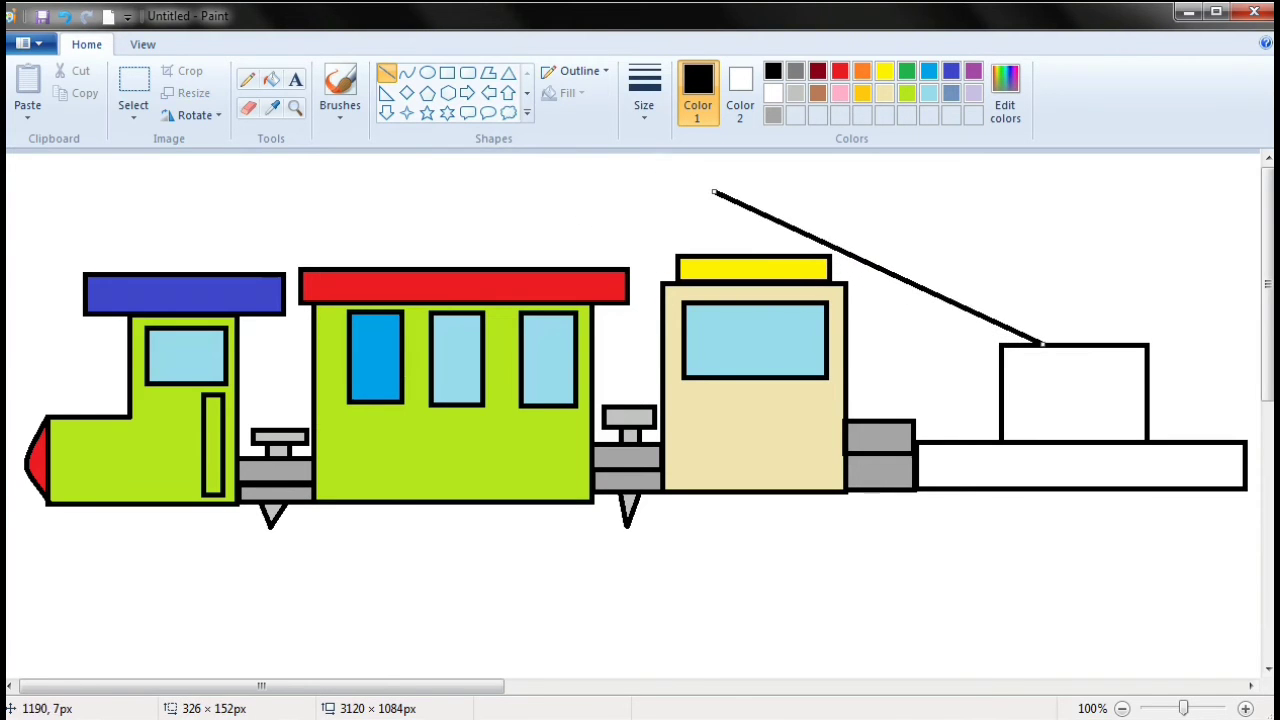
left_click(1182, 322)
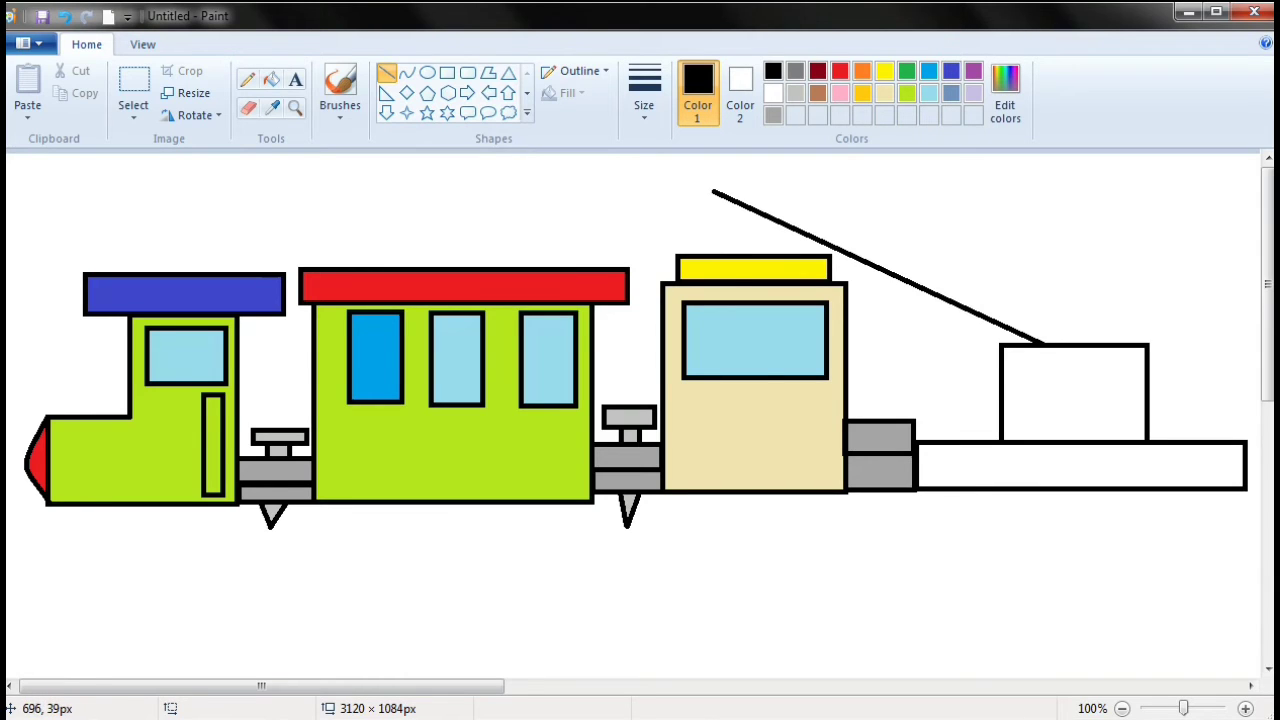
mouse_move(714, 191)
left_mouse_down()
mouse_move(770, 152)
mouse_move(754, 160)
left_mouse_up()
key("Return")
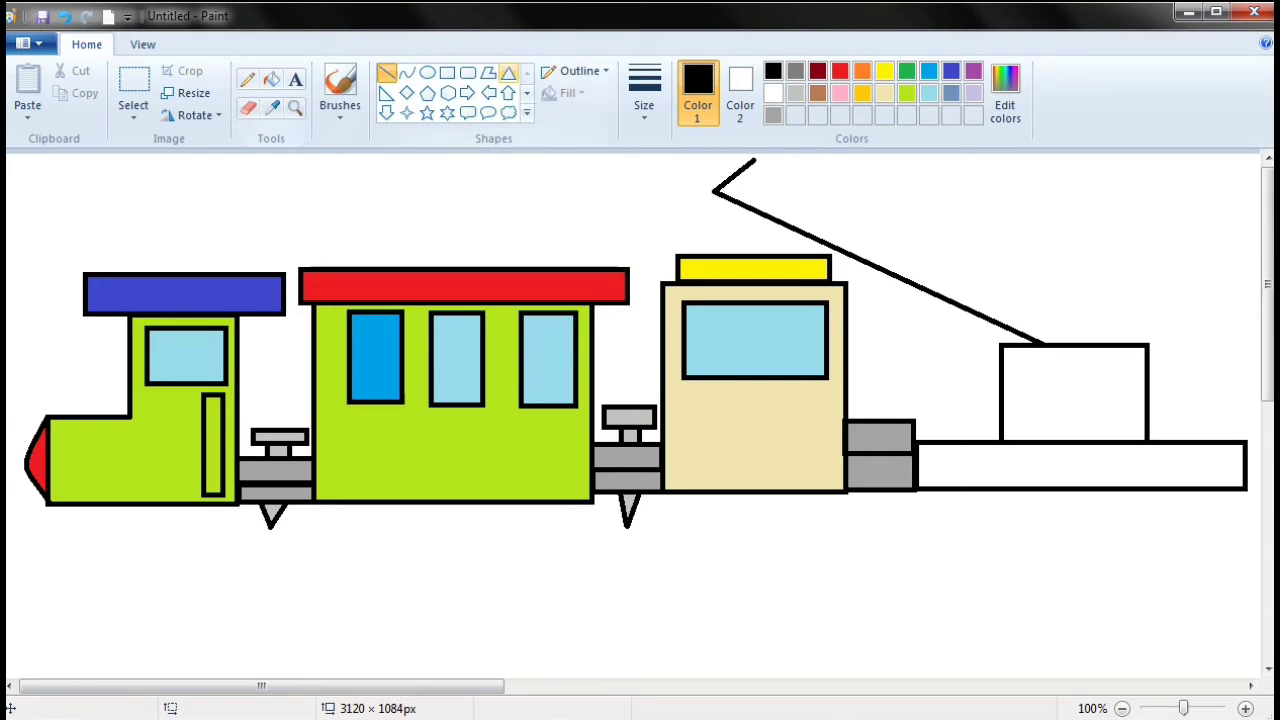
- Draw an ellipse of about 70 × 37 px across the box's top edge at the foot of the crane arm
left_click(427, 73)
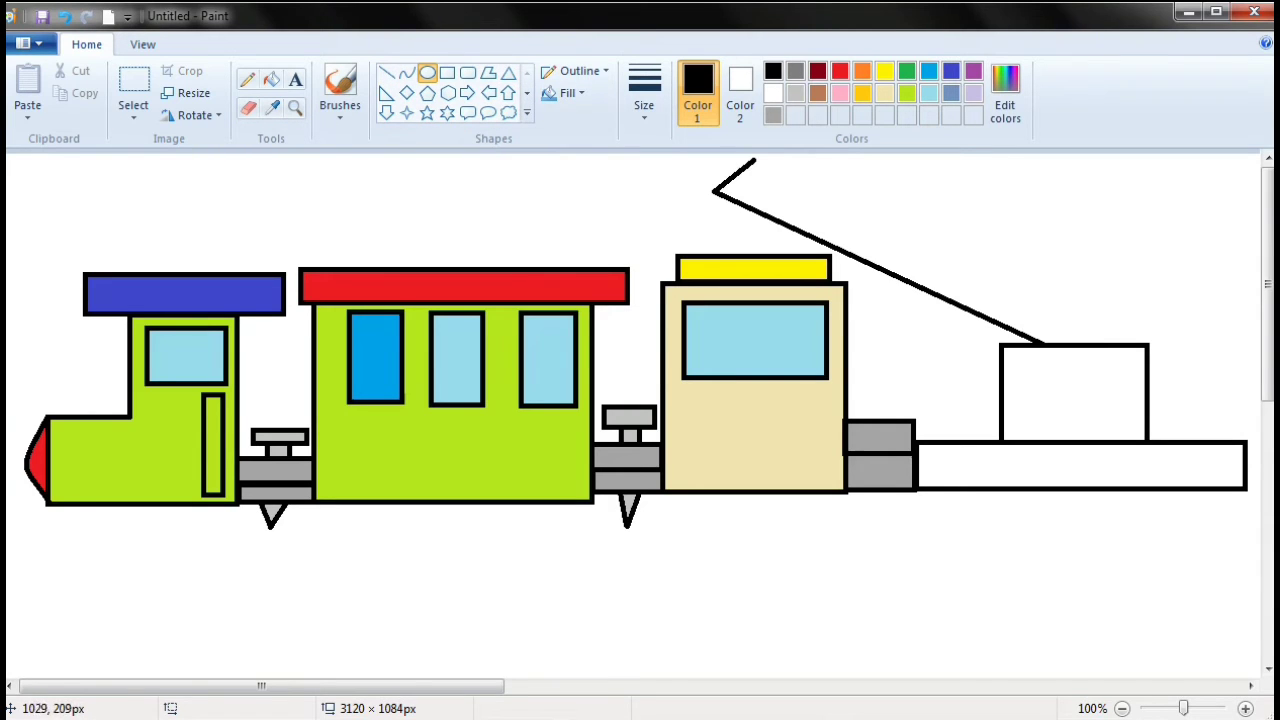
left_click_drag(1034, 362, 1104, 325)
key("Down")
key("Down")
key("Down")
key("Down")
key("Down")
key("Down")
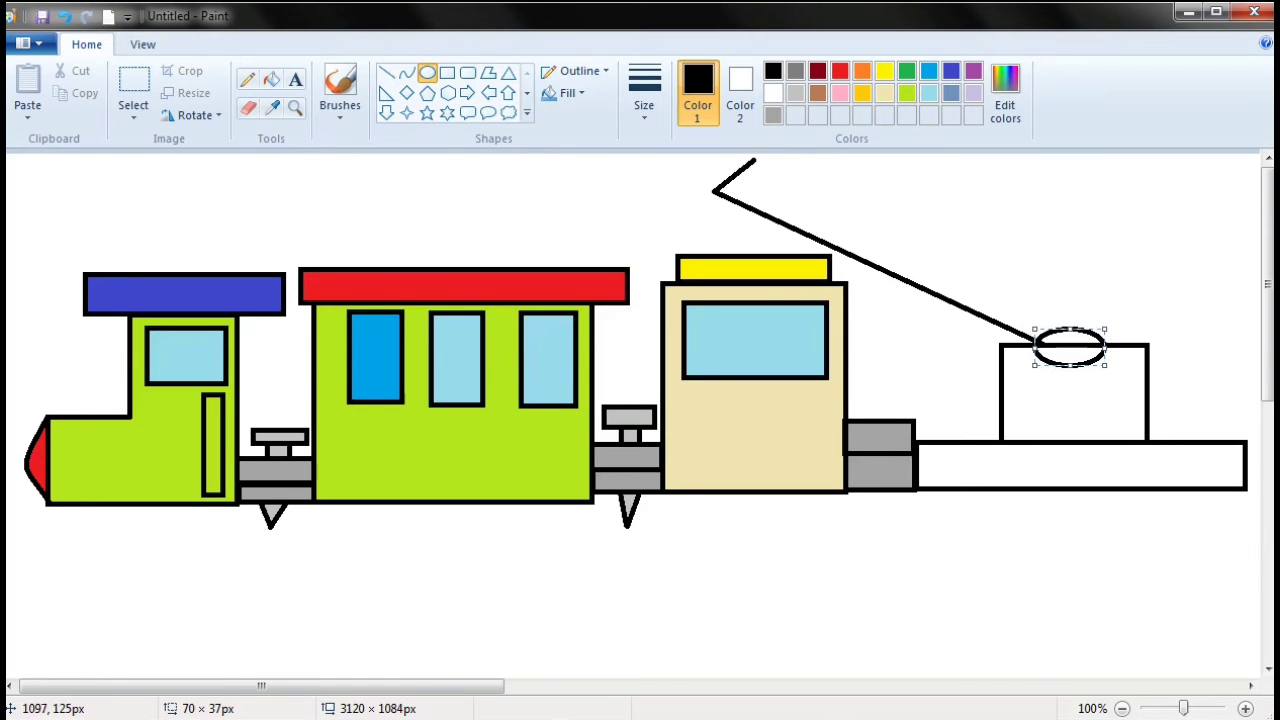
key("Left")
key("Left")
key("Left")
key("Left")
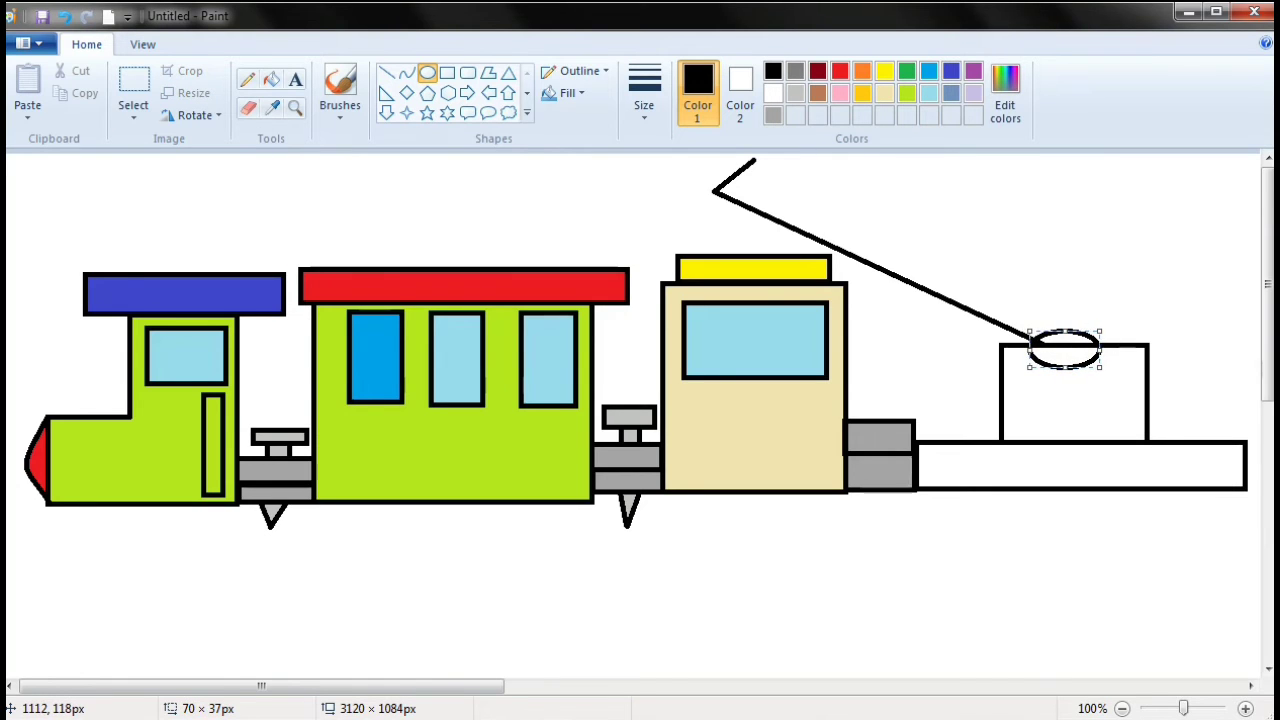
key("Left")
key("Left")
key("Left")
key("Left")
left_click(1120, 271)
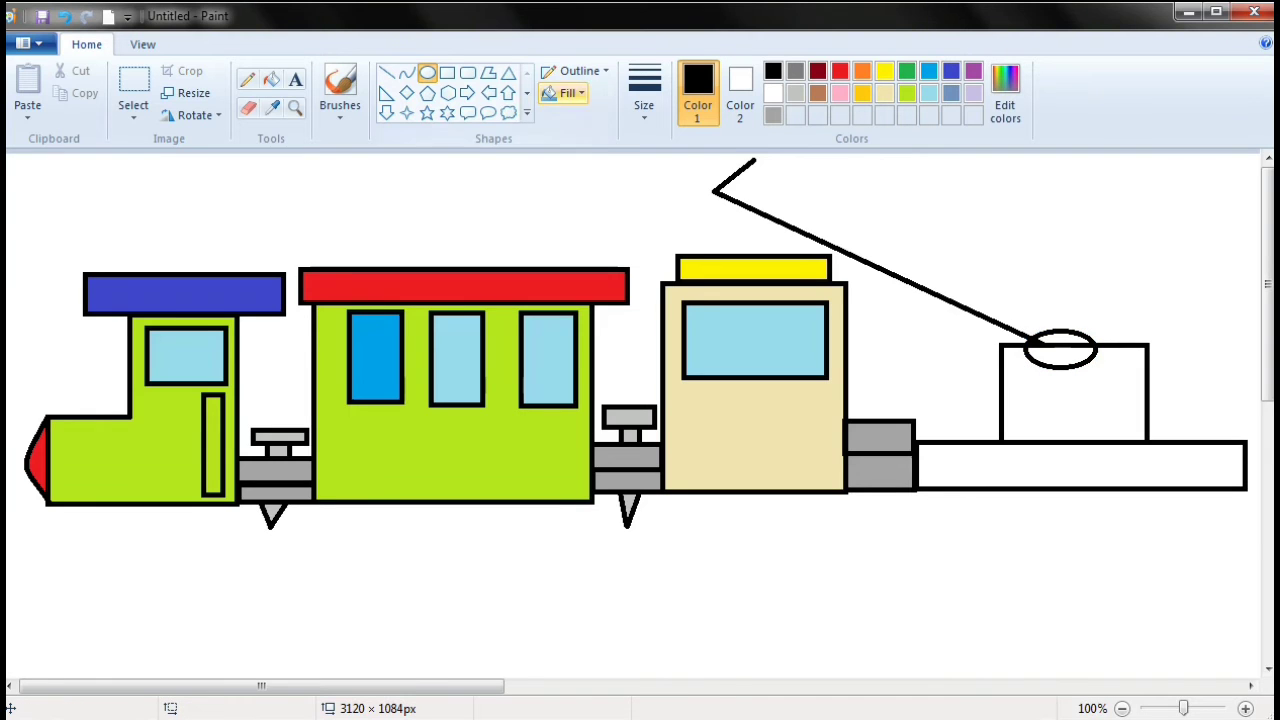
- Close the crane arm with an upper line down to the ellipse and erase the stray lines inside the ellipse
left_click(386, 73)
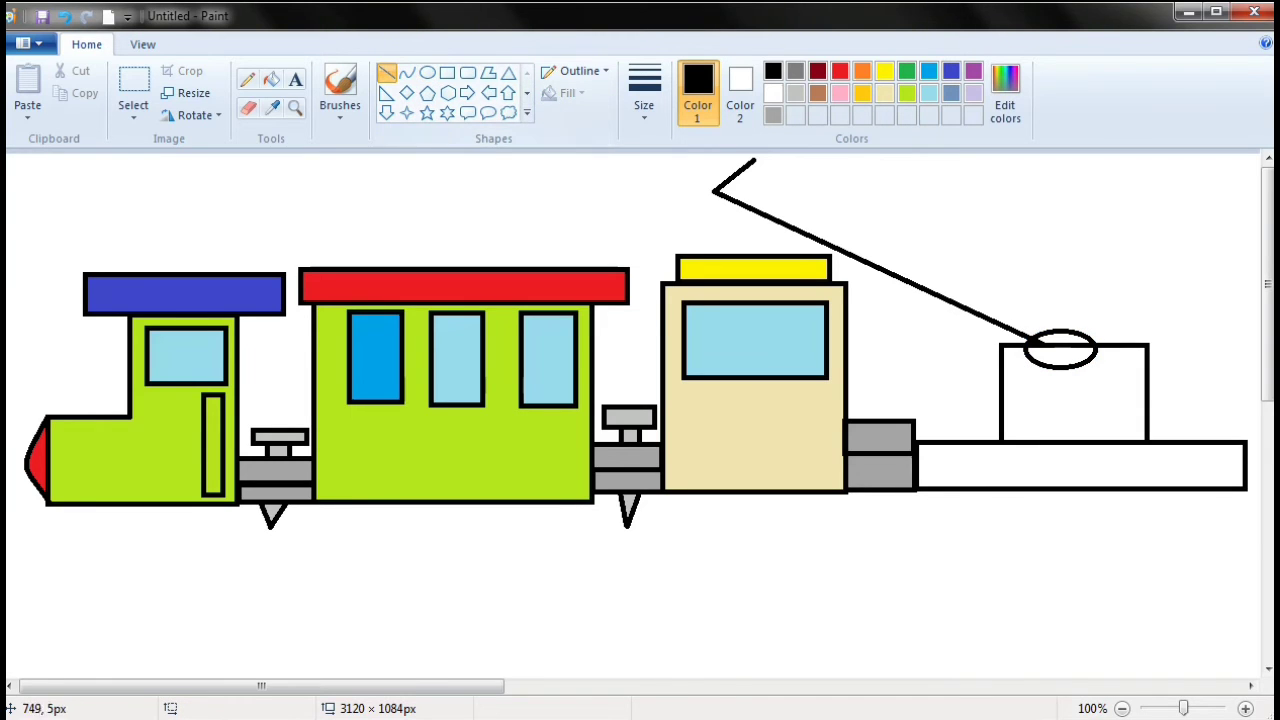
left_click_drag(756, 160, 1085, 338)
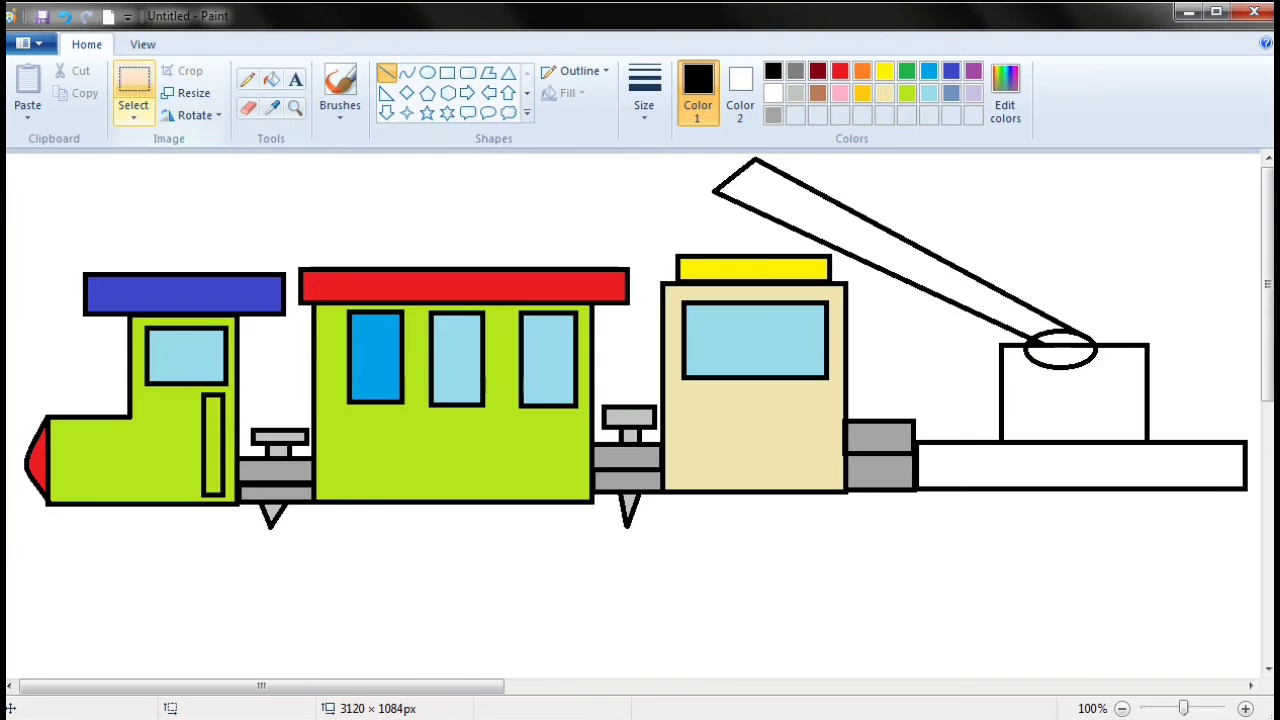
left_click(133, 90)
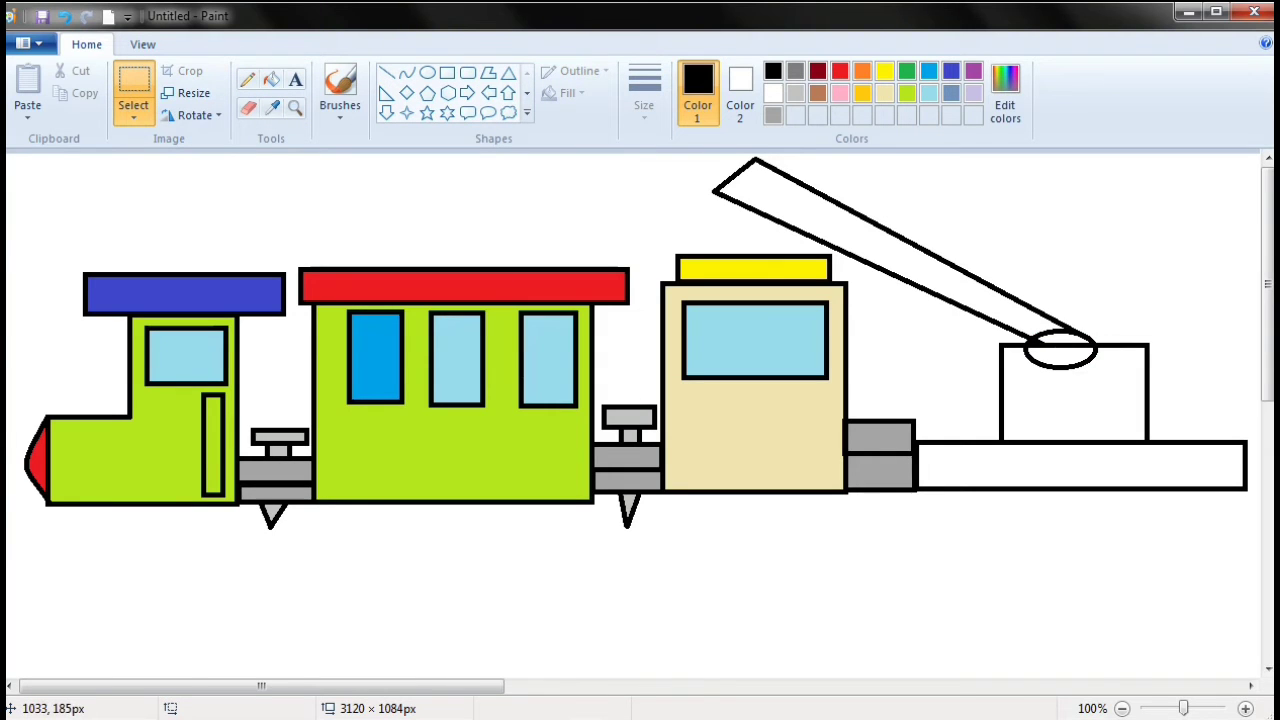
left_click_drag(1050, 338, 1053, 357)
left_click(248, 107)
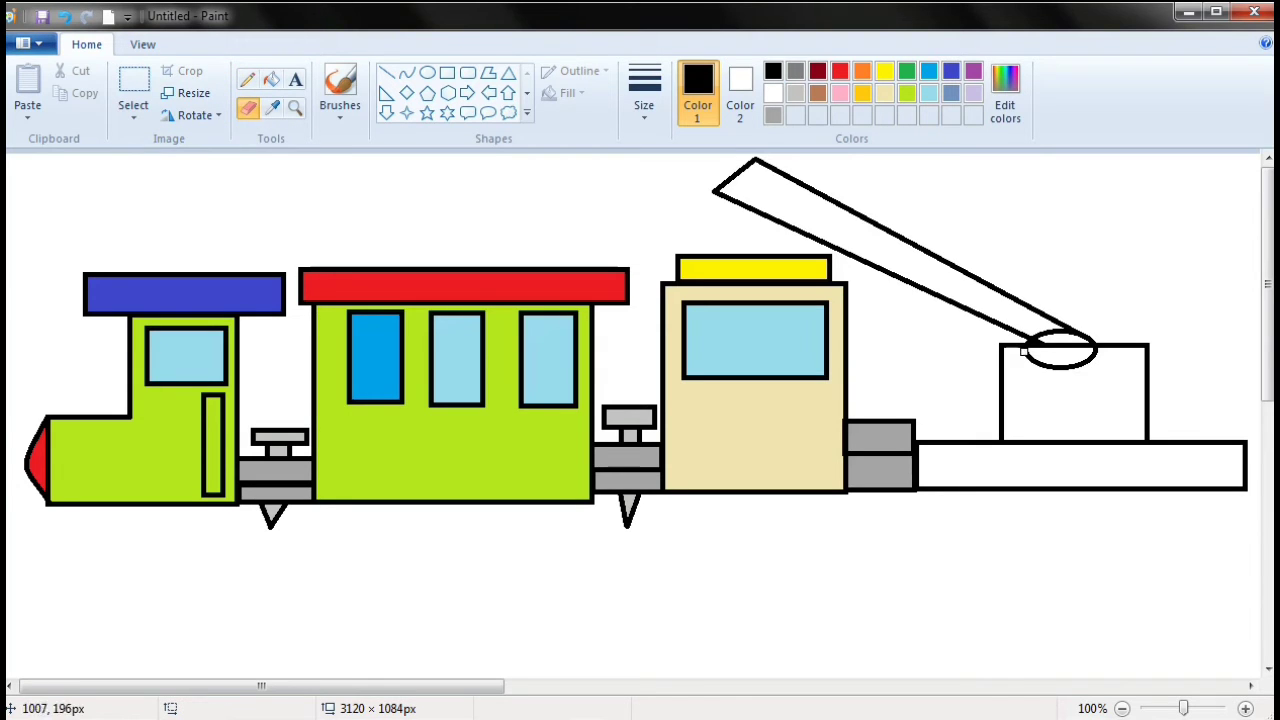
left_click_drag(1048, 343, 1040, 344)
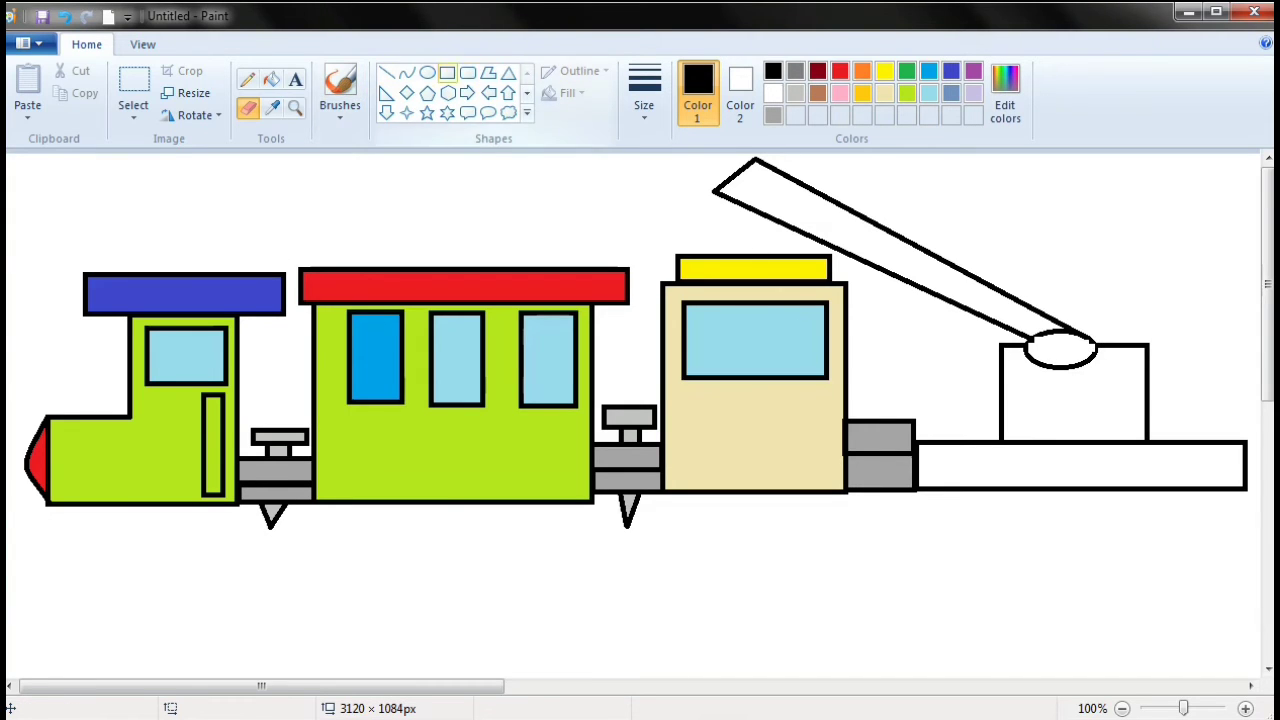
- Redraw the ellipse outline at the crane arm's foot, aligned over the existing one at about 70 × 38 px
left_click(427, 72)
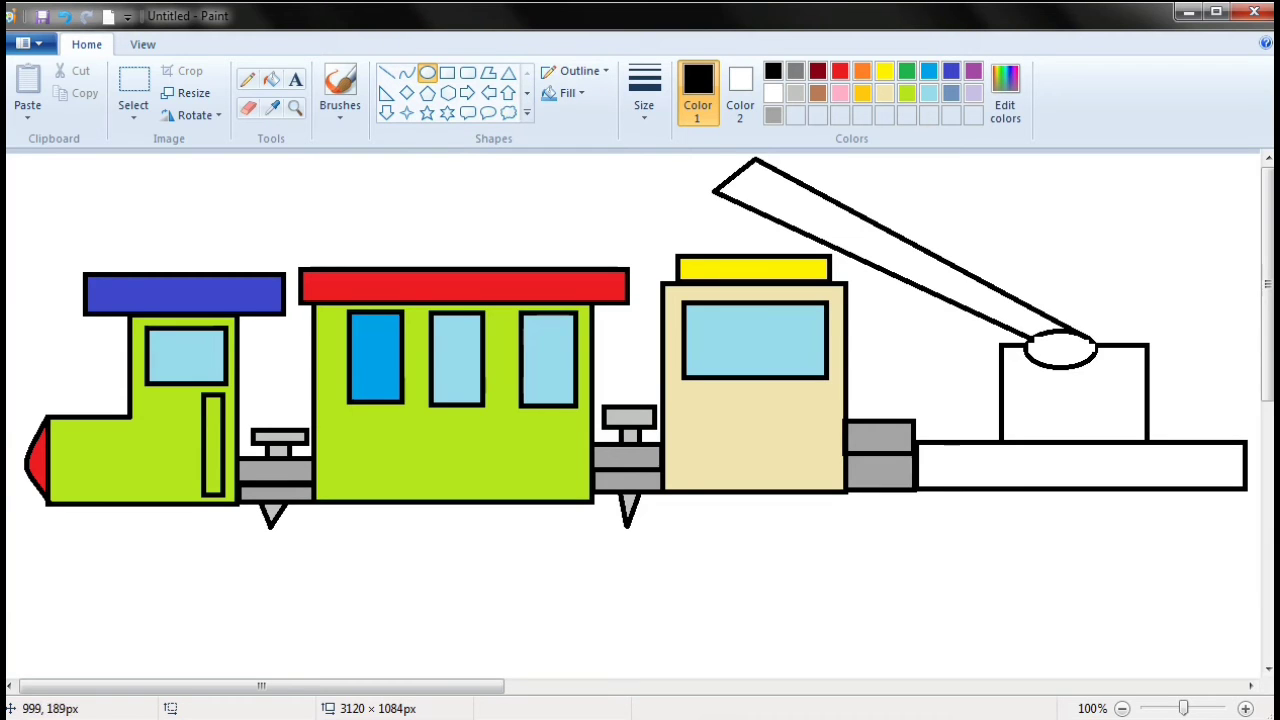
left_click_drag(1022, 335, 1100, 371)
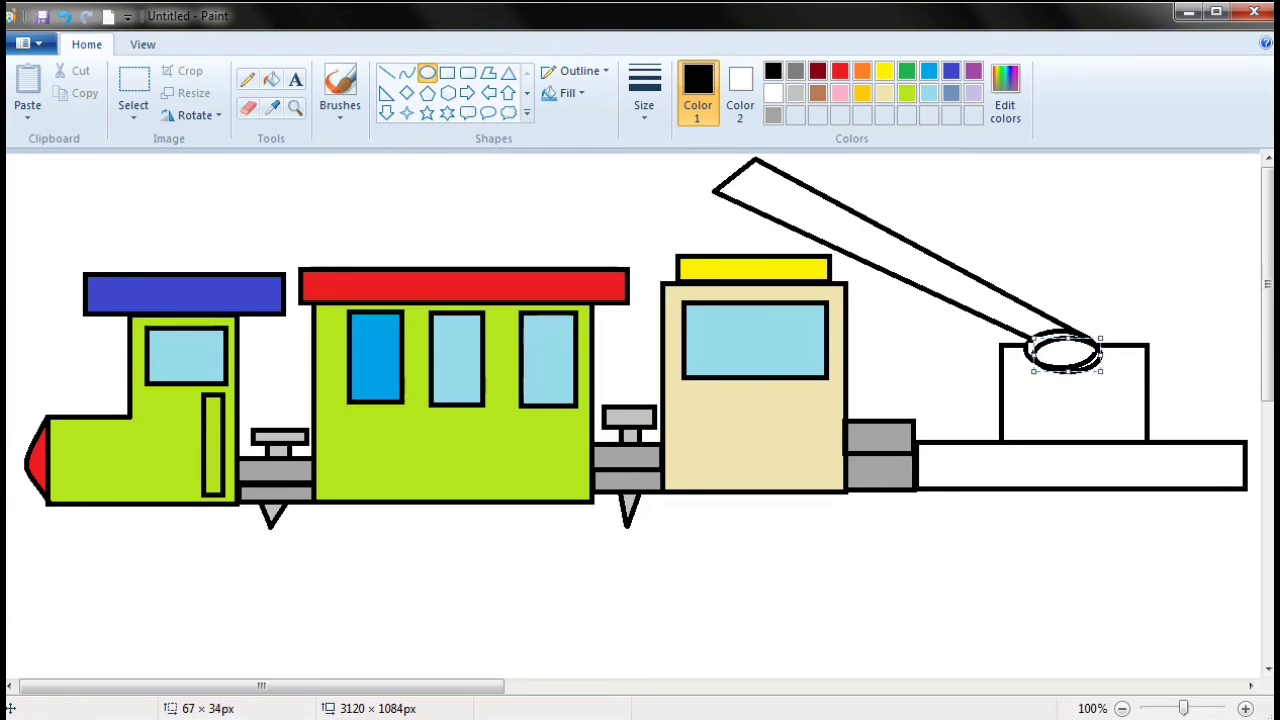
key("Left")
key("Left")
key("Left")
key("Up")
key("Up")
key("Up")
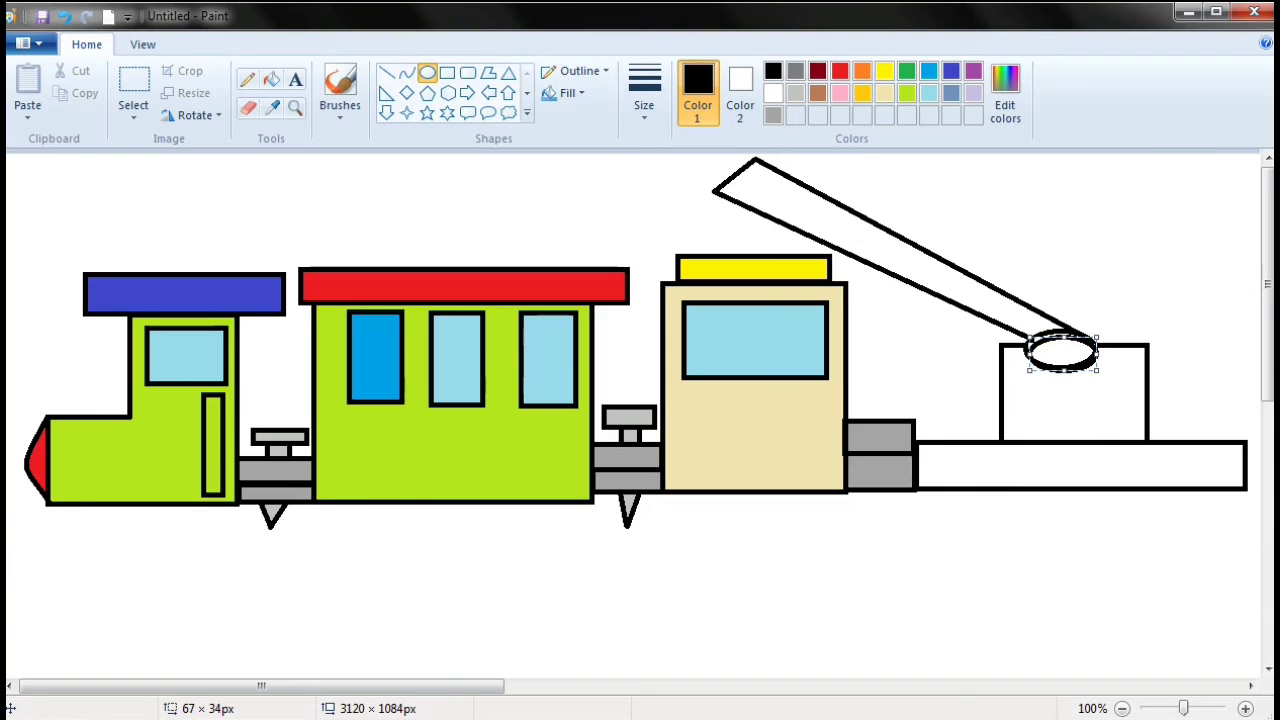
key("Up")
key("Up")
key("Up")
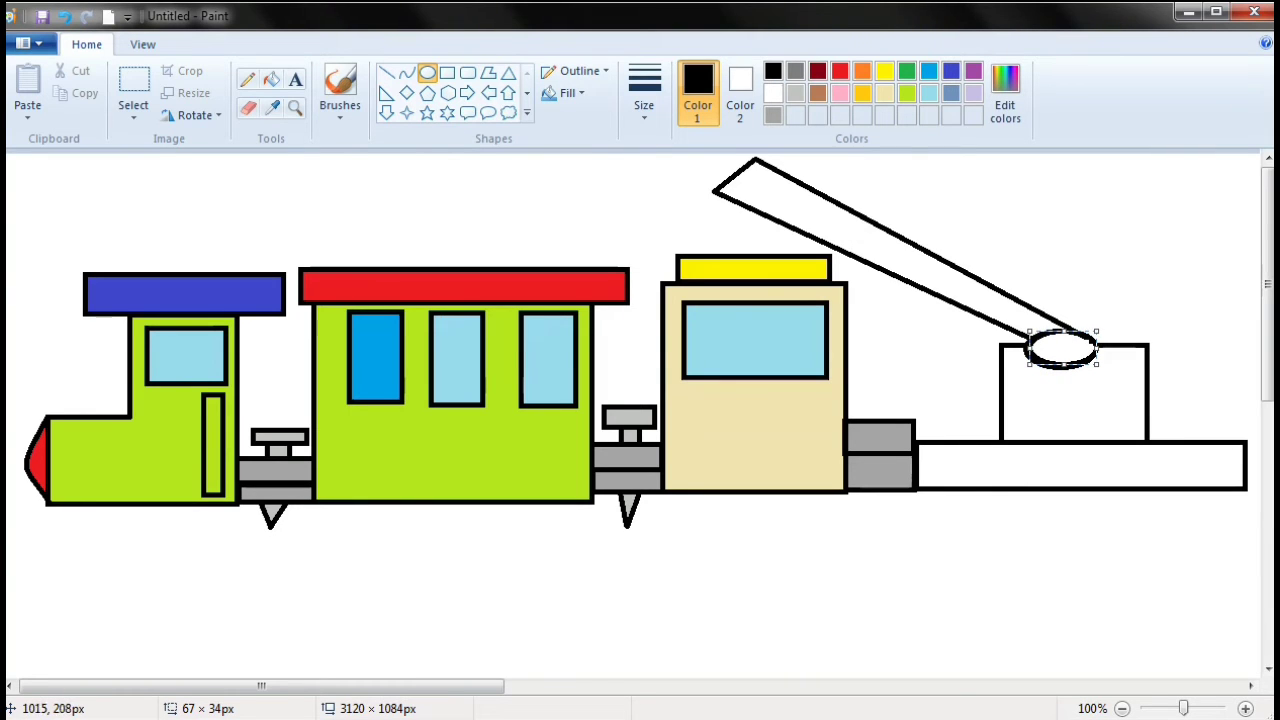
mouse_move(1022, 361)
left_mouse_down()
mouse_move(1008, 371)
mouse_move(1016, 364)
left_mouse_up()
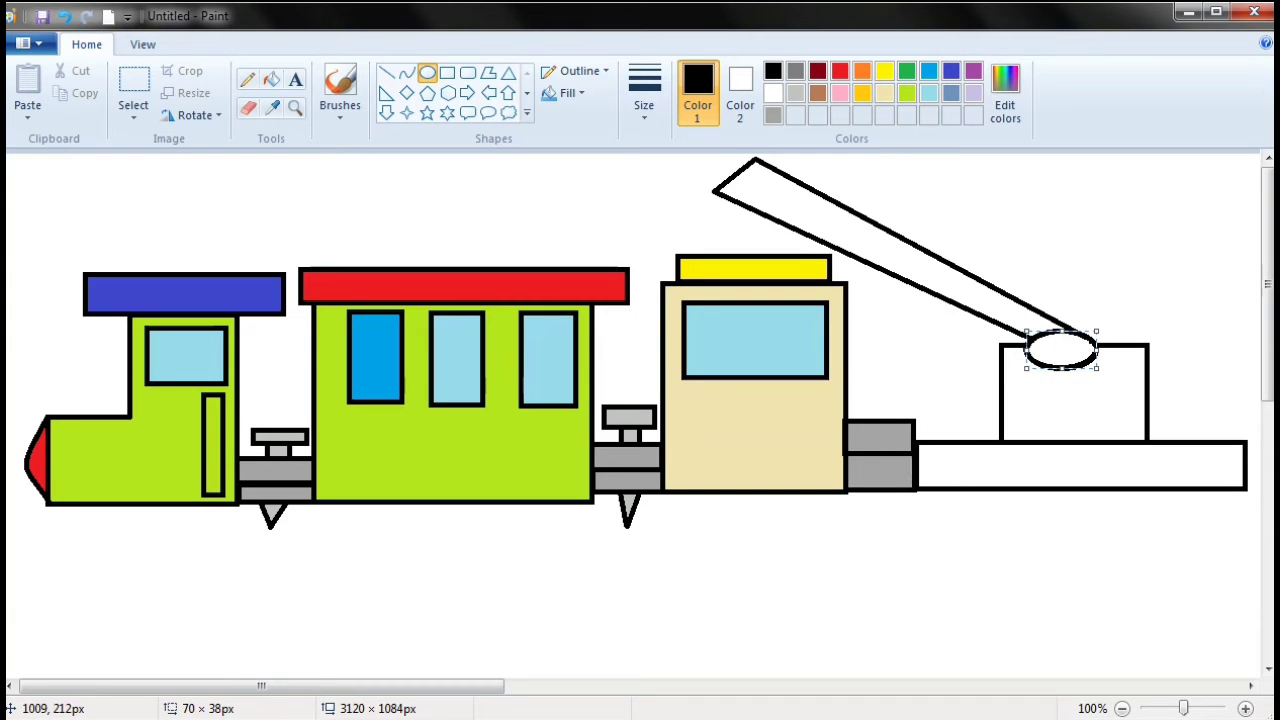
left_click(1196, 261)
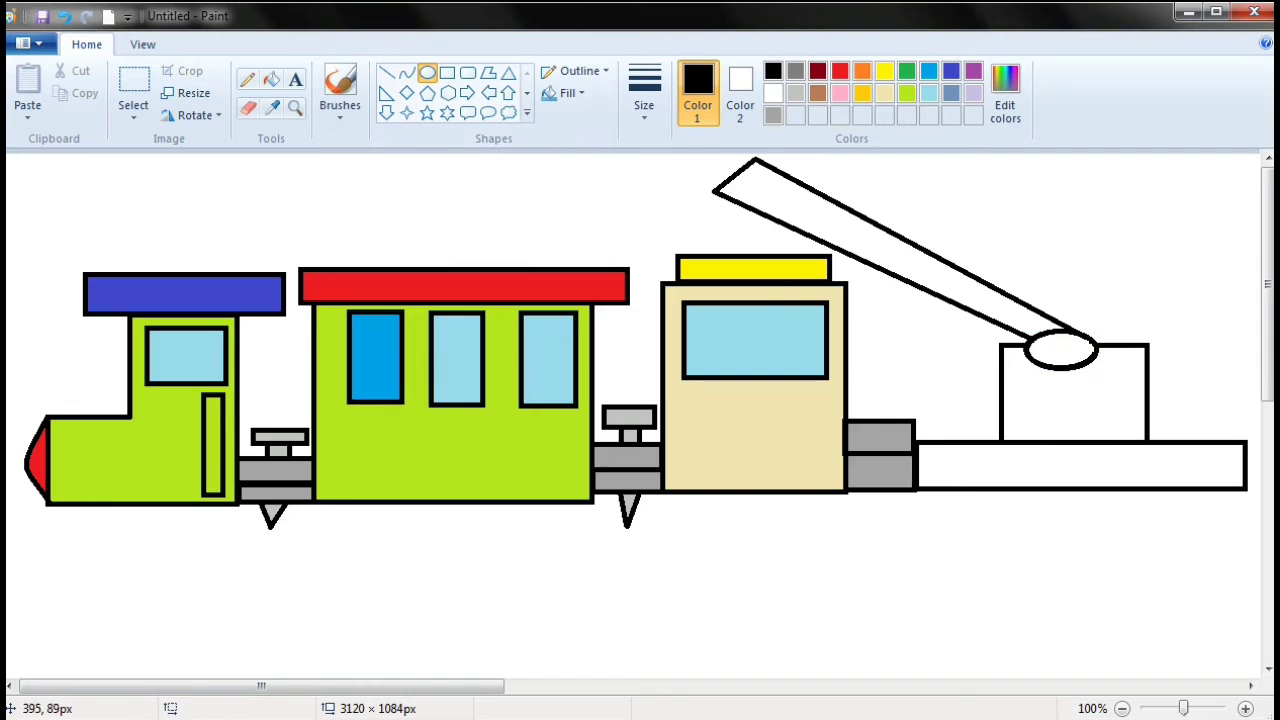
- Draw an ellipse of about 74 × 38 px centred on the upper edge of the first carriage's red roof
left_click_drag(414, 275, 488, 237)
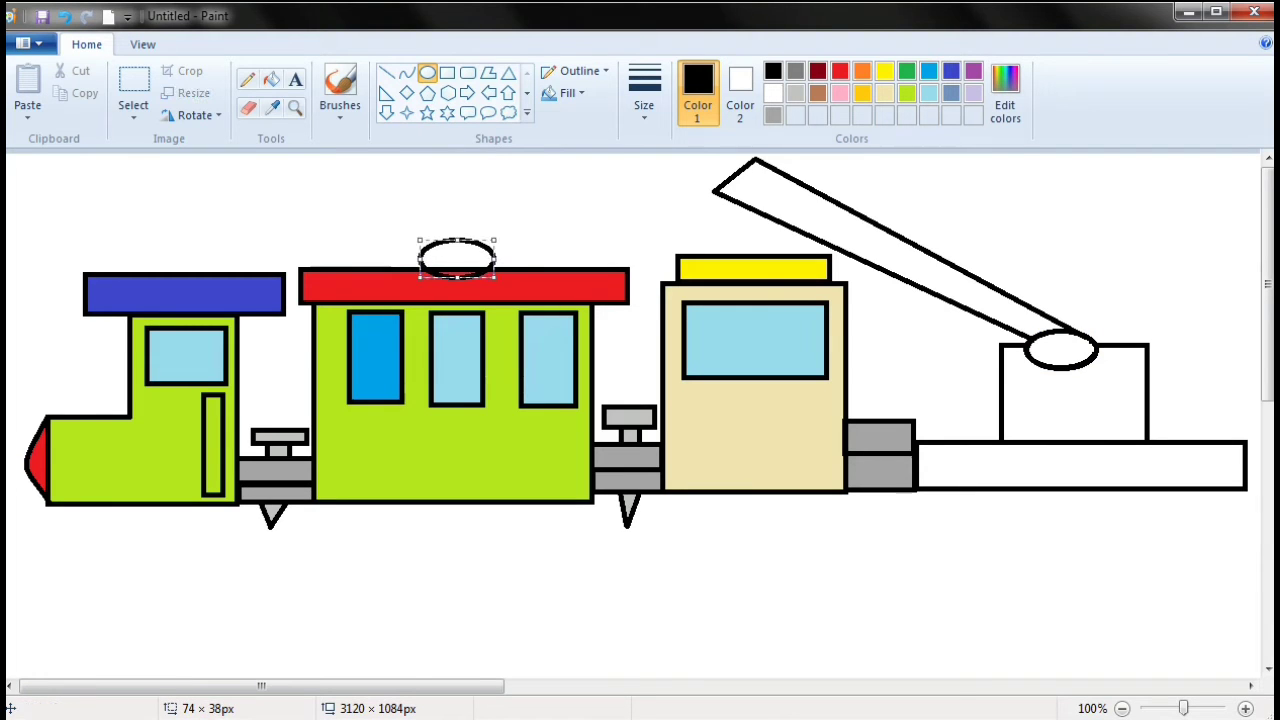
key("Down")
key("Down")
key("Down")
key("Down")
key("Down")
key("Down")
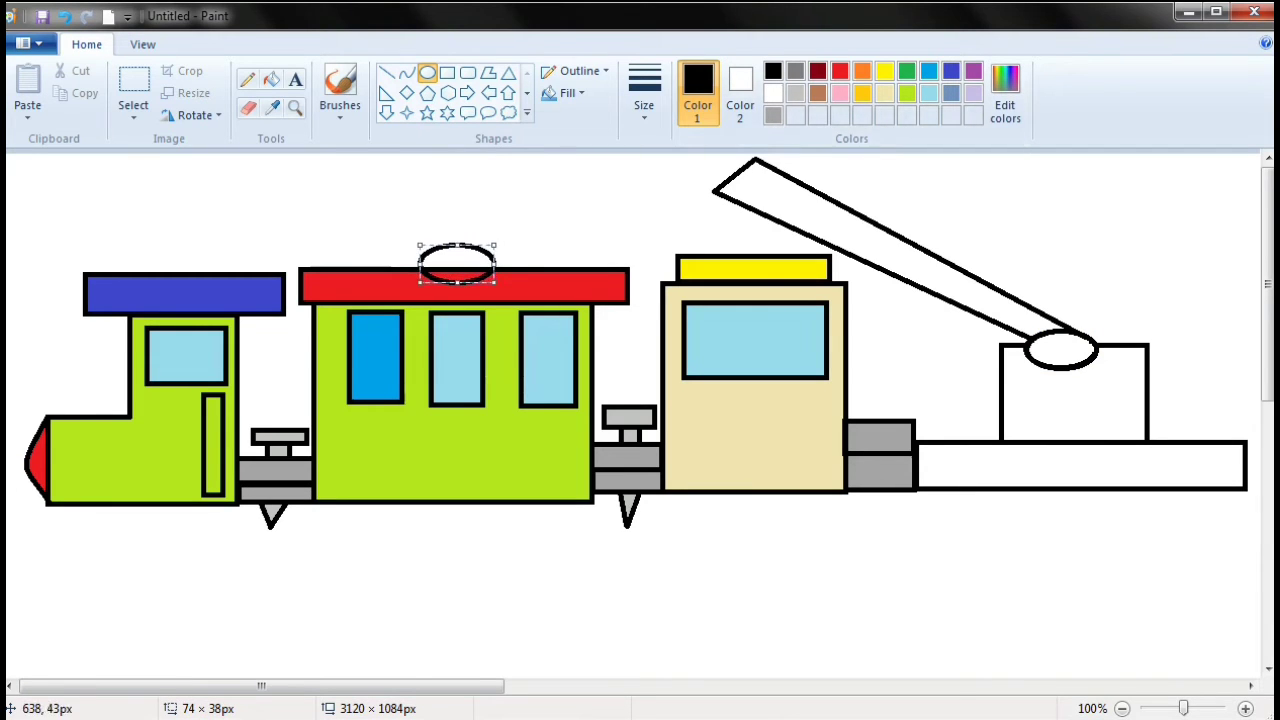
key("Down")
key("Down")
key("Down")
key("Down")
key("Escape")
- Delete a region of about 91 × 24 px containing the ellipse's lower half inside the red roof
left_click(133, 85)
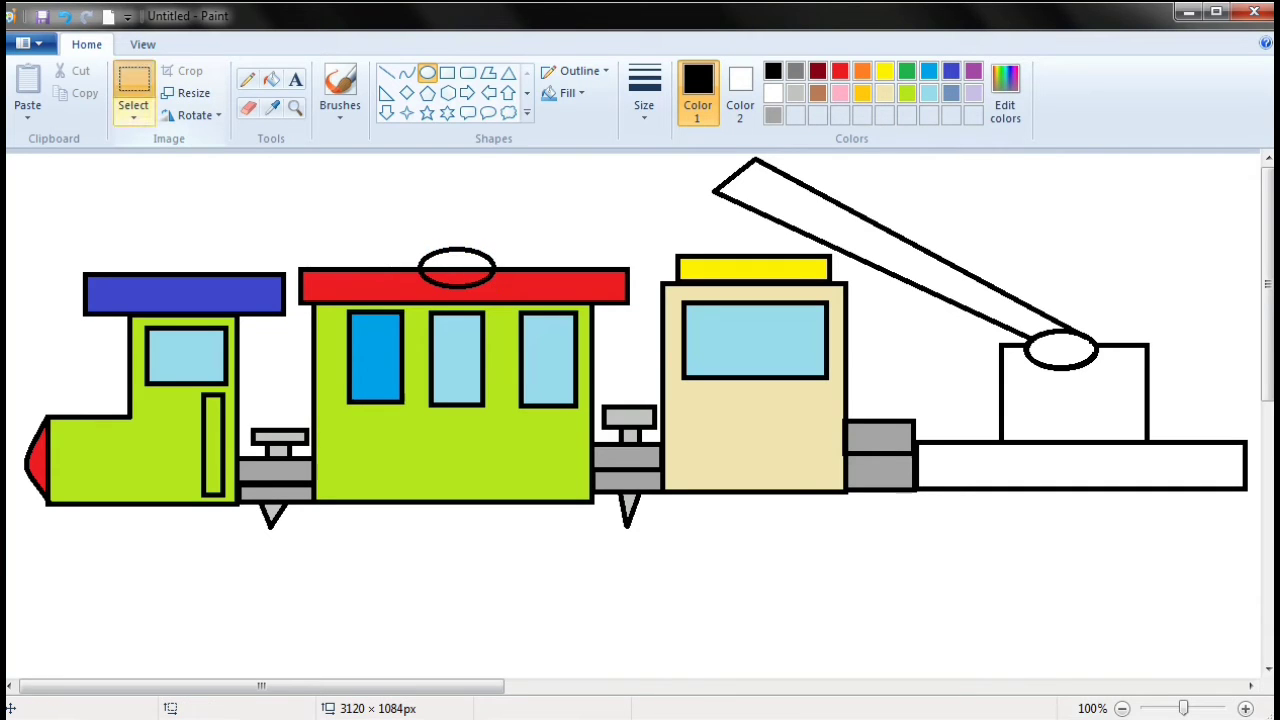
left_click_drag(407, 290, 476, 296)
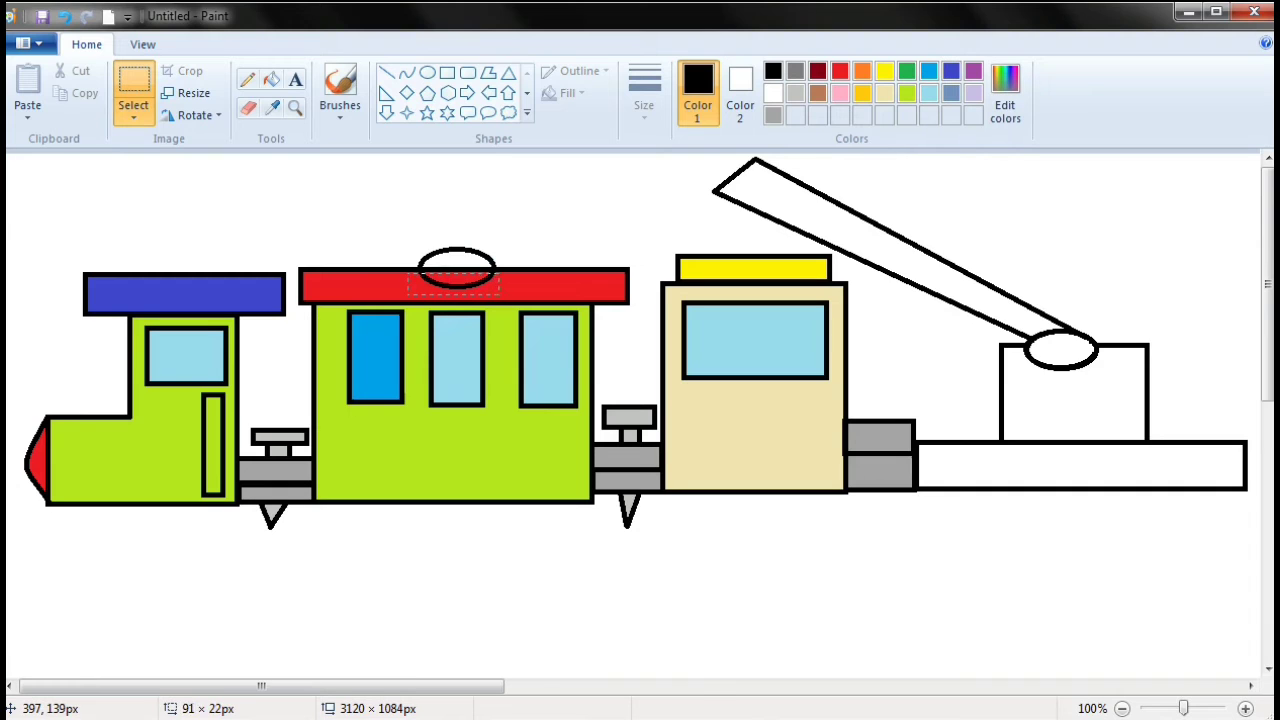
left_click_drag(404, 293, 406, 296)
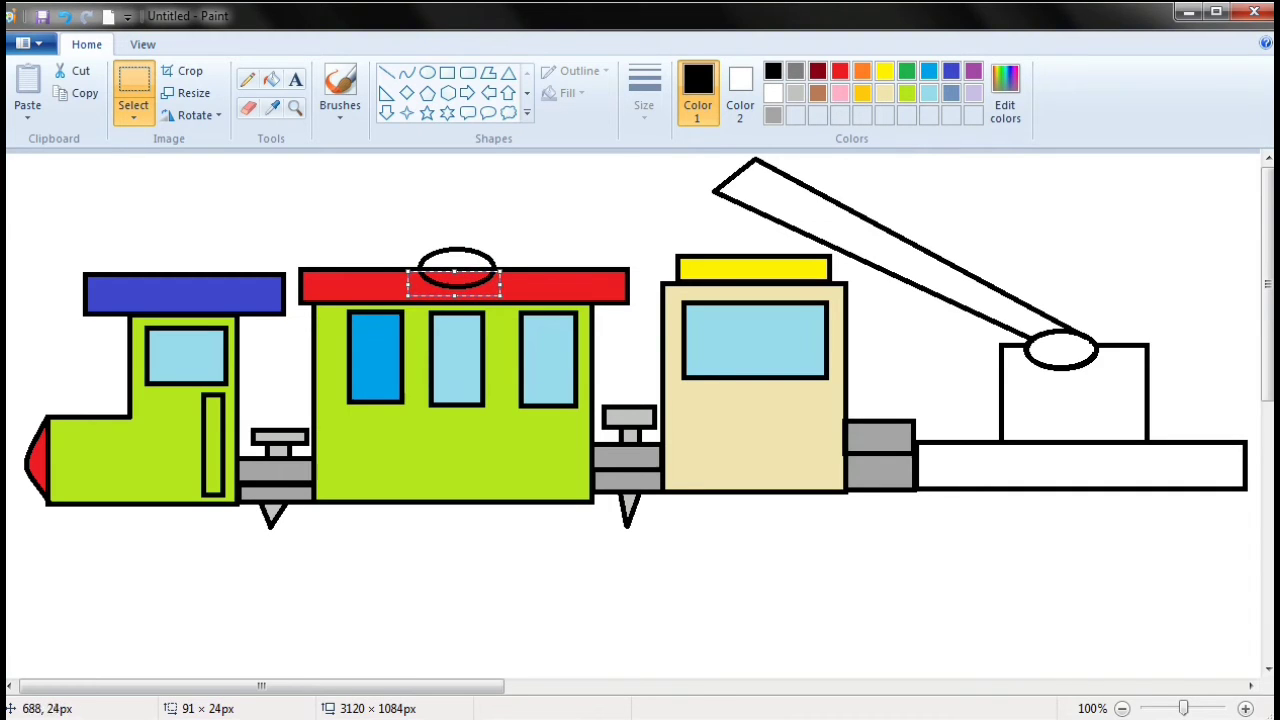
key("Delete")
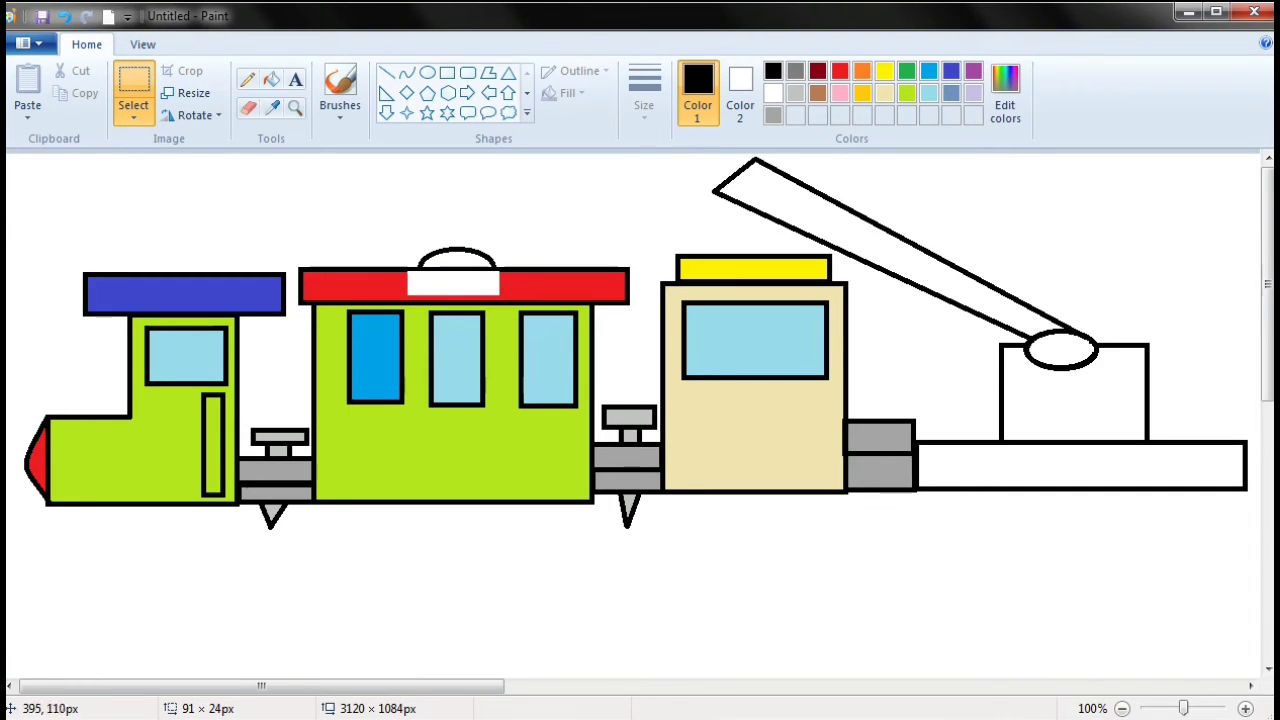
- Fill the white gap in the first carriage's roof with red
left_click(840, 71)
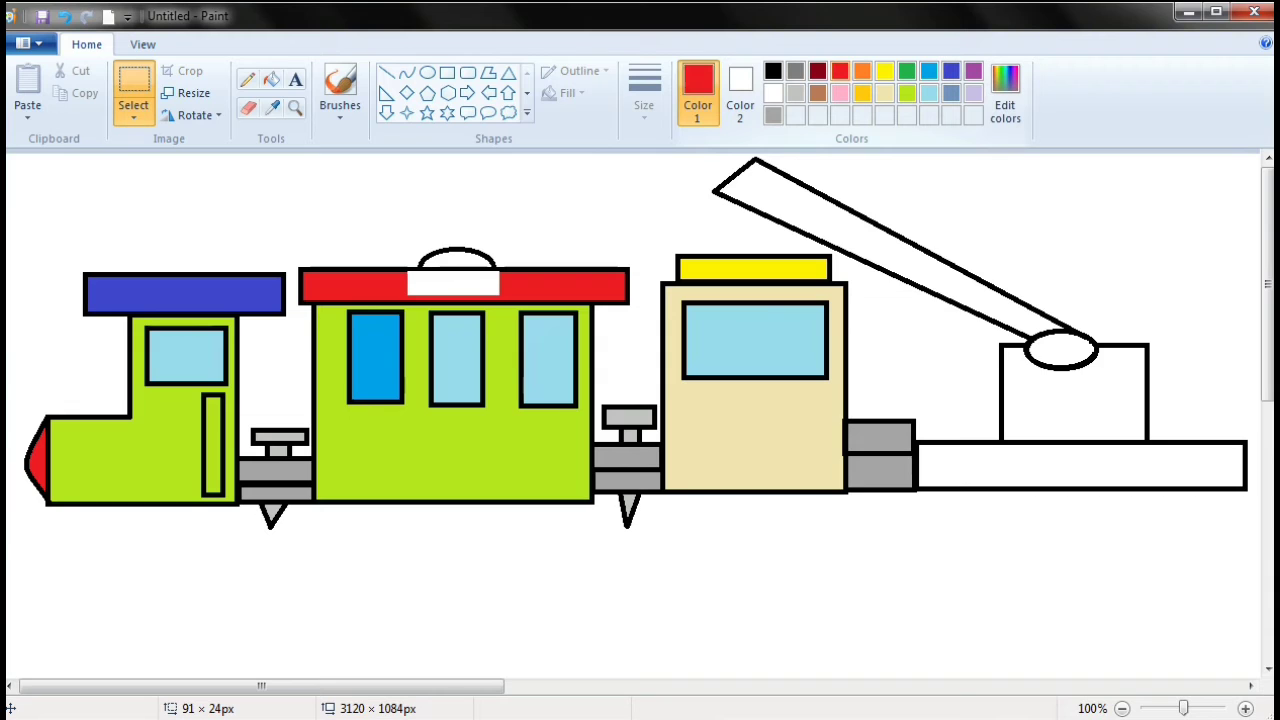
left_click(271, 79)
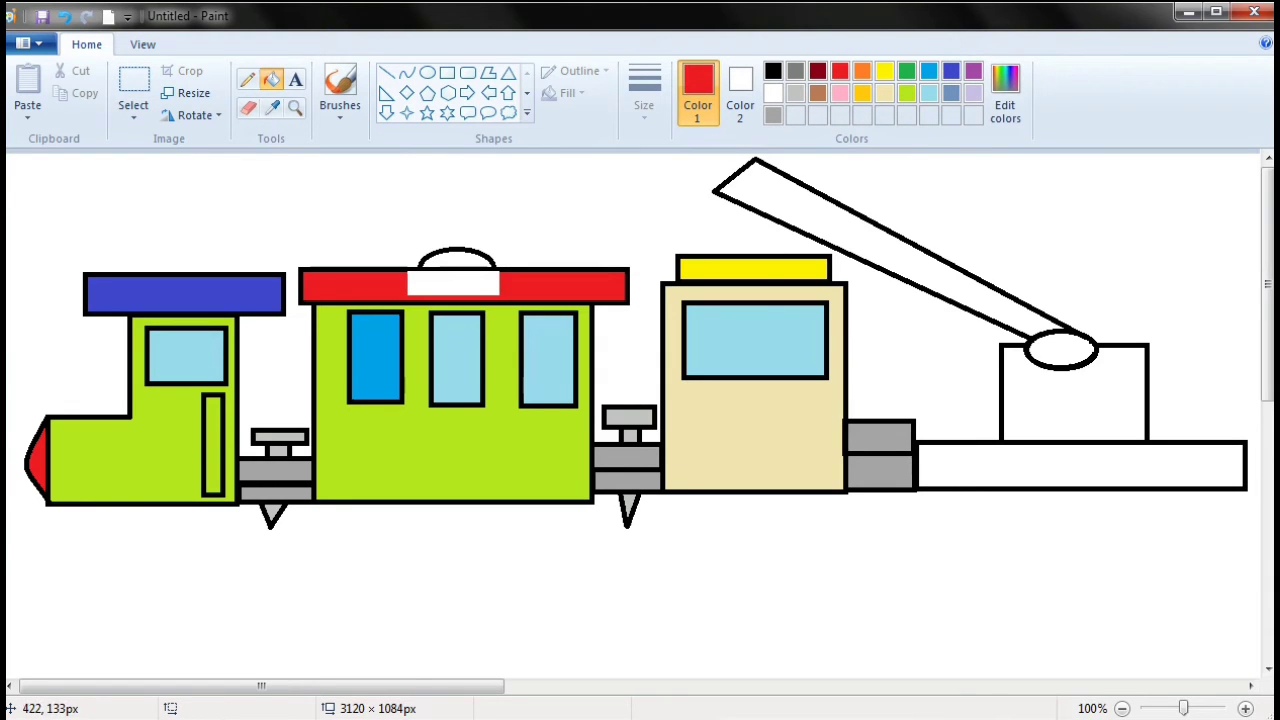
left_click(428, 285)
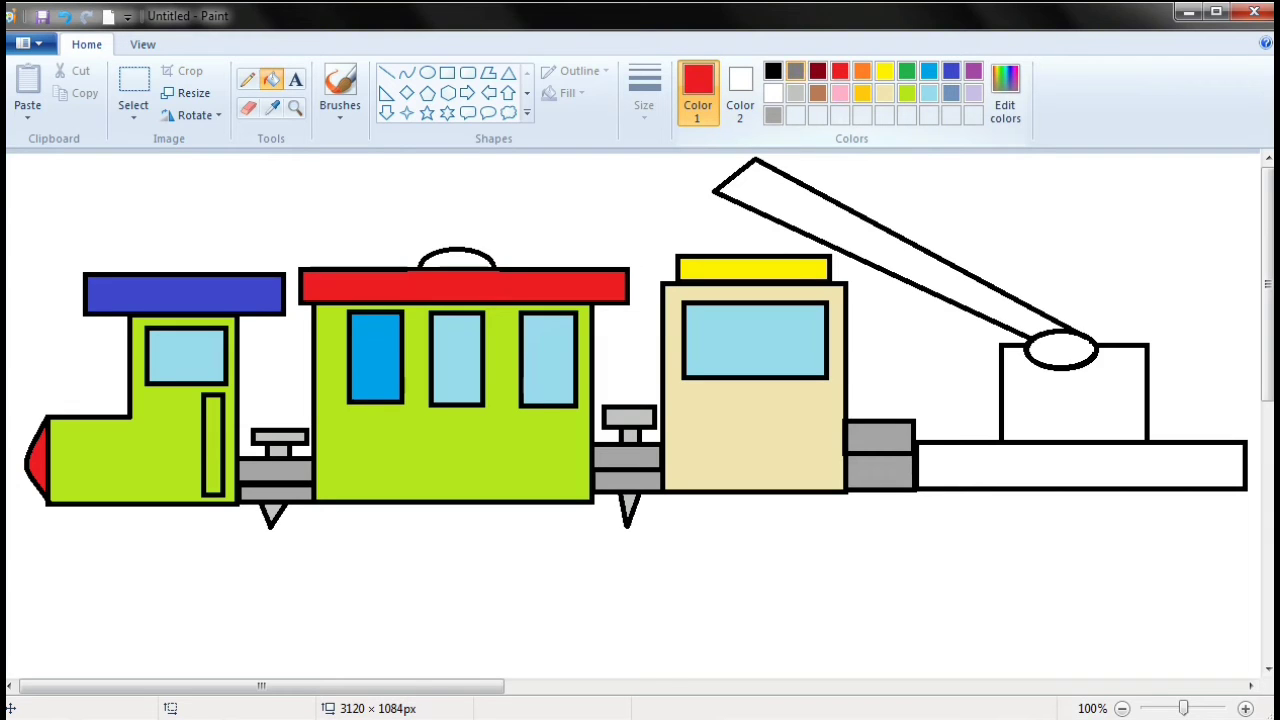
- Draw two black lines from the roof dome toward the locomotive, one nearly horizontal about 290 × 5 px and one rising steeply
left_click(773, 71)
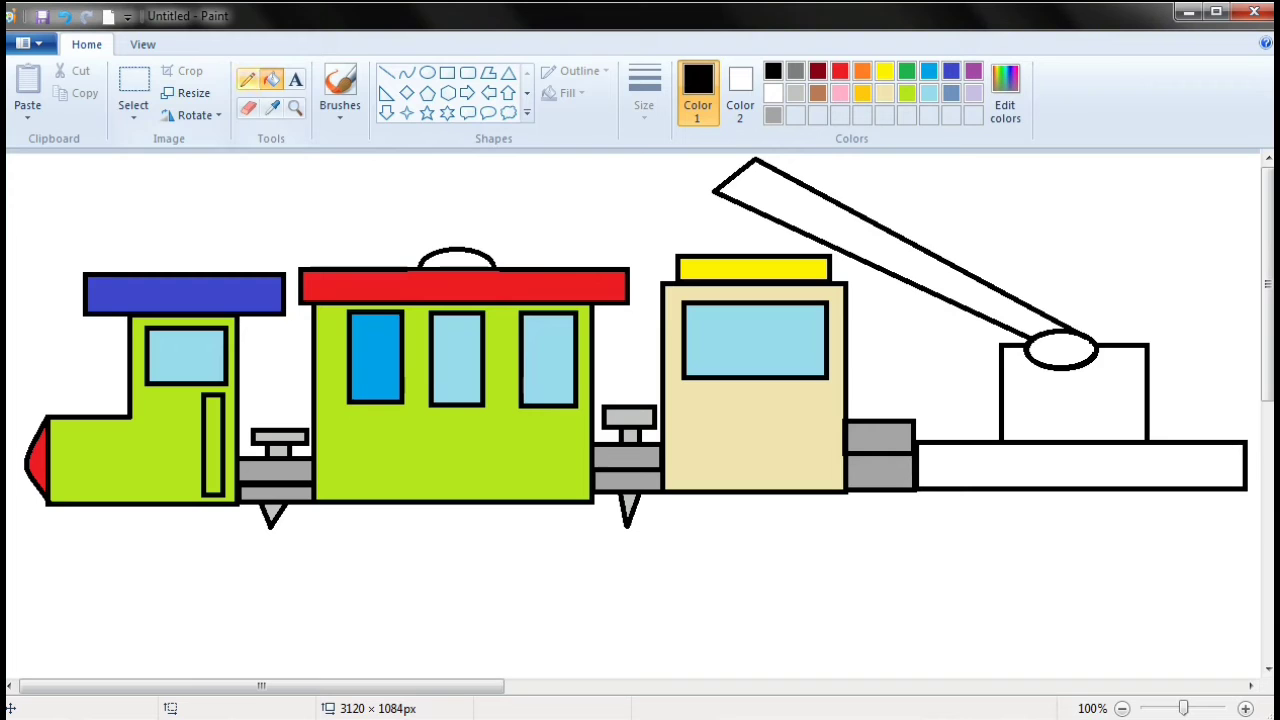
left_click(386, 73)
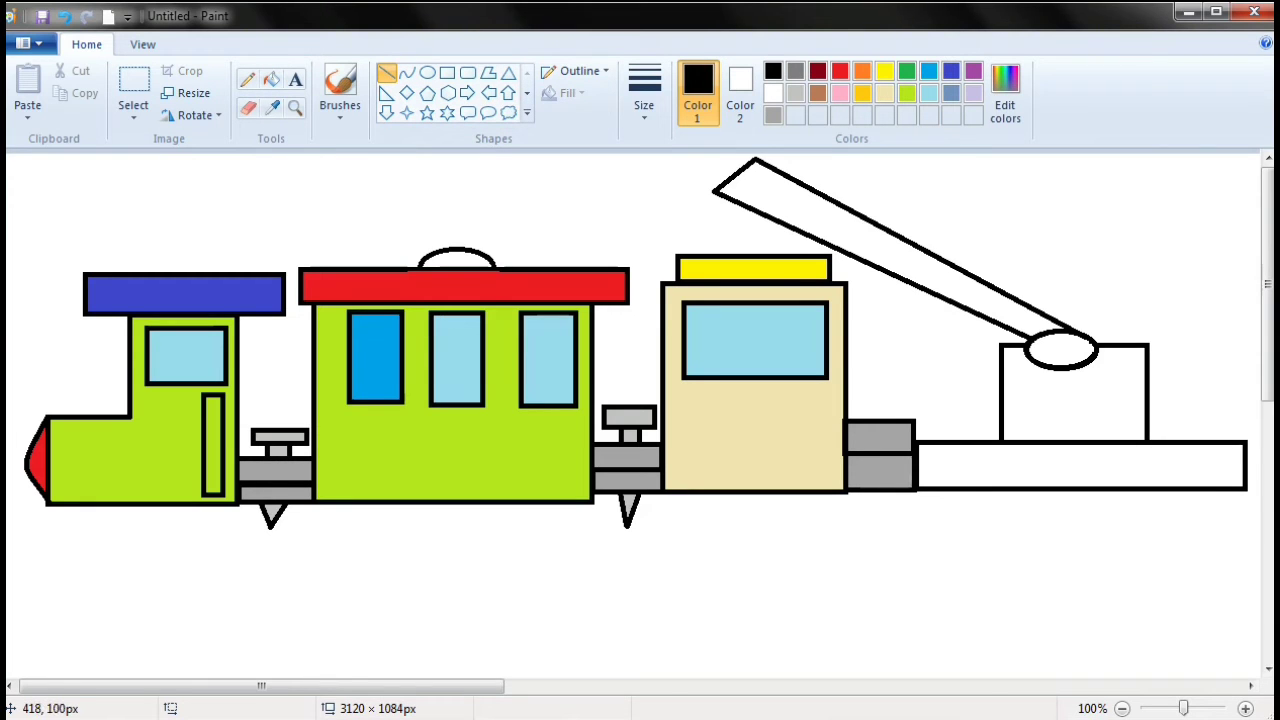
left_click_drag(424, 252, 133, 256)
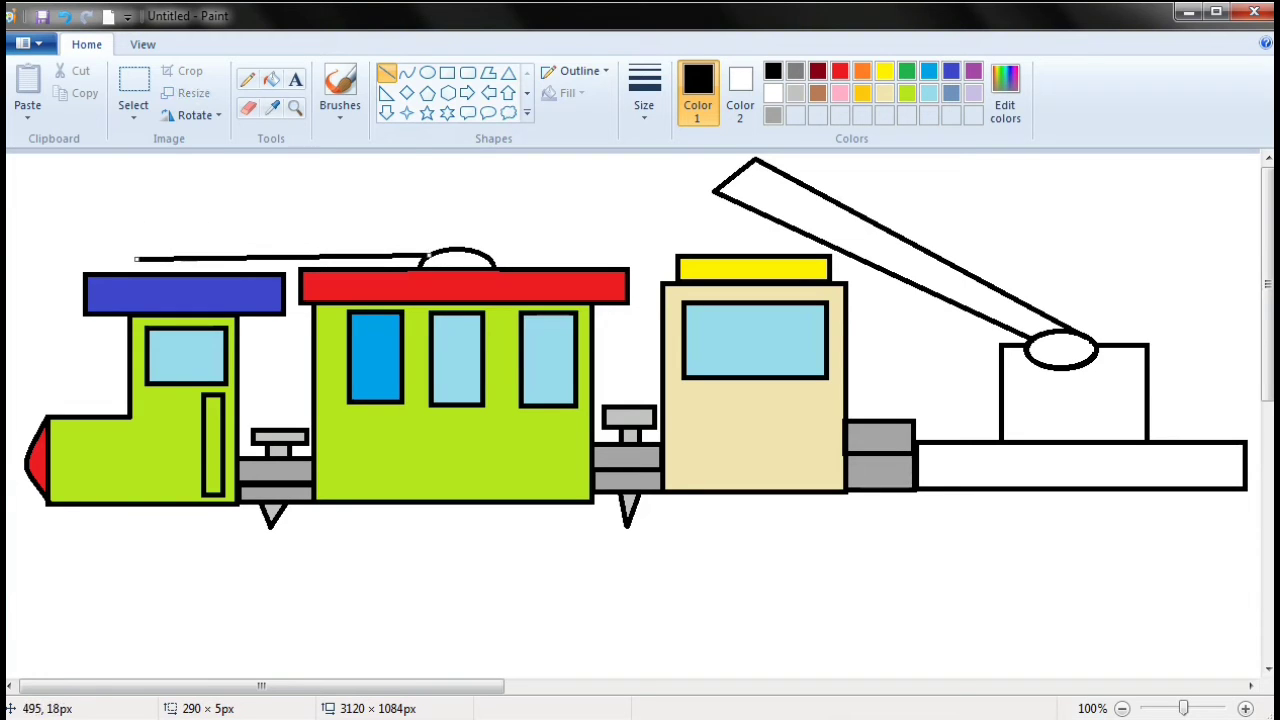
left_click_drag(452, 244, 241, 169)
left_click(494, 215)
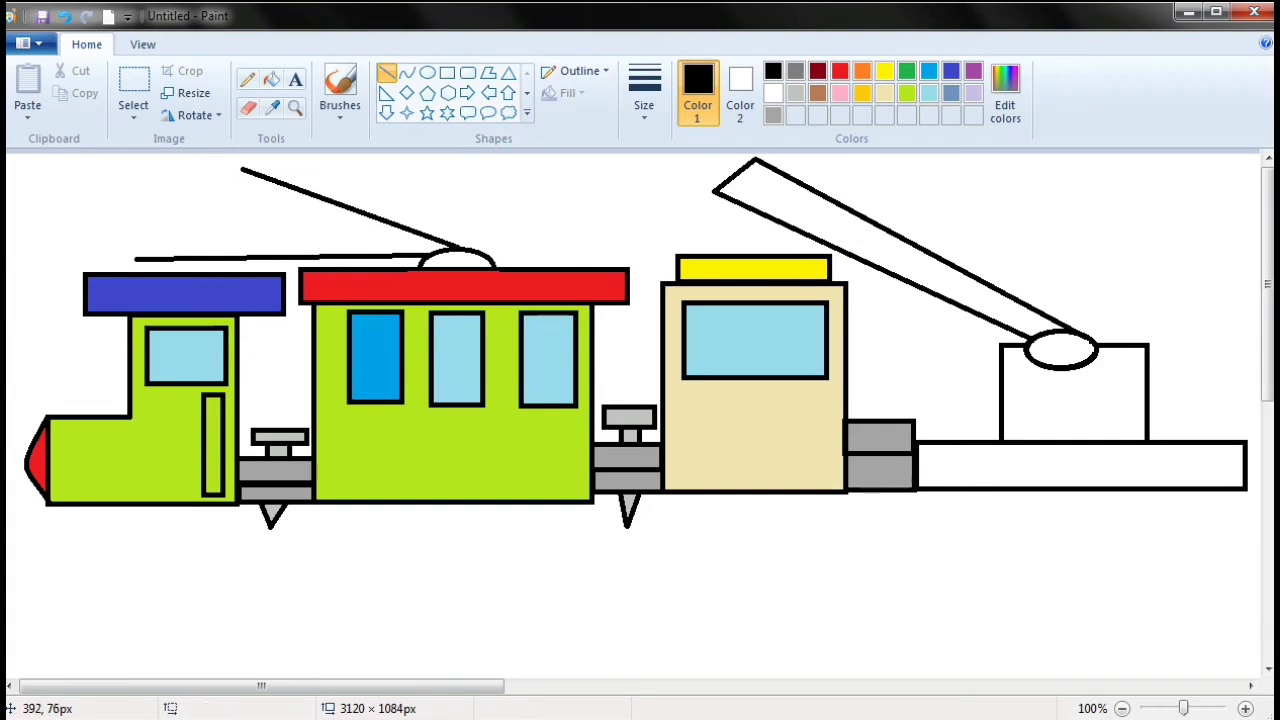
- Close both roof arms with second long lines of about 218 × 89 px and 305 × 12 px and short lines across their outer ends
left_click_drag(473, 243, 256, 157)
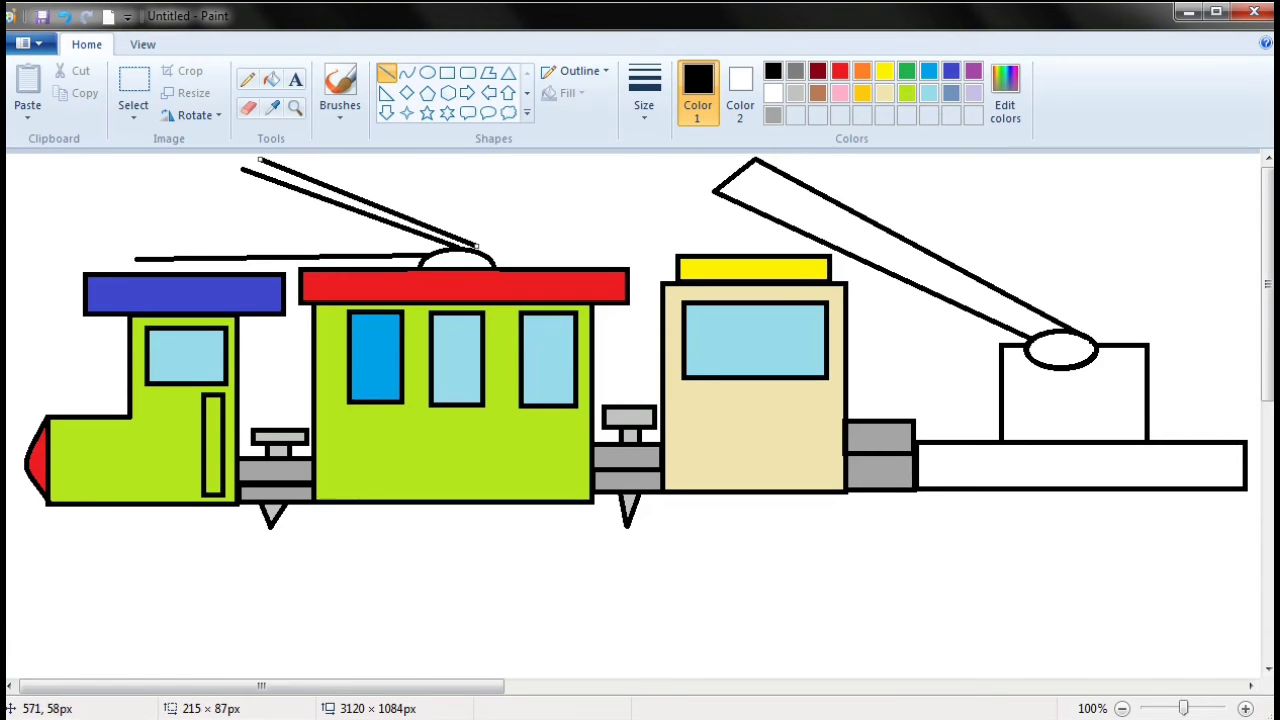
left_click_drag(477, 245, 481, 248)
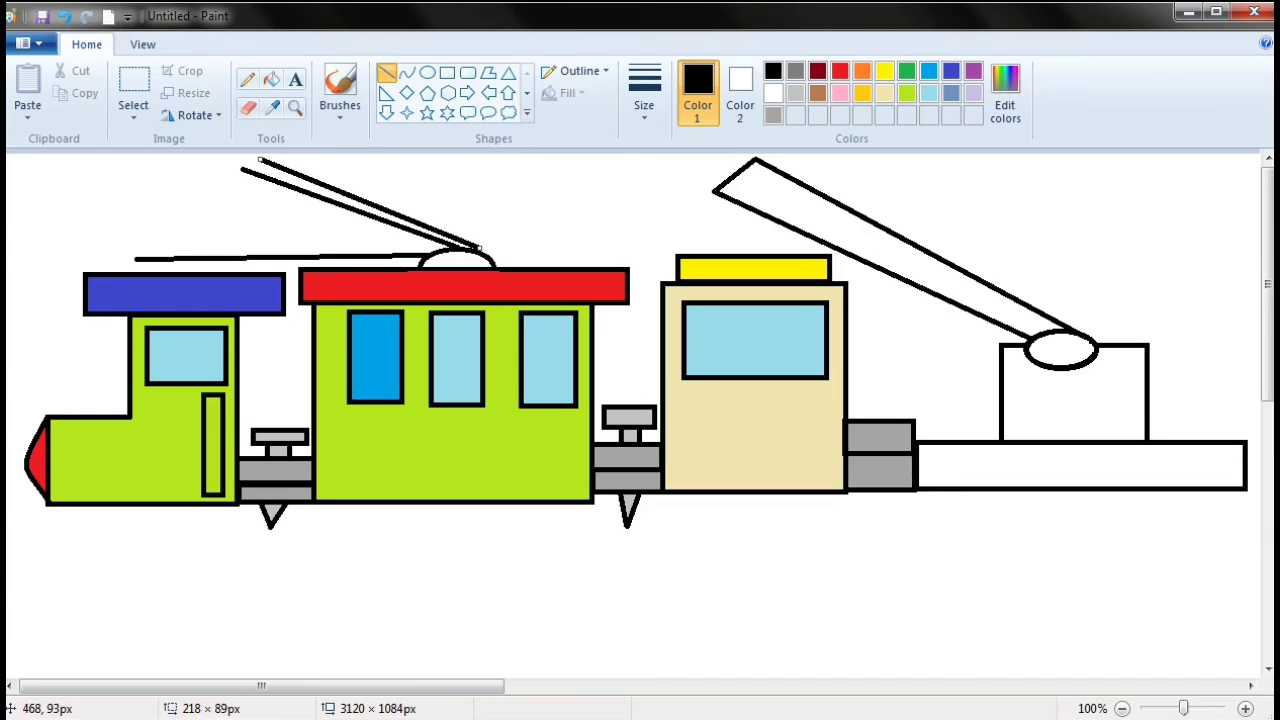
left_click(406, 183)
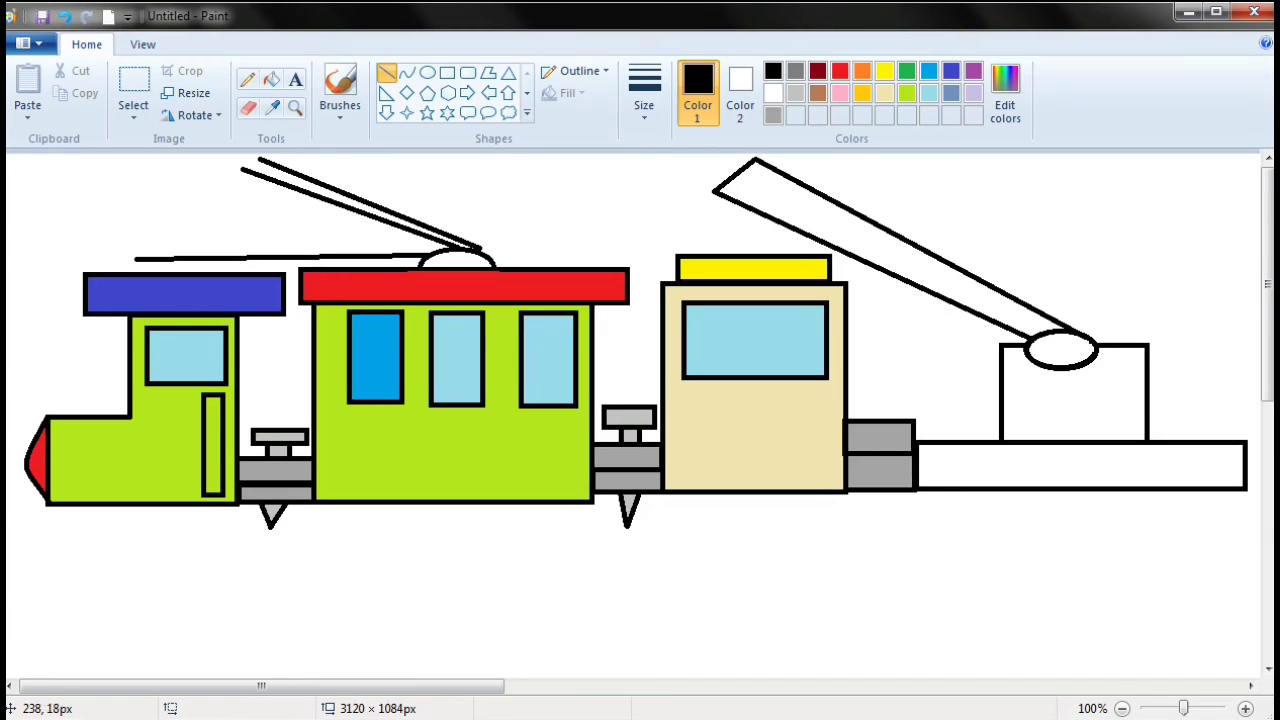
mouse_move(241, 166)
left_mouse_down()
mouse_move(286, 157)
mouse_move(259, 156)
left_mouse_up()
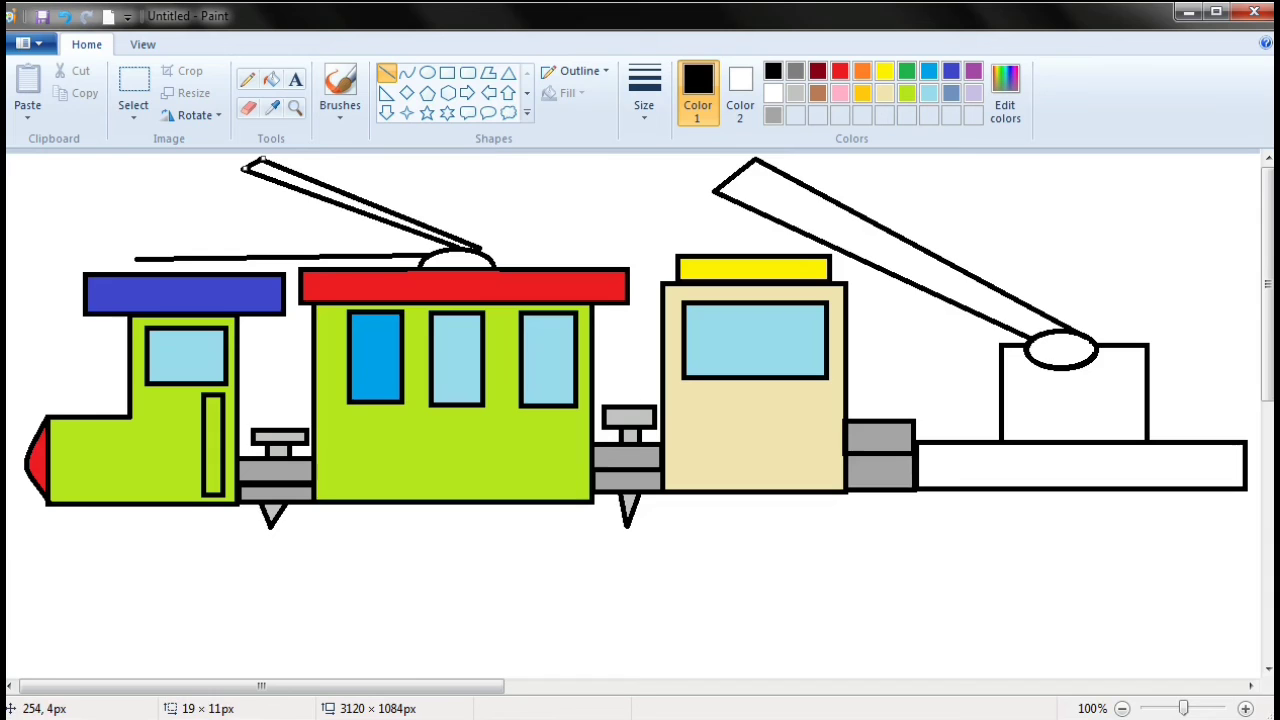
left_click(347, 158)
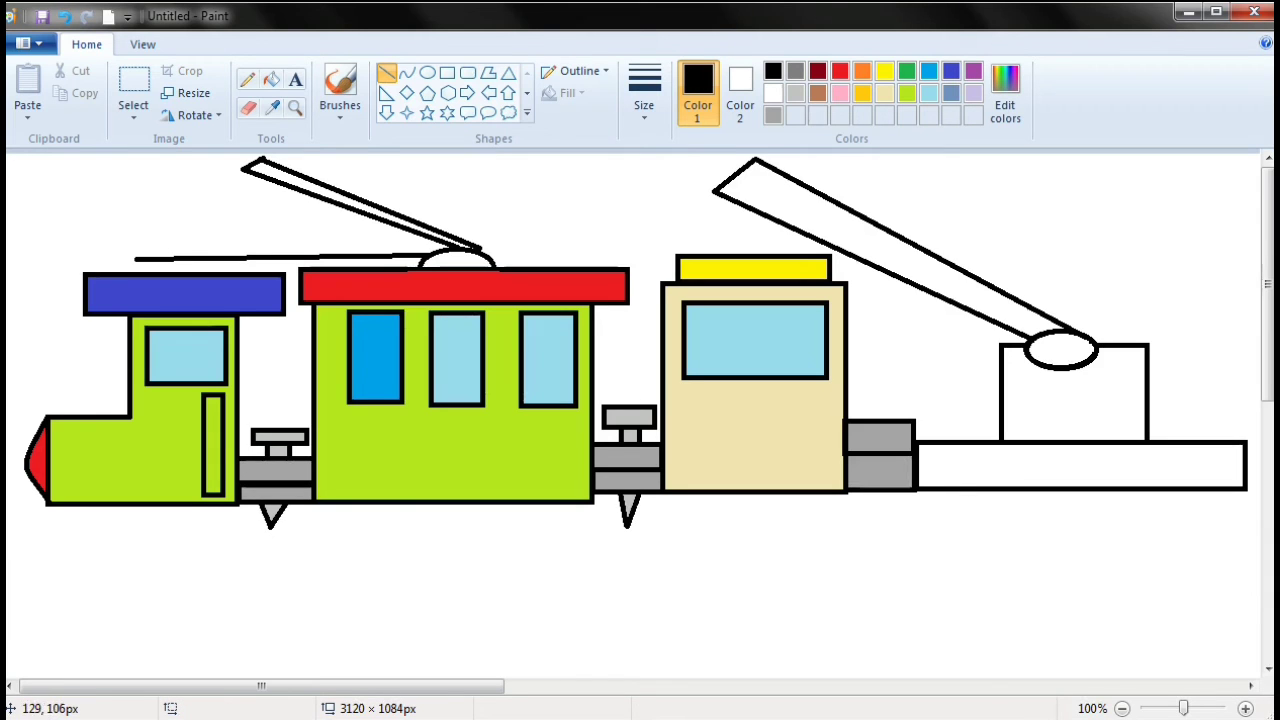
mouse_move(135, 258)
left_mouse_down()
mouse_move(139, 213)
mouse_move(143, 235)
mouse_move(229, 244)
mouse_move(444, 243)
left_mouse_up()
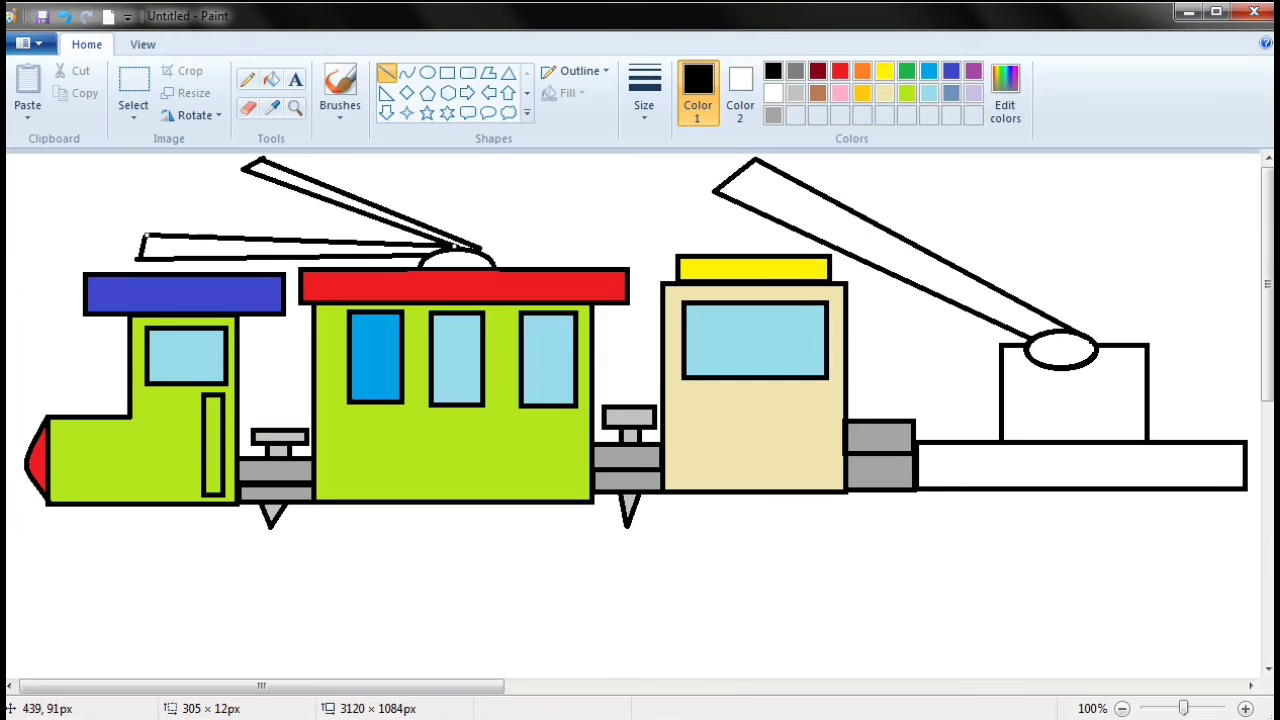
left_click(610, 230)
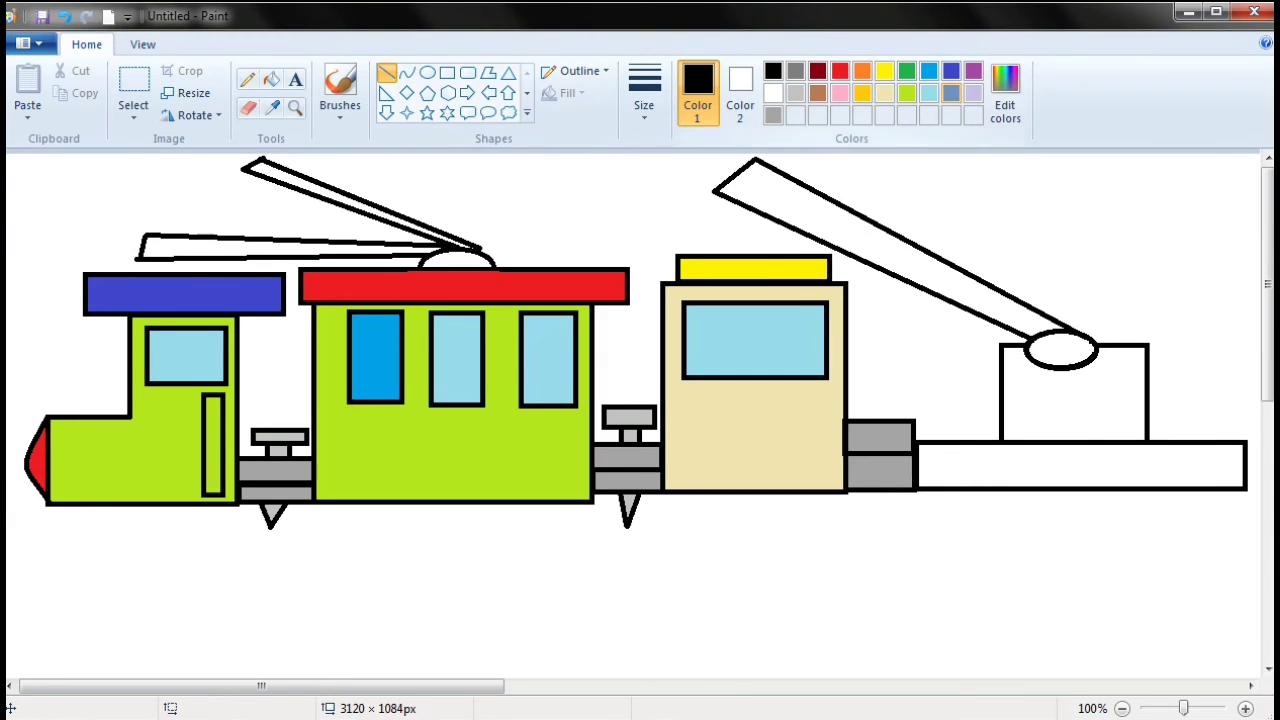
- Fill both roof arms and the crane wagon's arm with lime green
left_click(906, 93)
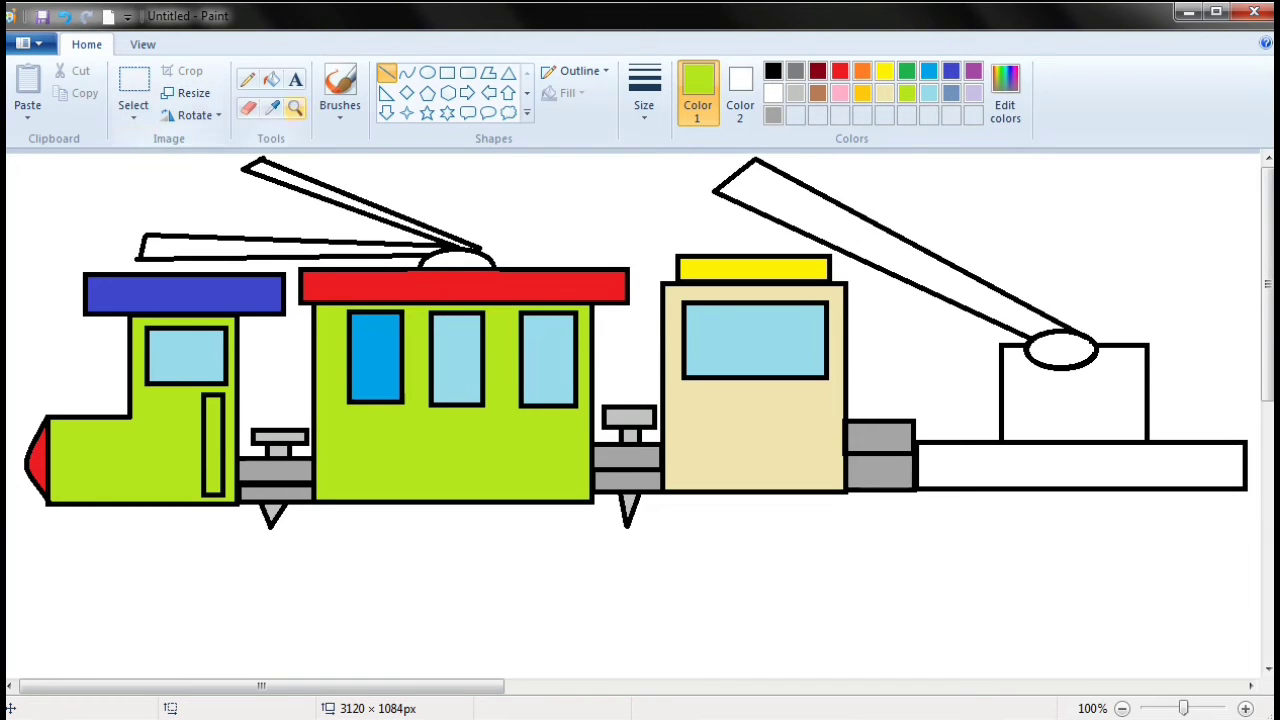
left_click(271, 79)
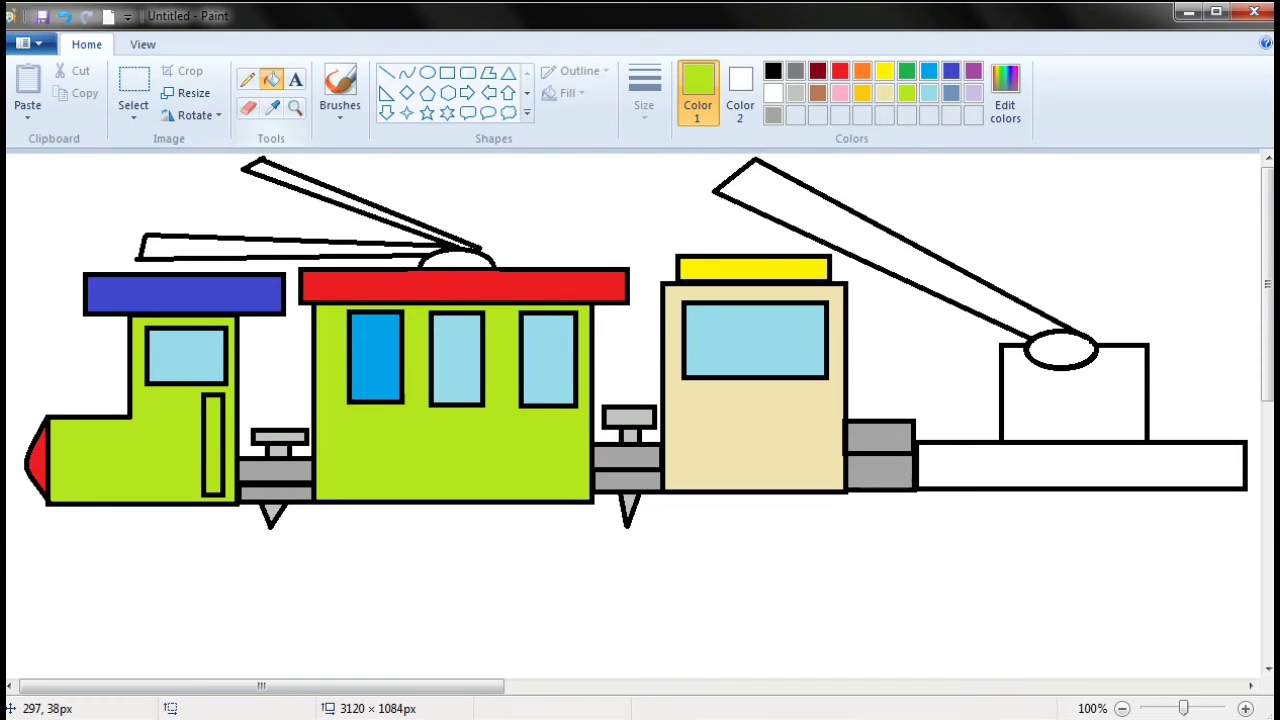
left_click(303, 186)
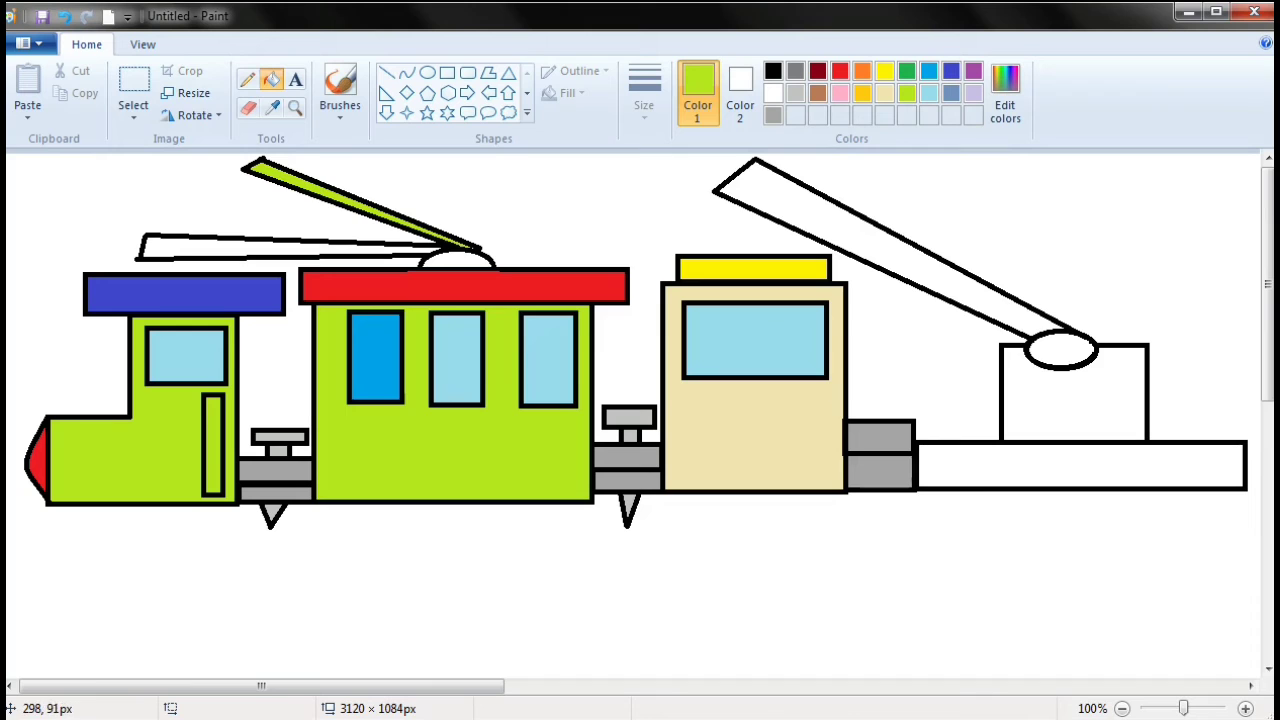
left_click(304, 244)
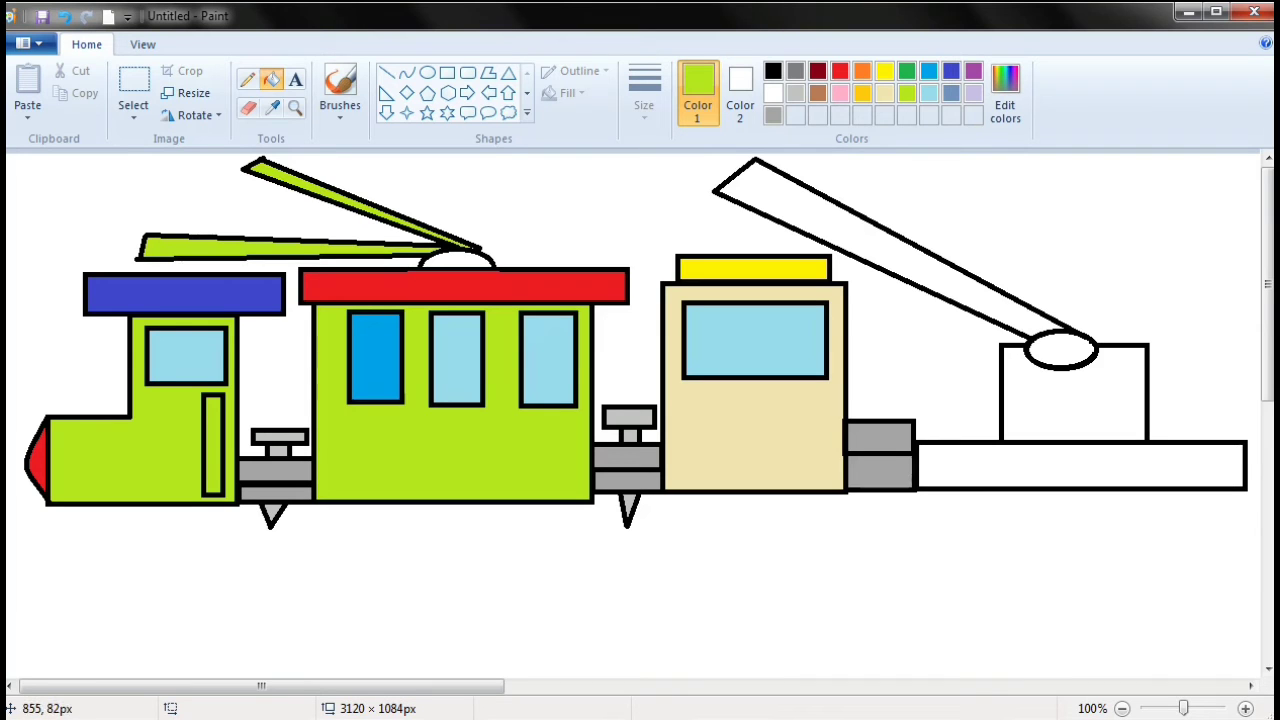
left_click(860, 235)
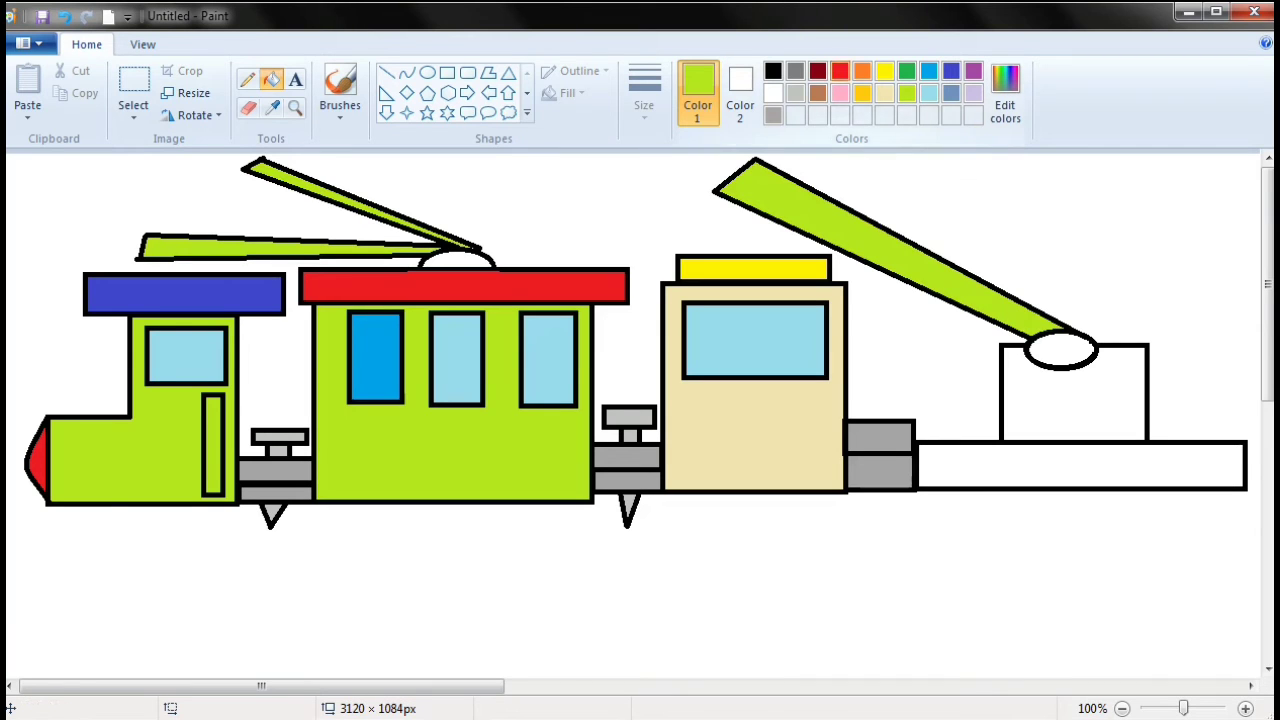
- Fill the crane wagon's cabin with red and its long base with gold
left_click(839, 71)
left_click(1075, 400)
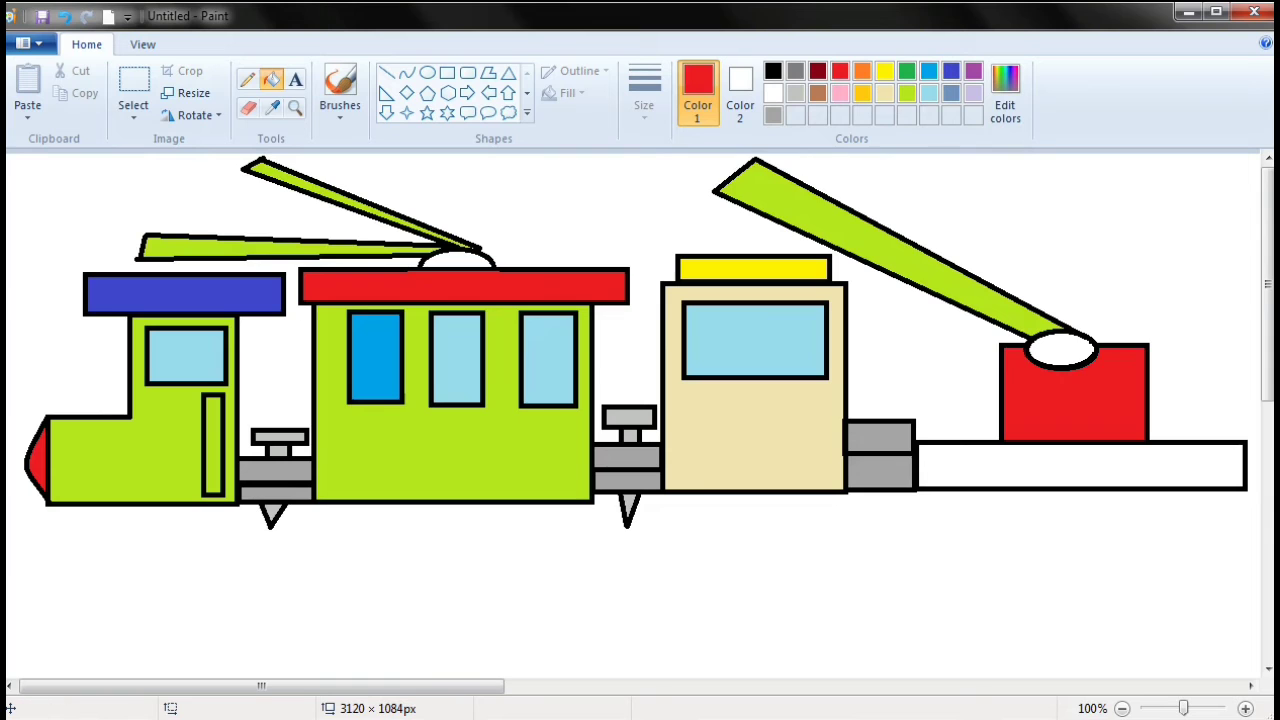
left_click(862, 93)
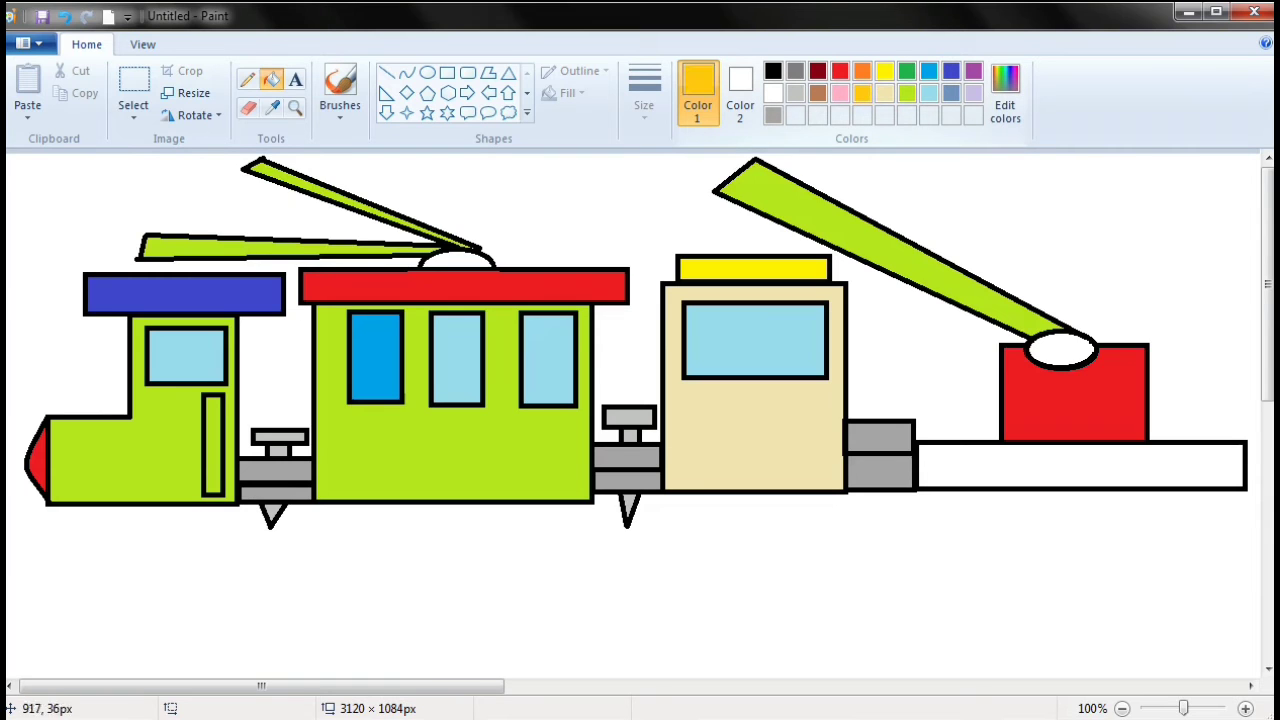
left_click(1031, 463)
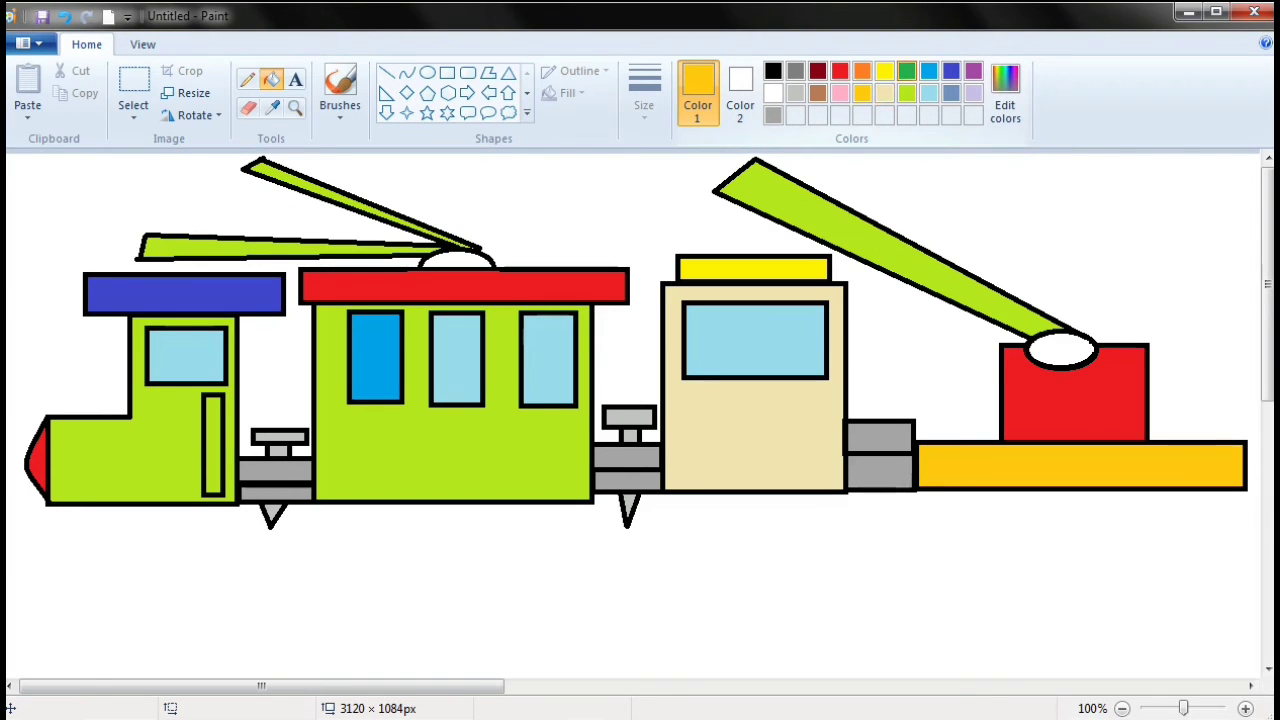
- Fill the crane arm's foot ellipse and the first carriage's roof dome with dark green
left_click(906, 71)
left_click(1041, 351)
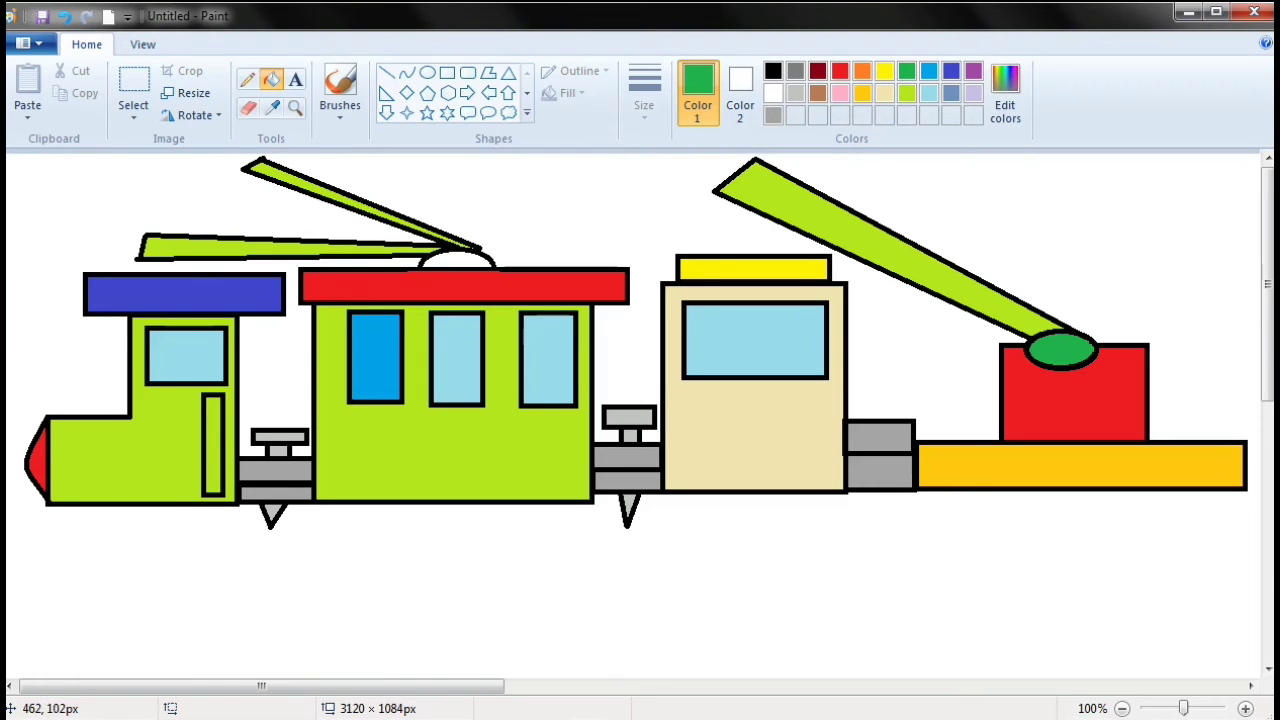
left_click(467, 256)
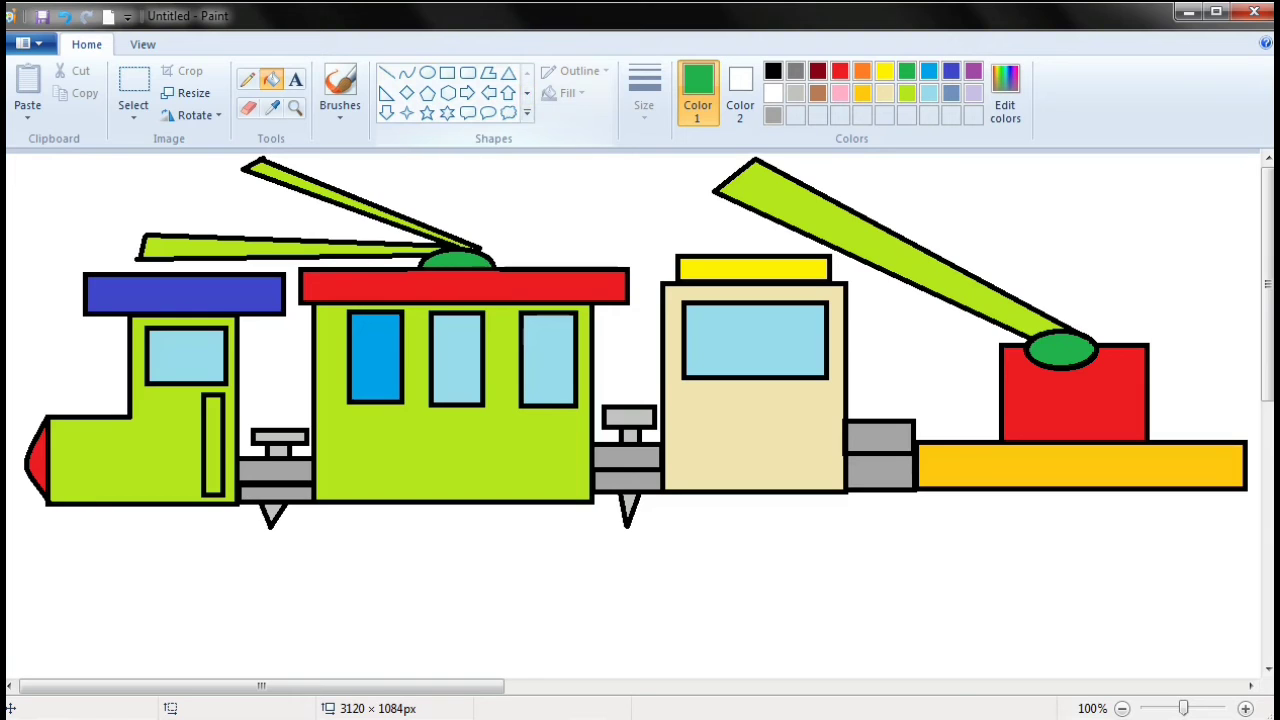
- Draw two black-outlined ellipses as wheels just below the locomotive, the rear one about 75 × 57 px
left_click(427, 73)
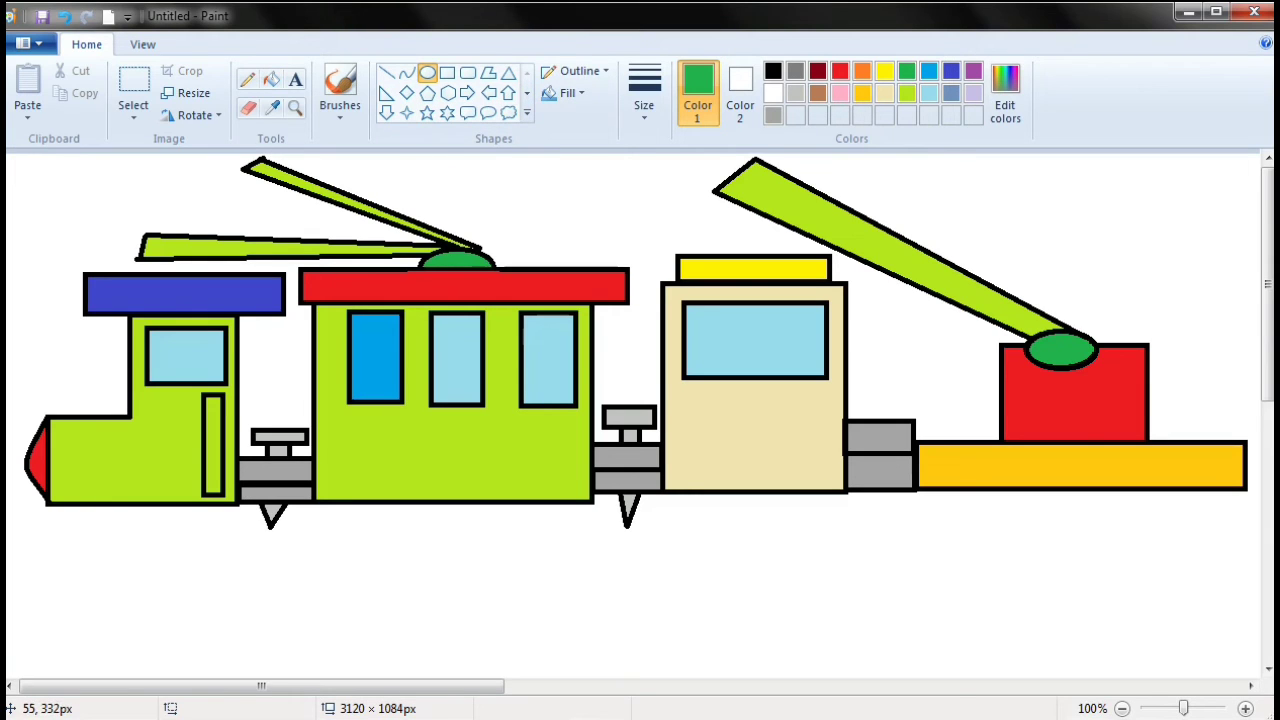
left_click_drag(59, 489, 95, 521)
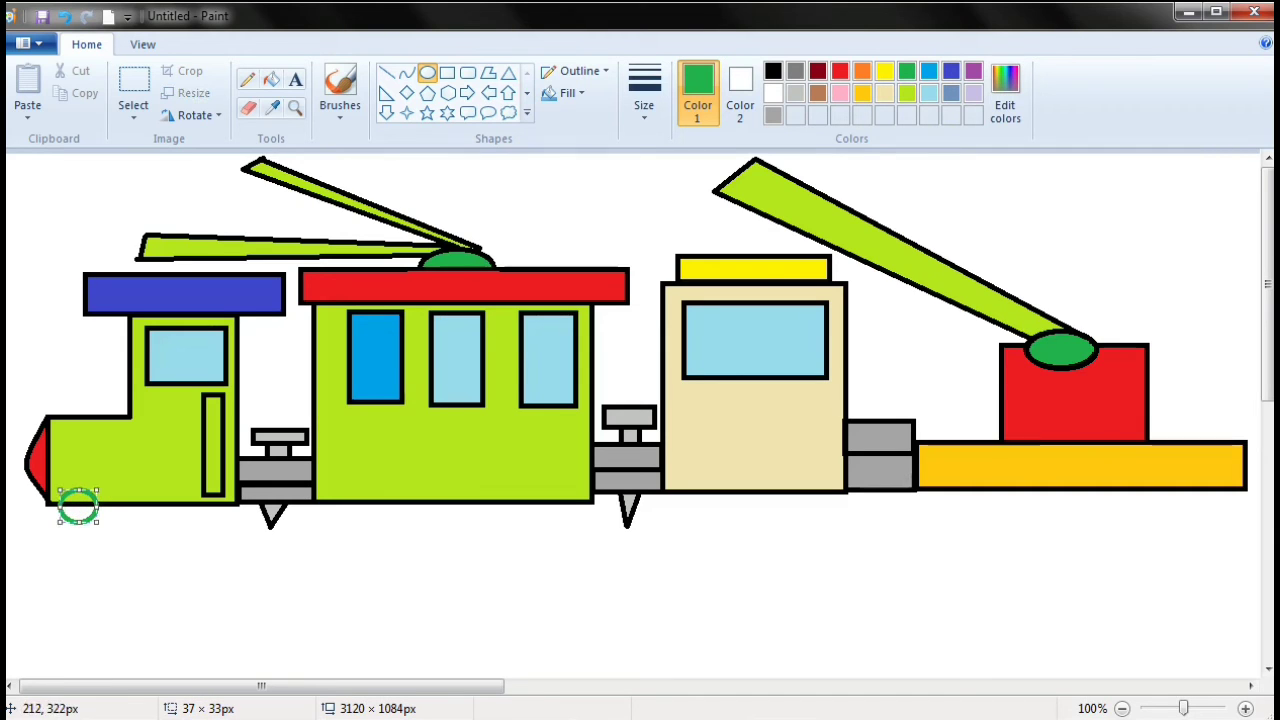
left_click(773, 71)
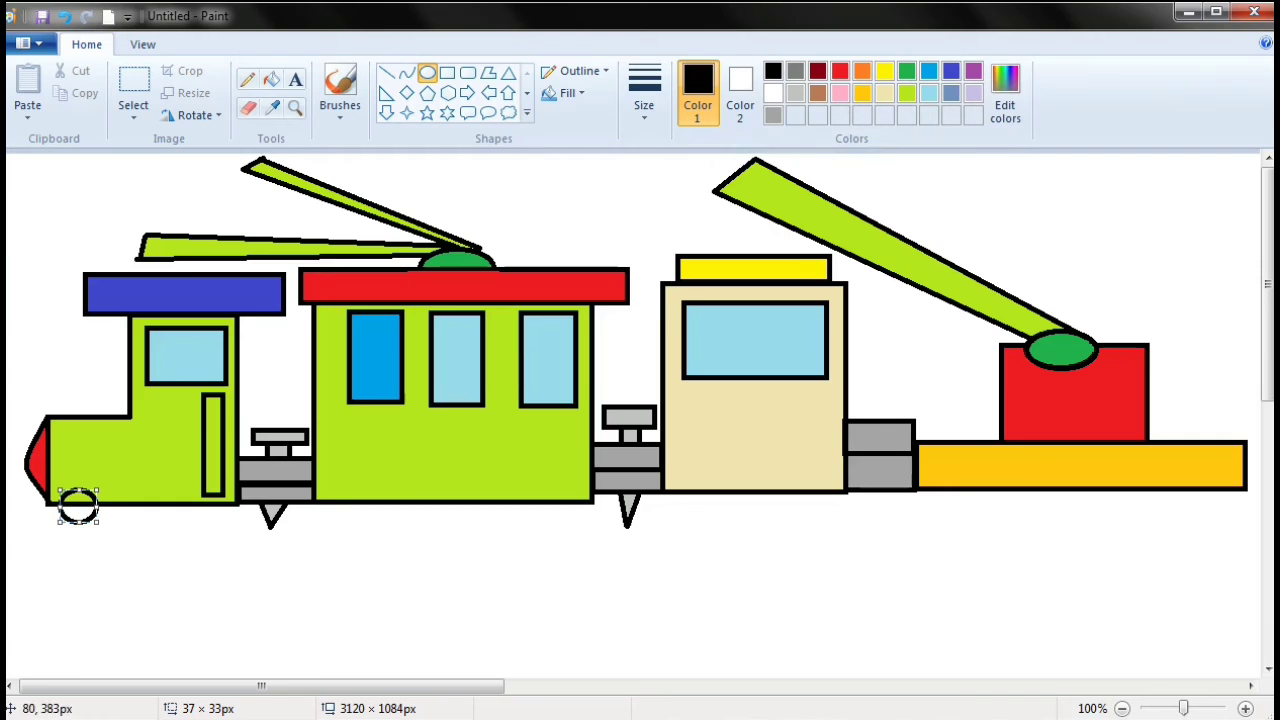
left_click_drag(84, 500, 102, 534)
left_click(190, 527)
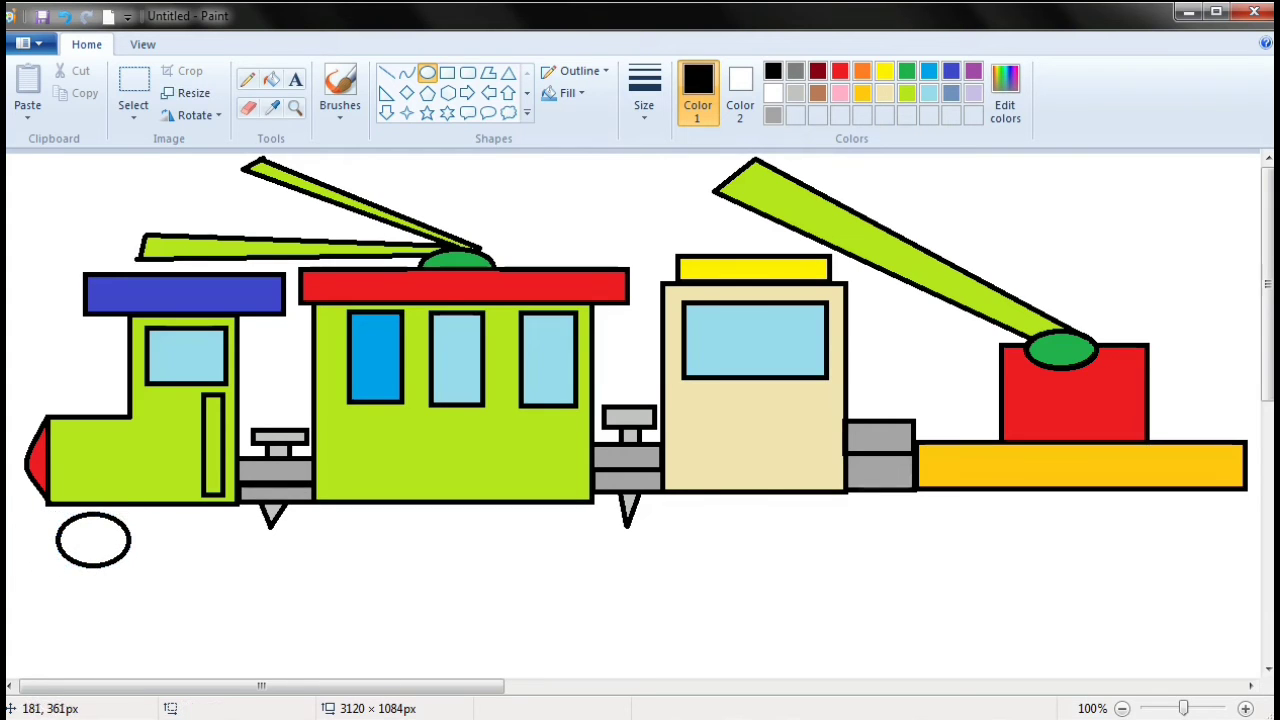
left_click_drag(173, 512, 193, 540)
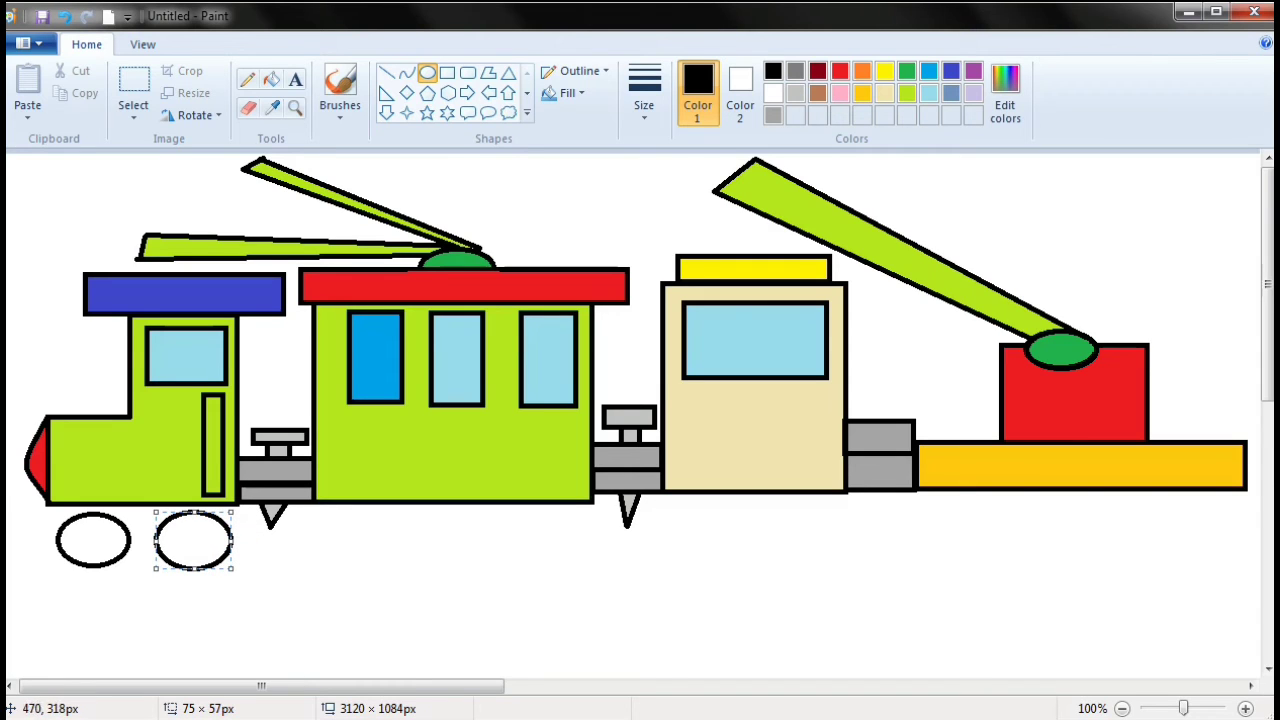
key("Return")
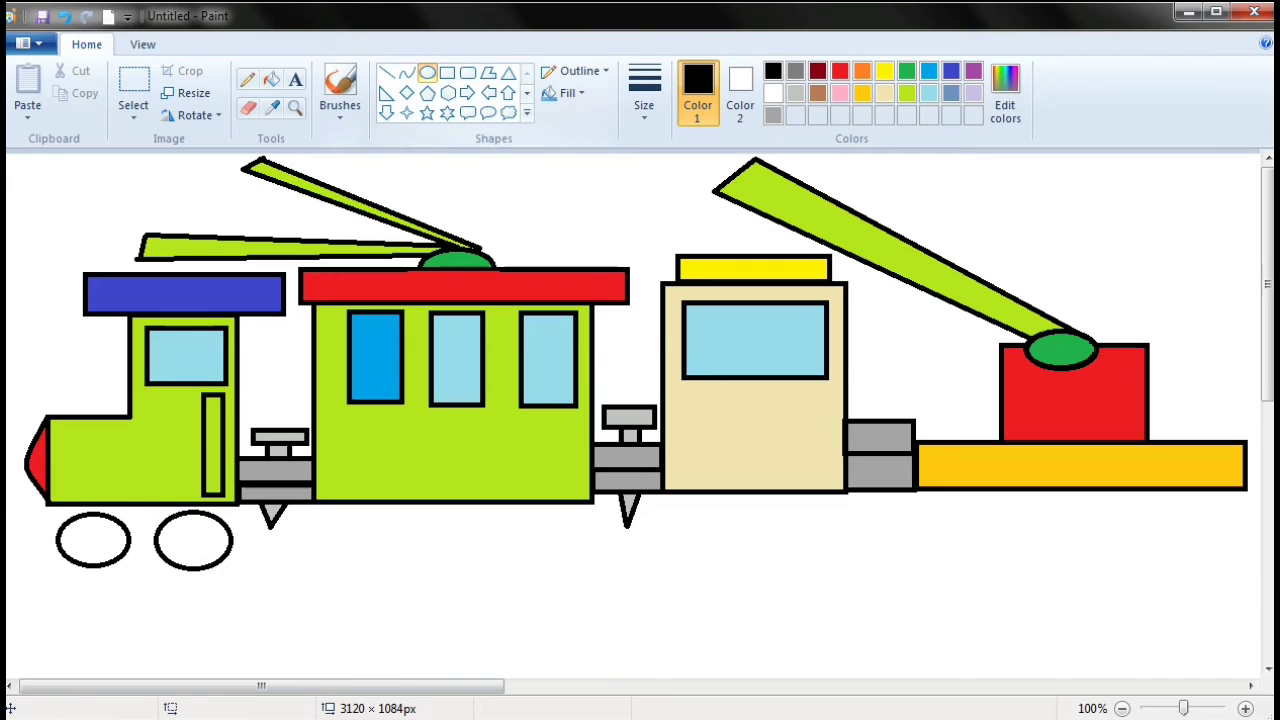
- Draw a rectangle of about 191 × 33 px along the locomotive's underside, overlapping the upper halves of both wheels
left_click(447, 72)
left_click_drag(46, 506, 219, 533)
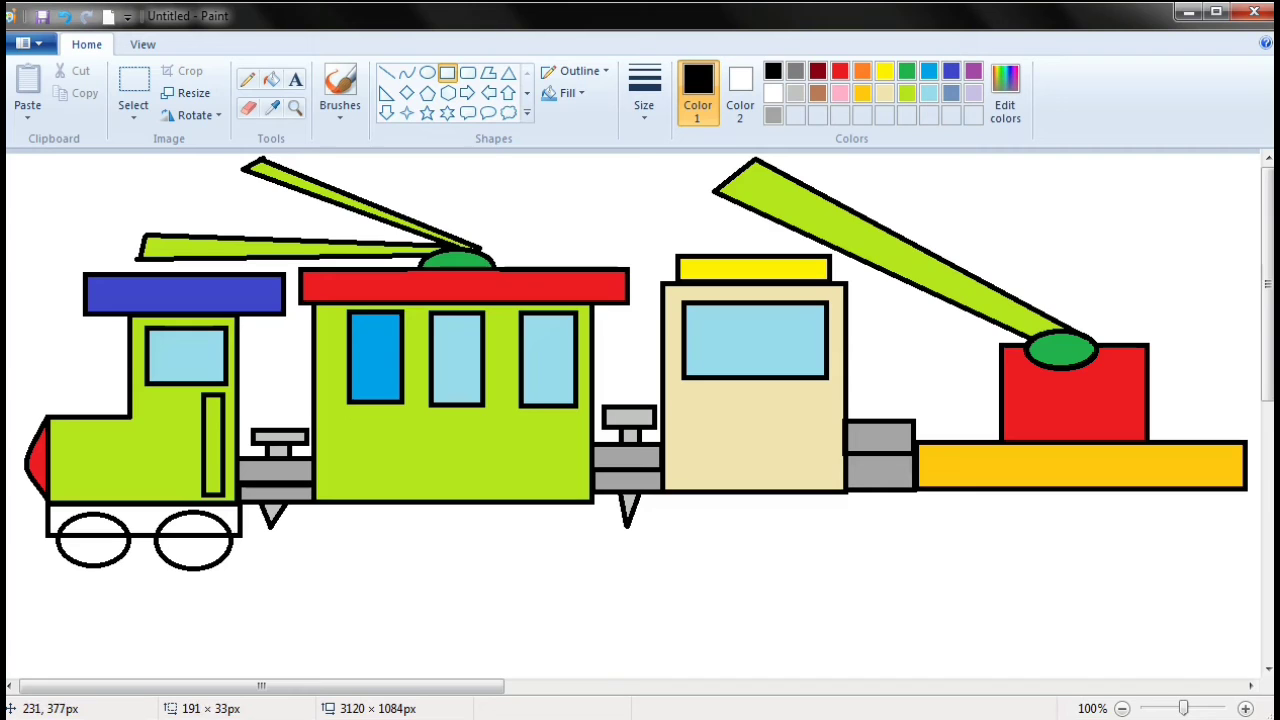
left_click(440, 496)
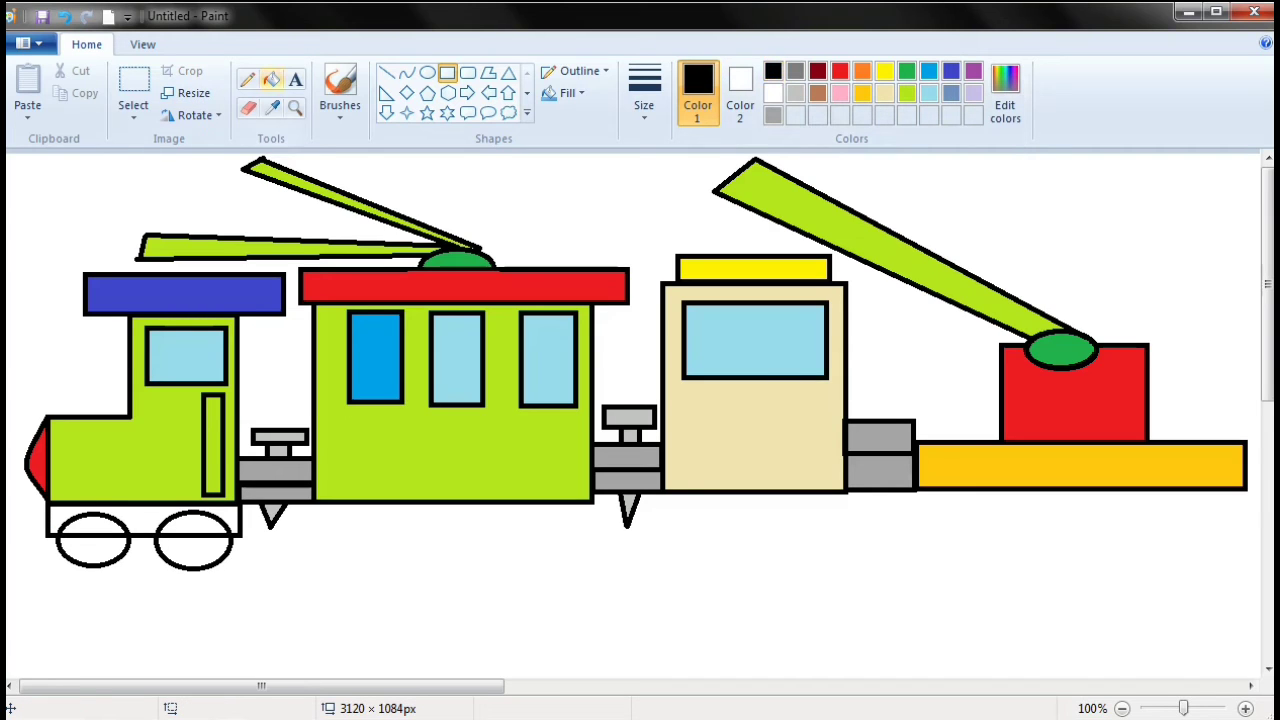
- Fill the rectangle under the locomotive and both of its wheels, including the overlapped upper halves, with black
left_click(271, 79)
left_click(153, 512)
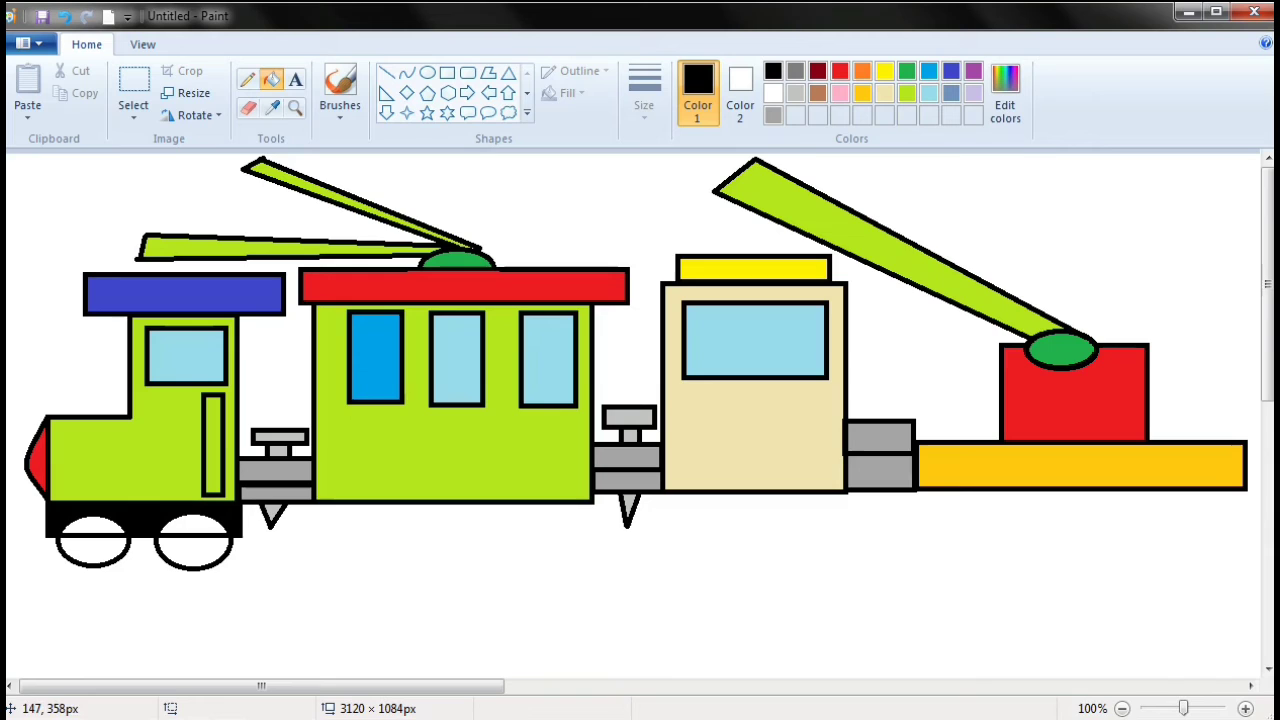
left_click(96, 522)
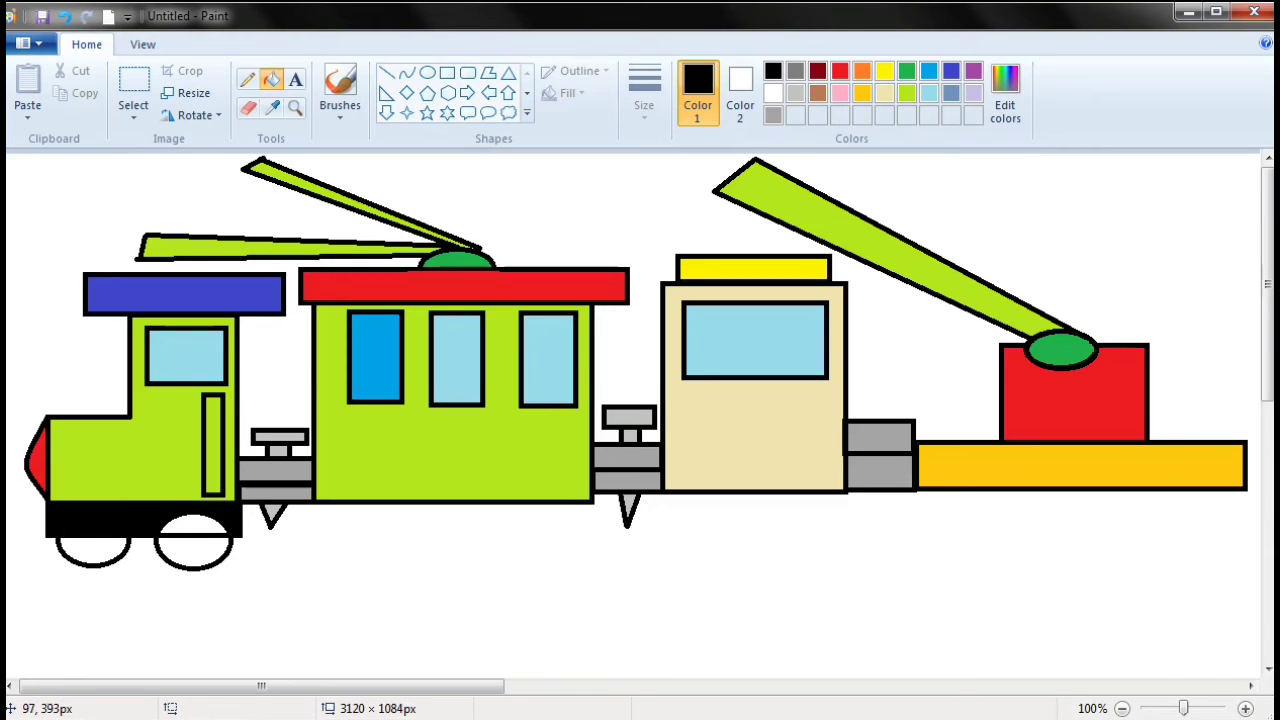
left_click(88, 548)
left_click(187, 546)
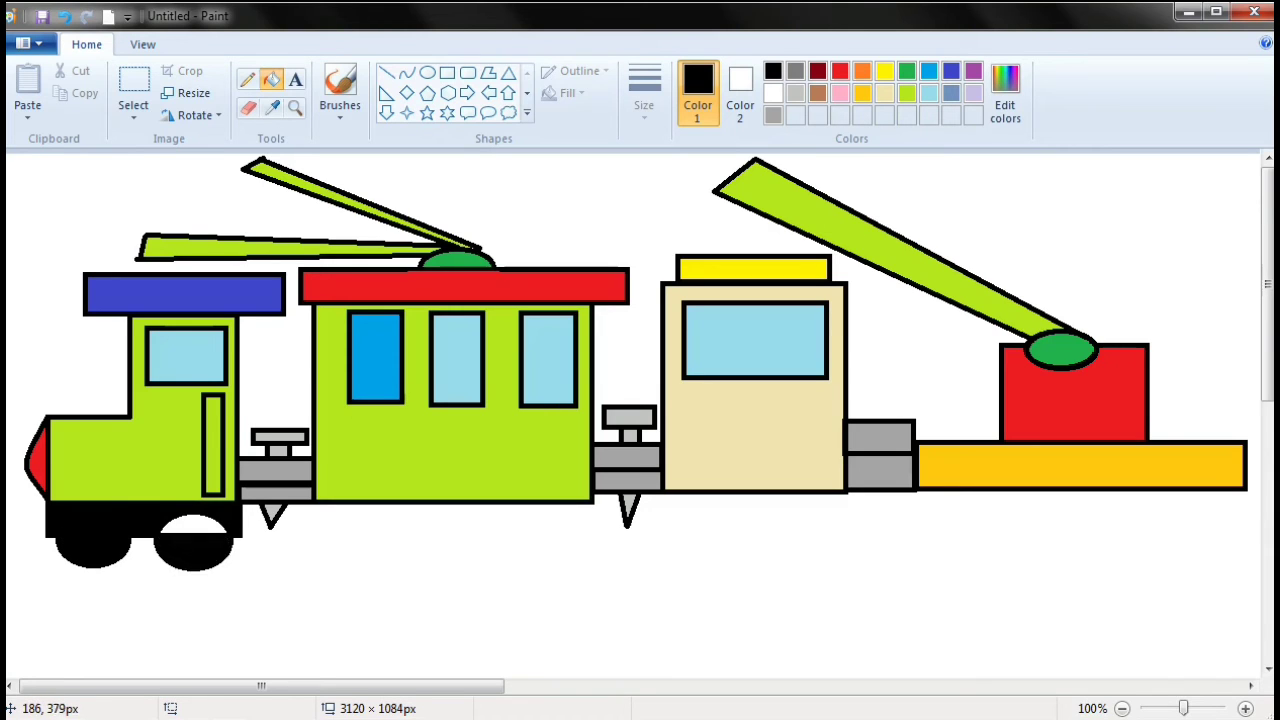
left_click(190, 524)
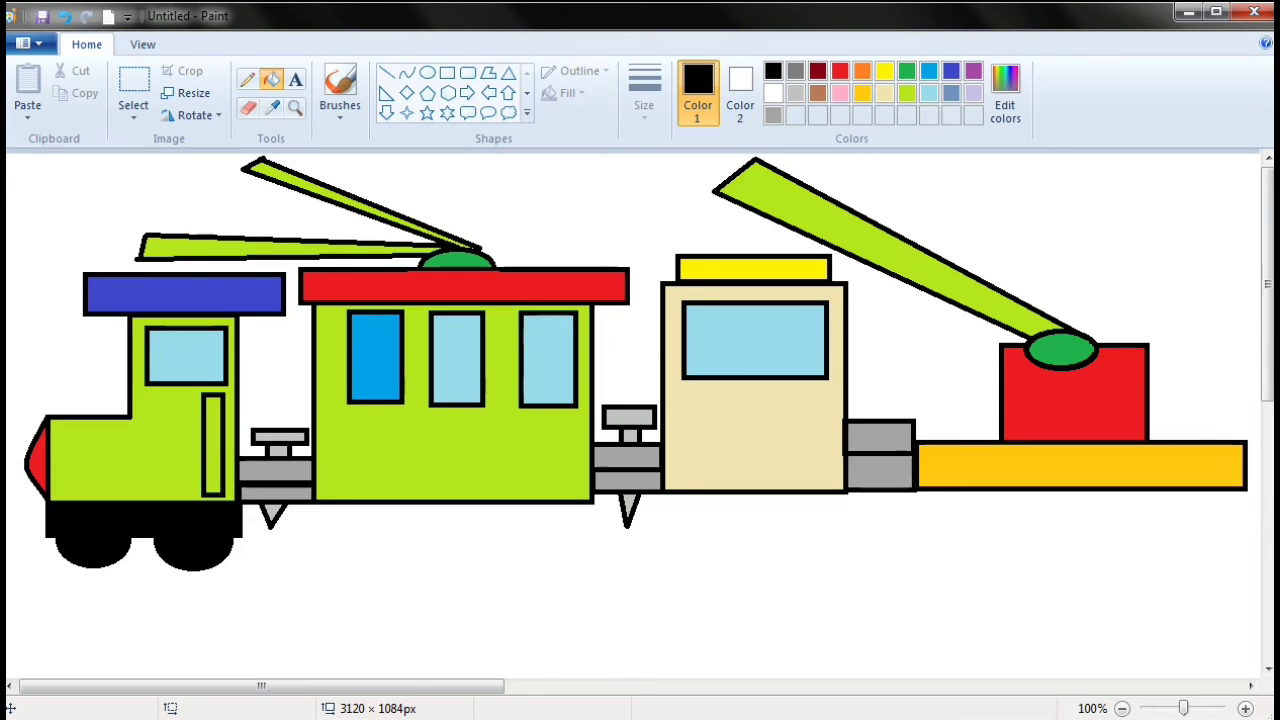
- Draw a downward-tapering trapezoid from three lines along the first carriage's underside and fill it with black
left_click(386, 73)
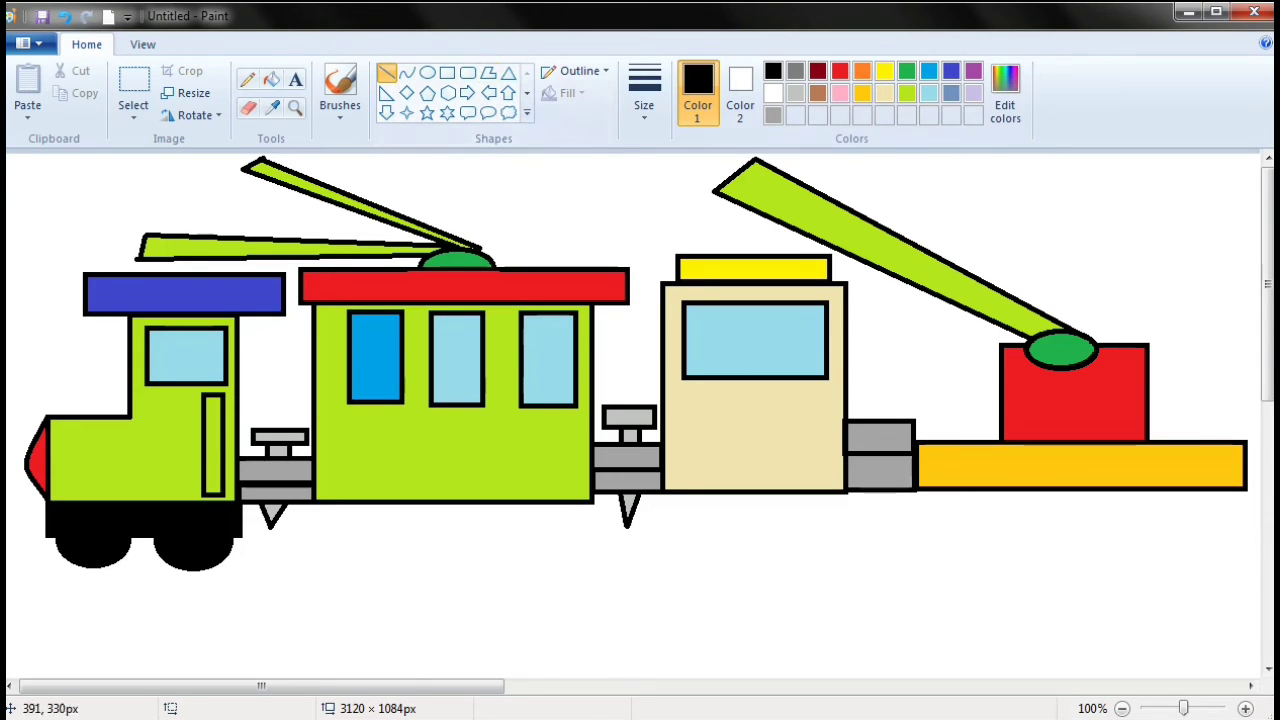
left_click_drag(318, 504, 342, 535)
mouse_move(343, 533)
left_mouse_down()
mouse_move(588, 530)
mouse_move(555, 534)
left_mouse_up()
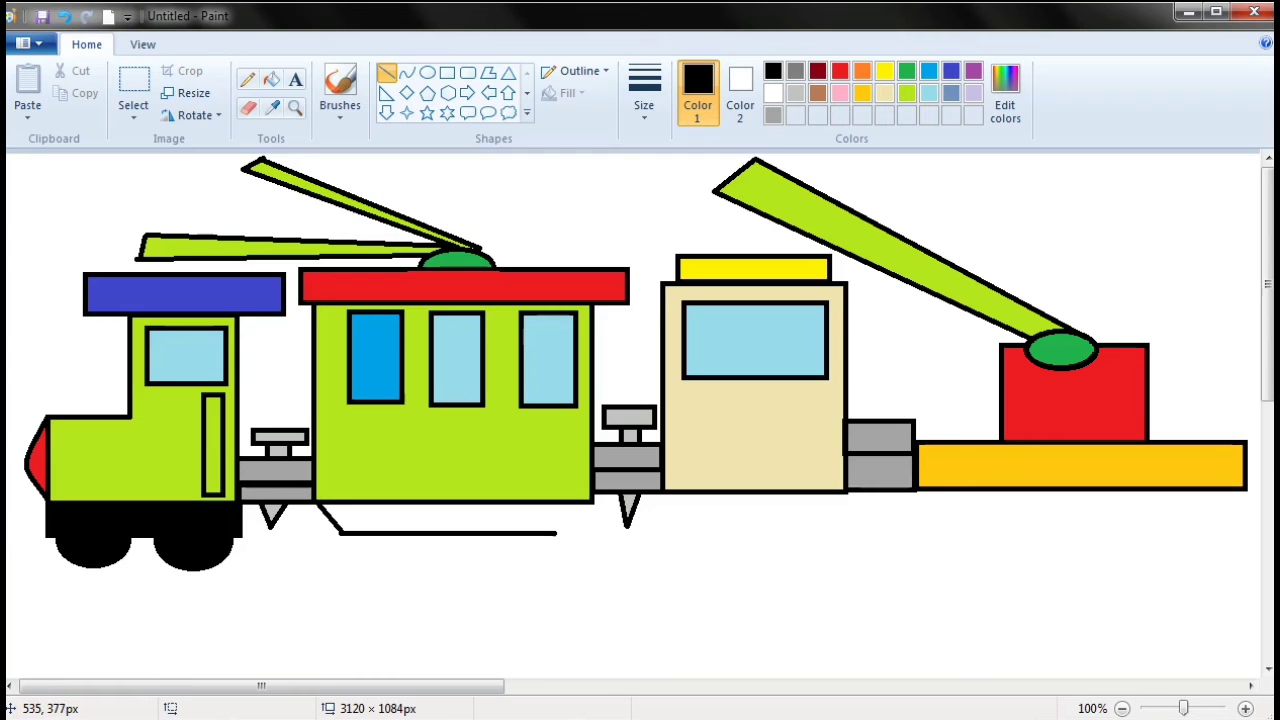
left_click_drag(555, 534, 594, 501)
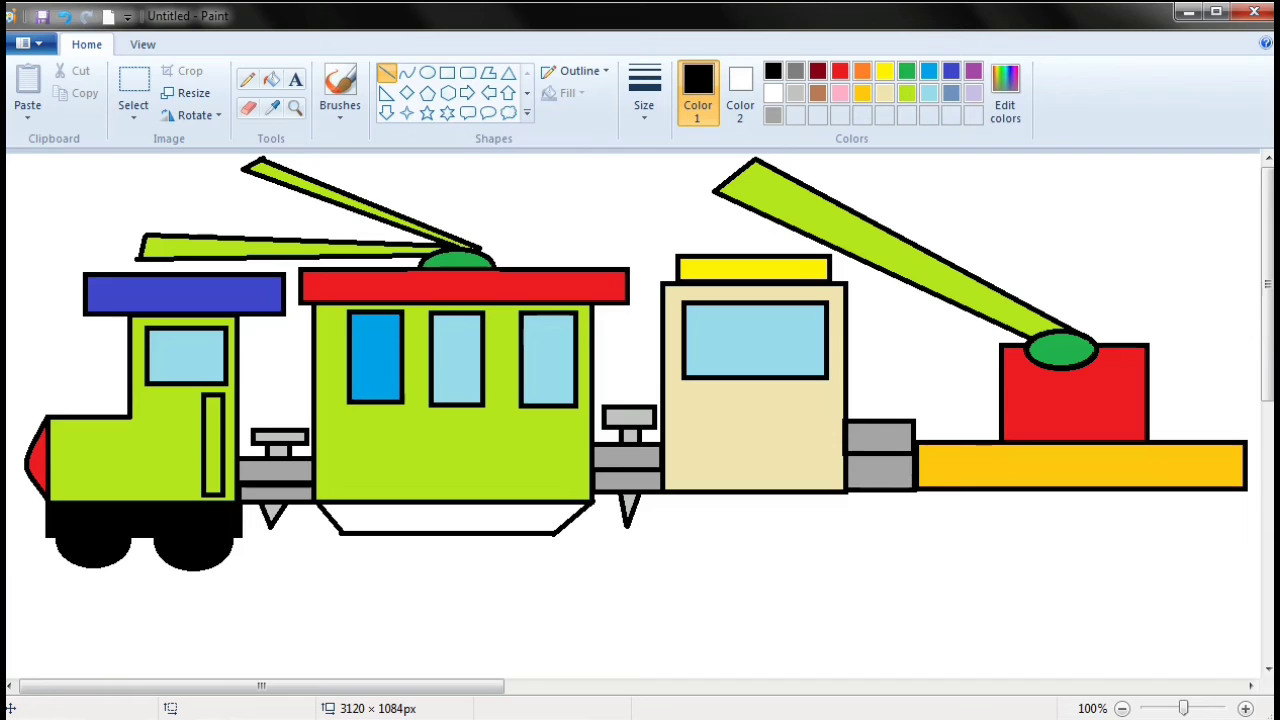
left_click(271, 79)
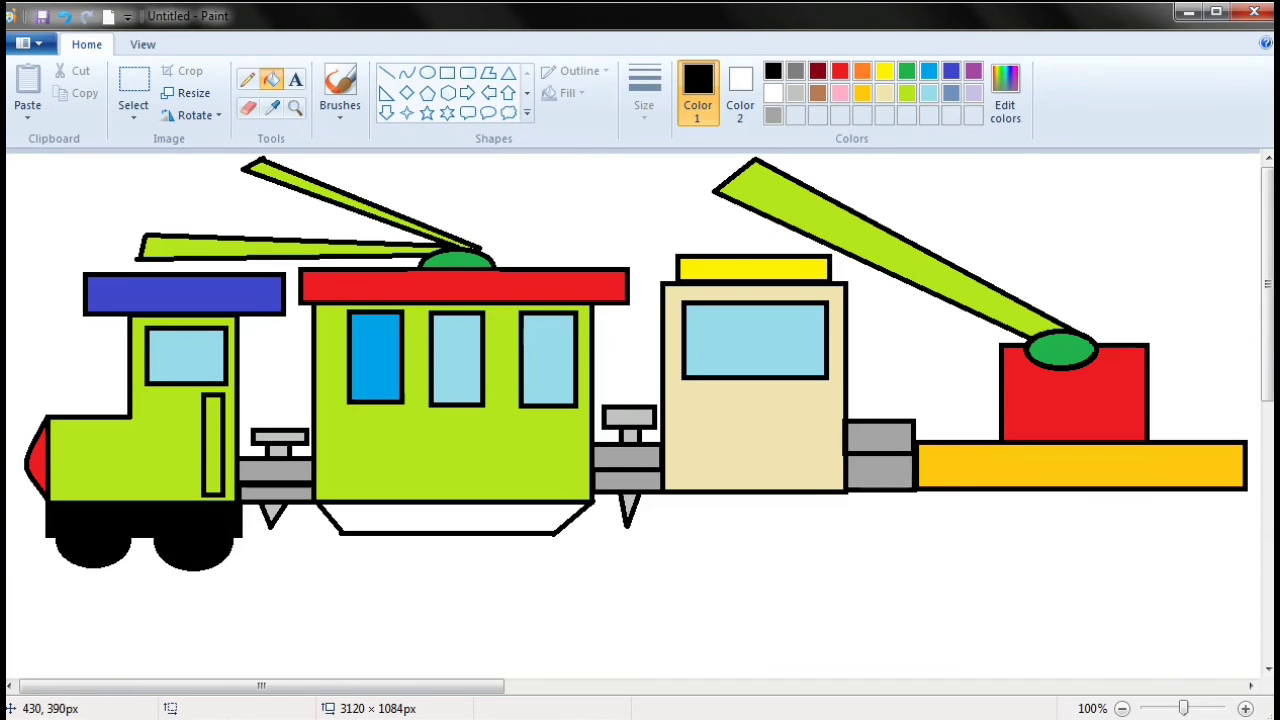
left_click(436, 520)
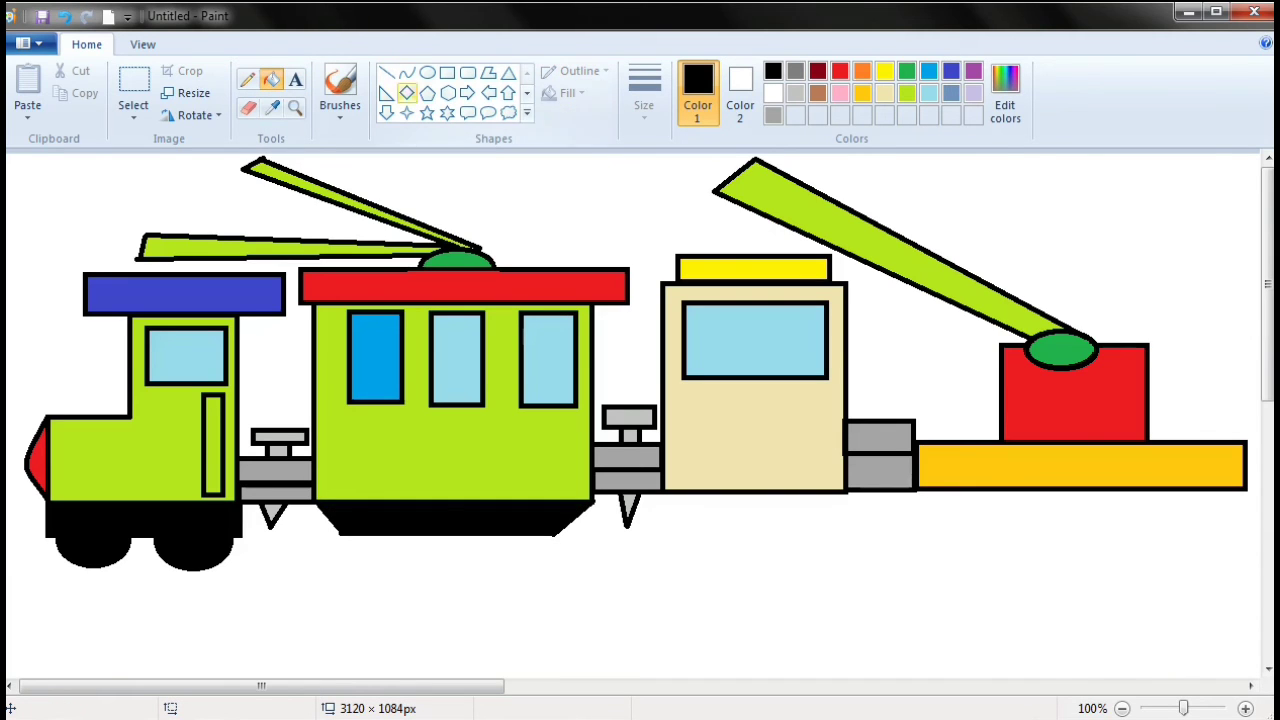
- Draw three adjoining black-outlined ellipses as wheels below the first carriage's black base, the middle one about 68 × 52 px
left_click(427, 73)
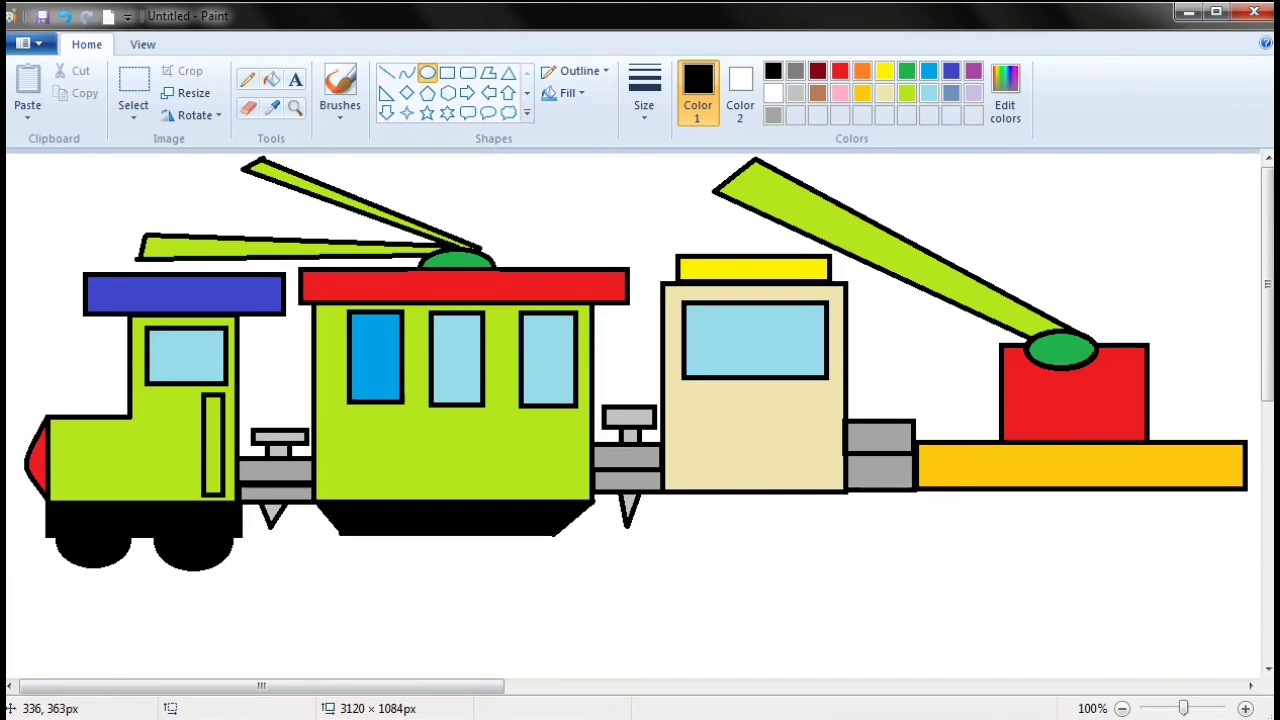
left_click_drag(346, 534, 425, 512)
left_click(518, 540)
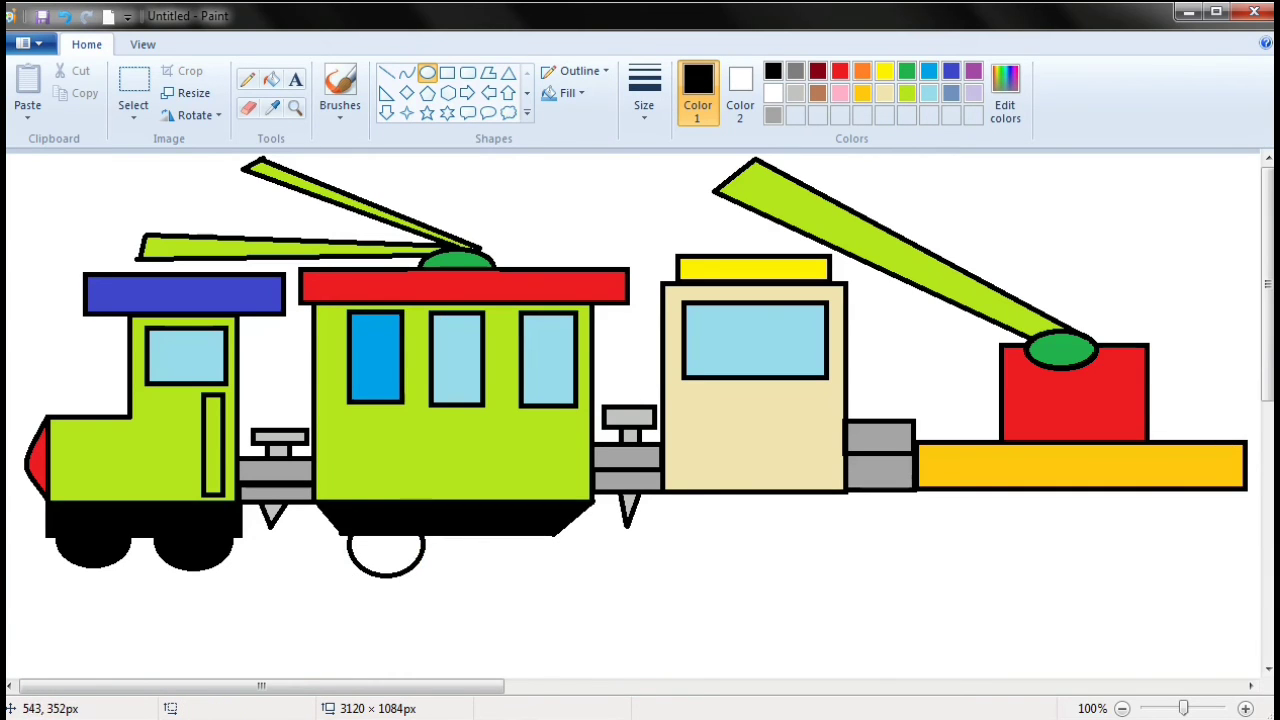
left_click_drag(559, 525, 496, 581)
left_click(595, 560)
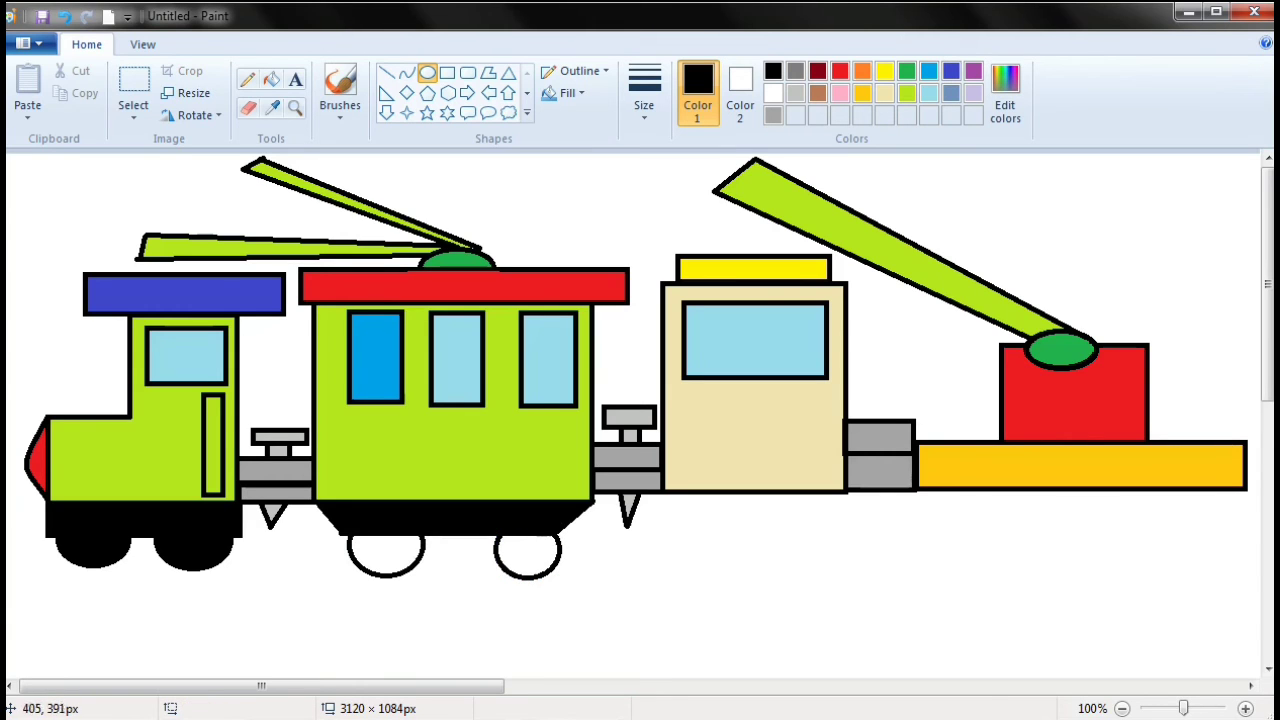
left_click_drag(424, 536, 498, 573)
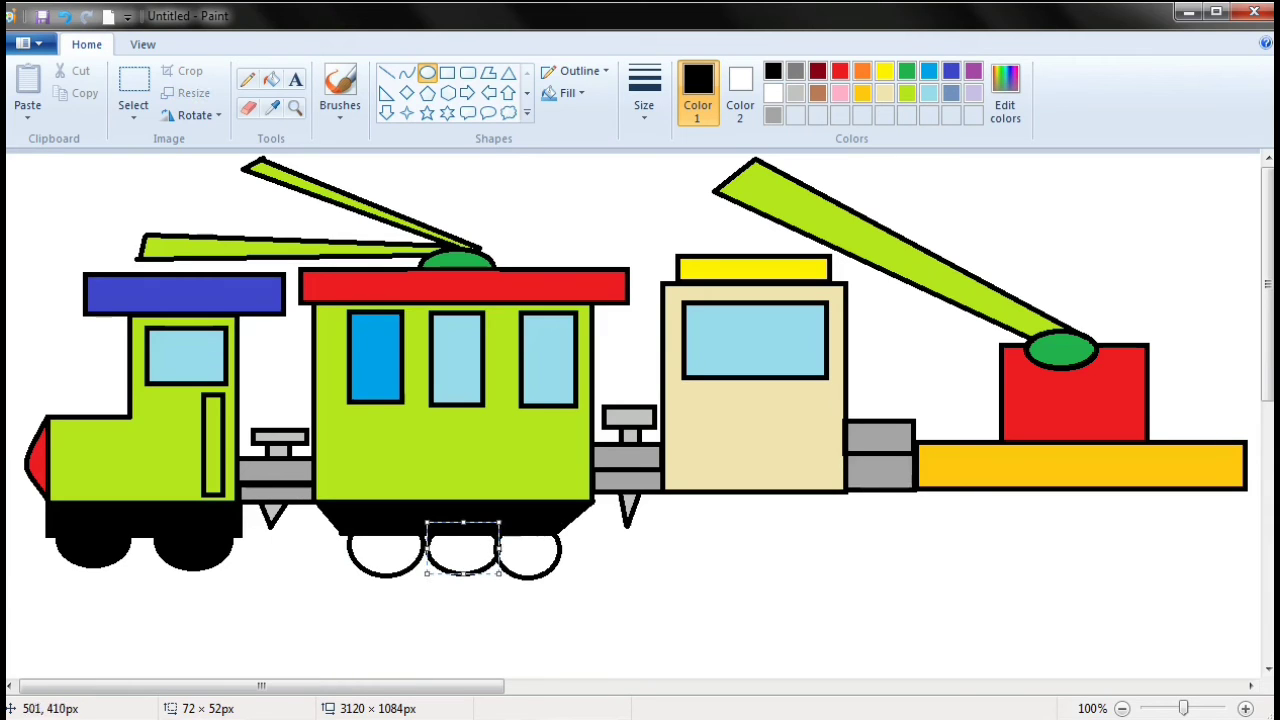
left_click_drag(499, 548, 462, 550)
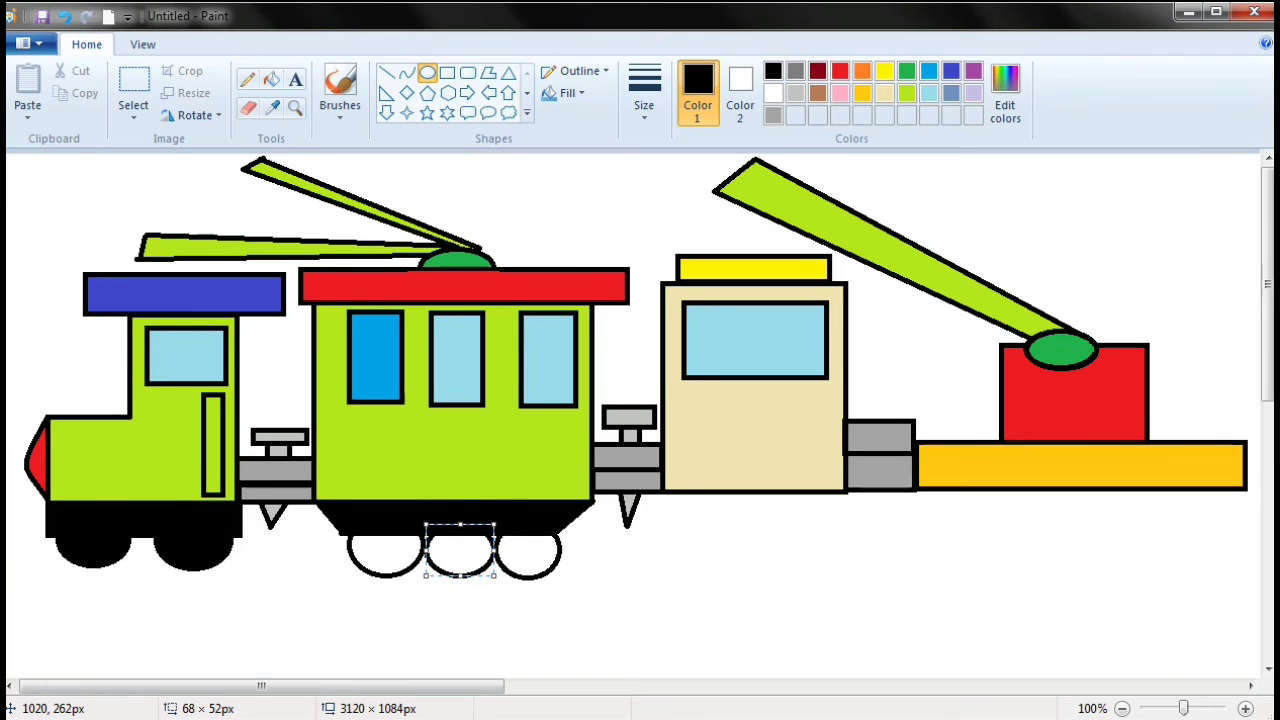
left_click(440, 582)
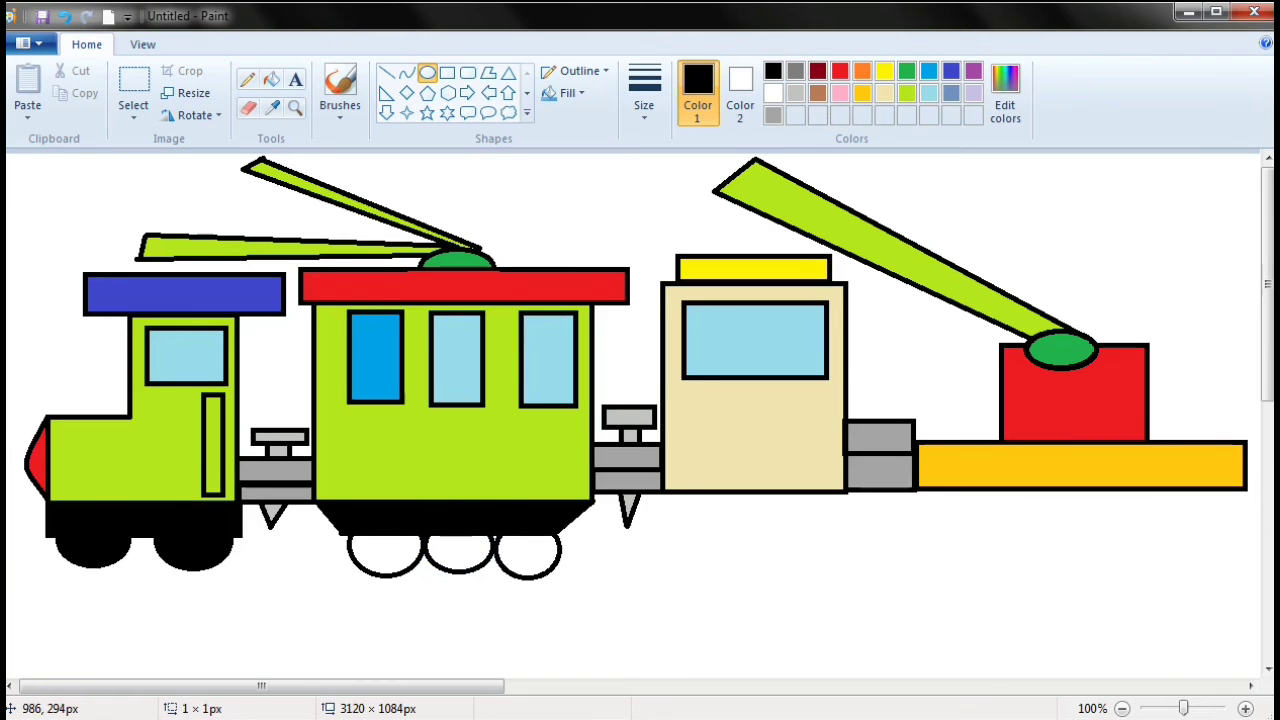
- Fill the first carriage's three wheels with black
left_click(271, 79)
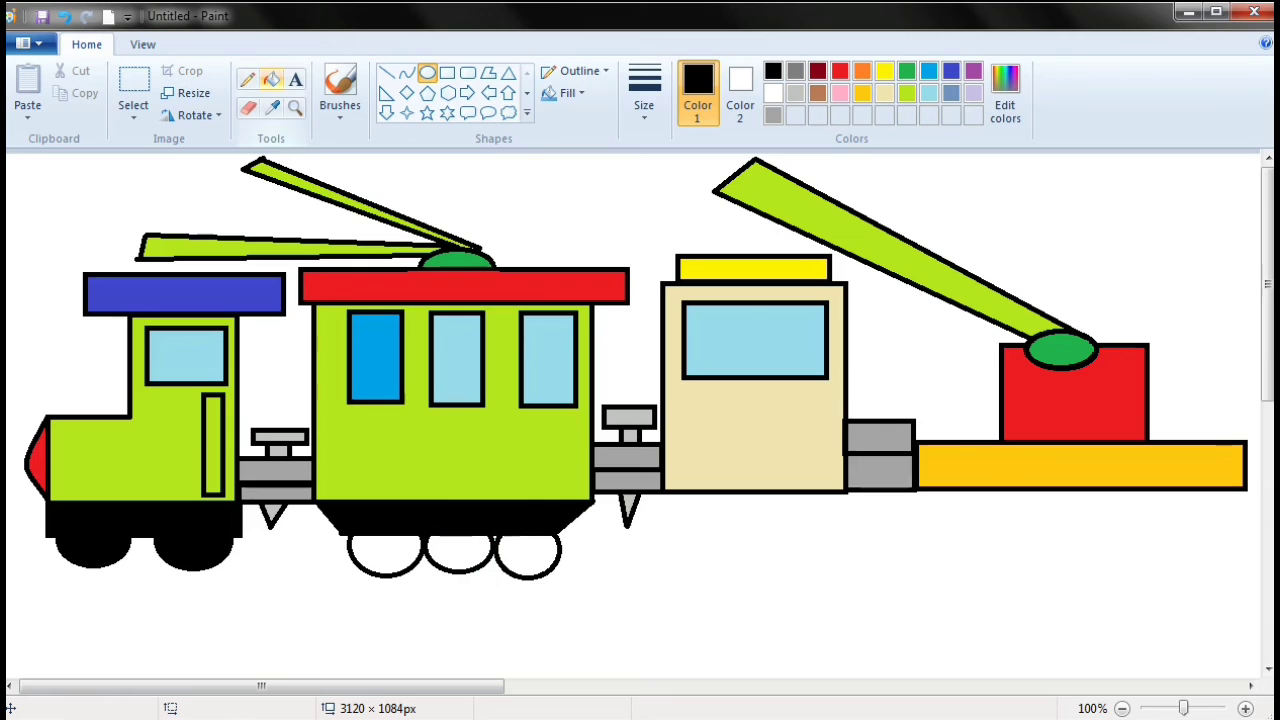
left_click(271, 79)
left_click(404, 553)
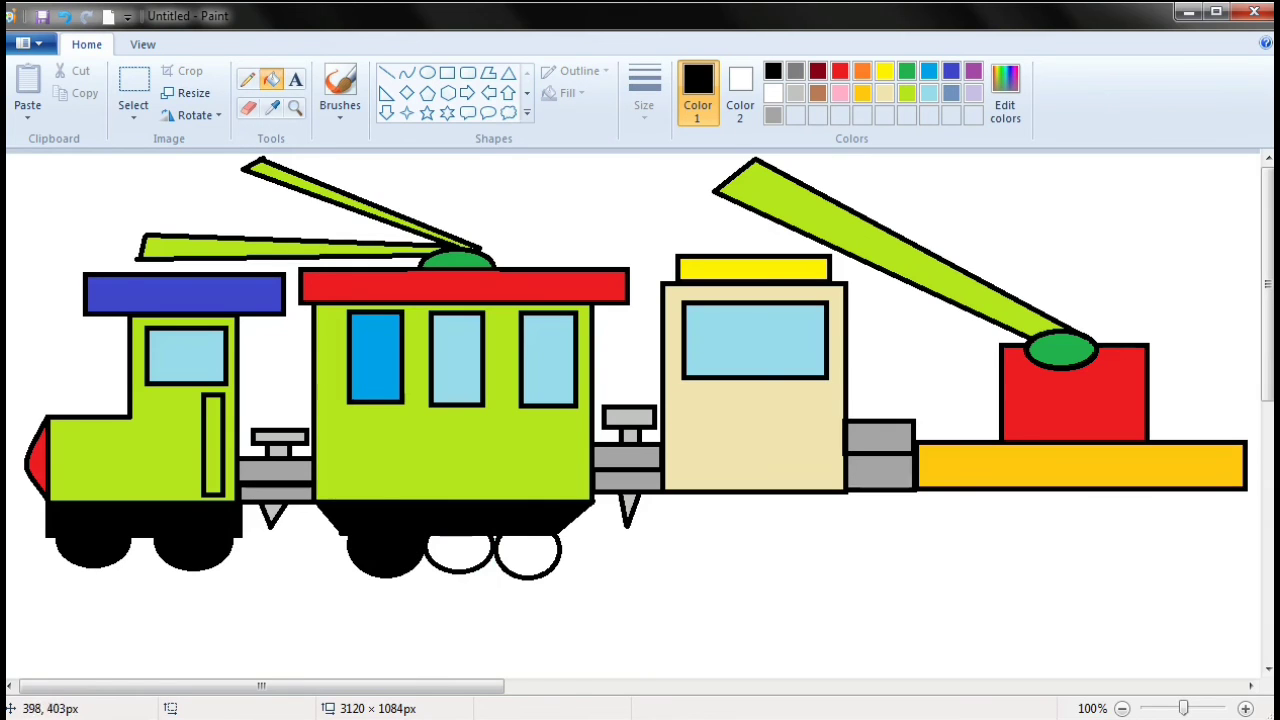
left_click(449, 543)
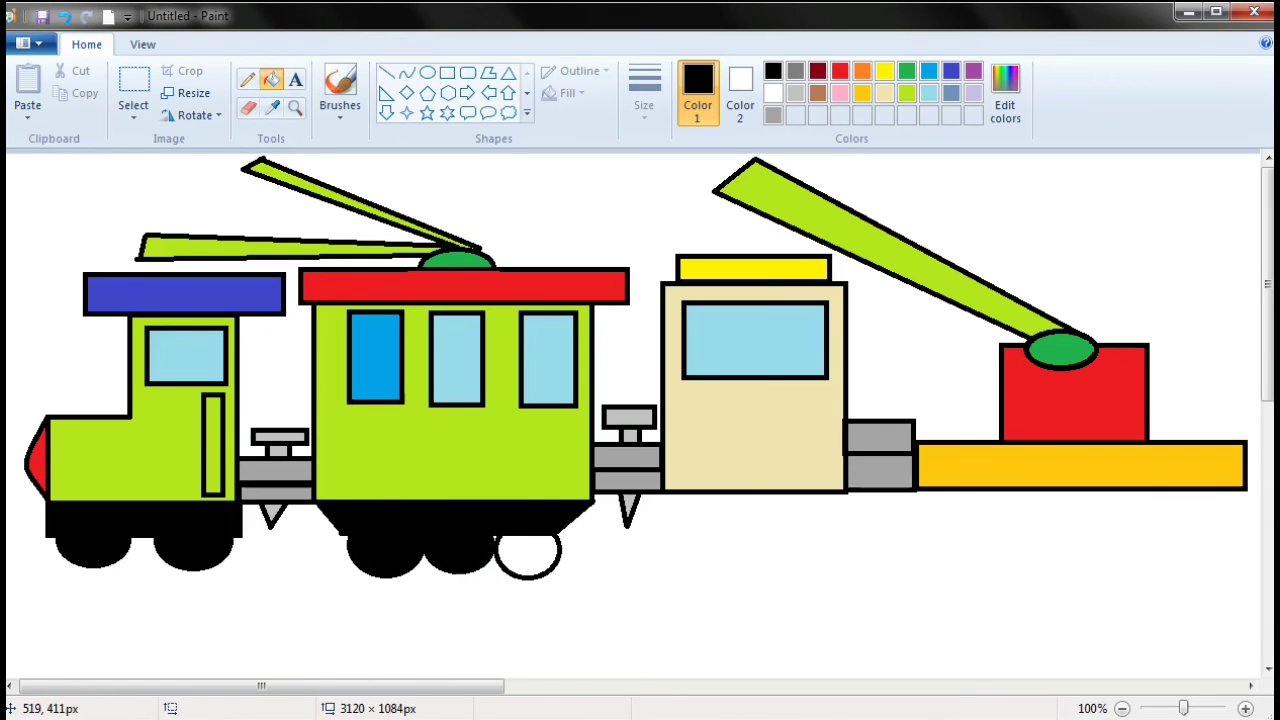
left_click(514, 546)
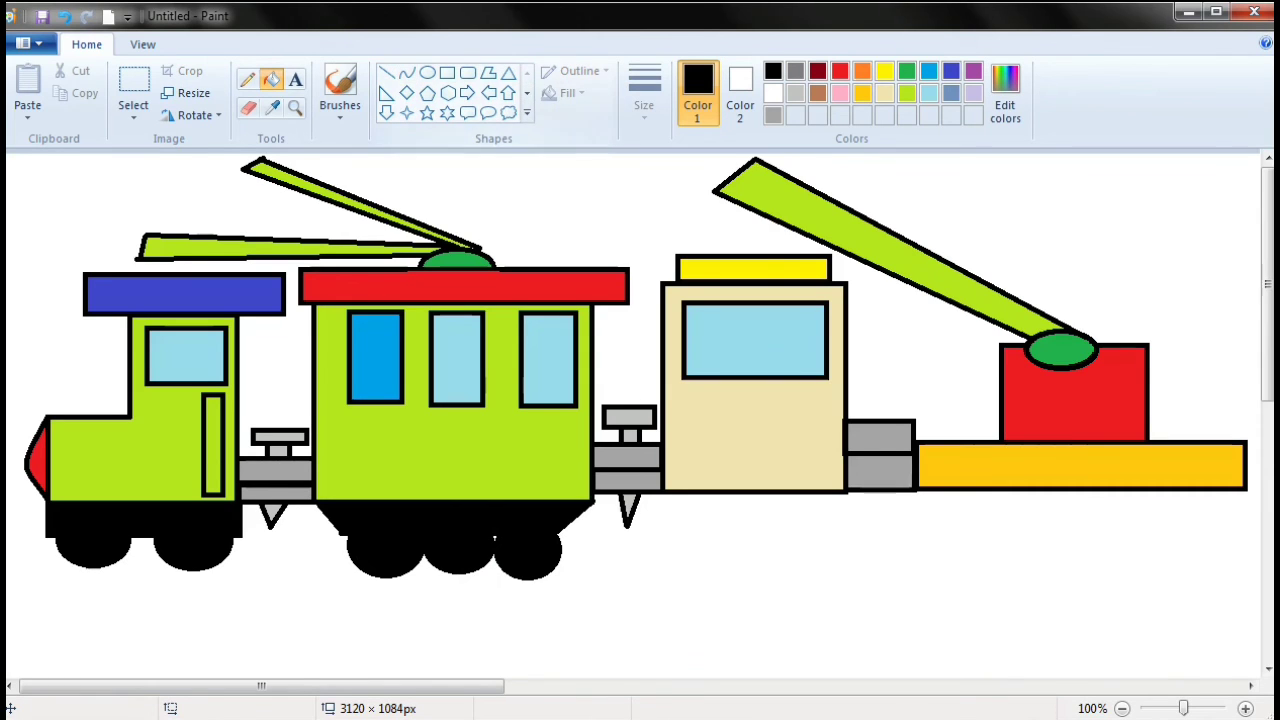
- Draw a black-outlined rectangle directly below the beige carriage, matching the carriage's width
left_click(447, 72)
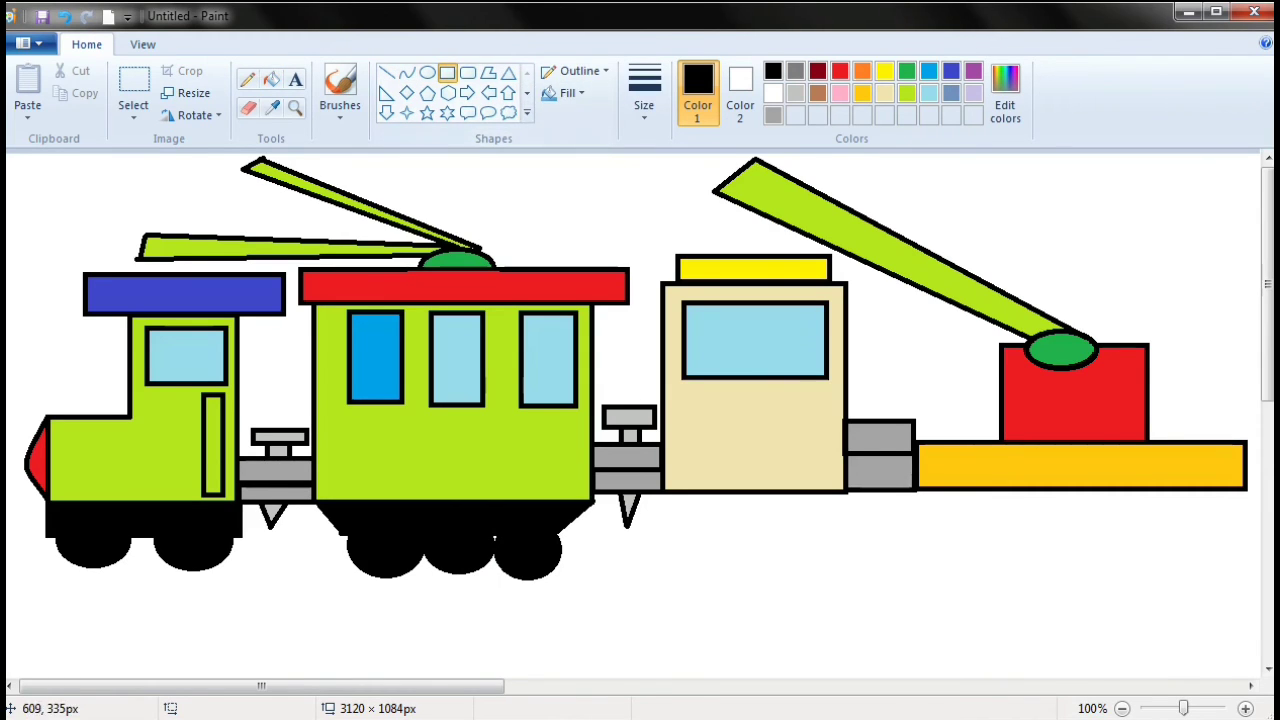
left_click_drag(662, 490, 847, 520)
left_click(947, 577)
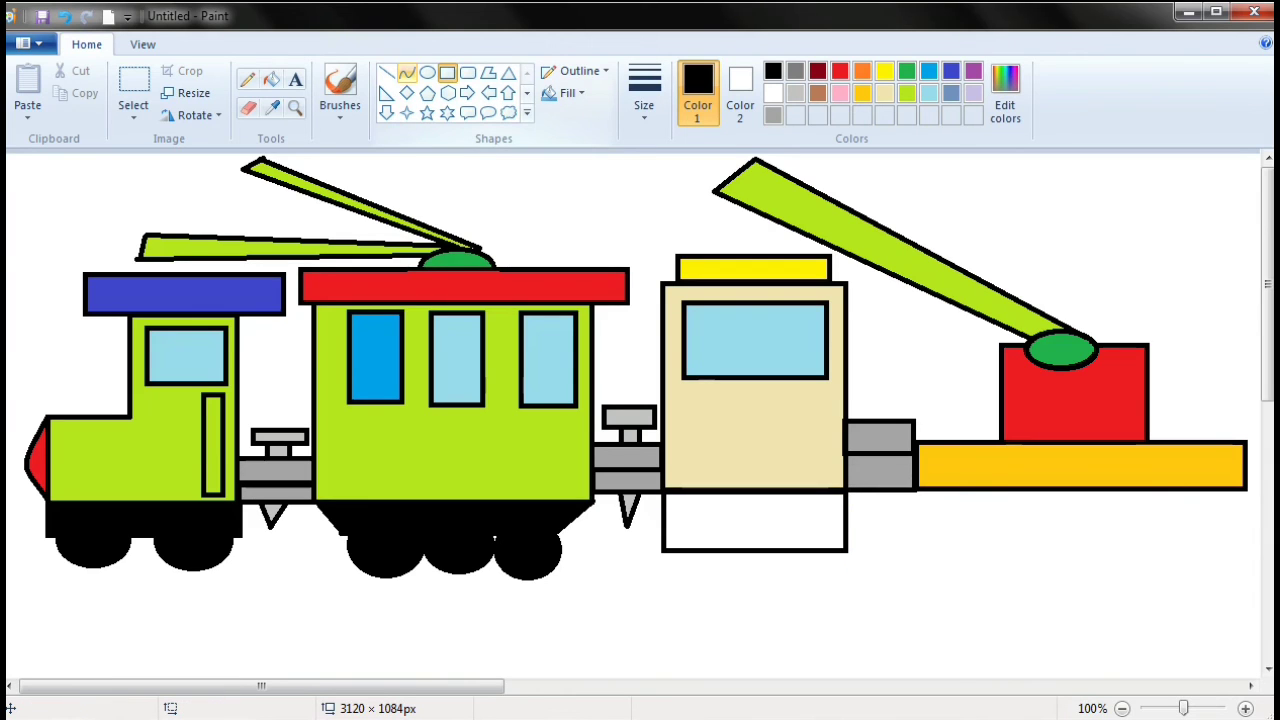
- Draw two circular wheels across the lower edge of the beige carriage's base, the rear one about 73 × 73 px and nudged toward the front one
left_click(427, 73)
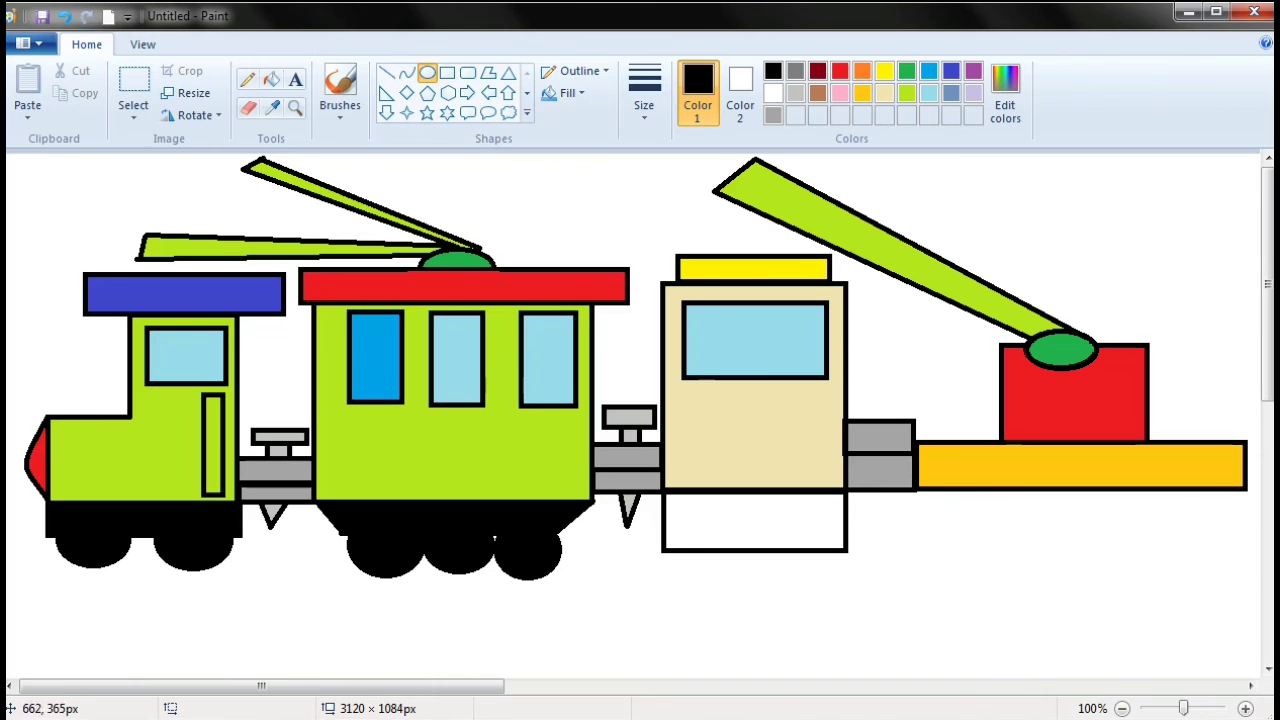
left_click_drag(683, 519, 760, 587)
left_click(852, 556)
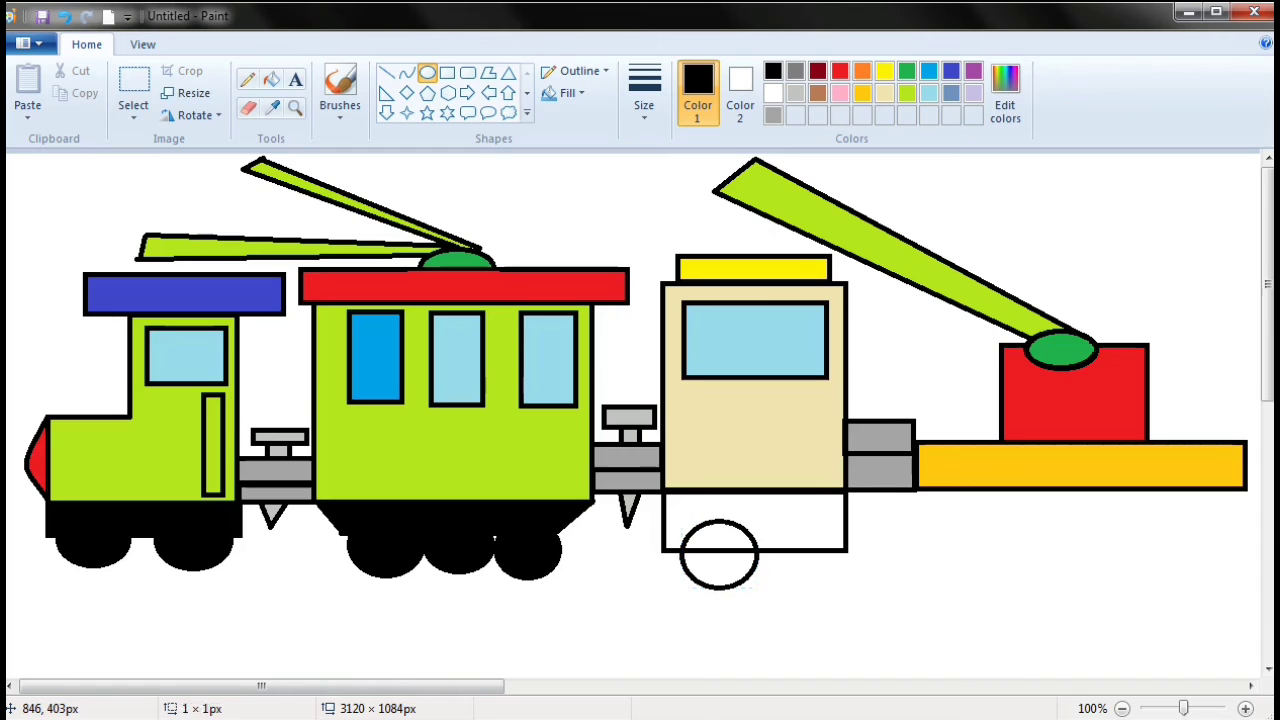
left_click_drag(776, 513, 849, 586)
key("Left")
key("Left")
key("Left")
key("Left")
key("Left")
key("Left")
key("Left")
key("Left")
key("Left")
key("Left")
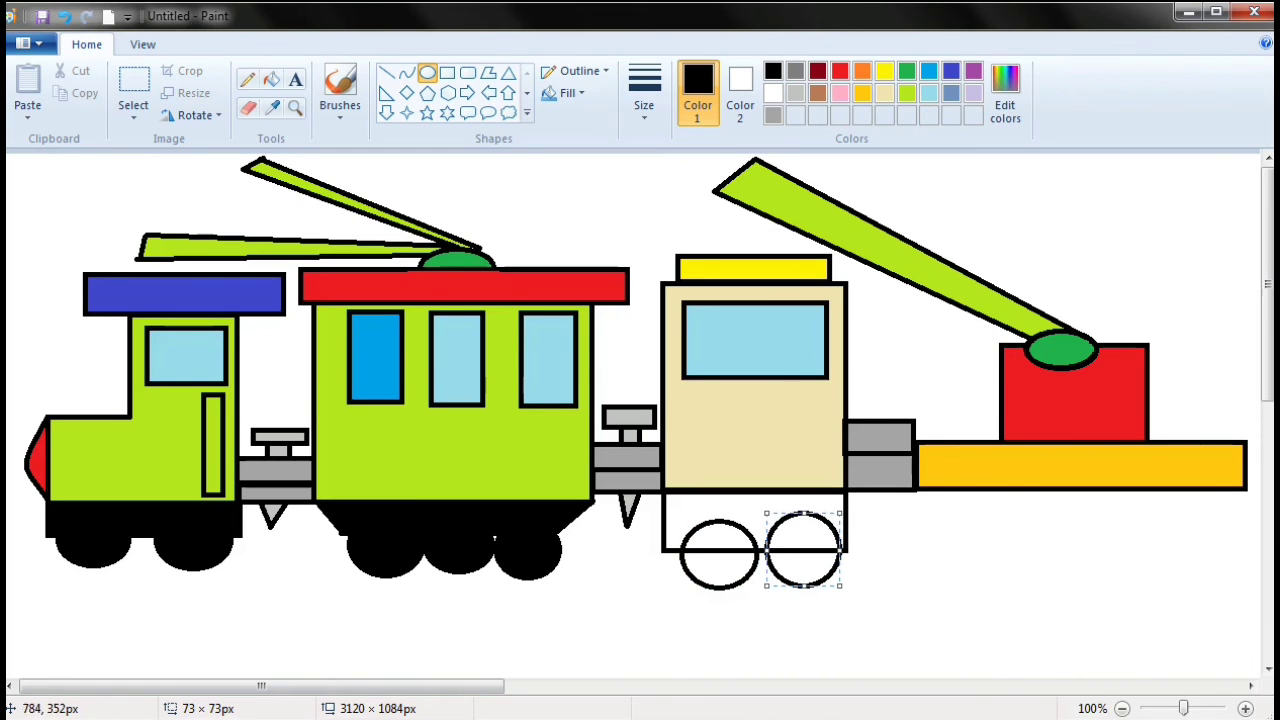
key("Escape")
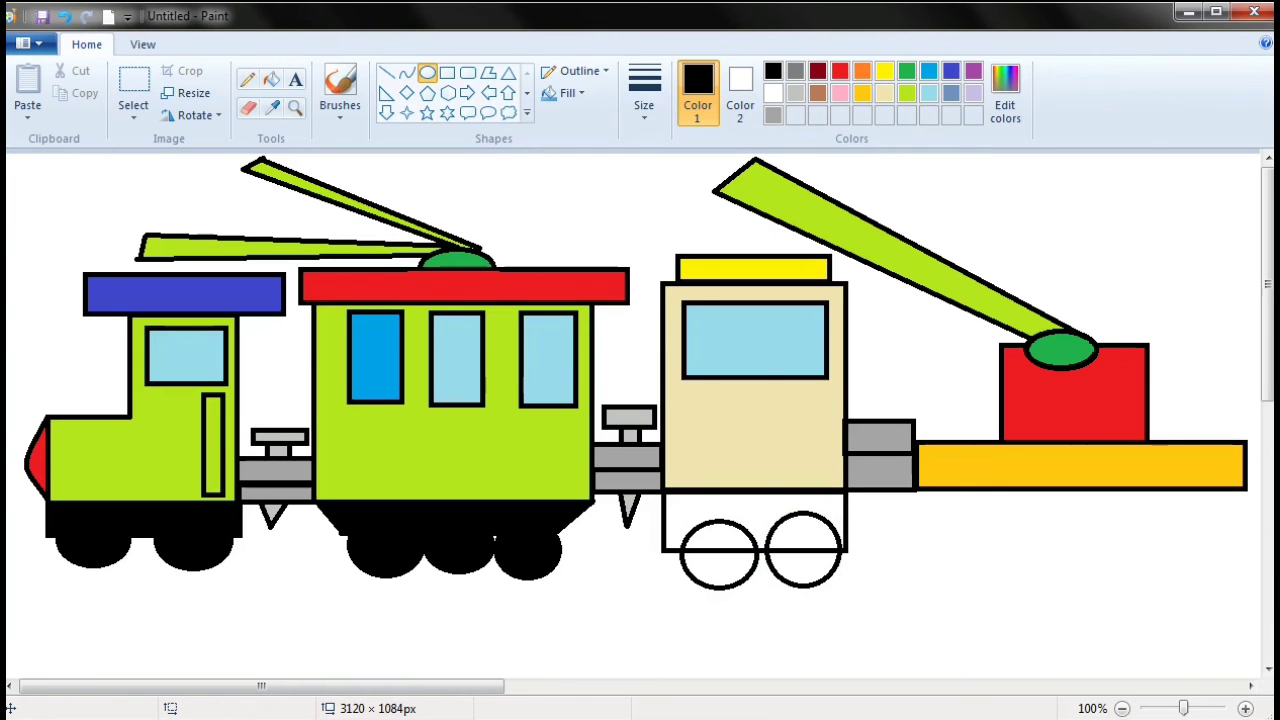
- Fill the beige carriage's base around the wheels with black and both halves of its rear wheel with gold
left_click(271, 79)
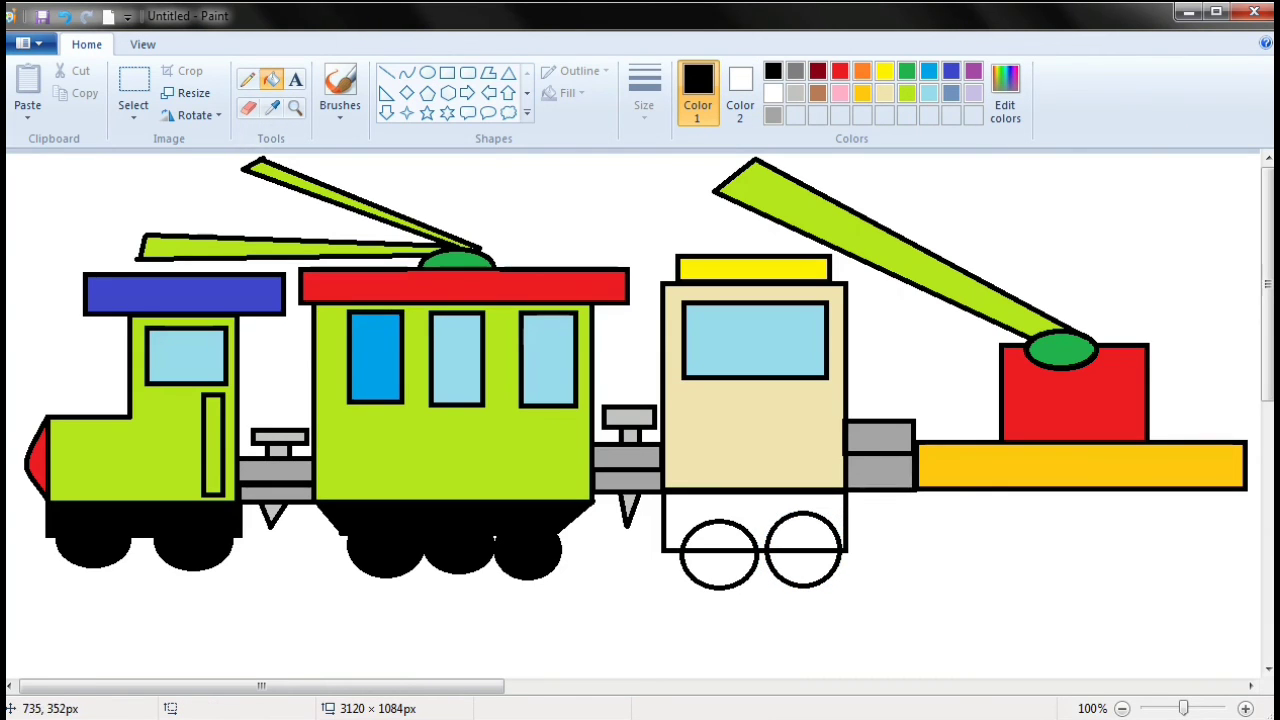
left_click(741, 504)
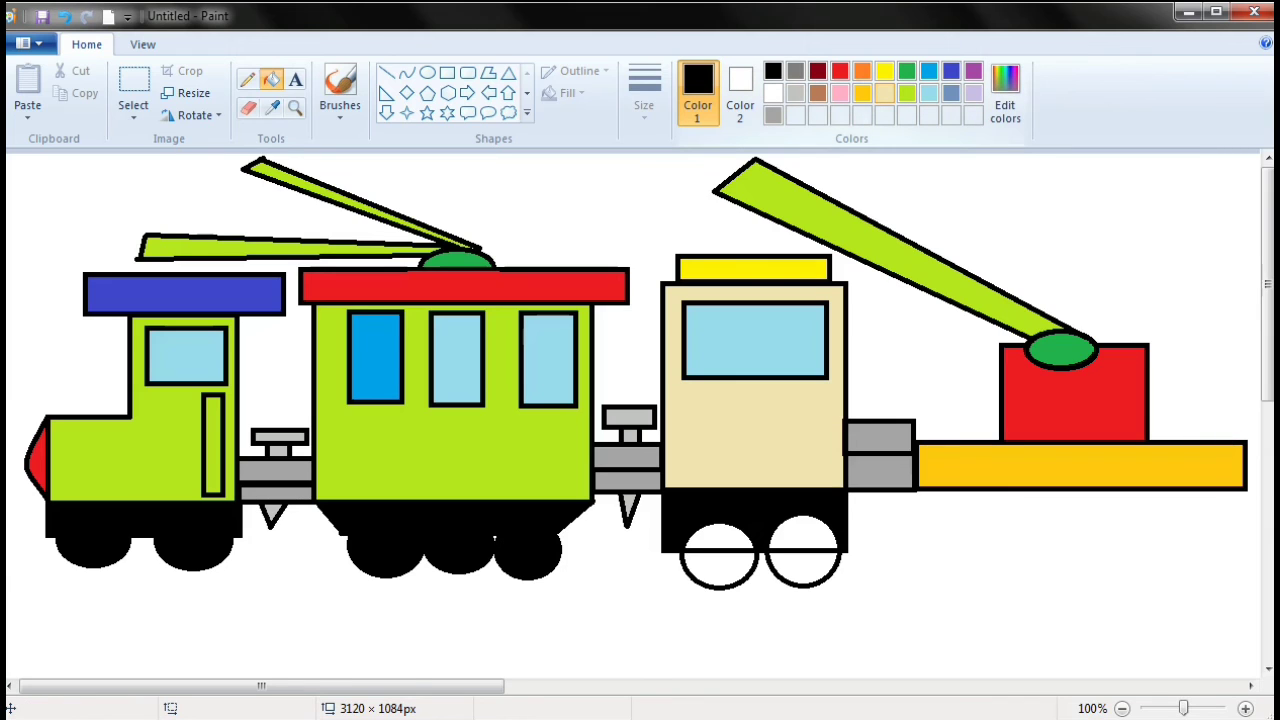
left_click(862, 93)
left_click(803, 532)
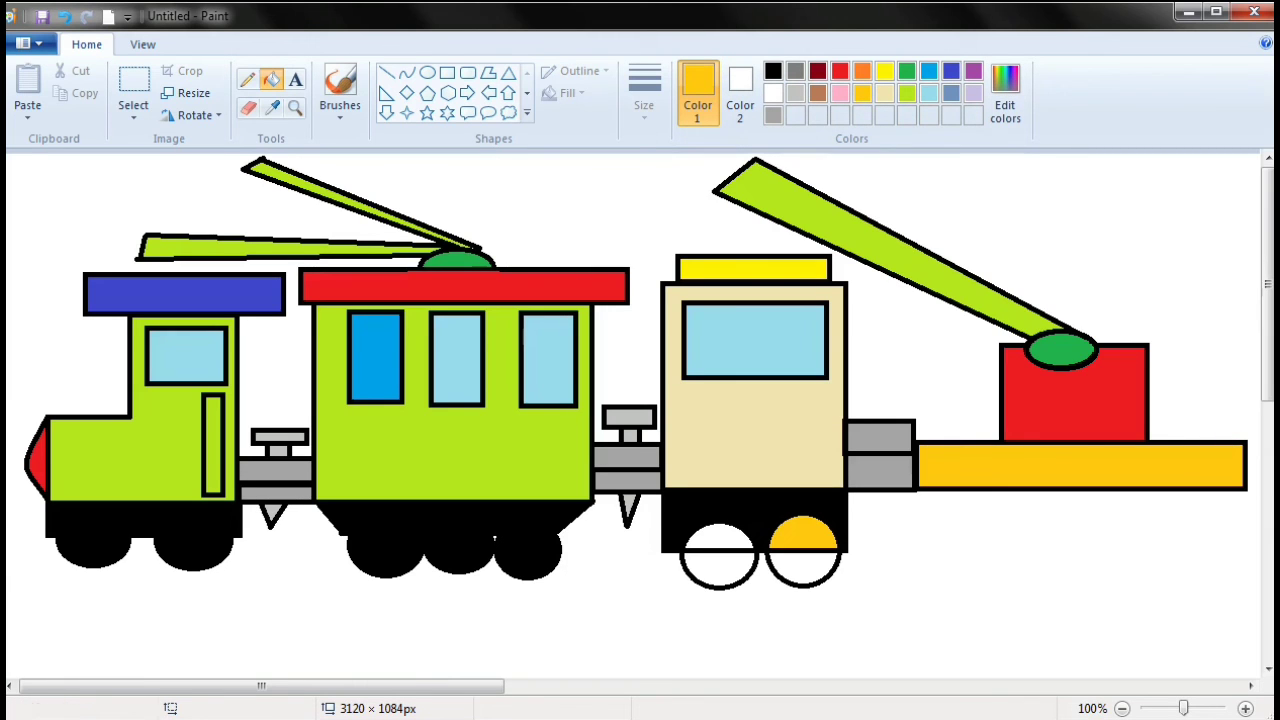
left_click(803, 568)
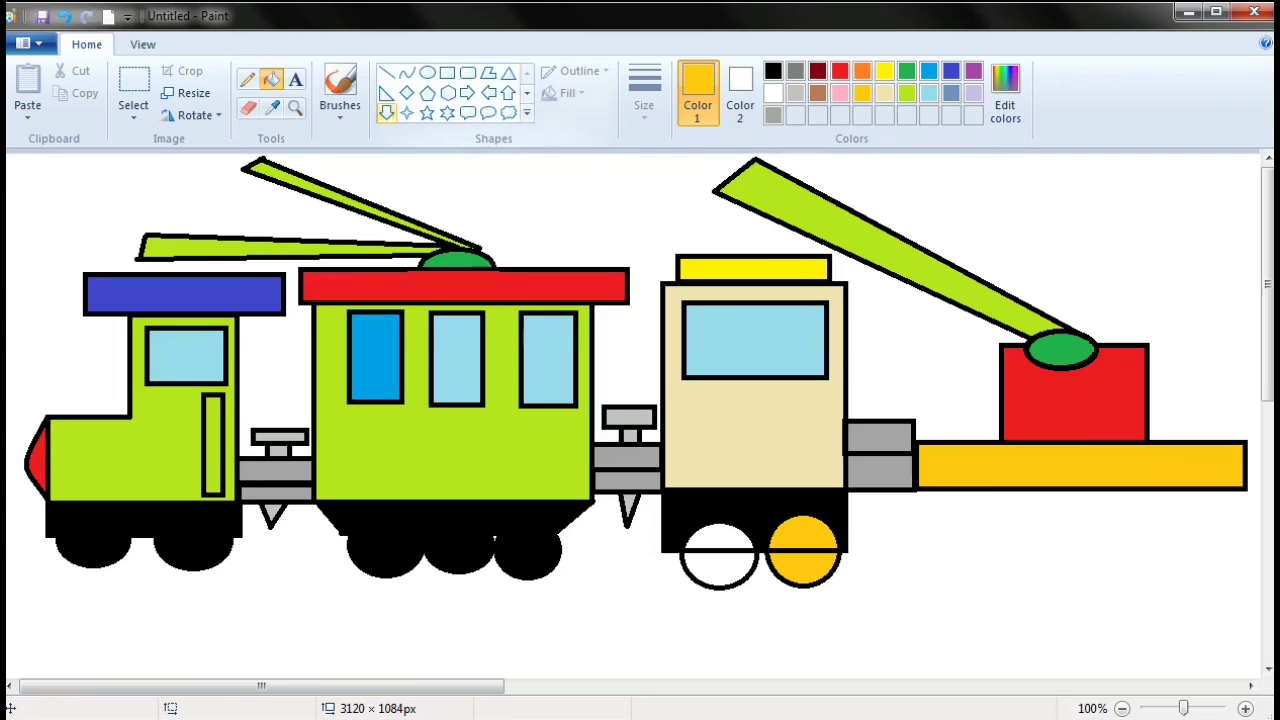
- Erase the black line crossing the beige carriage's rear wheel and fill the erased strip with gold
left_click(247, 108)
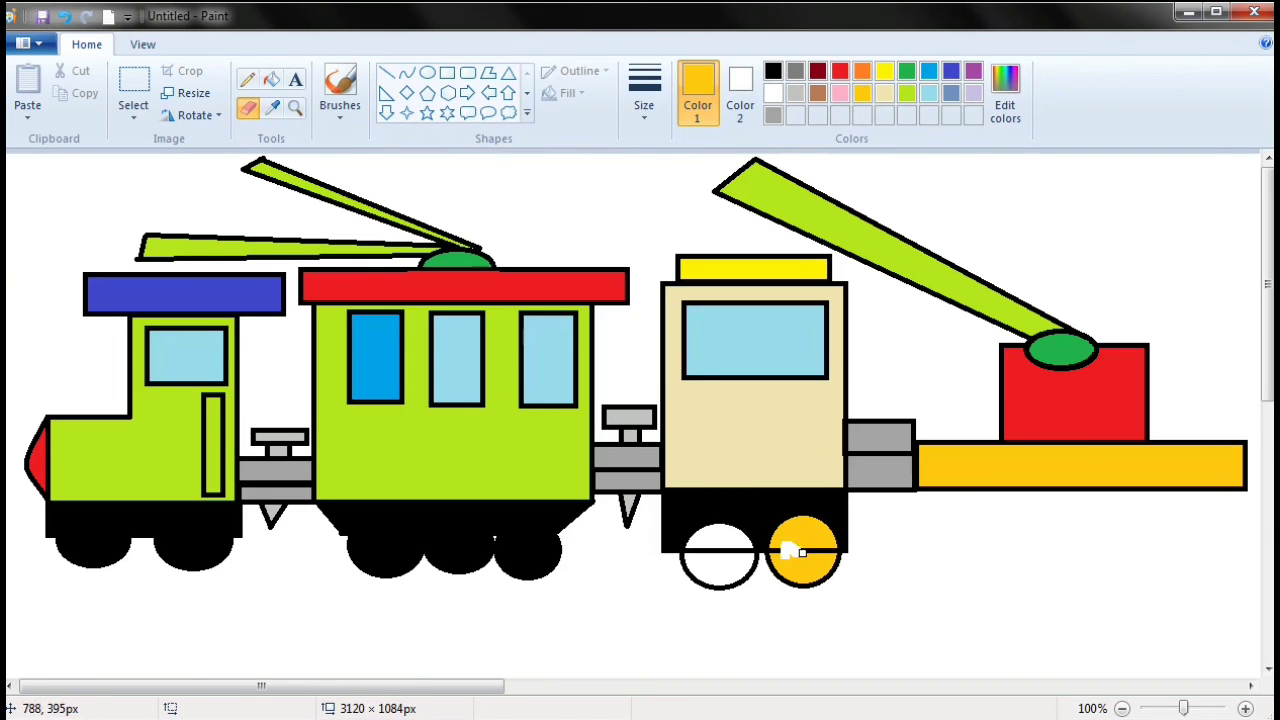
left_click_drag(818, 552, 808, 549)
left_click_drag(824, 548, 832, 548)
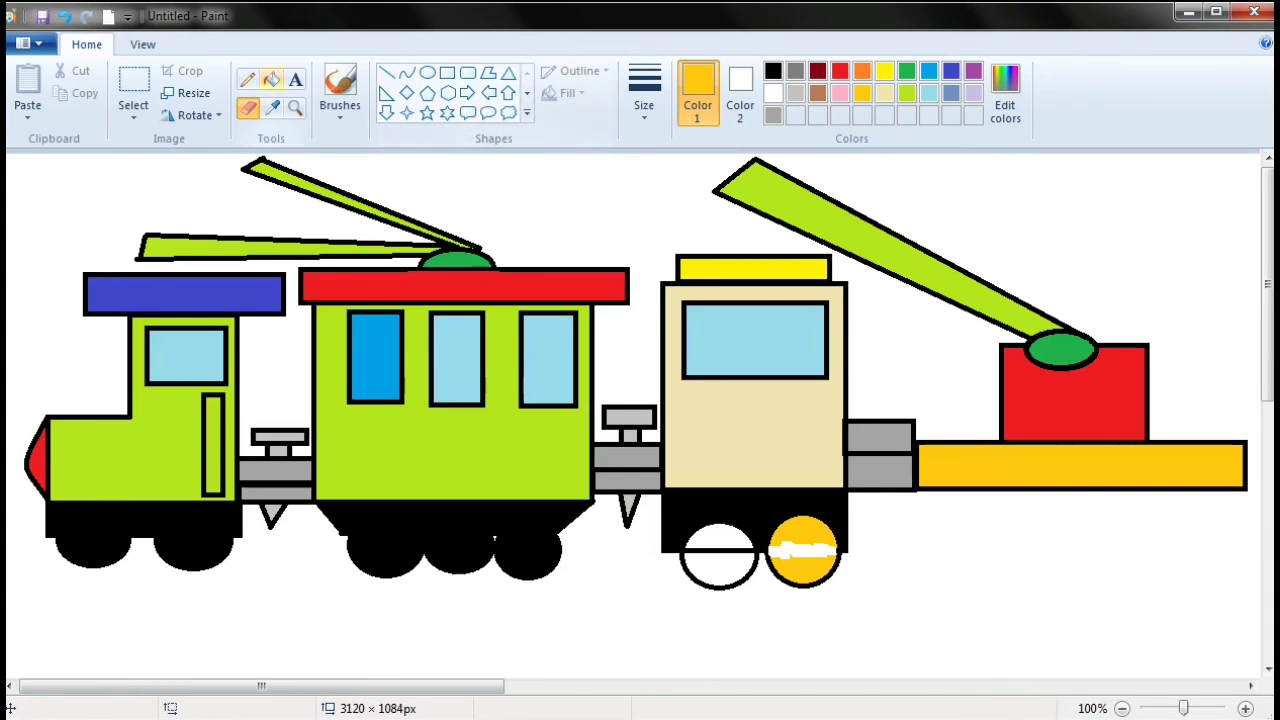
left_click(271, 79)
left_click(802, 544)
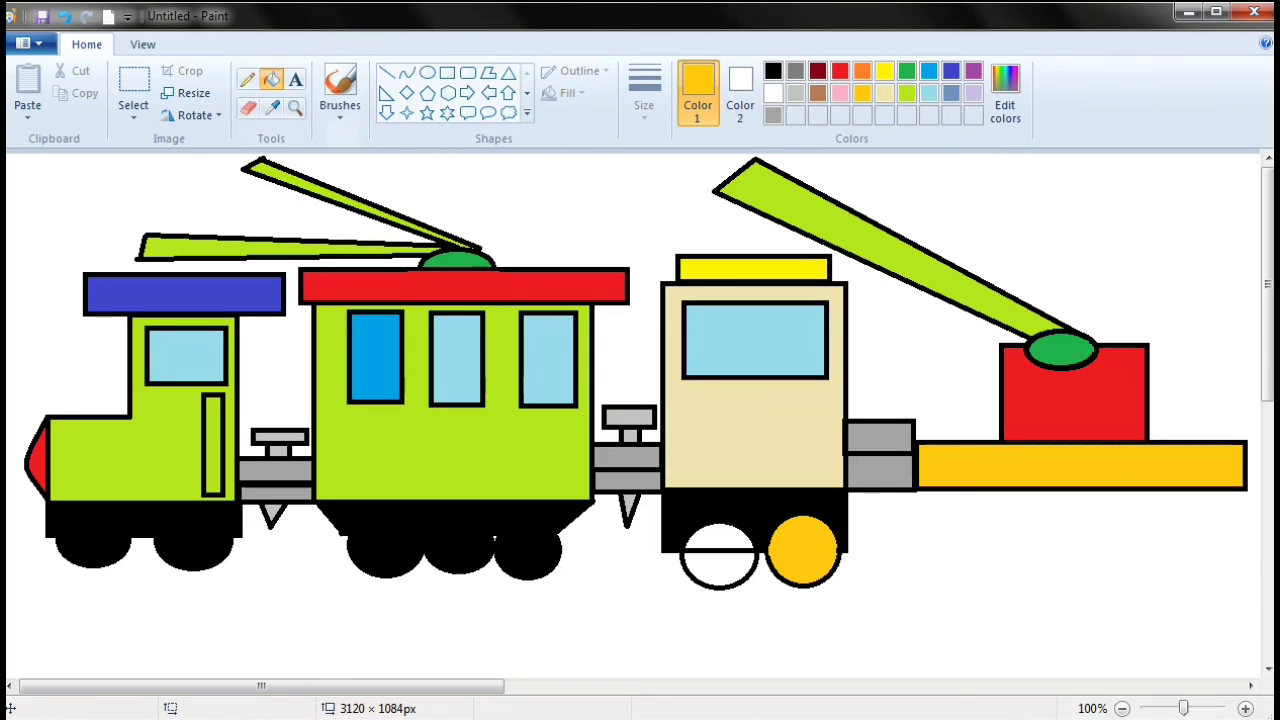
- Erase the line crossing the beige carriage's front wheel and fill the whole wheel with gold
left_click(247, 108)
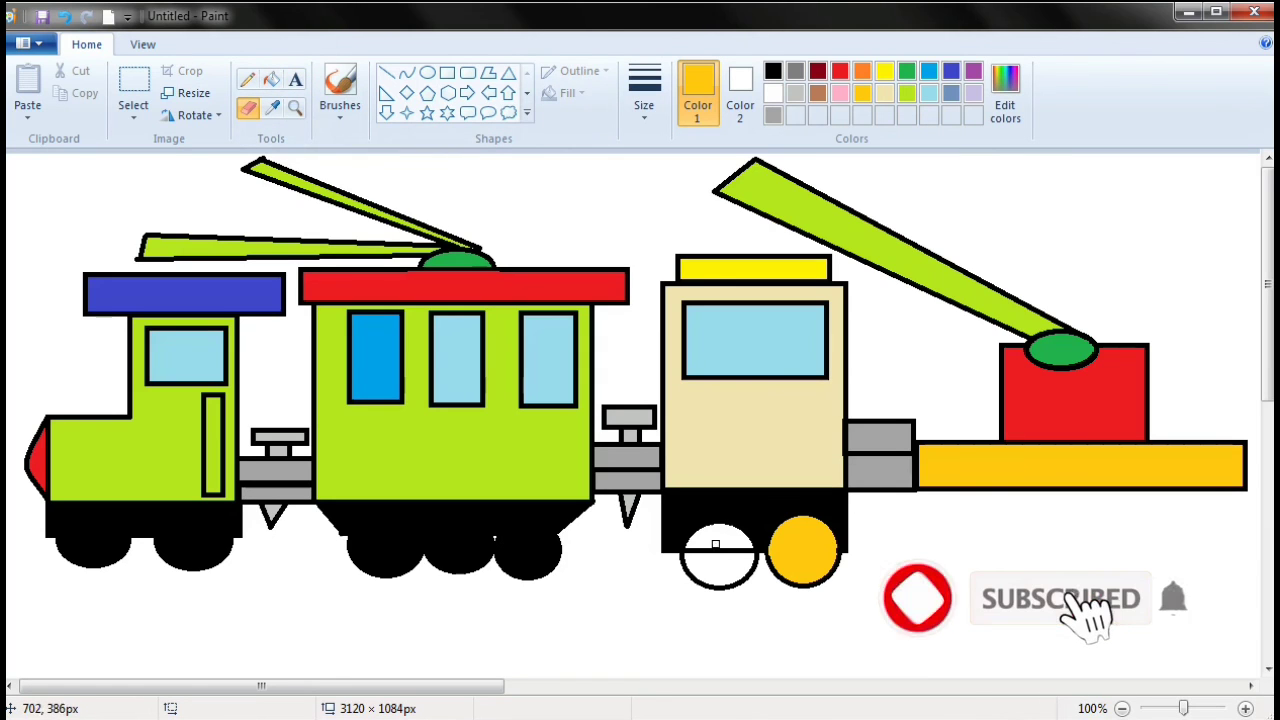
left_click_drag(714, 553, 747, 551)
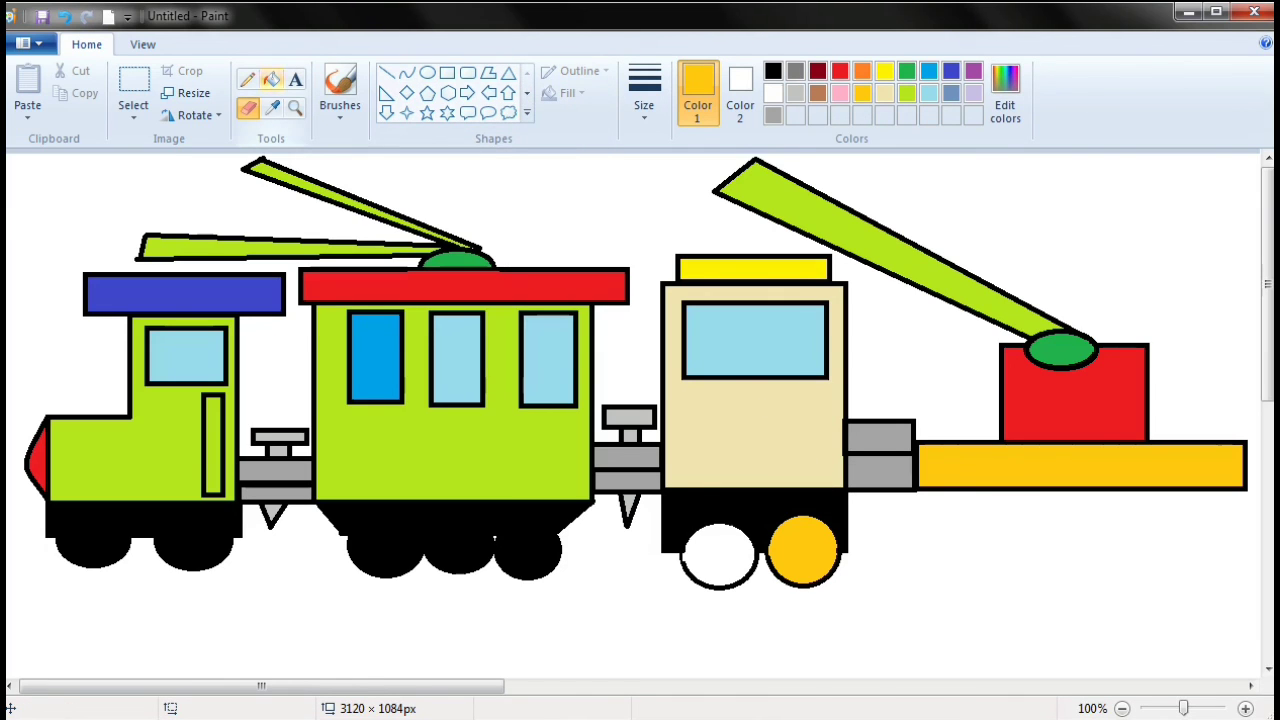
left_click(271, 79)
left_click(716, 552)
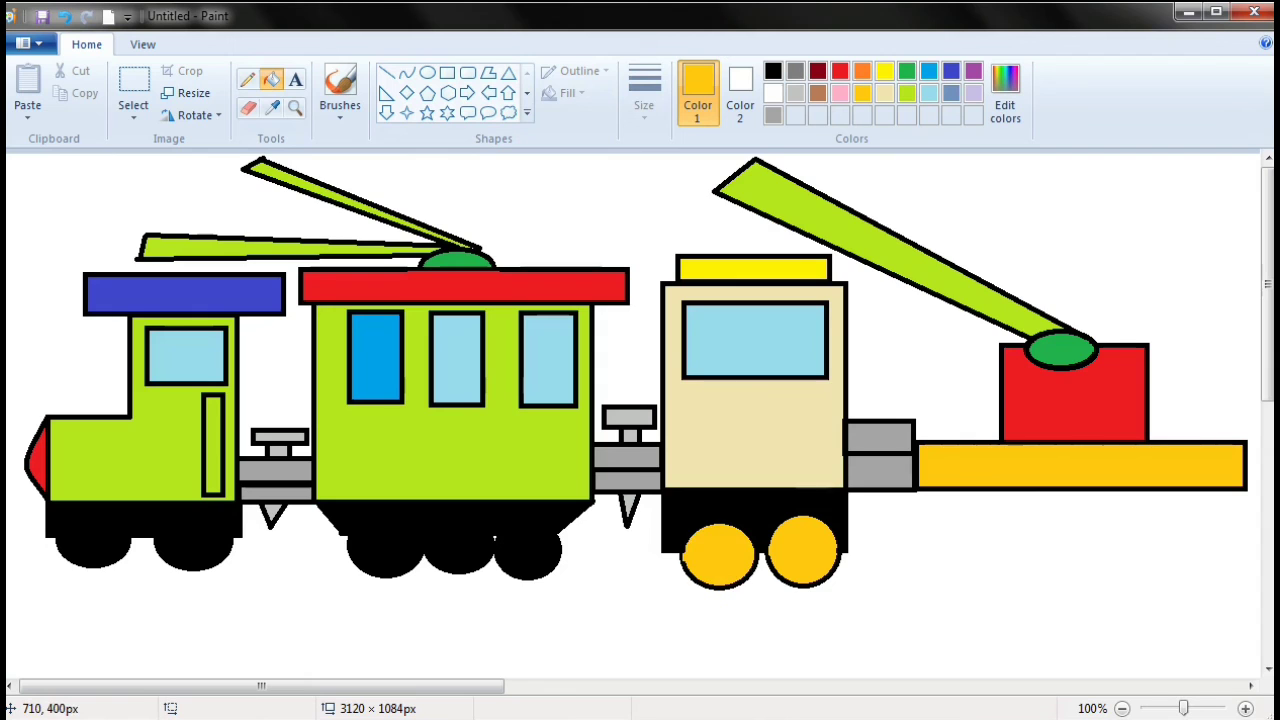
- Outline the beige carriage's front wheel with a black ellipse about 72 × 64 px, adjusted to fit the gold disc
left_click(427, 73)
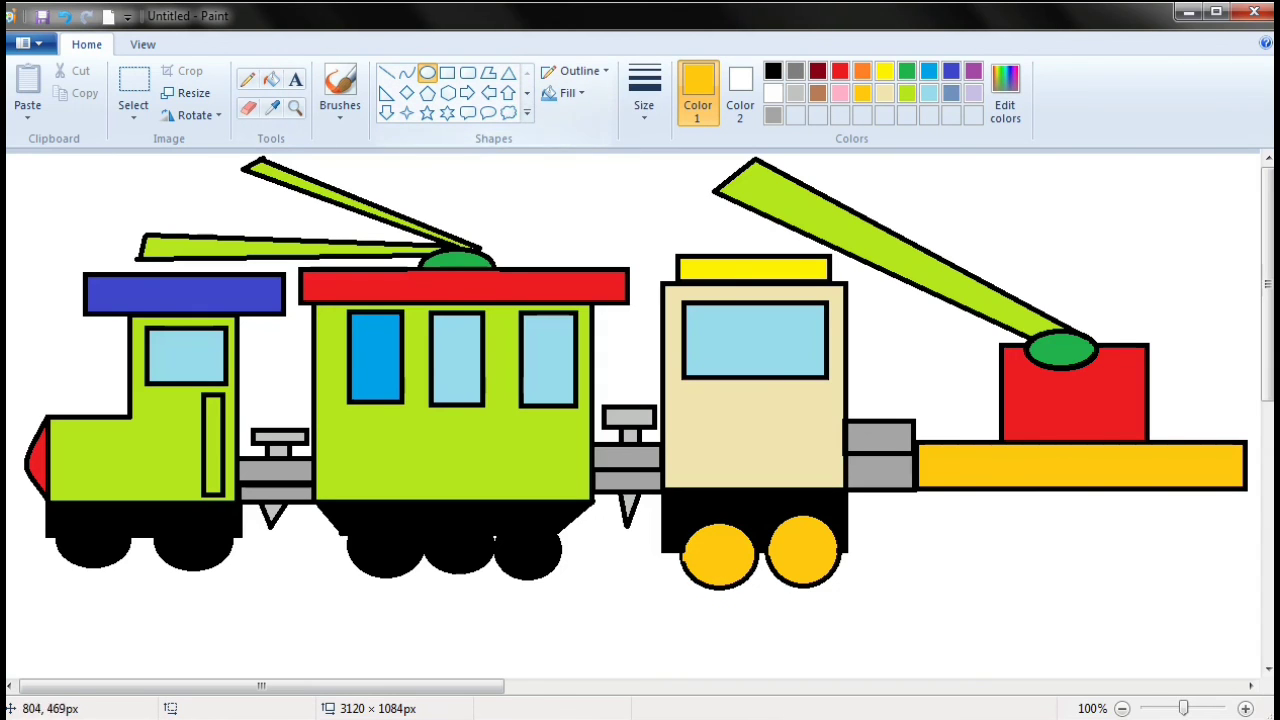
left_click_drag(692, 518, 776, 585)
left_click_drag(760, 528, 752, 522)
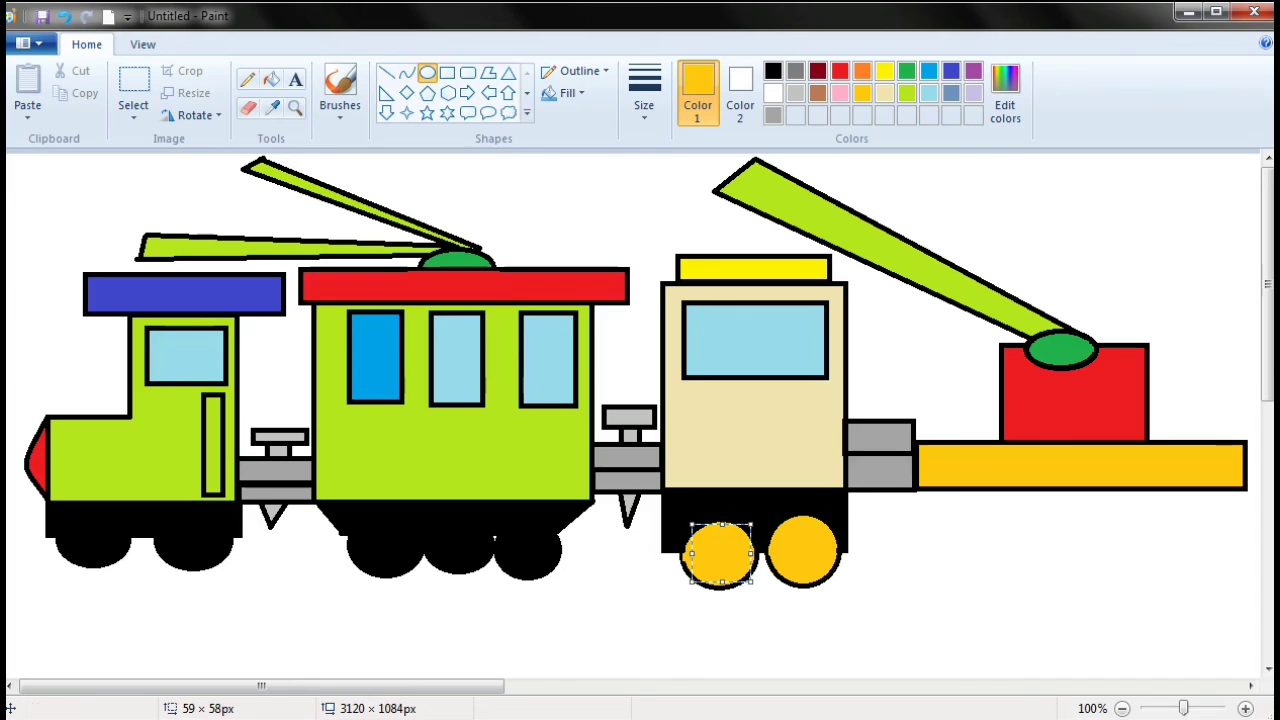
left_click(773, 71)
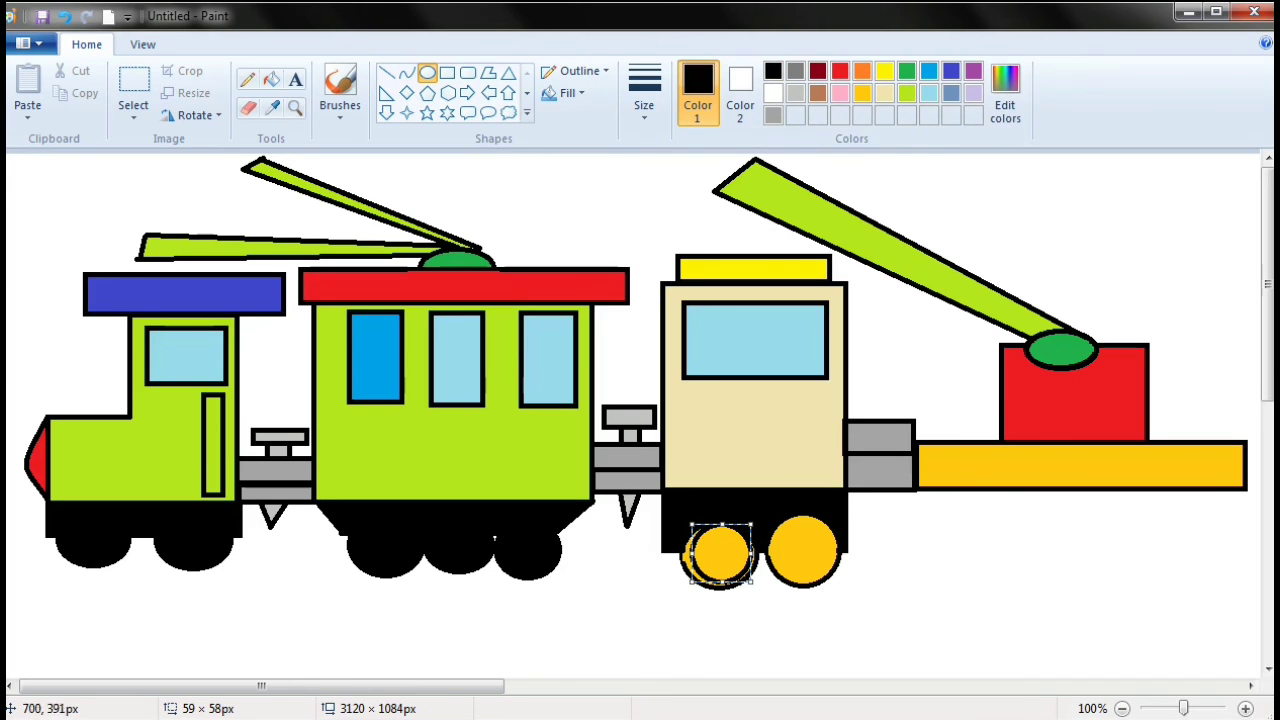
left_click_drag(752, 574, 758, 582)
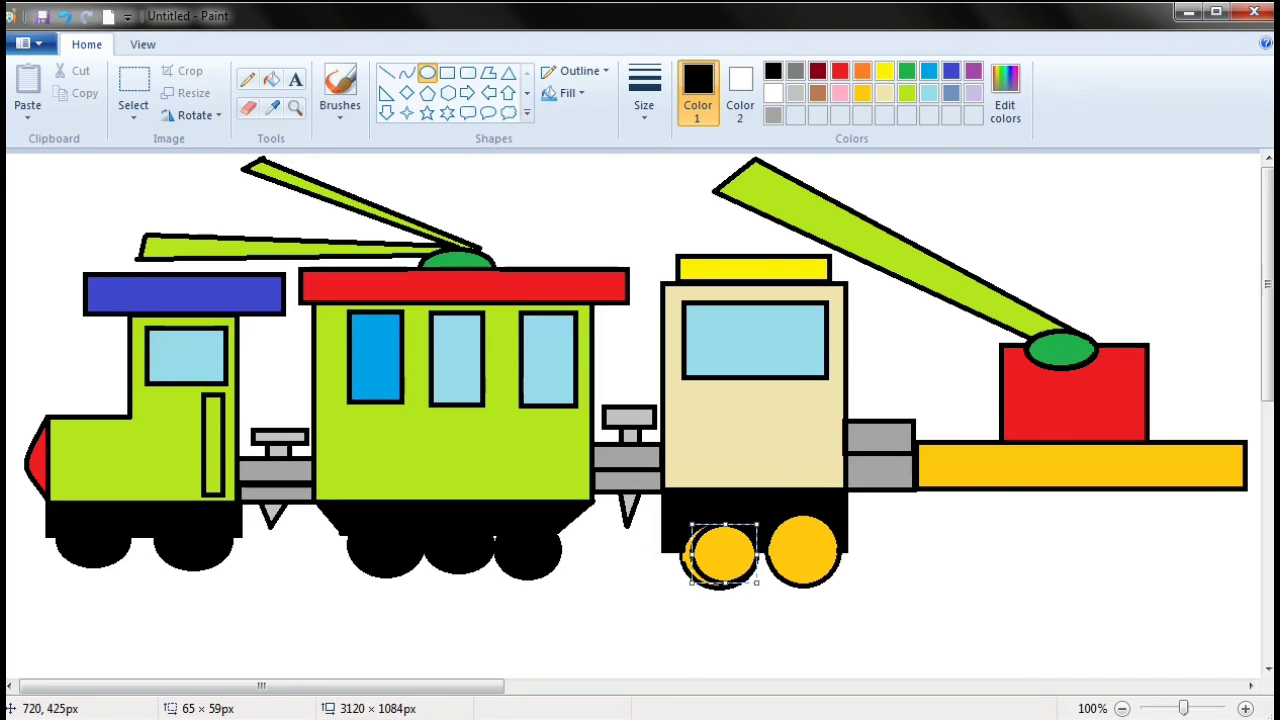
left_click_drag(720, 580, 723, 588)
left_click_drag(688, 548, 676, 564)
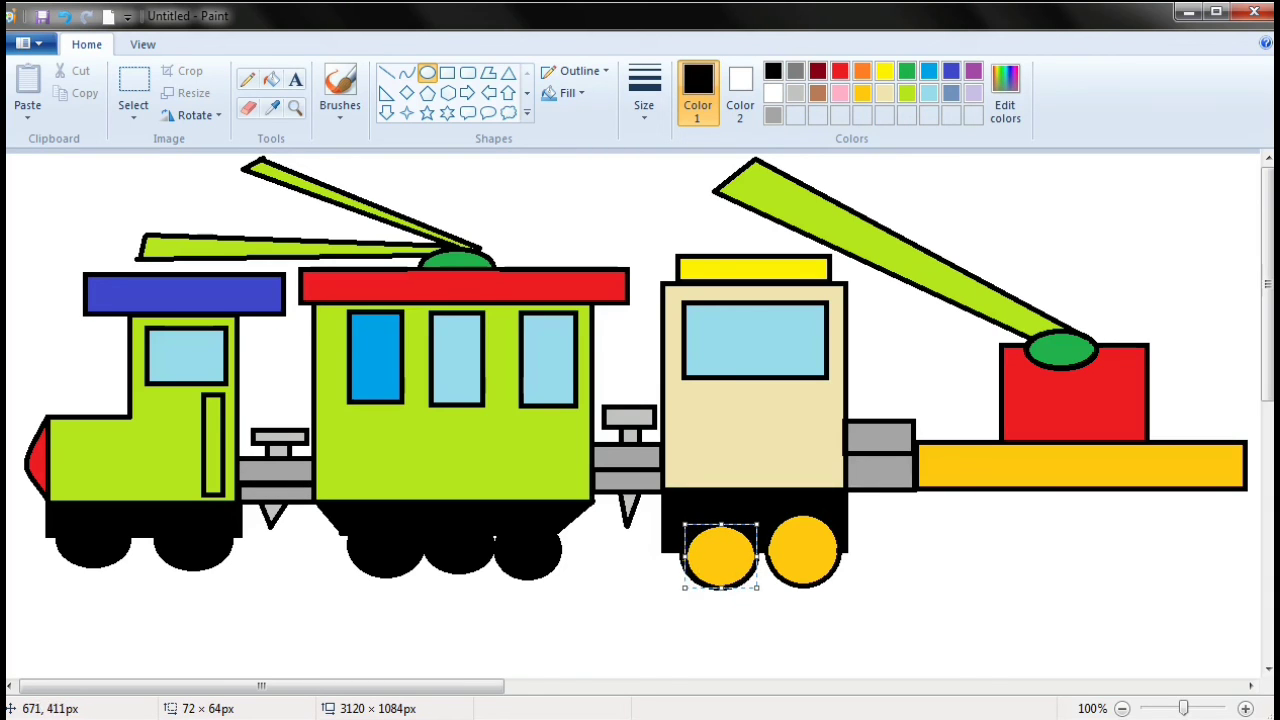
left_click(972, 591)
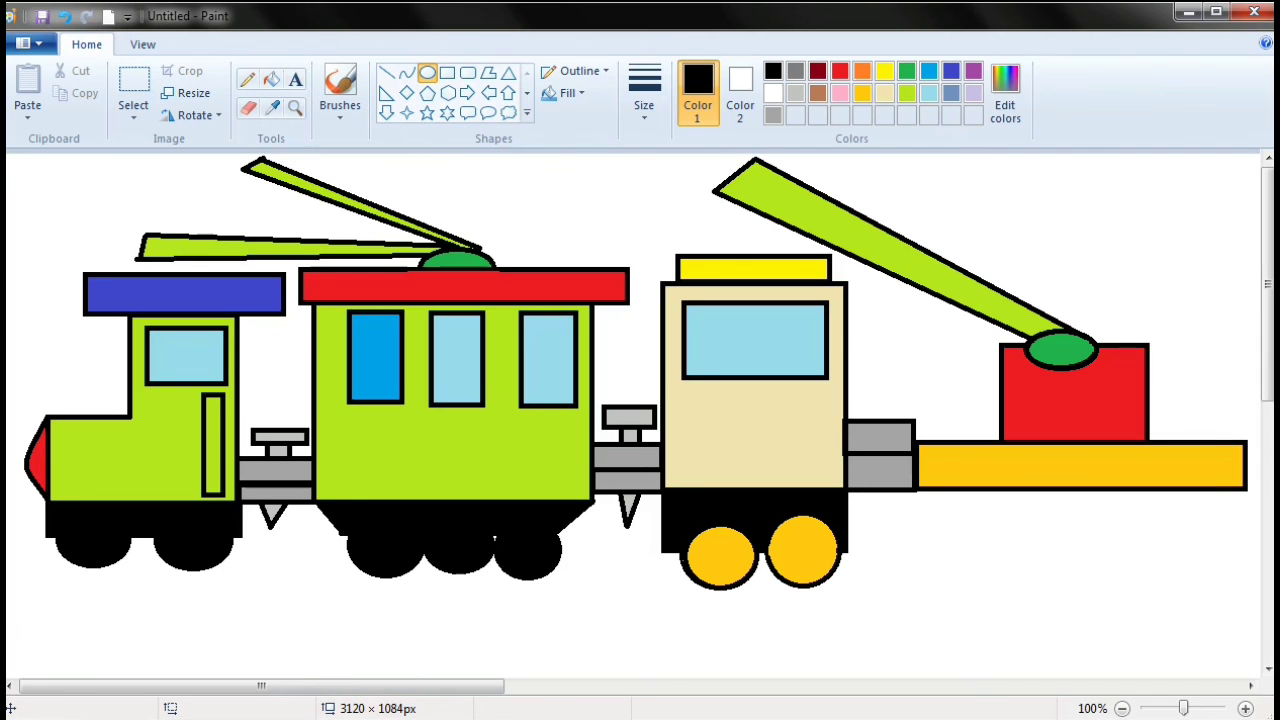
- Draw a black-outlined rectangular base directly beneath the crane wagon's gold deck, spanning the deck's full width
left_click(447, 72)
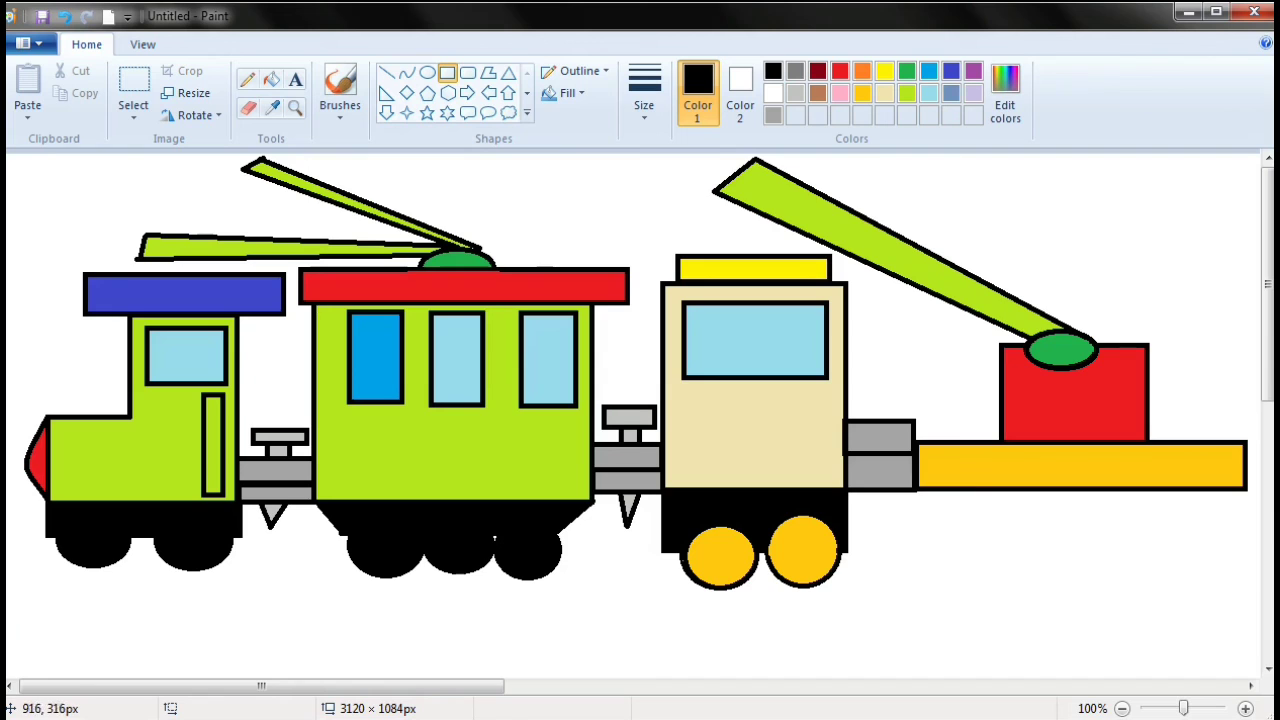
left_click_drag(912, 488, 1243, 541)
left_click(1194, 581)
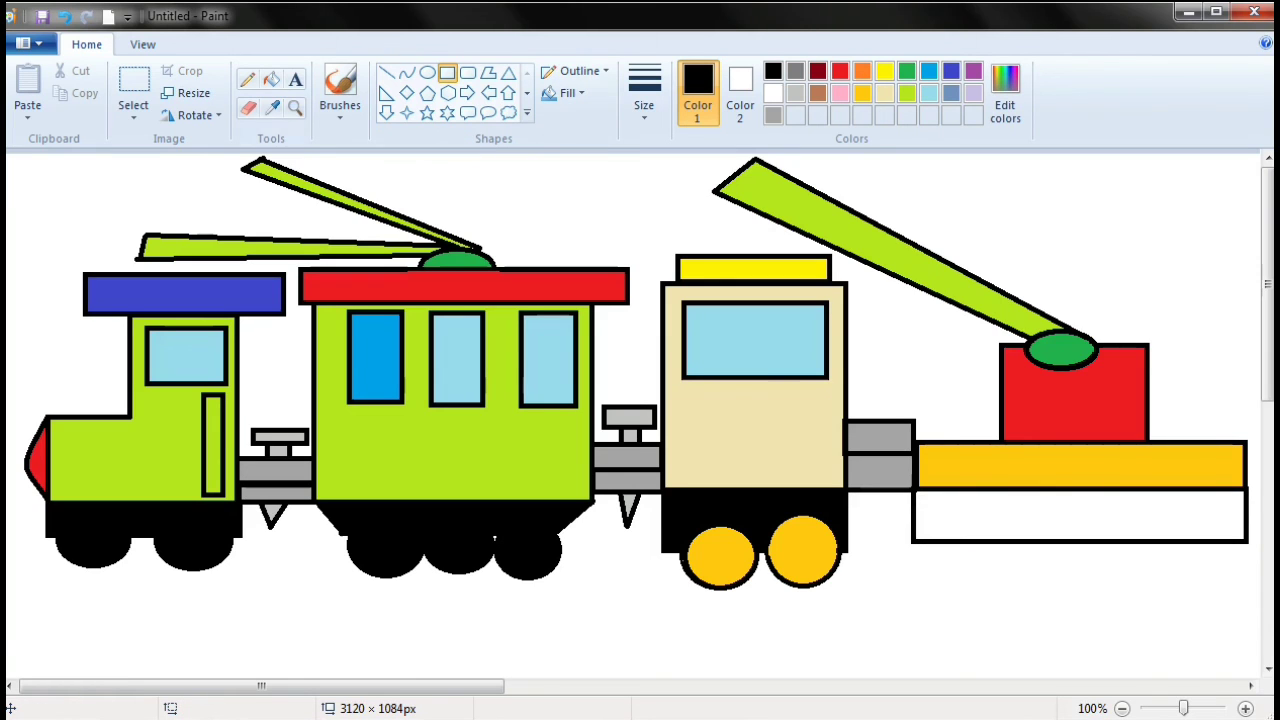
left_click(271, 79)
left_click(1132, 523)
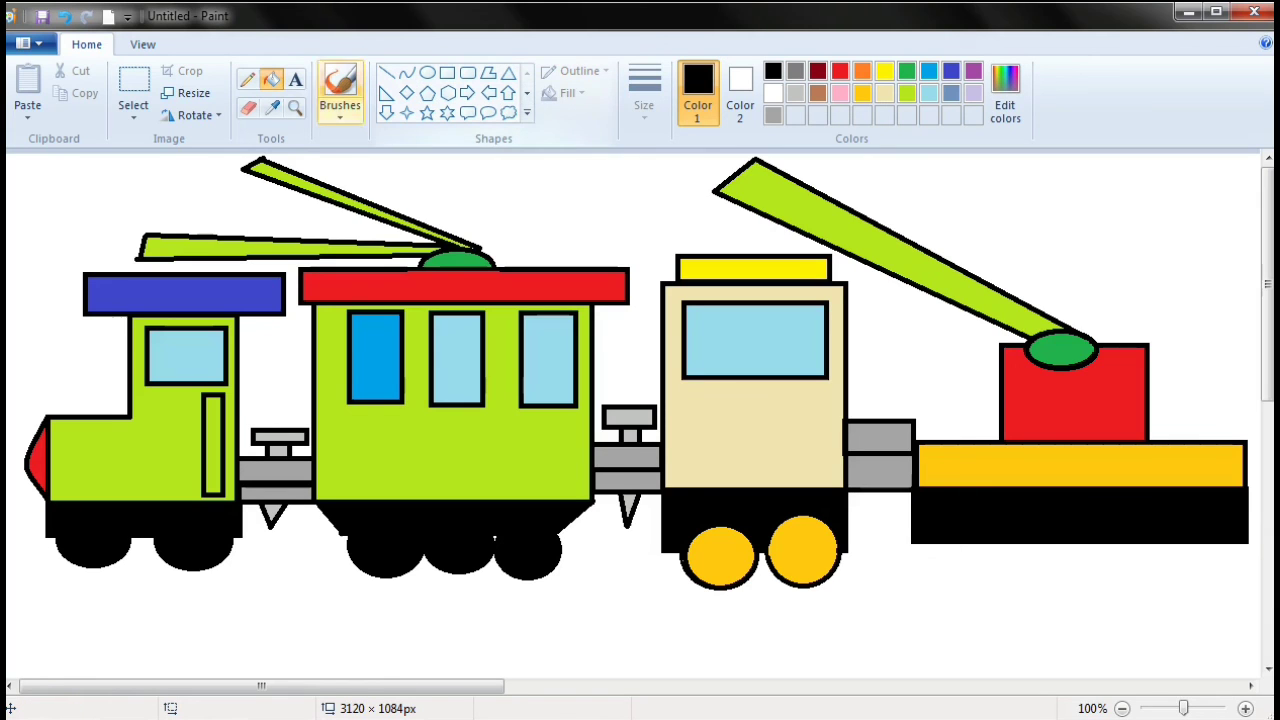
key("ctrl+z")
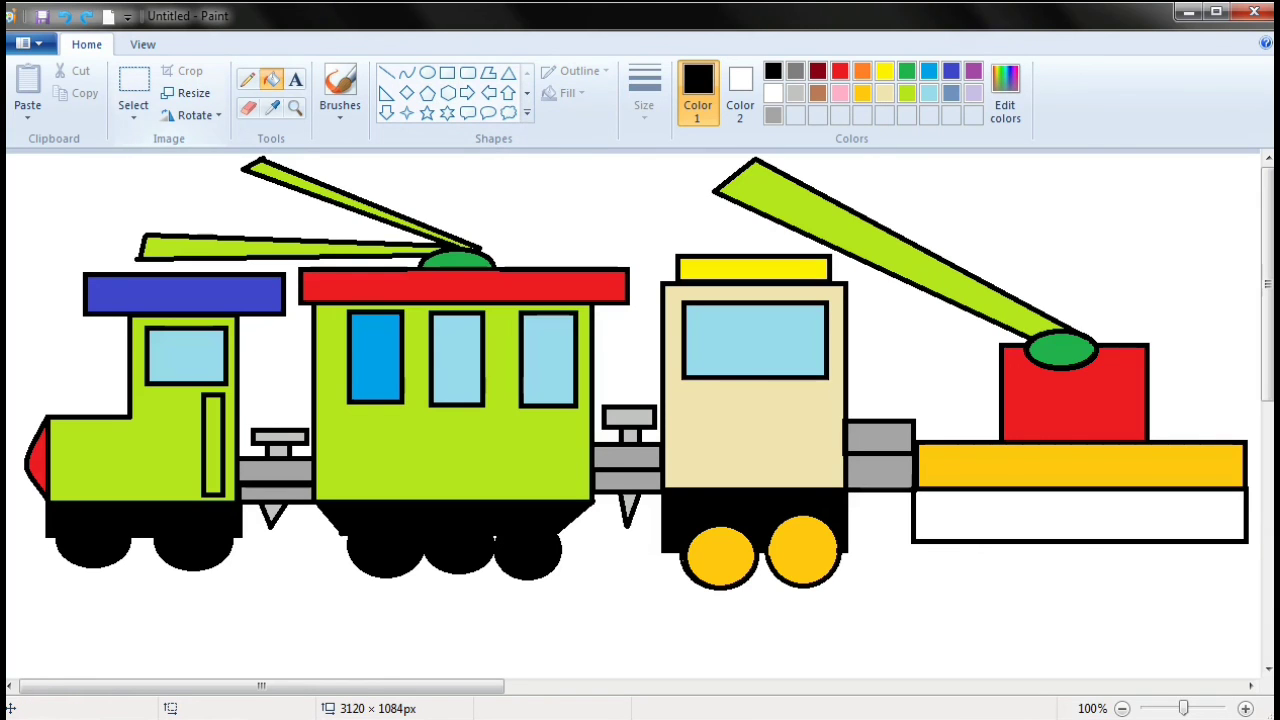
- Draw two elliptical wheels across the lower edge of the crane wagon's base, the second about 89 × 71 px and nudged up and toward the first
left_click(427, 73)
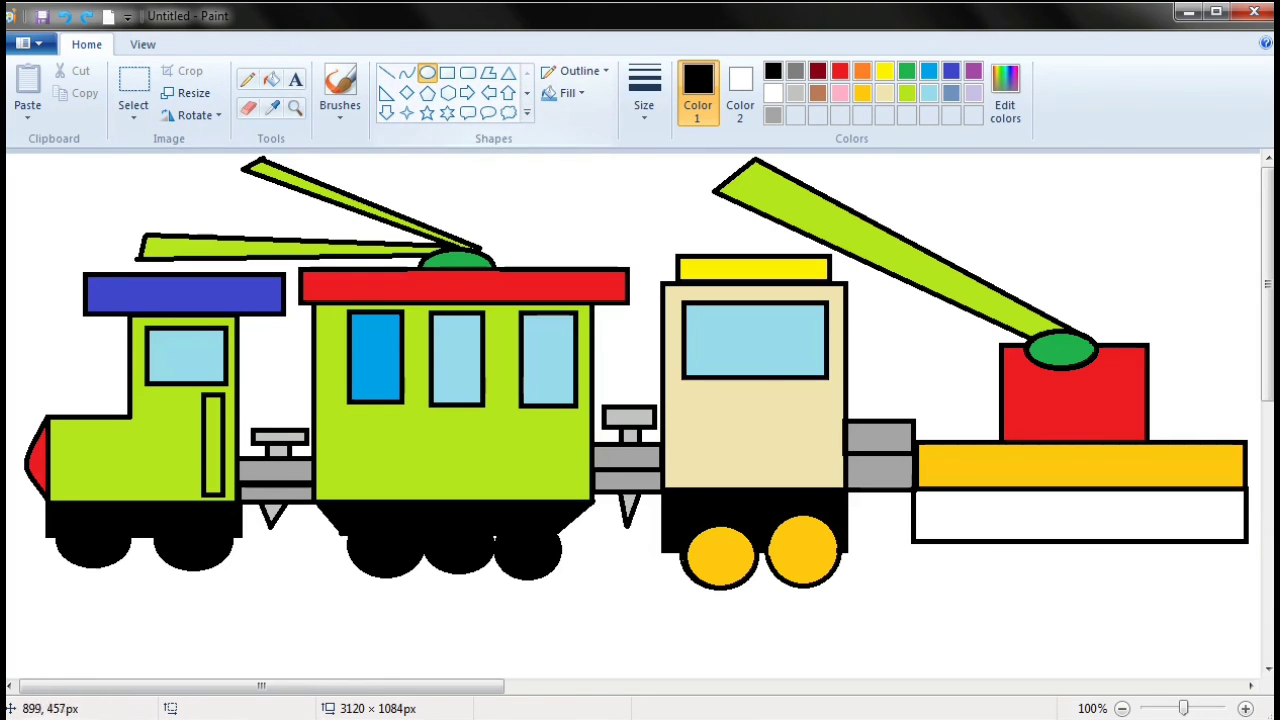
left_click_drag(932, 515, 1012, 581)
left_click_drag(1050, 515, 1139, 586)
key("Up")
key("Up")
key("Up")
key("Up")
key("Up")
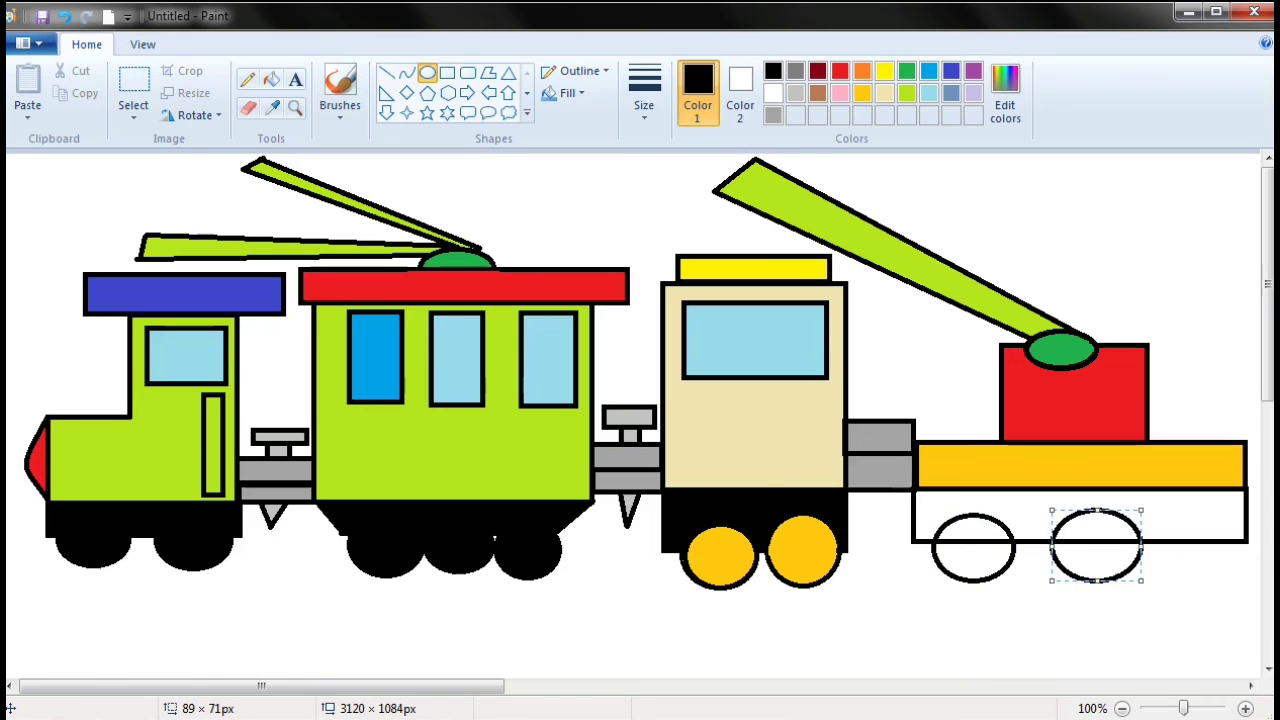
key("Left")
key("Left")
key("Left")
key("Left")
key("Left")
key("Left")
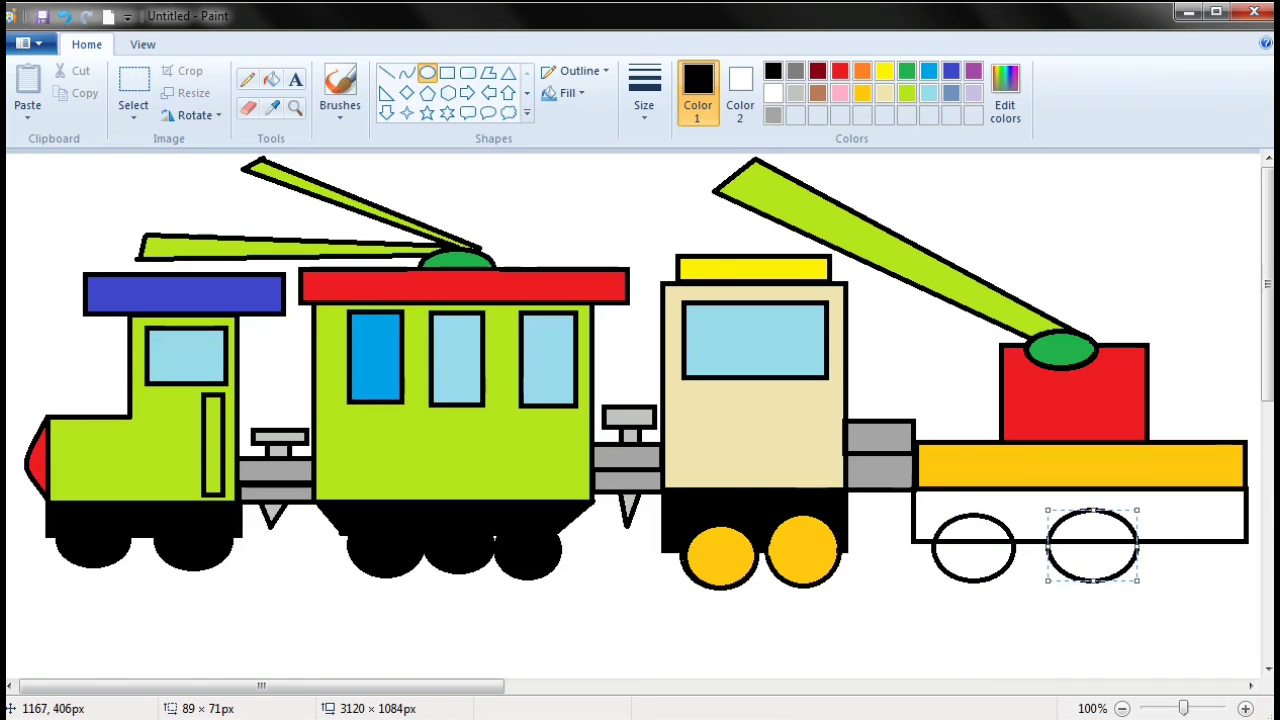
key("Left")
key("Left")
key("Left")
key("Left")
key("Left")
key("Left")
key("Left")
key("Left")
key("Escape")
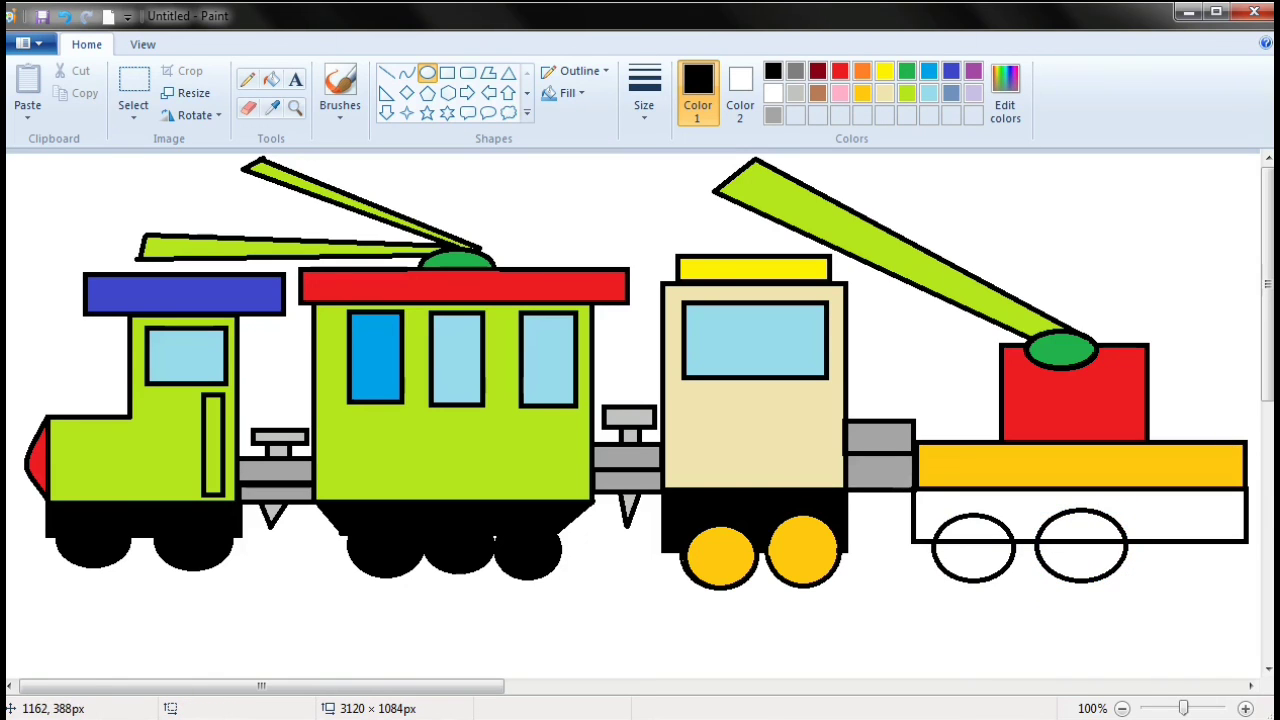
- Draw a third elliptical wheel about 83 × 67 px near the rear end of the crane wagon's base, nudged toward the middle wheel
left_click_drag(1166, 514, 1247, 578)
key("Left")
key("Left")
key("Left")
key("Left")
key("Left")
key("Left")
key("Left")
key("Left")
key("Left")
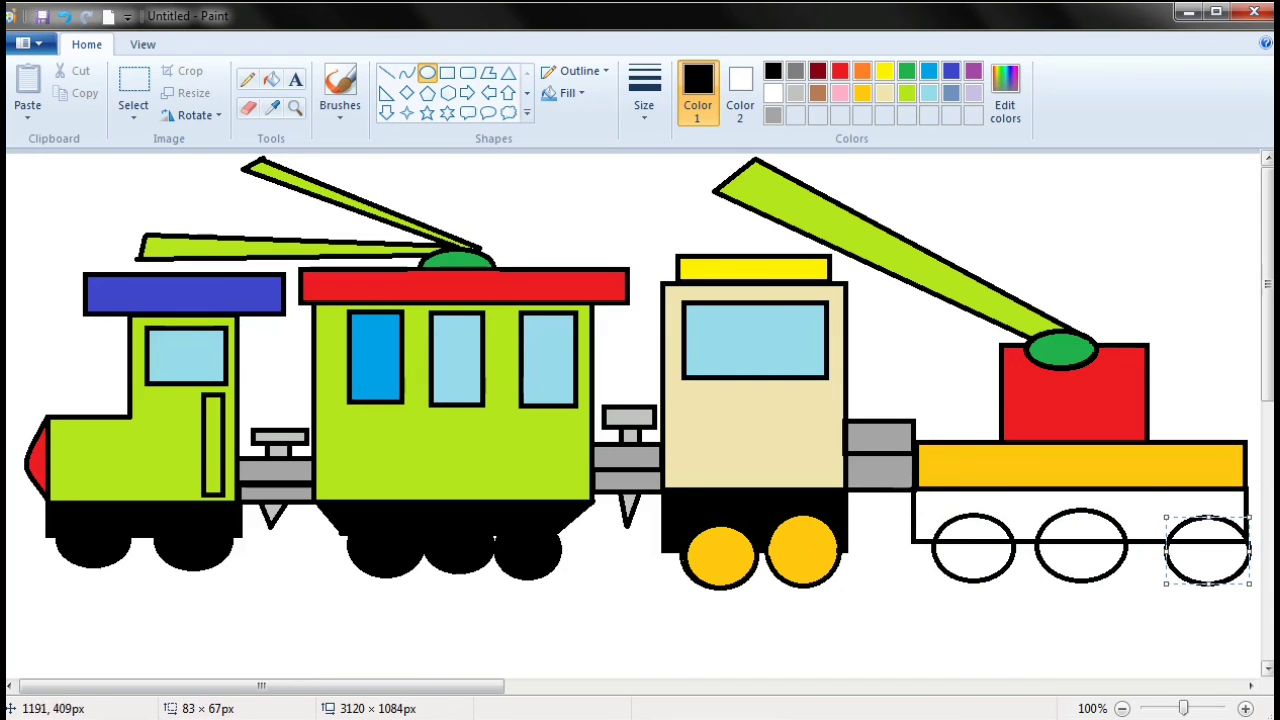
key("Left")
key("Left")
key("Left")
key("Left")
key("Left")
key("Left")
key("Left")
key("Left")
key("Left")
key("Left")
key("Left")
key("Left")
key("Left")
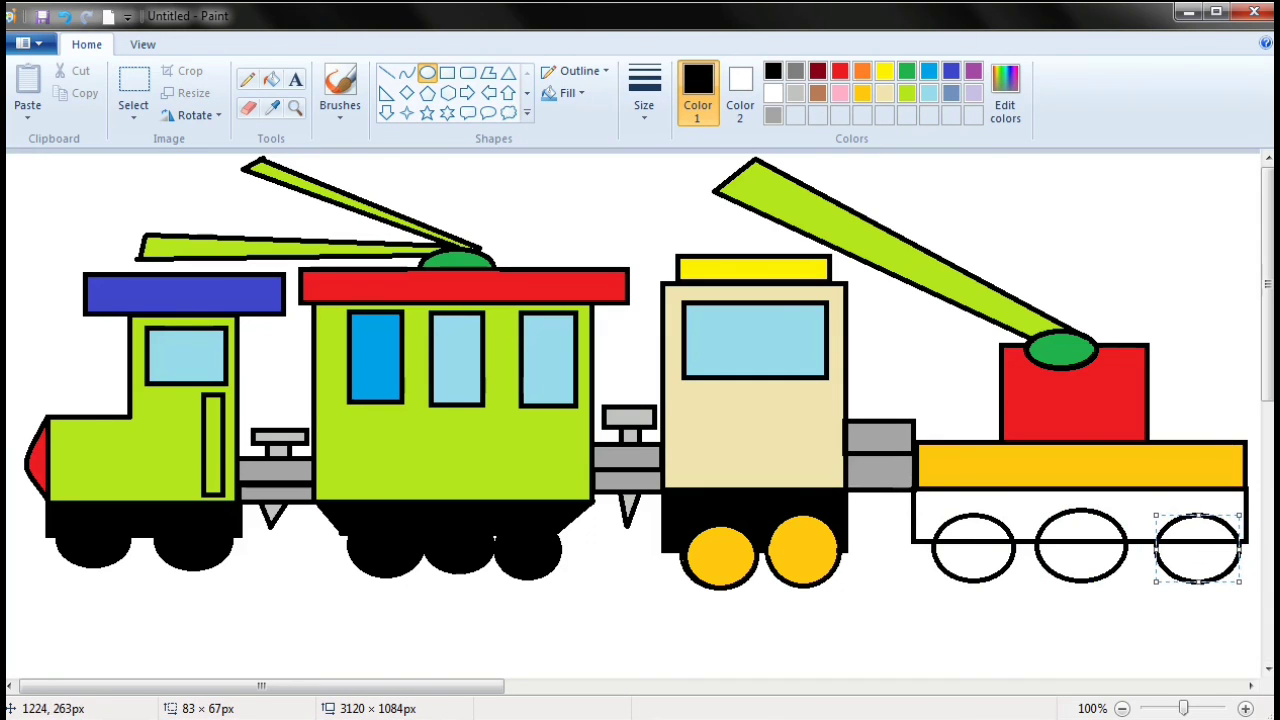
left_click(1209, 434)
left_click_drag(1221, 438, 1223, 440)
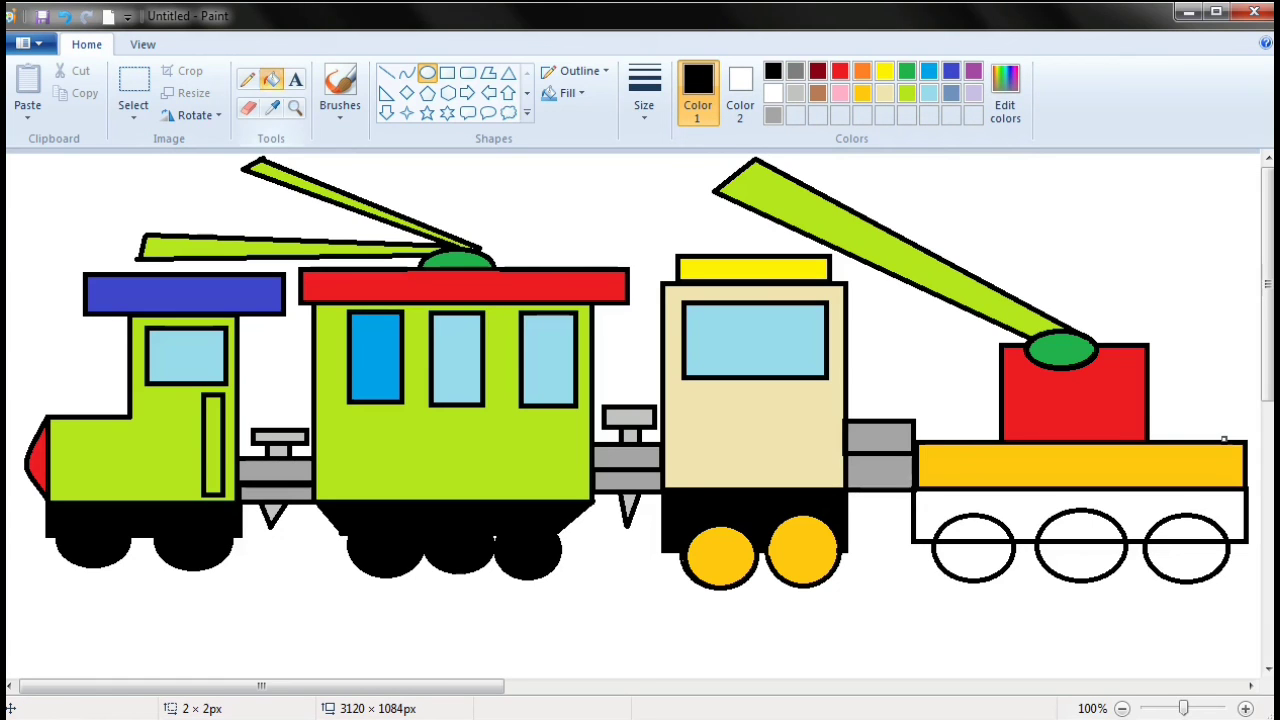
- Fill both halves of the crane wagon's three wheels with black and the base around them with pink
left_click(271, 79)
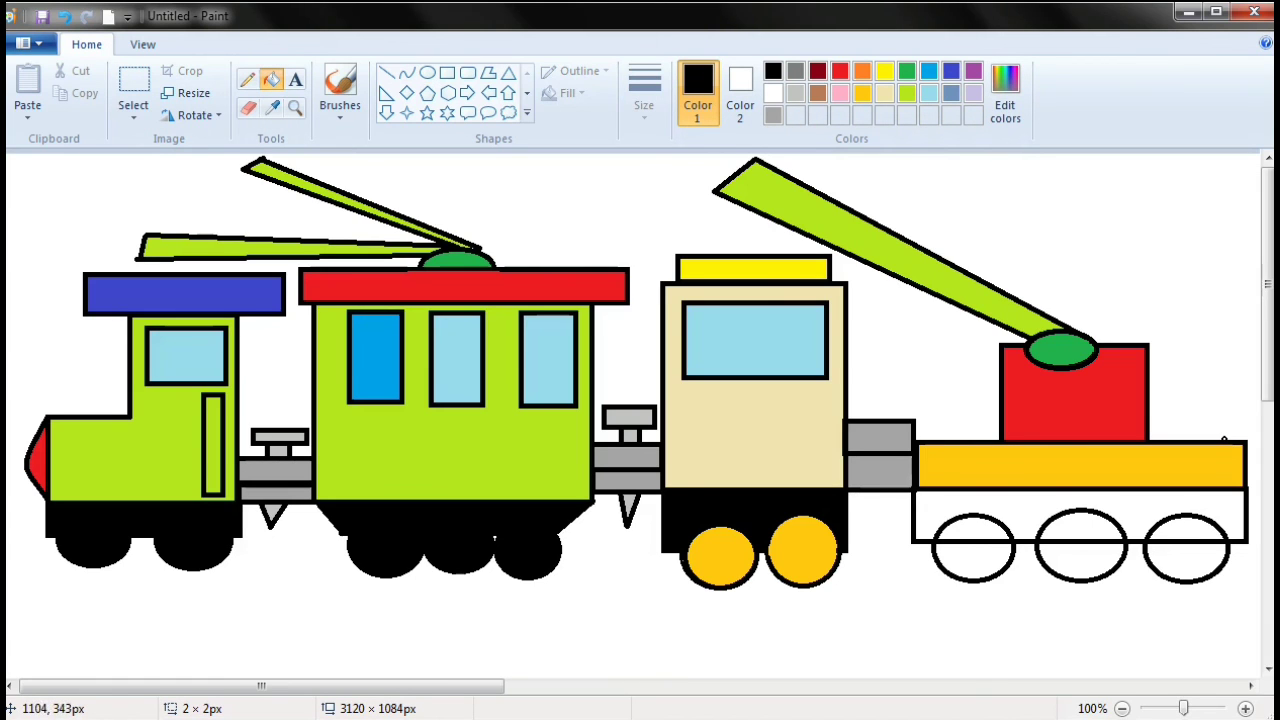
left_click(1080, 562)
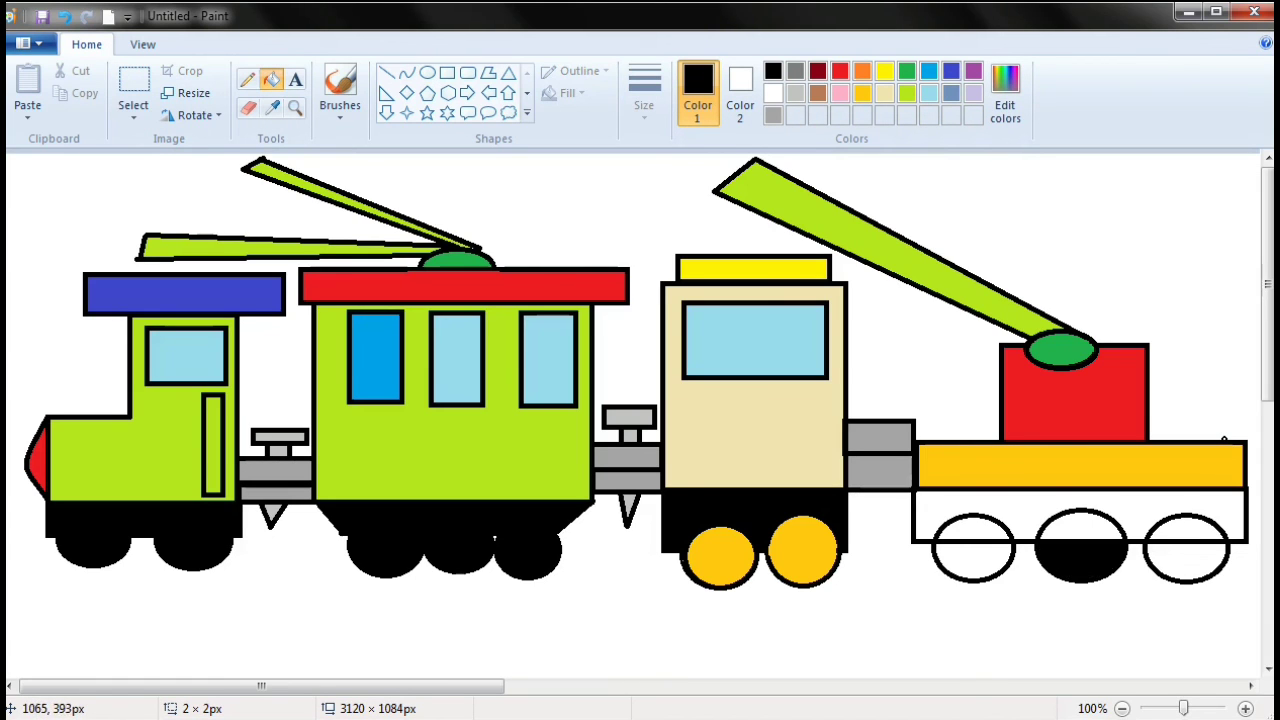
left_click(1080, 527)
left_click(1186, 562)
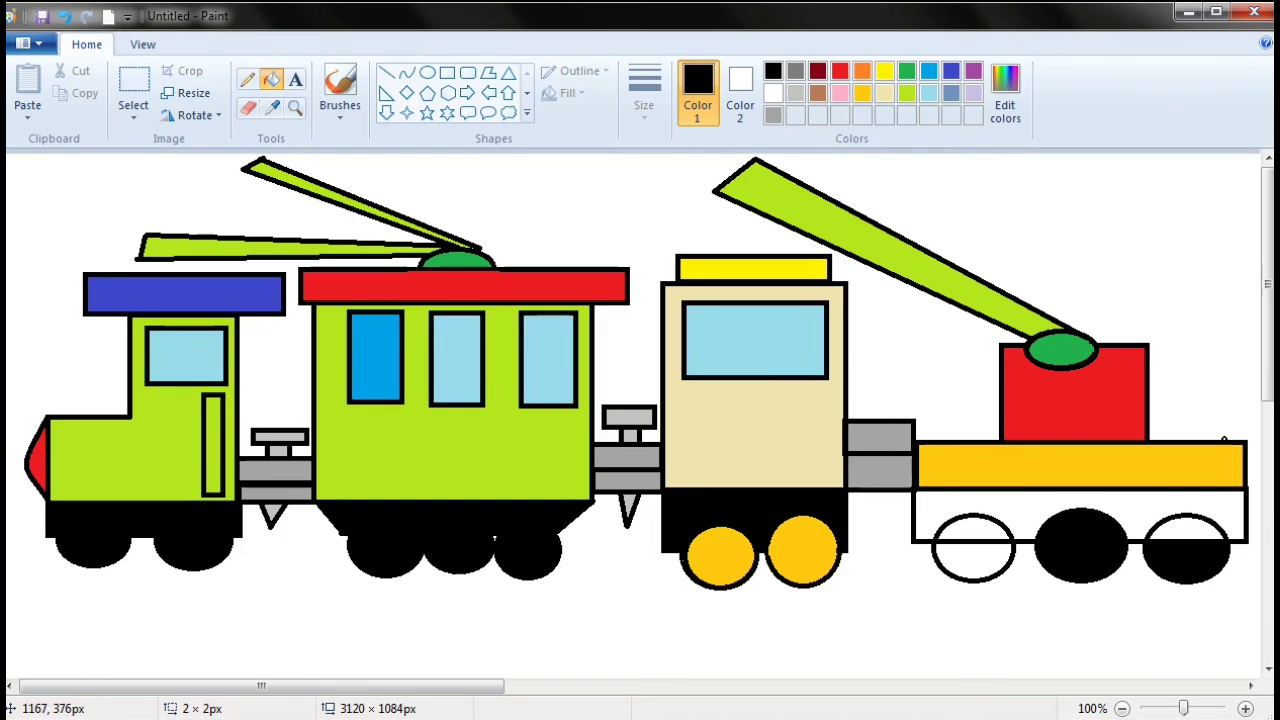
left_click(1186, 527)
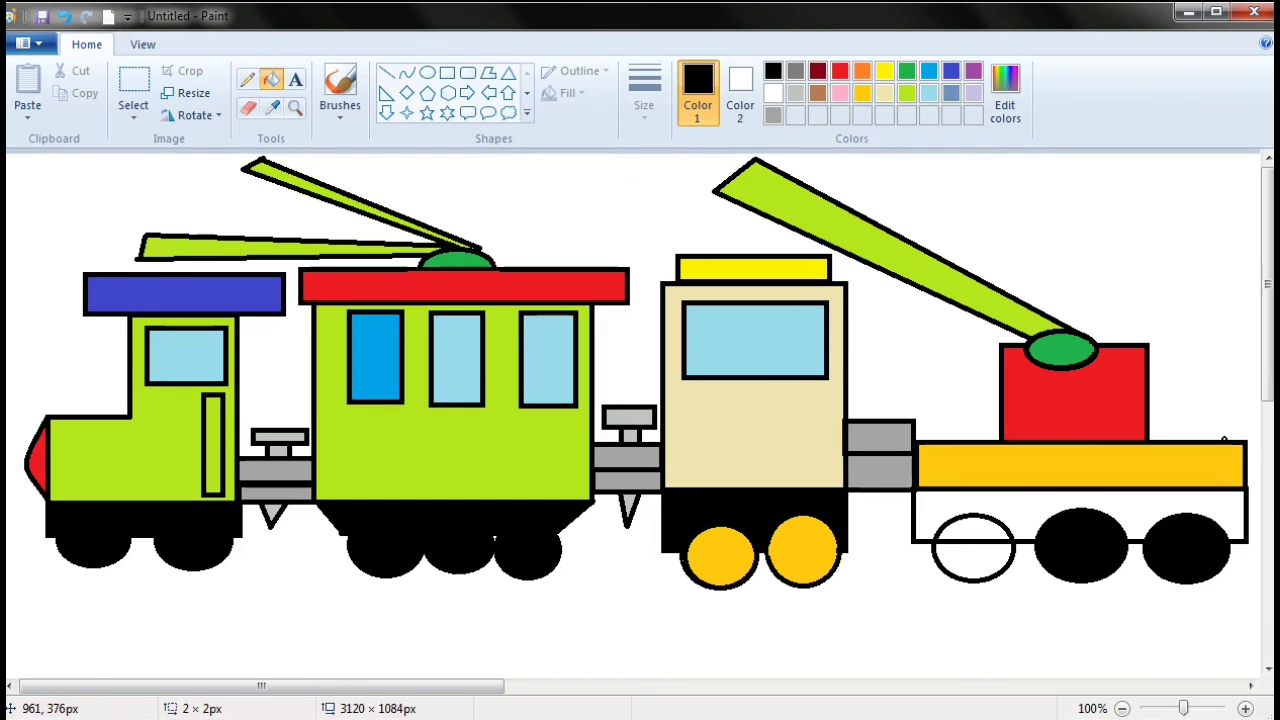
left_click(967, 528)
left_click(970, 562)
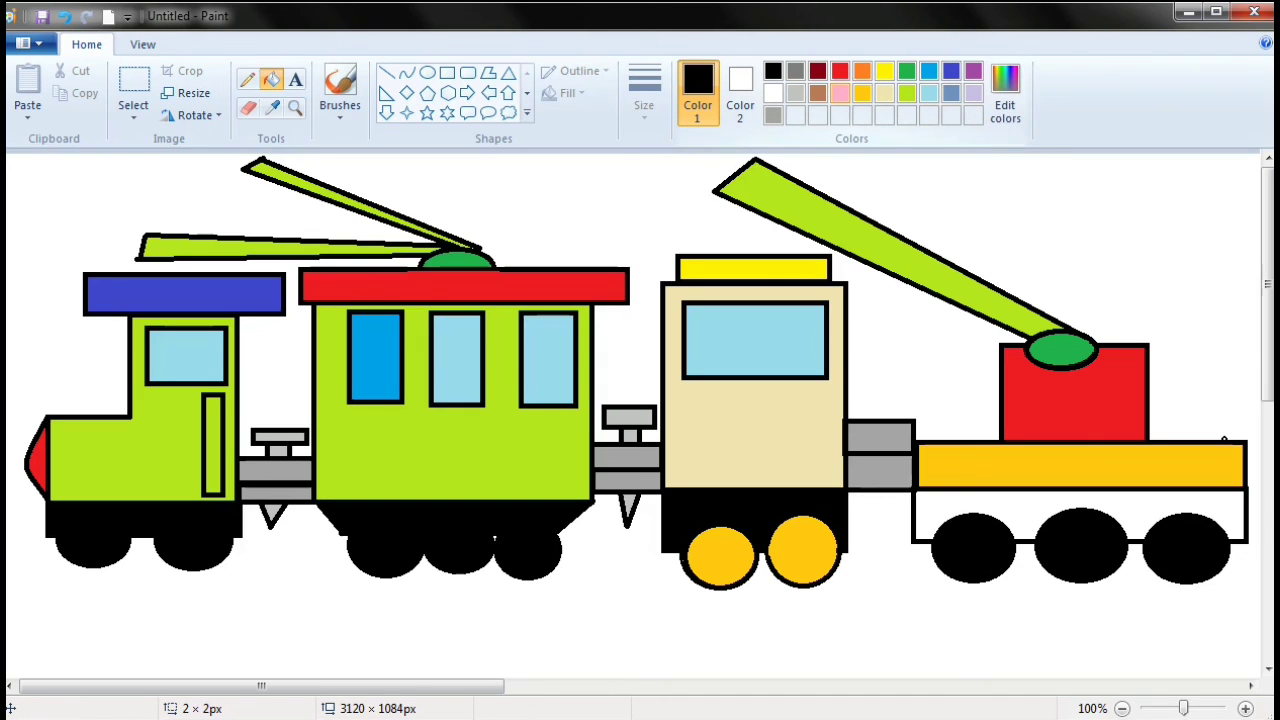
left_click(840, 93)
left_click(990, 503)
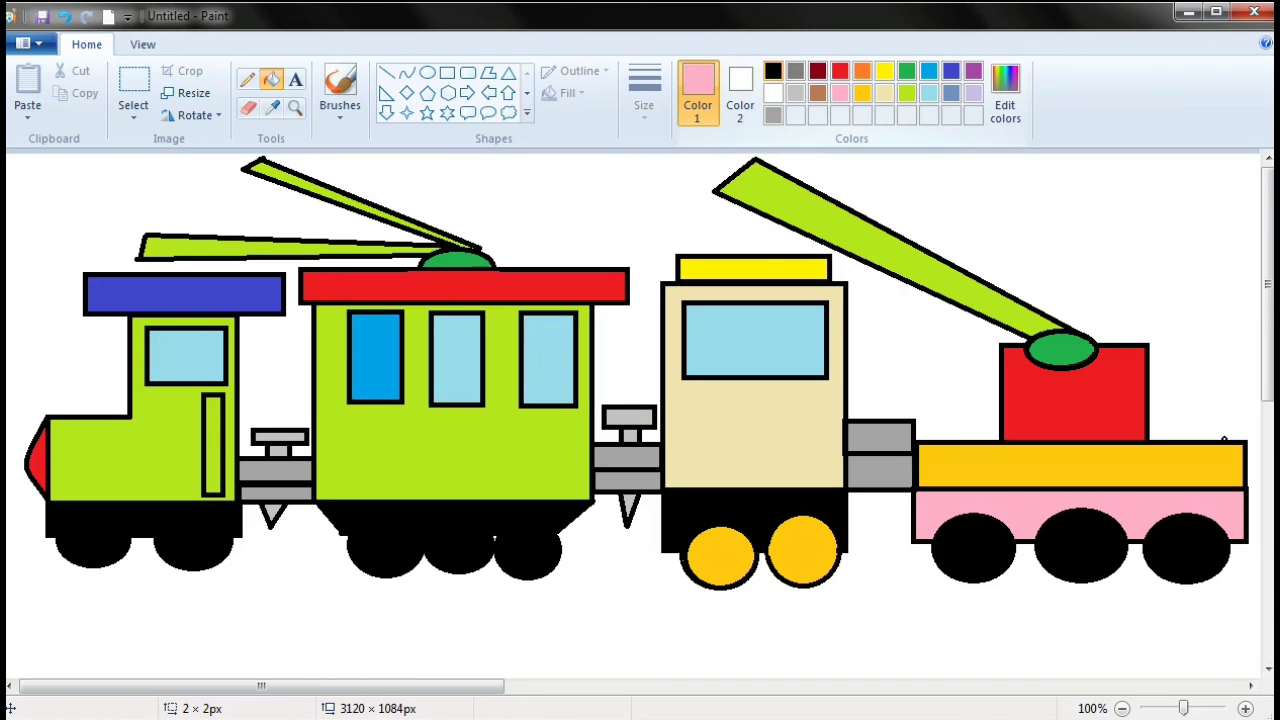
- Handwrite the artist's name in large black letters with the Natural pencil brush in the empty area below the train
left_click(773, 71)
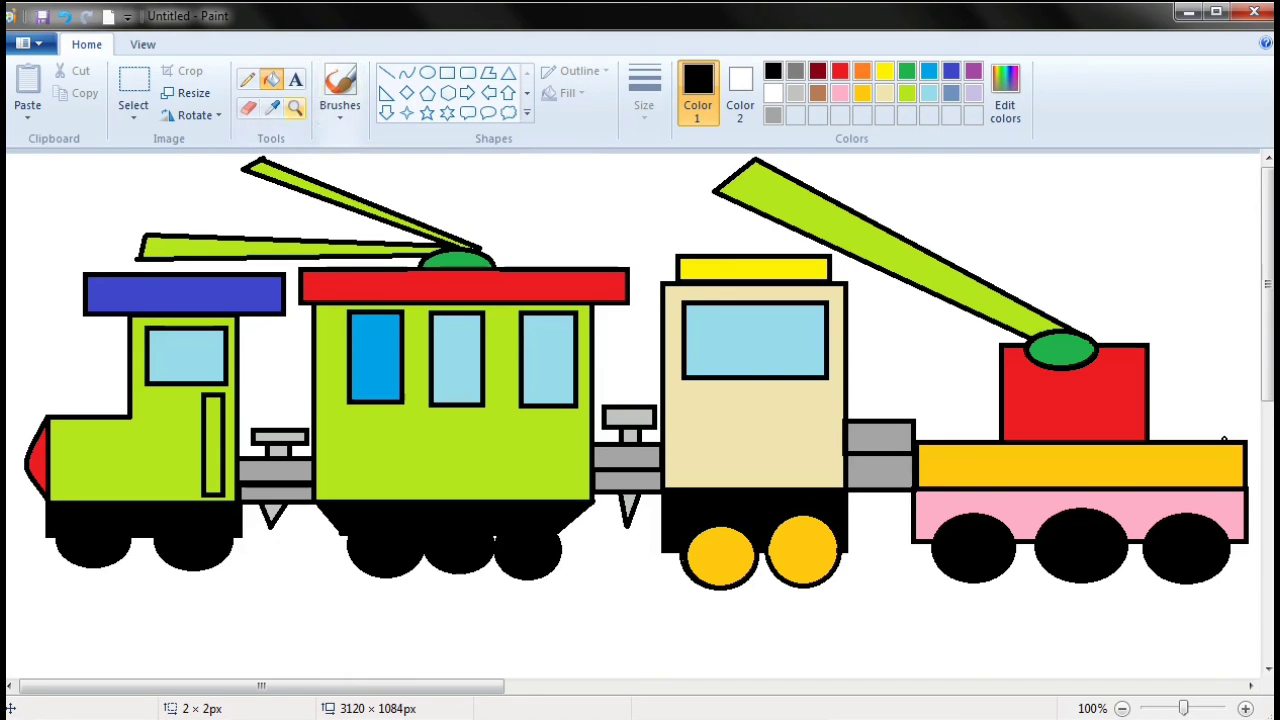
left_click(340, 85)
left_click(340, 116)
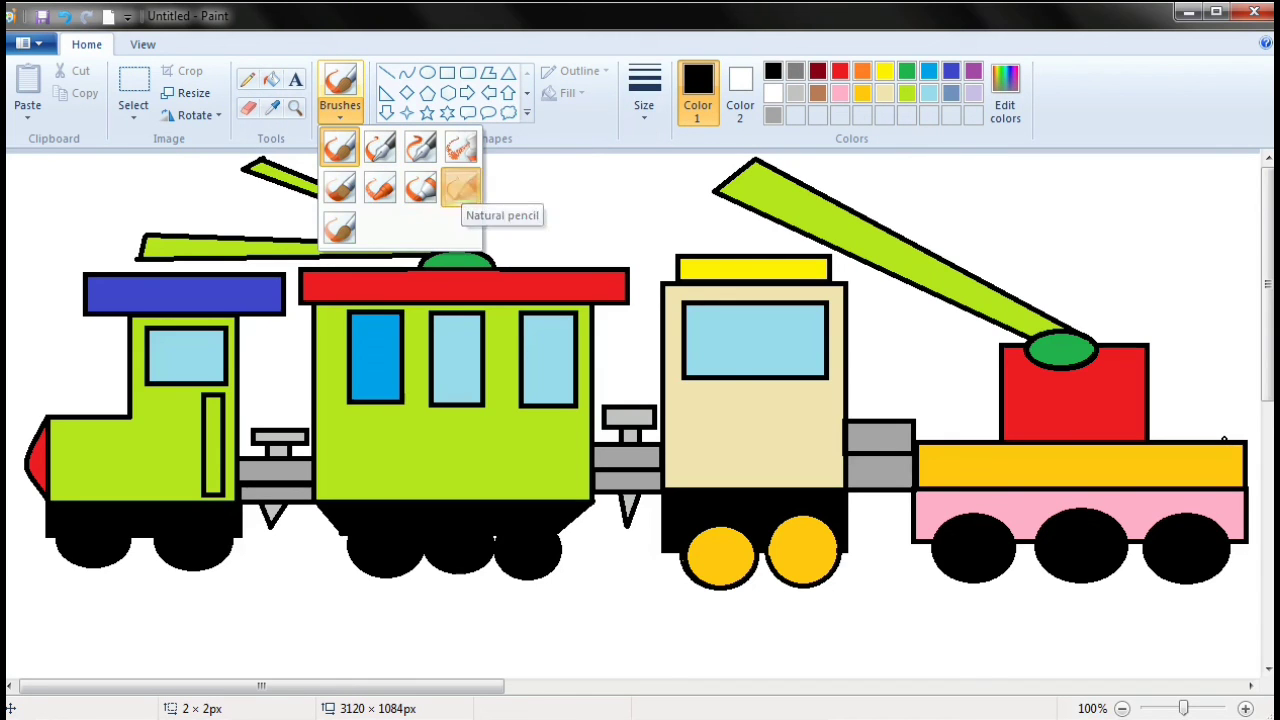
left_click(464, 185)
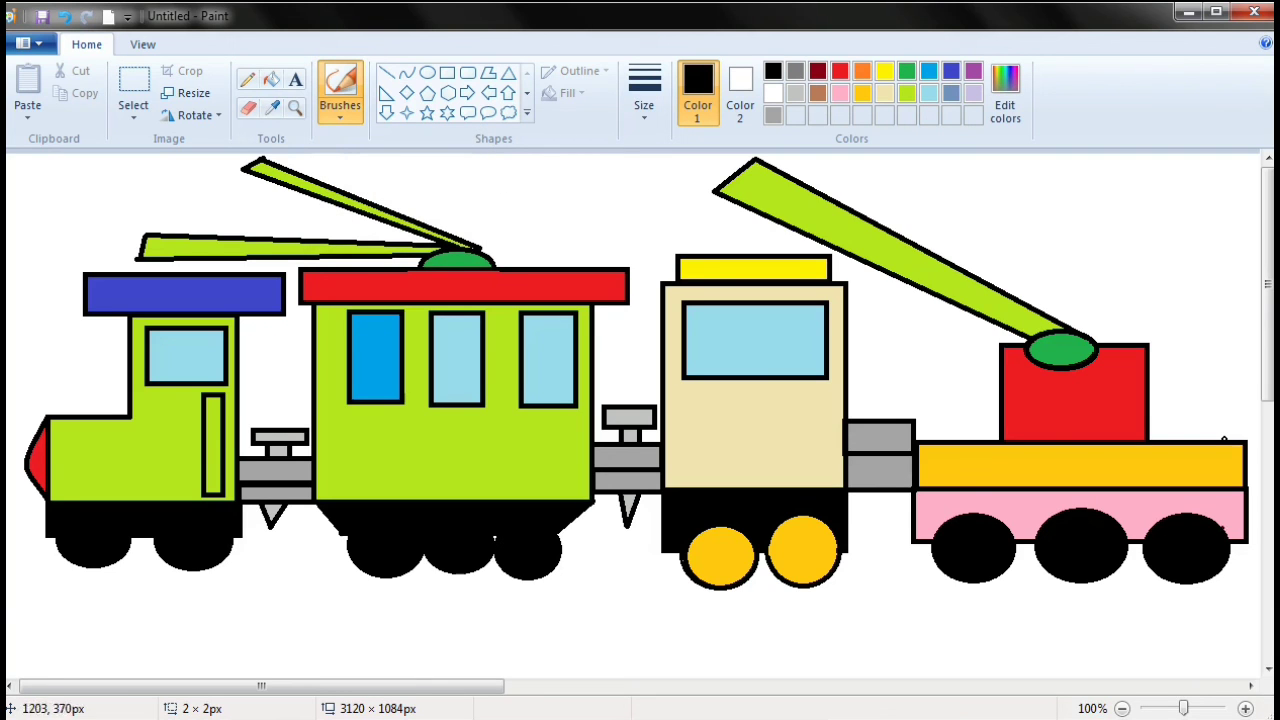
mouse_move(262, 686)
left_mouse_down()
mouse_move(285, 686)
mouse_move(261, 686)
left_mouse_up()
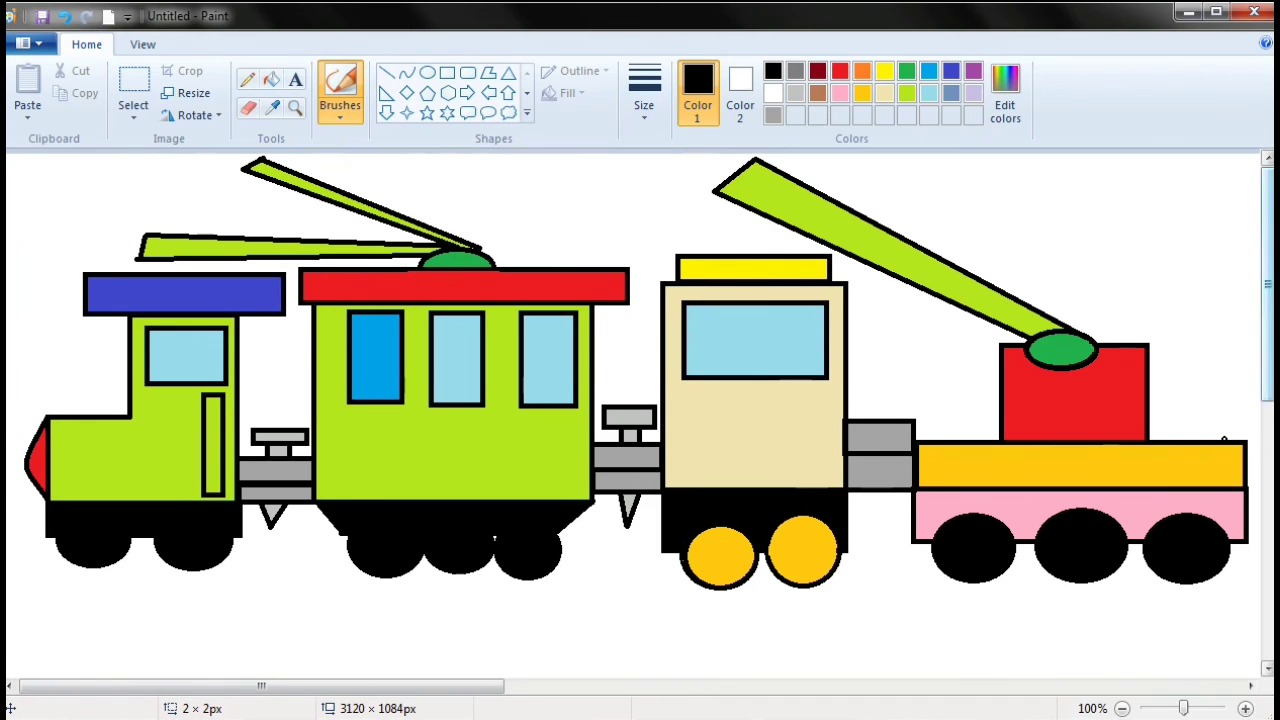
scroll(640, 370, "down", 3)
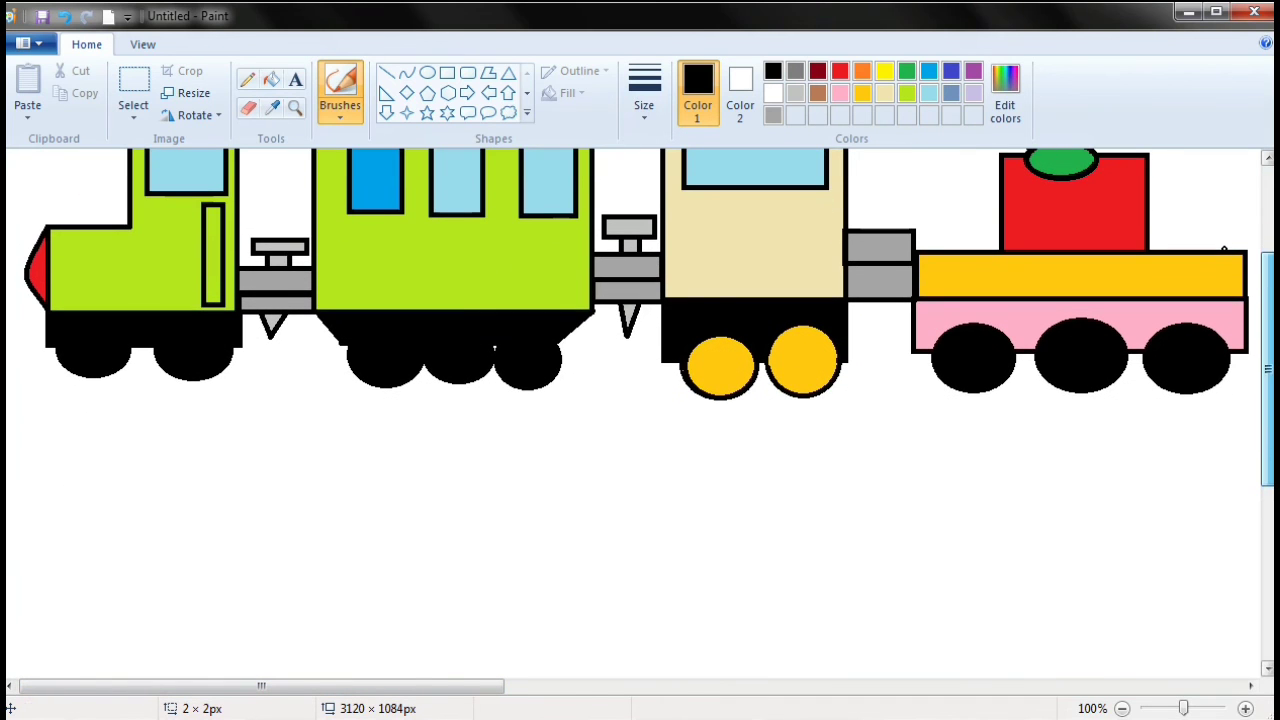
left_click_drag(316, 519, 314, 543)
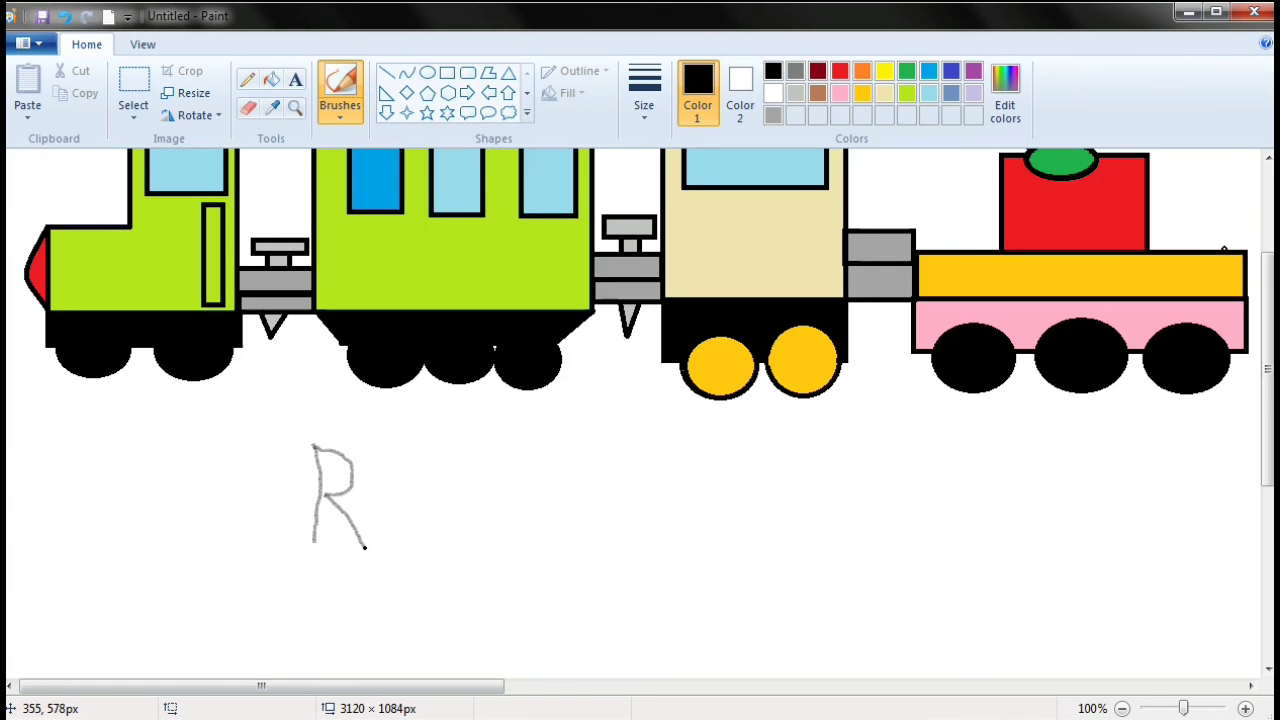
mouse_move(417, 491)
left_mouse_down()
mouse_move(391, 530)
mouse_move(418, 492)
mouse_move(410, 511)
mouse_move(441, 570)
left_mouse_up()
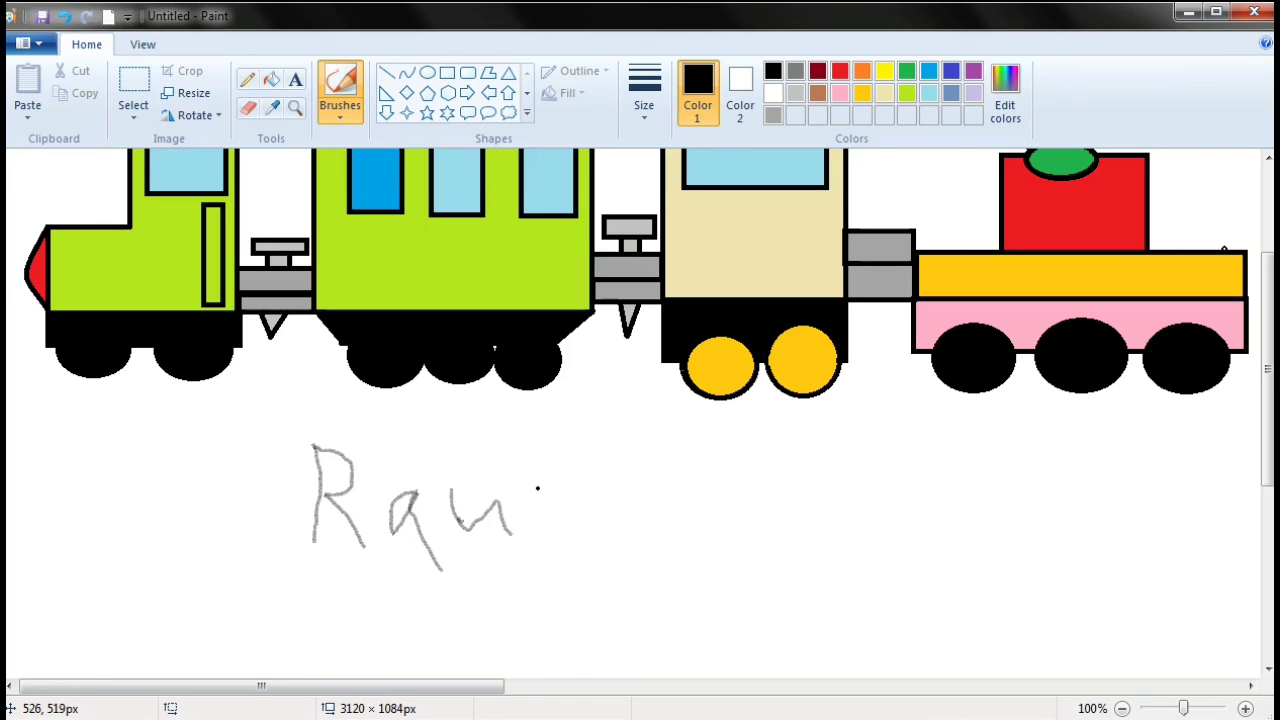
left_click_drag(543, 512, 552, 521)
mouse_move(727, 463)
left_mouse_down()
mouse_move(704, 511)
mouse_move(755, 497)
left_mouse_up()
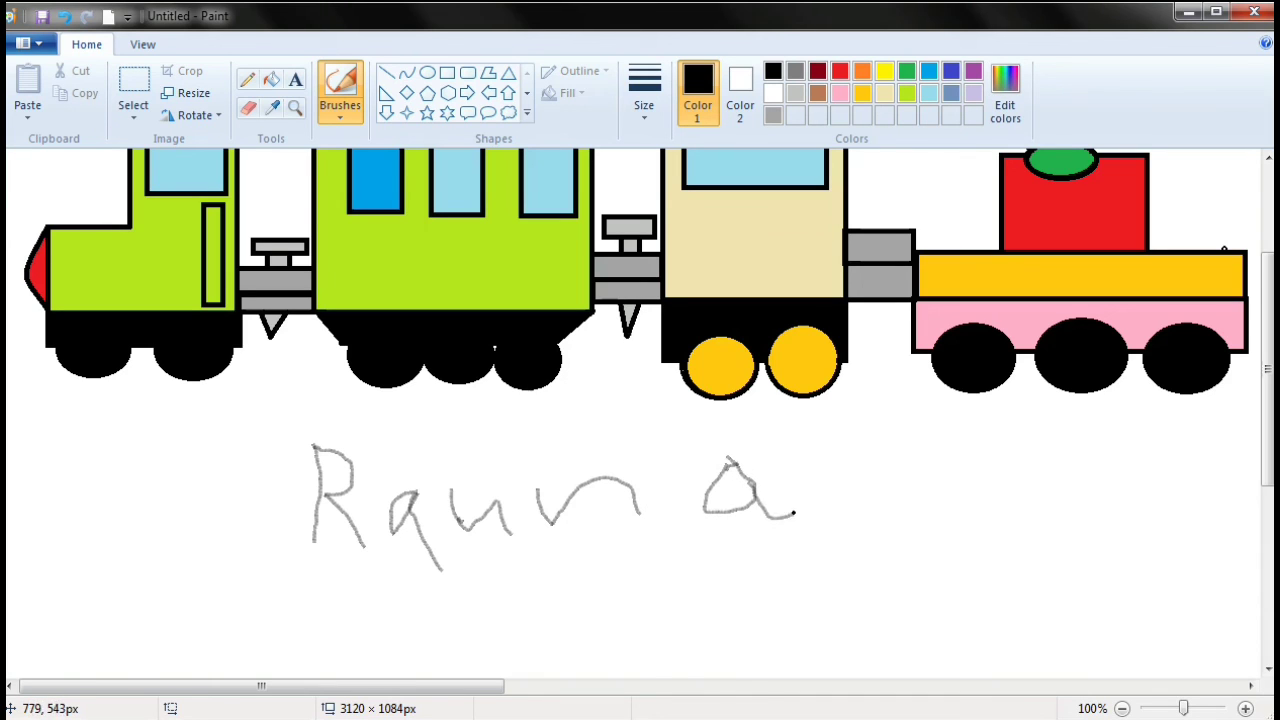
left_click_drag(836, 436, 845, 527)
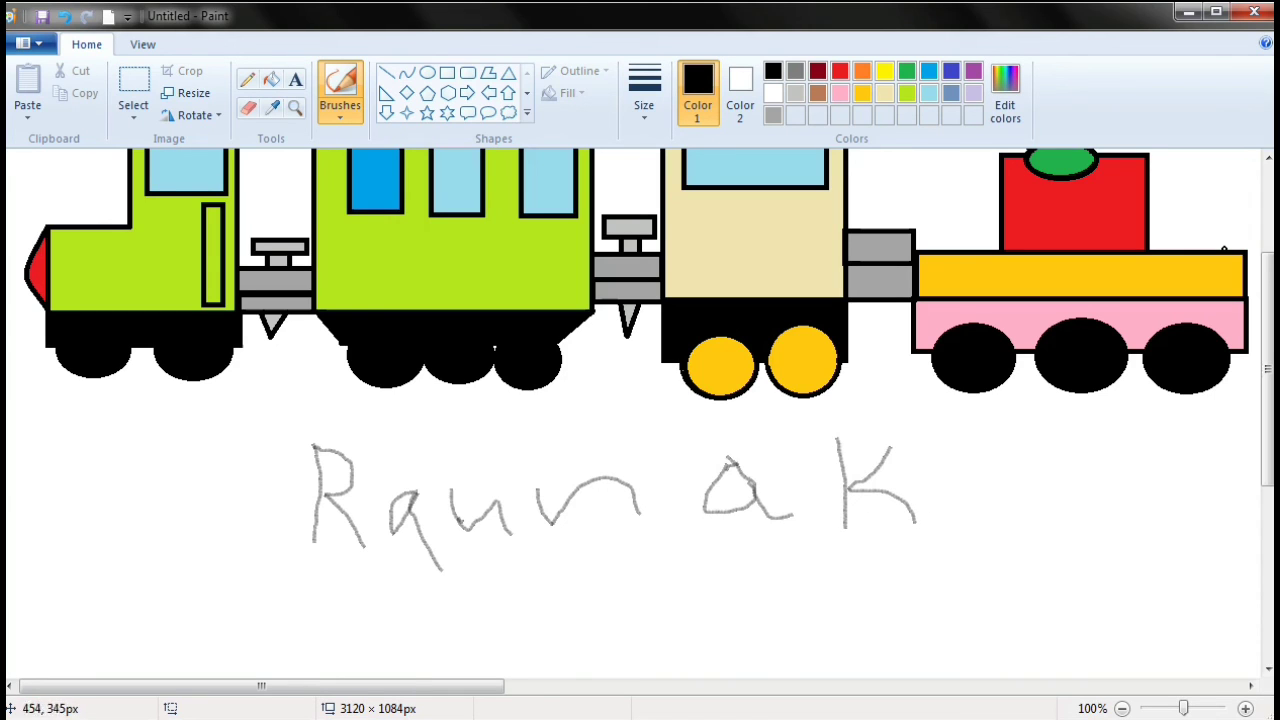
- Handwrite a large capital T in black with the Watercolor brush, in the empty area below the crane wagon and after the name
left_click(340, 112)
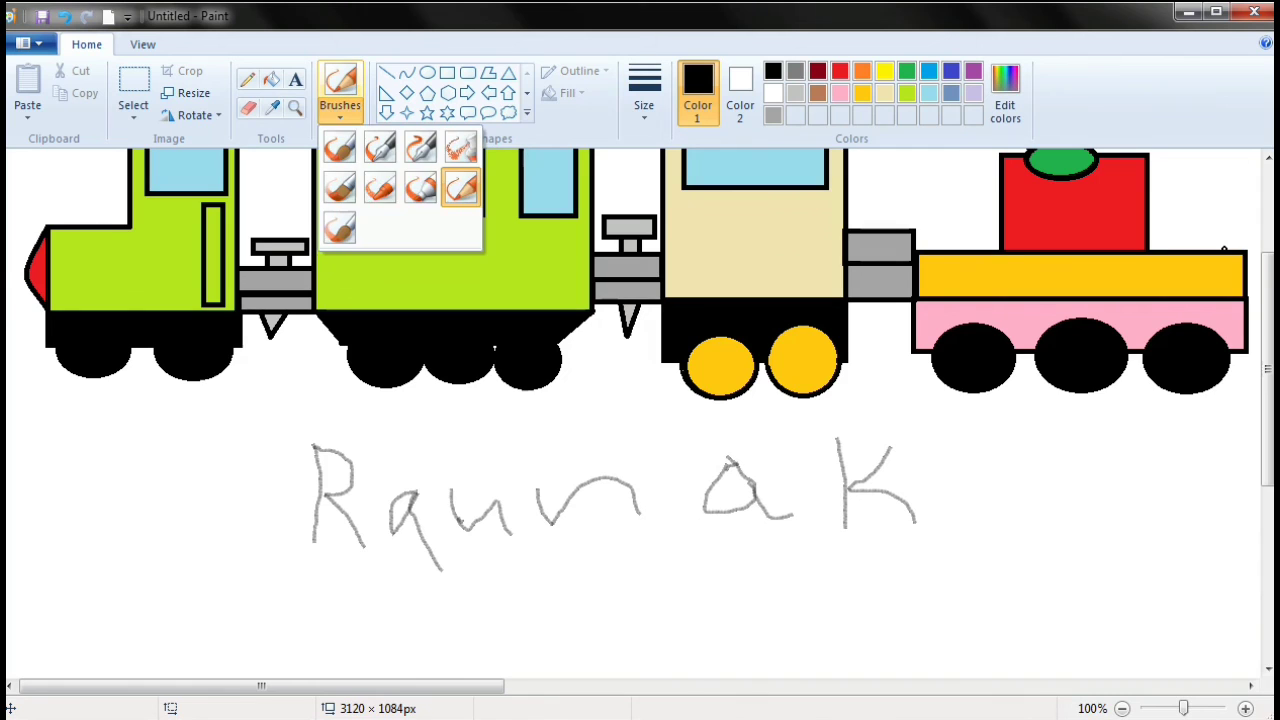
left_click(339, 229)
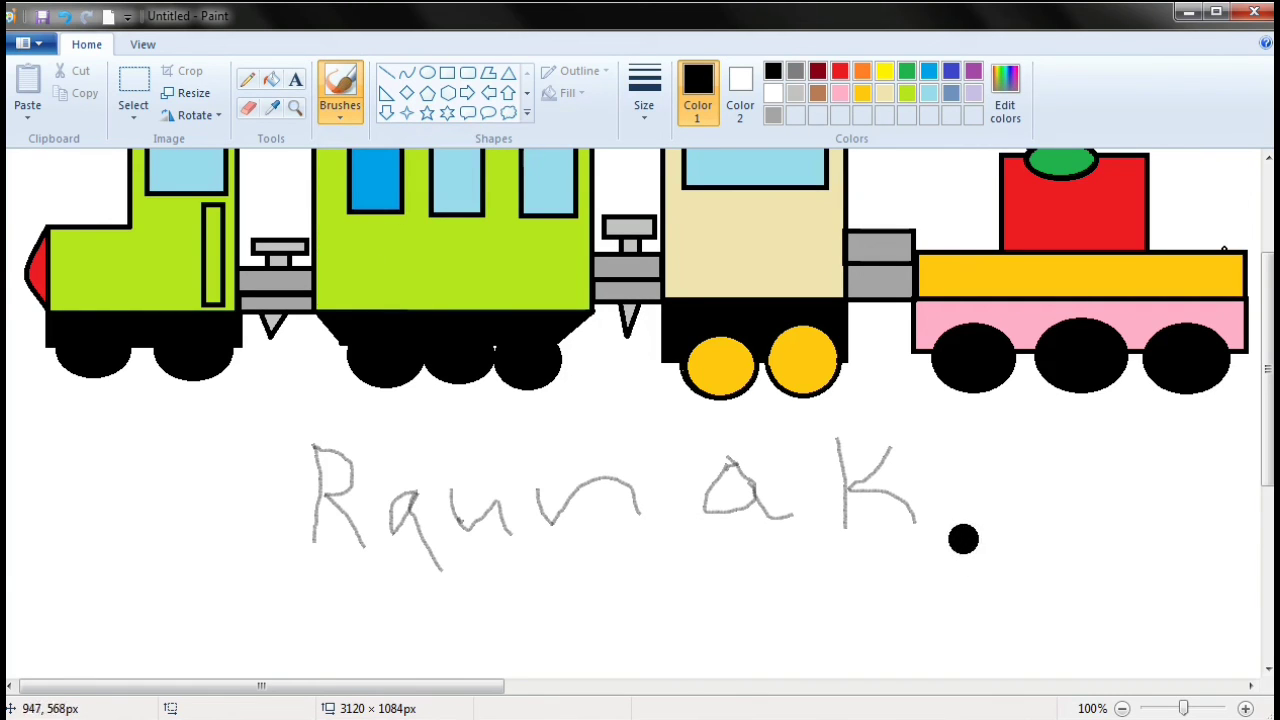
left_click_drag(261, 686, 356, 686)
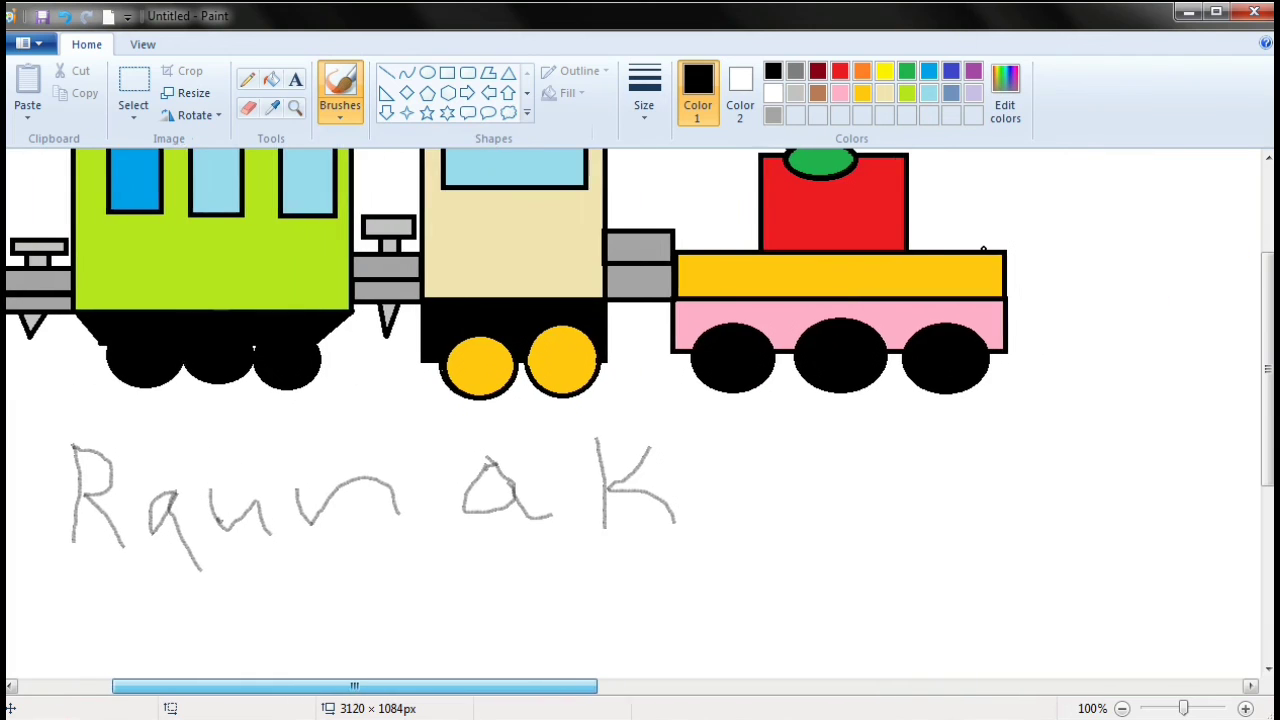
mouse_move(752, 459)
left_mouse_down()
mouse_move(749, 567)
mouse_move(757, 497)
mouse_move(731, 466)
mouse_move(690, 478)
mouse_move(780, 484)
left_mouse_up()
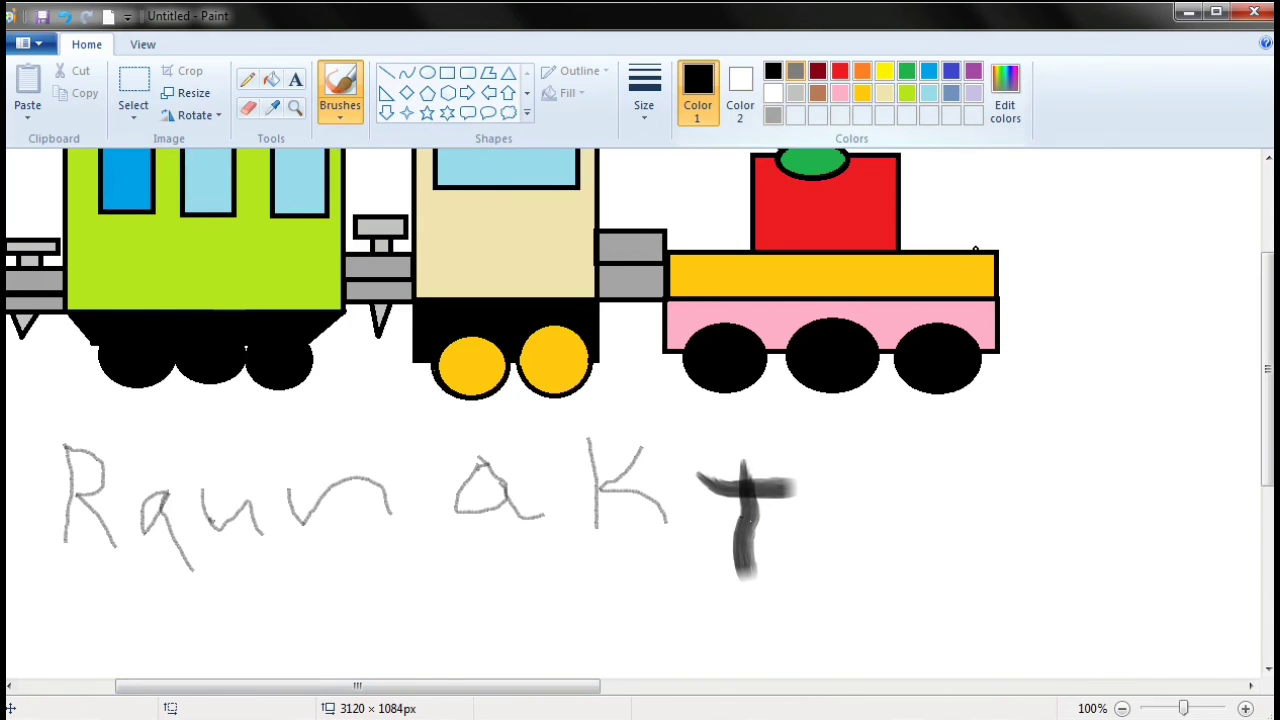
- Complete the word "TRain" by handwriting the remaining letters "Rain" in light gray after the black T
left_click(795, 93)
left_click_drag(847, 485, 846, 585)
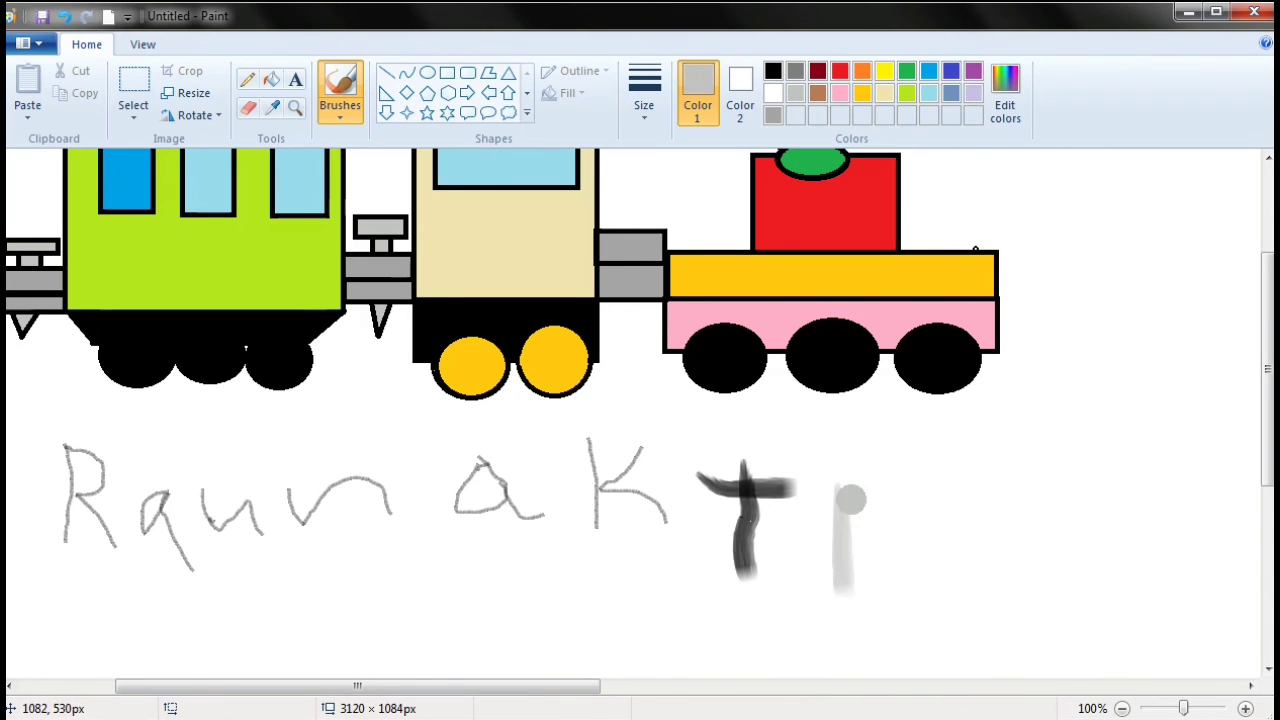
mouse_move(845, 490)
left_mouse_down()
mouse_move(873, 506)
mouse_move(876, 535)
mouse_move(850, 547)
mouse_move(885, 574)
left_mouse_up()
mouse_move(933, 530)
left_mouse_down()
mouse_move(919, 583)
mouse_move(976, 562)
mouse_move(900, 556)
mouse_move(980, 554)
mouse_move(1009, 586)
mouse_move(1048, 551)
left_mouse_up()
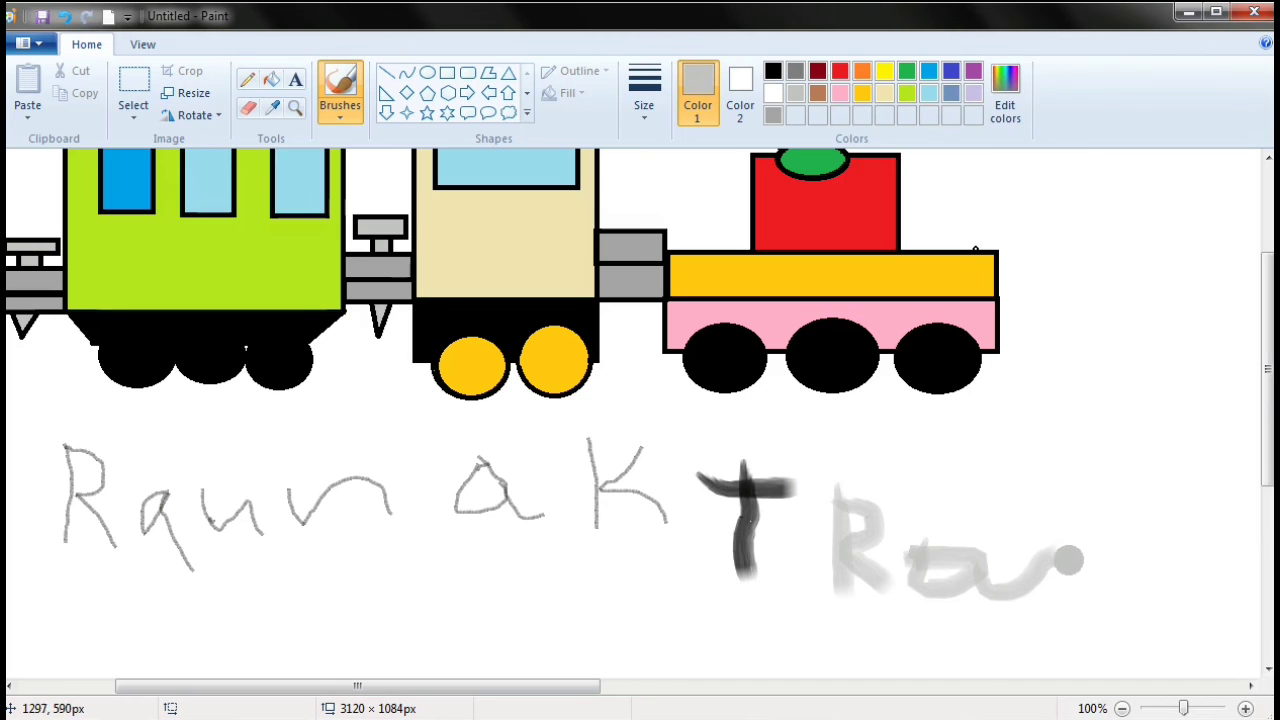
mouse_move(1054, 556)
left_mouse_down()
mouse_move(1076, 568)
mouse_move(1109, 542)
mouse_move(1095, 568)
mouse_move(1128, 586)
left_mouse_up()
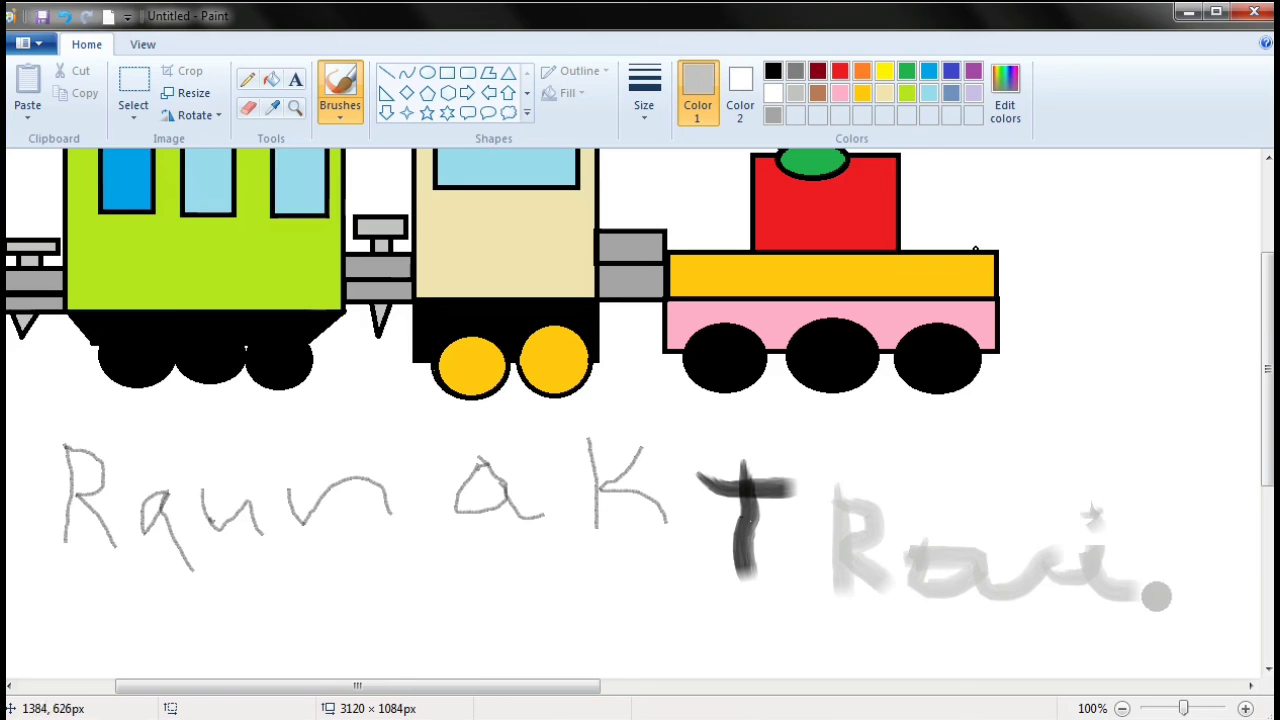
mouse_move(1135, 585)
left_mouse_down()
mouse_move(1162, 551)
mouse_move(1179, 618)
mouse_move(1189, 587)
mouse_move(1211, 576)
mouse_move(1234, 603)
left_mouse_up()
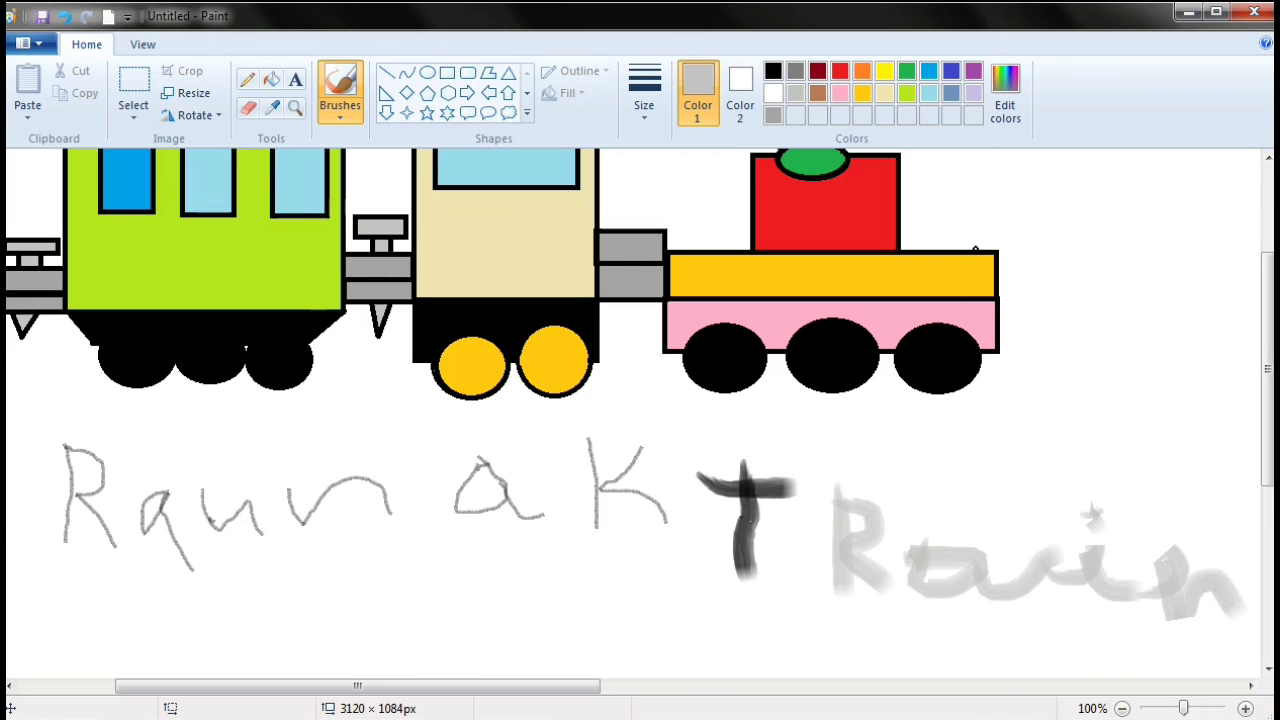
- Handwrite the letters "Tan" in large dark red strokes in the blank canvas area beyond the word "TRain"
left_click_drag(357, 686, 608, 686)
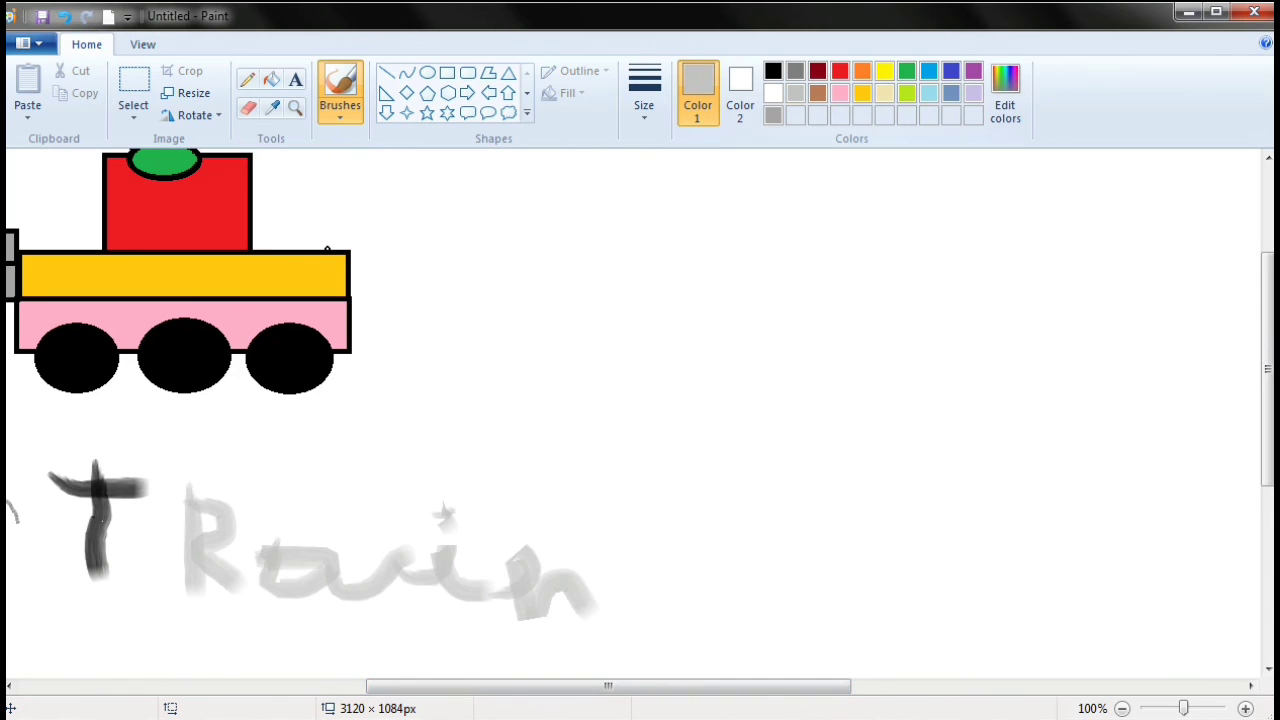
left_click(817, 71)
left_click_drag(757, 416, 762, 560)
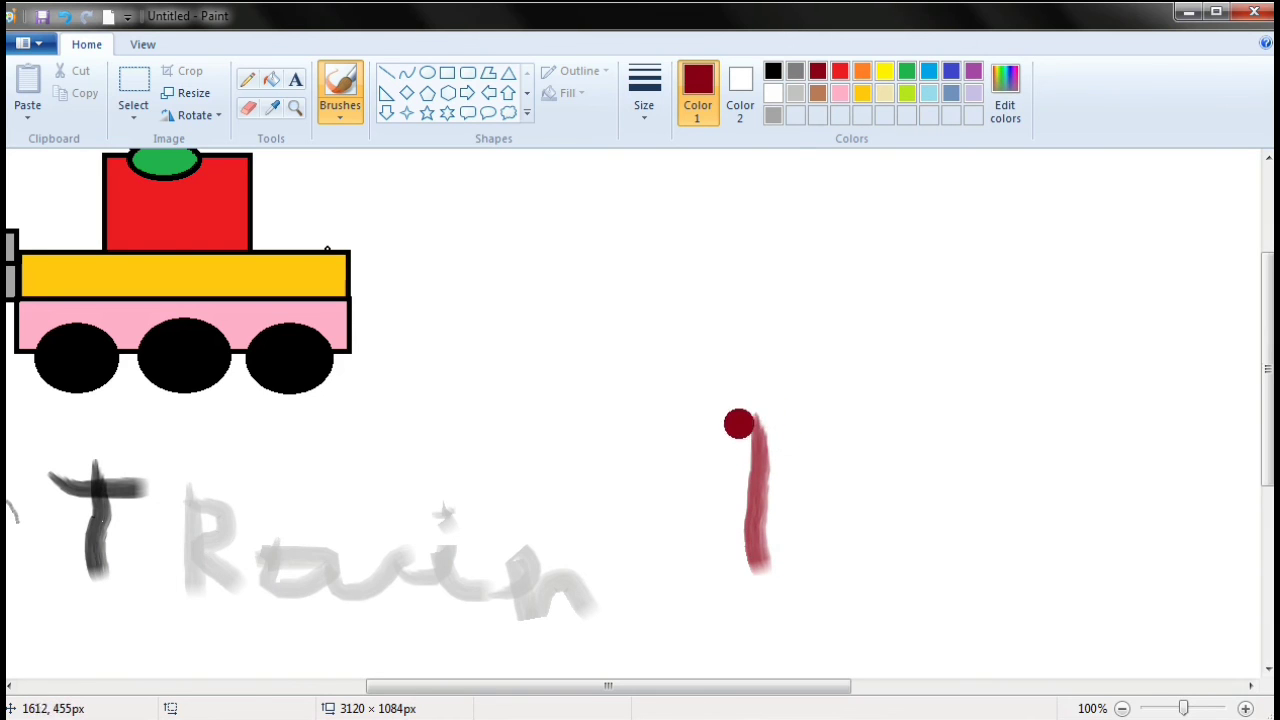
left_click_drag(689, 432, 794, 433)
mouse_move(873, 507)
left_mouse_down()
mouse_move(809, 538)
mouse_move(867, 562)
mouse_move(901, 521)
mouse_move(883, 507)
mouse_move(846, 528)
mouse_move(908, 522)
mouse_move(944, 579)
left_mouse_up()
mouse_move(963, 526)
left_mouse_down()
mouse_move(988, 583)
mouse_move(1008, 553)
mouse_move(1030, 555)
mouse_move(1038, 585)
left_mouse_up()
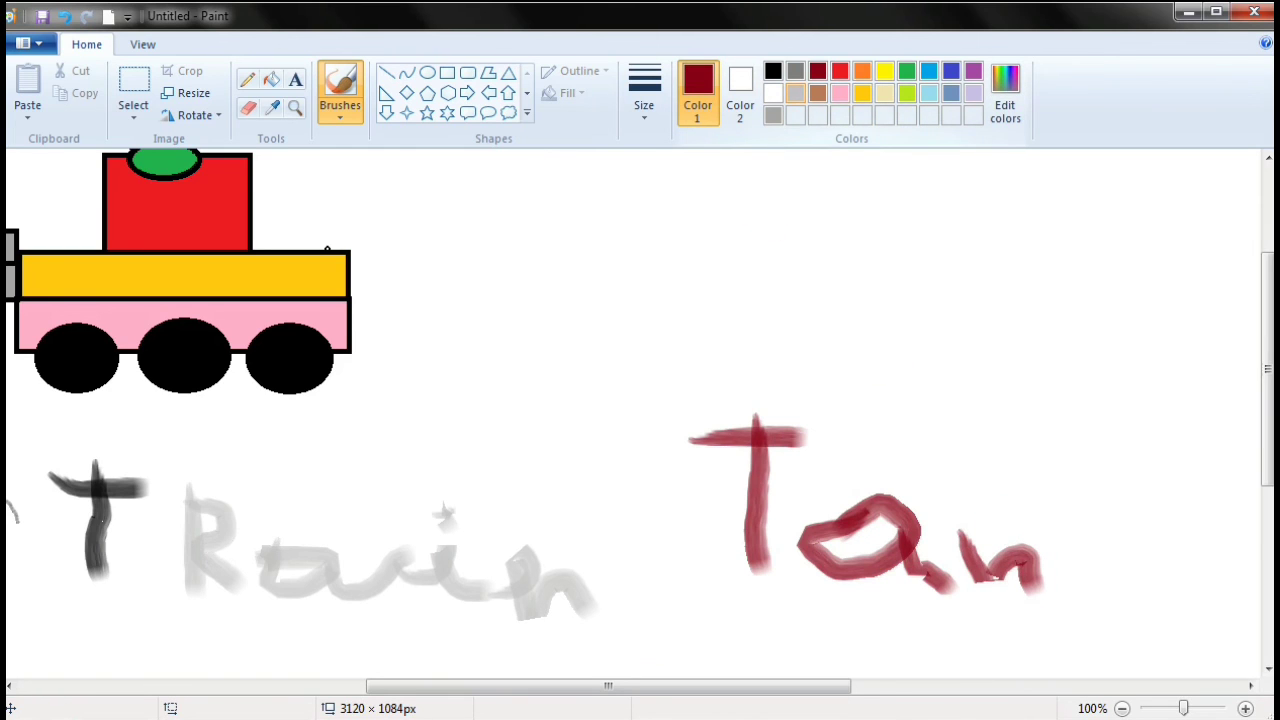
- Complete the word "TanK" by handwriting a large capital K in pink after the dark red letters
left_click(840, 93)
left_click_drag(1068, 455, 1082, 600)
mouse_move(1158, 446)
left_mouse_down()
mouse_move(1117, 522)
mouse_move(1076, 552)
mouse_move(1176, 606)
left_mouse_up()
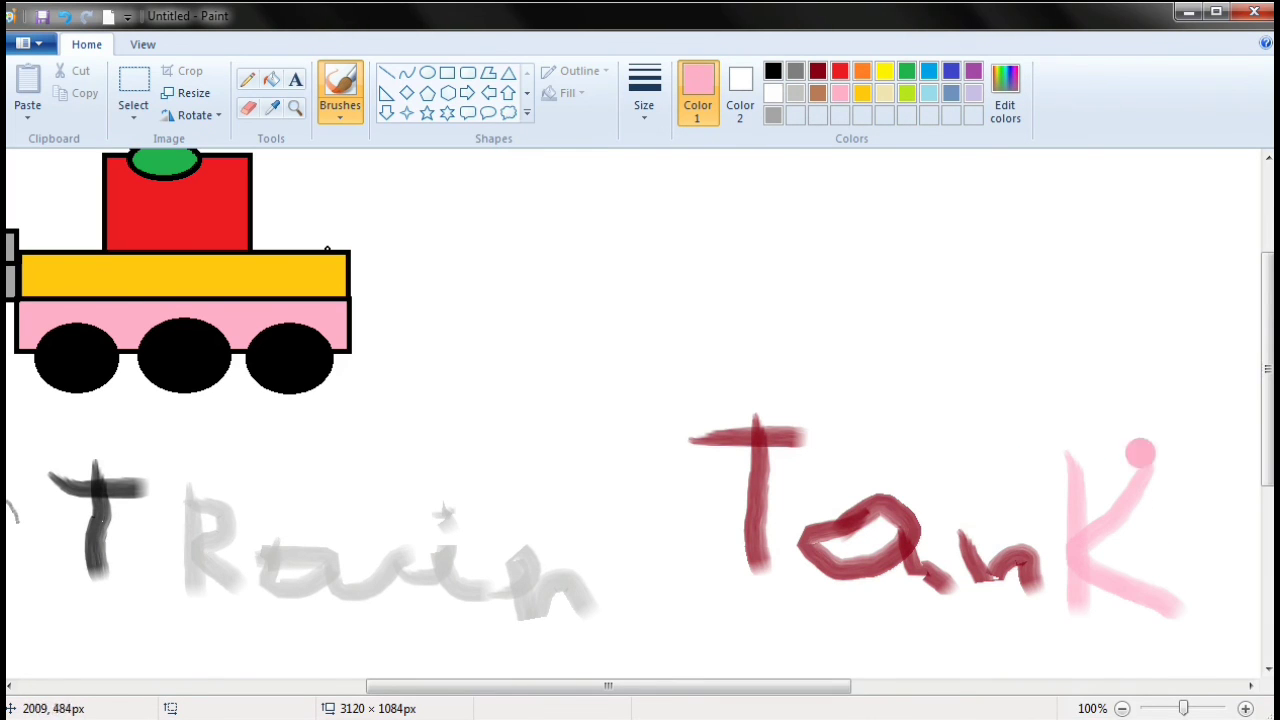